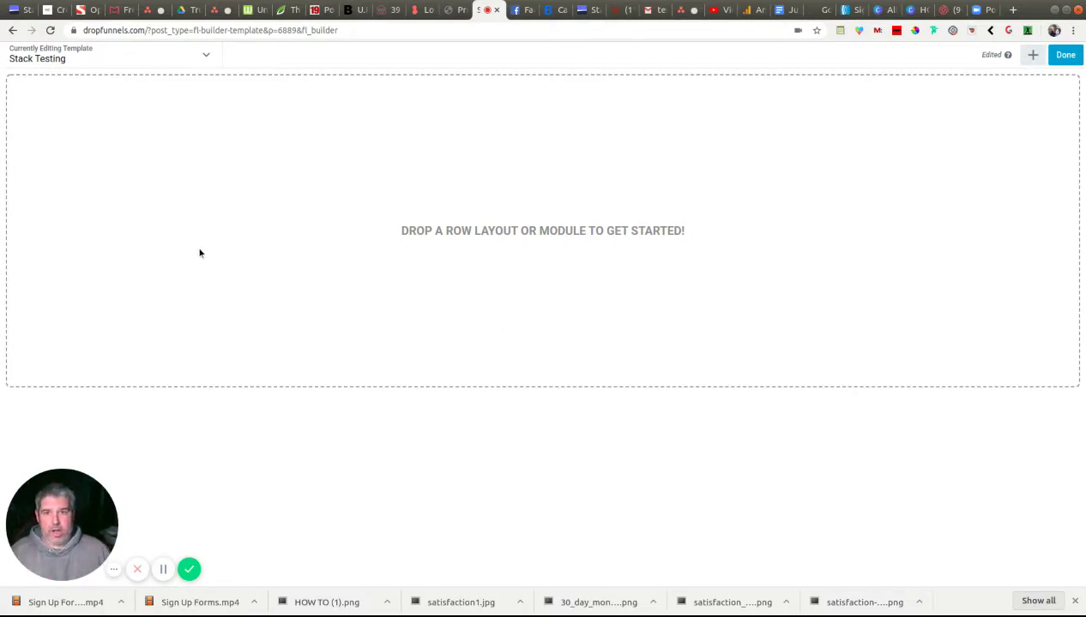
# - Add a one-column row to the empty template
pyautogui.click(1030, 57)
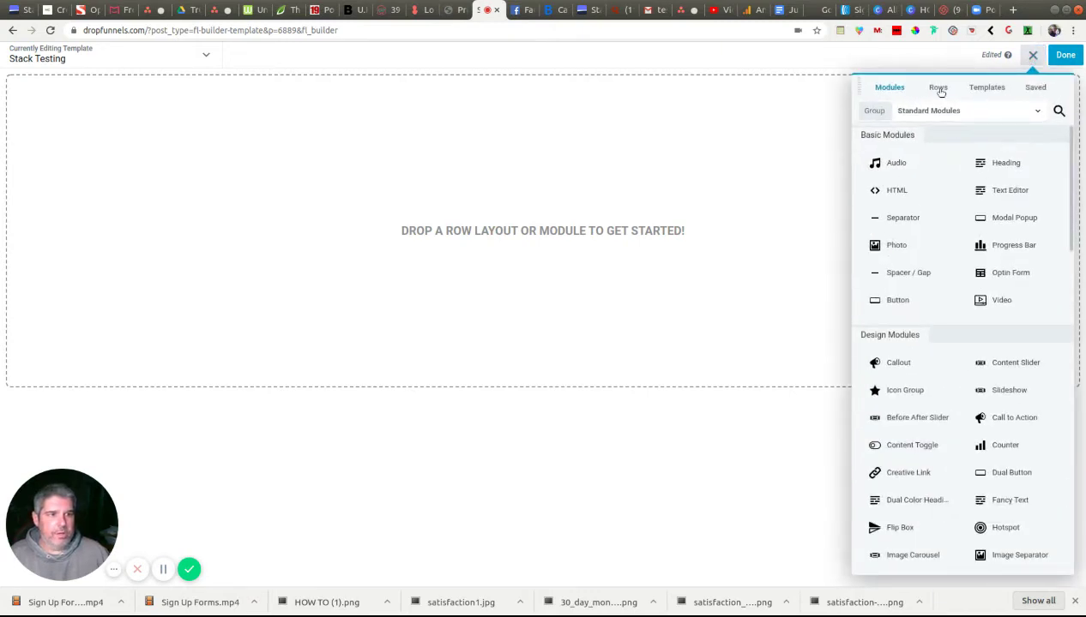
pyautogui.click(938, 89)
pyautogui.moveTo(906, 160); pyautogui.dragTo(537, 103)
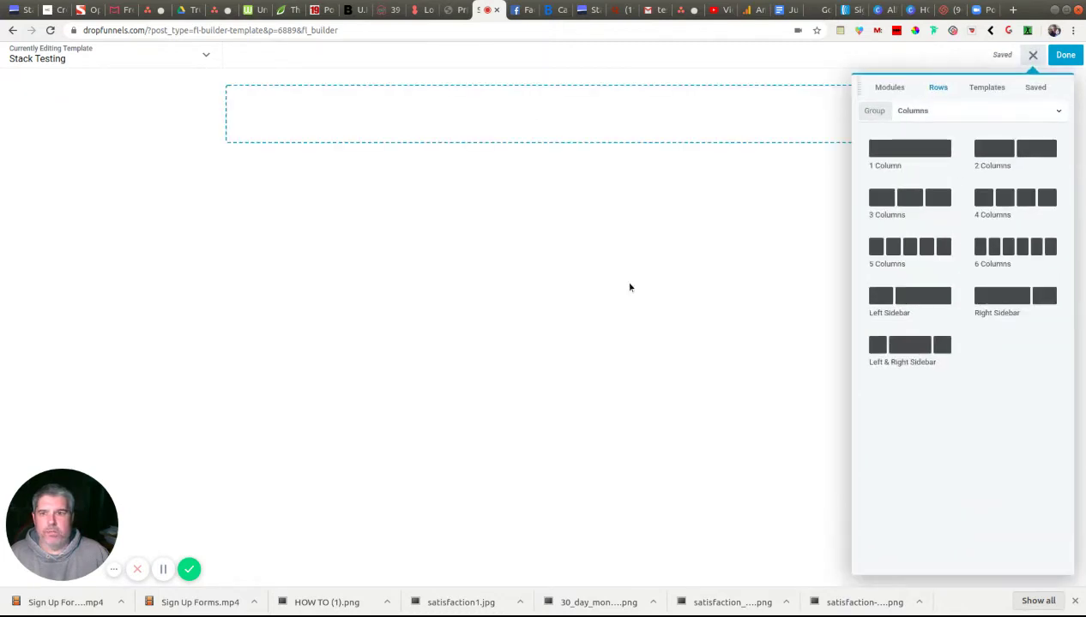
# - Set the new row's background type to Gradient in its row settings
pyautogui.moveTo(298, 109)
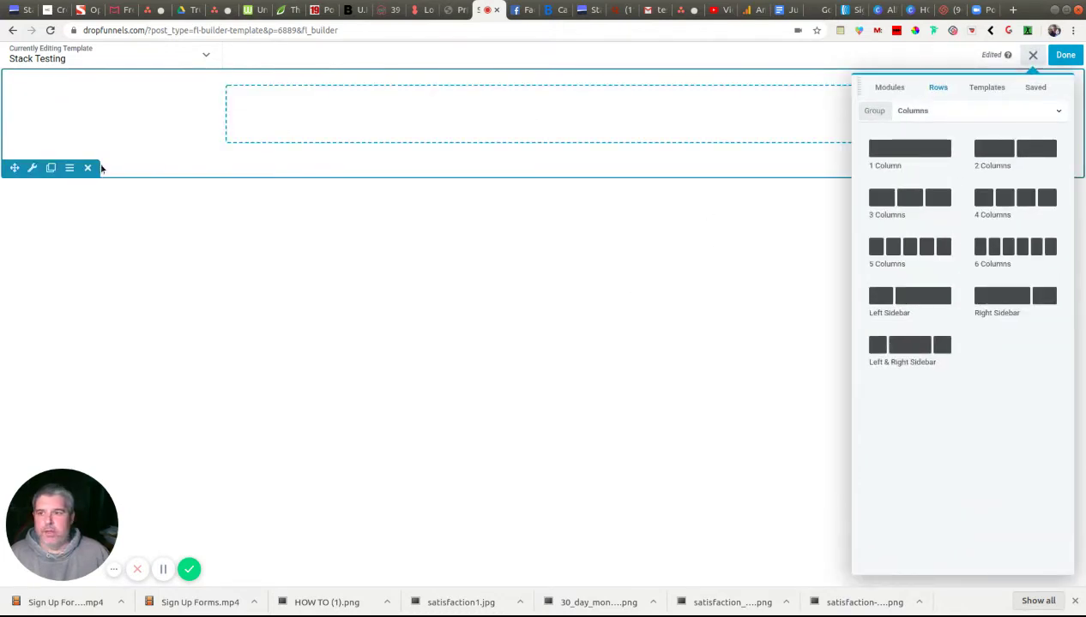
pyautogui.click(34, 169)
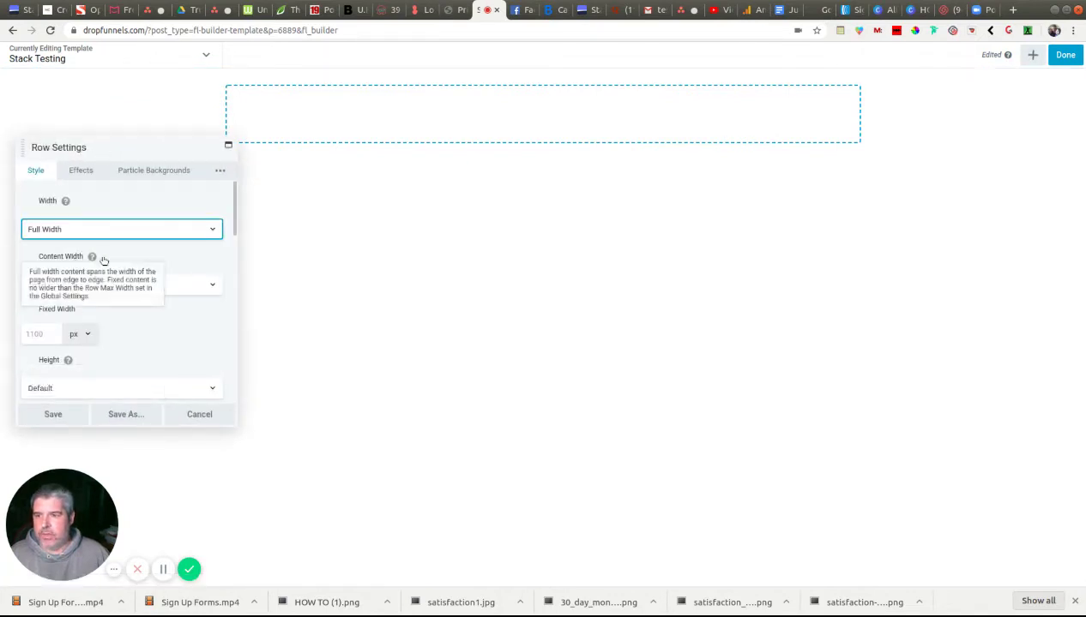
pyautogui.scroll(-1, 154, 259)
pyautogui.scroll(-3, 154, 259)
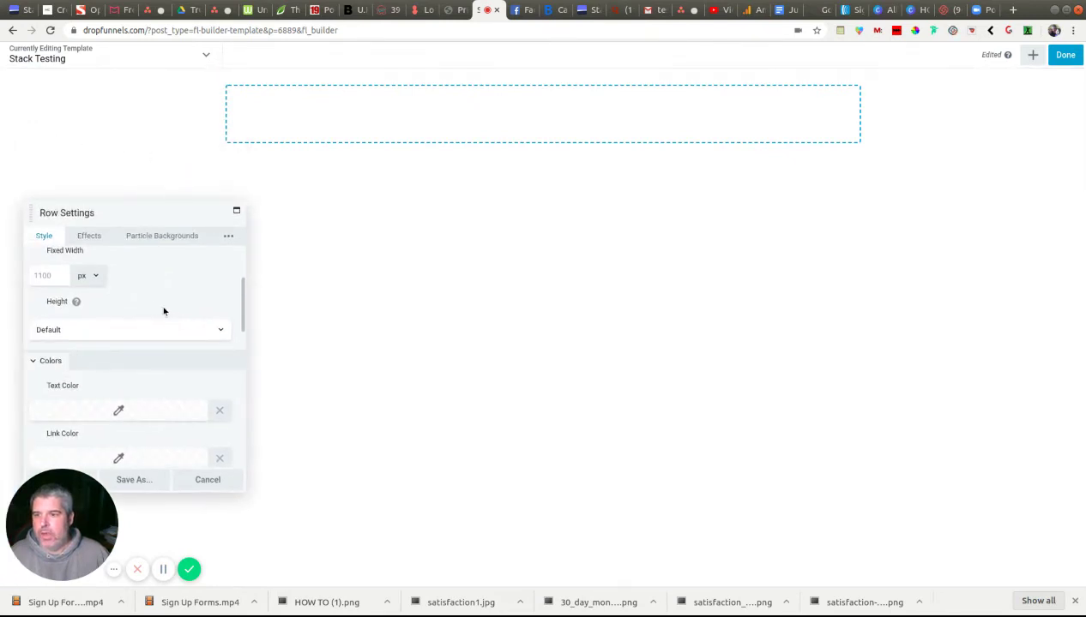
pyautogui.scroll(-1, 165, 315)
pyautogui.moveTo(153, 217); pyautogui.dragTo(150, 134)
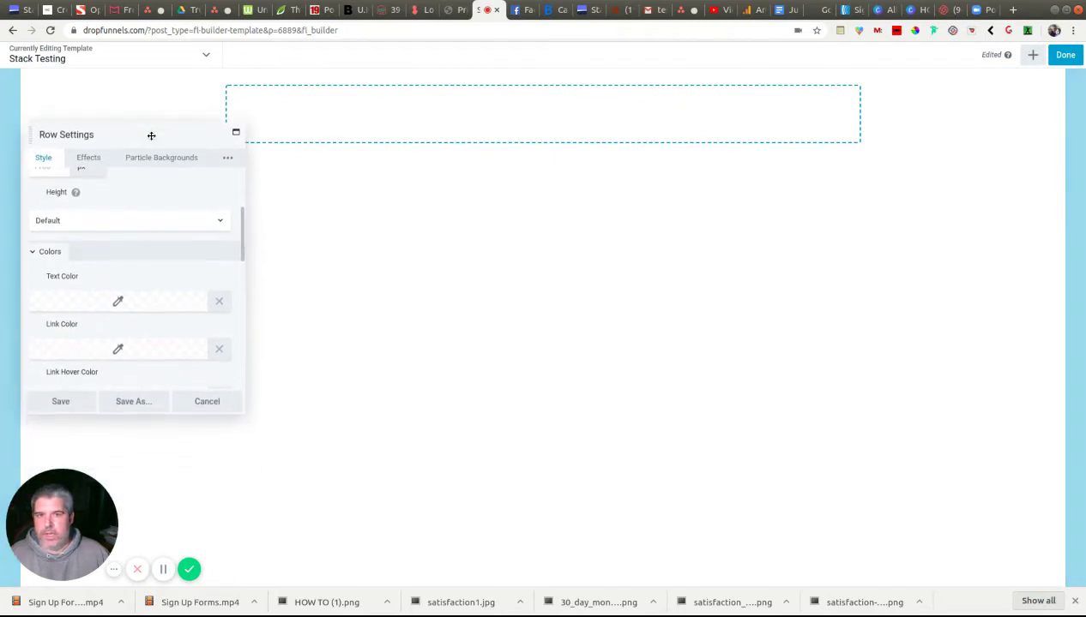
pyautogui.scroll(-4, 174, 243)
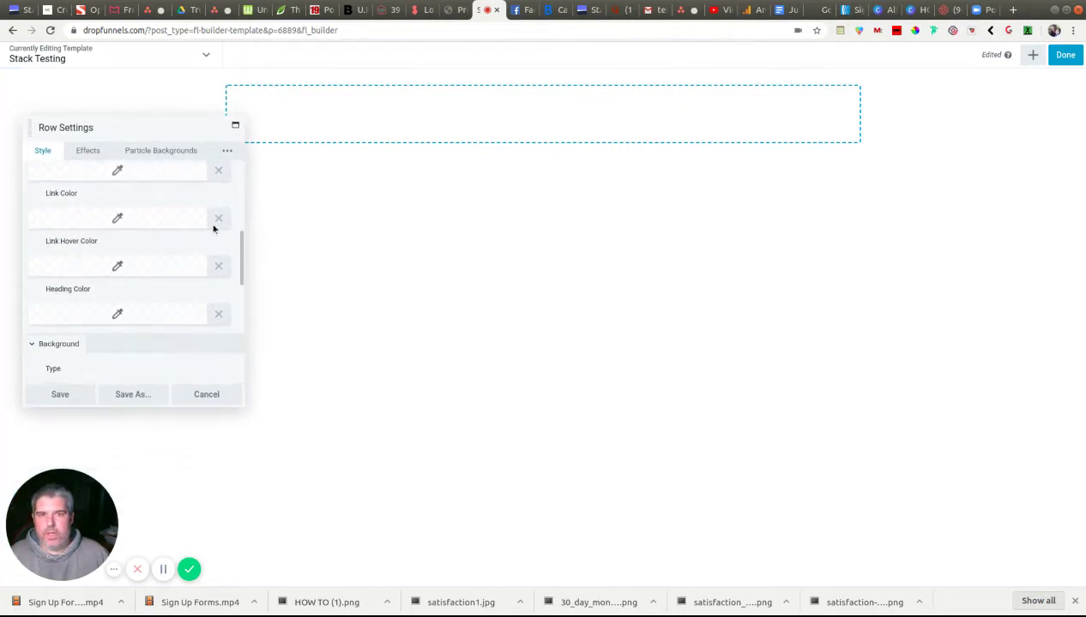
pyautogui.scroll(-8, 171, 268)
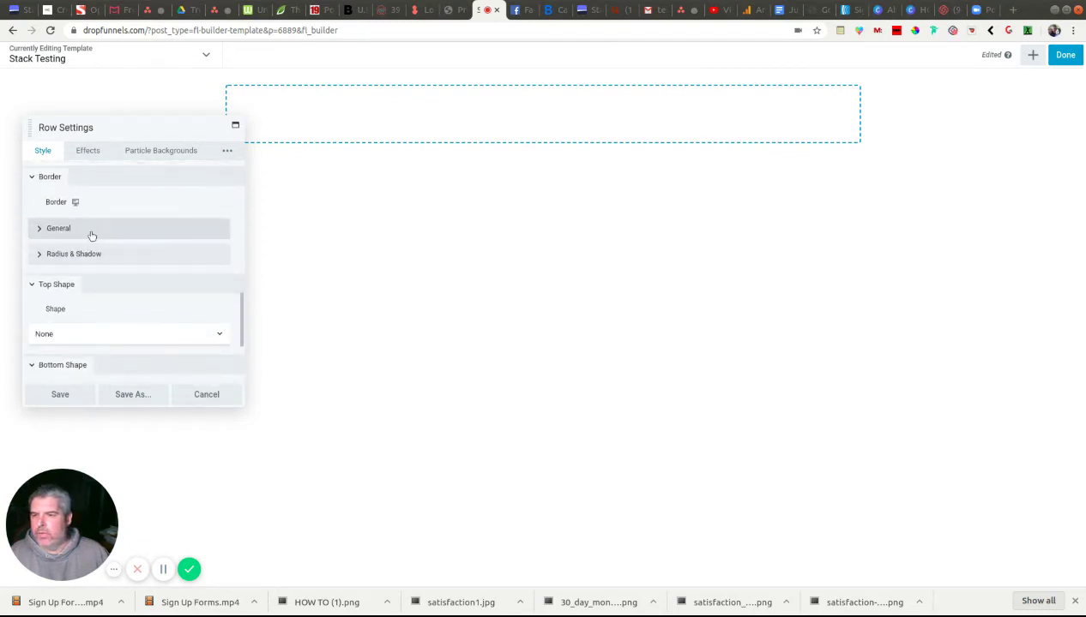
pyautogui.scroll(-4, 121, 243)
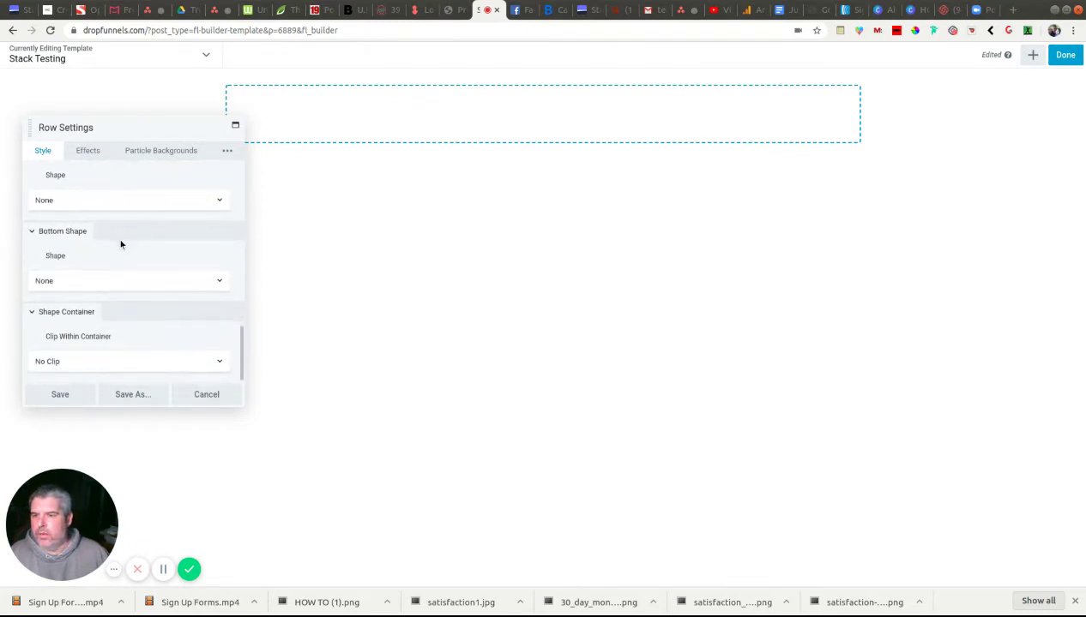
pyautogui.scroll(5, 121, 244)
pyautogui.scroll(3, 121, 245)
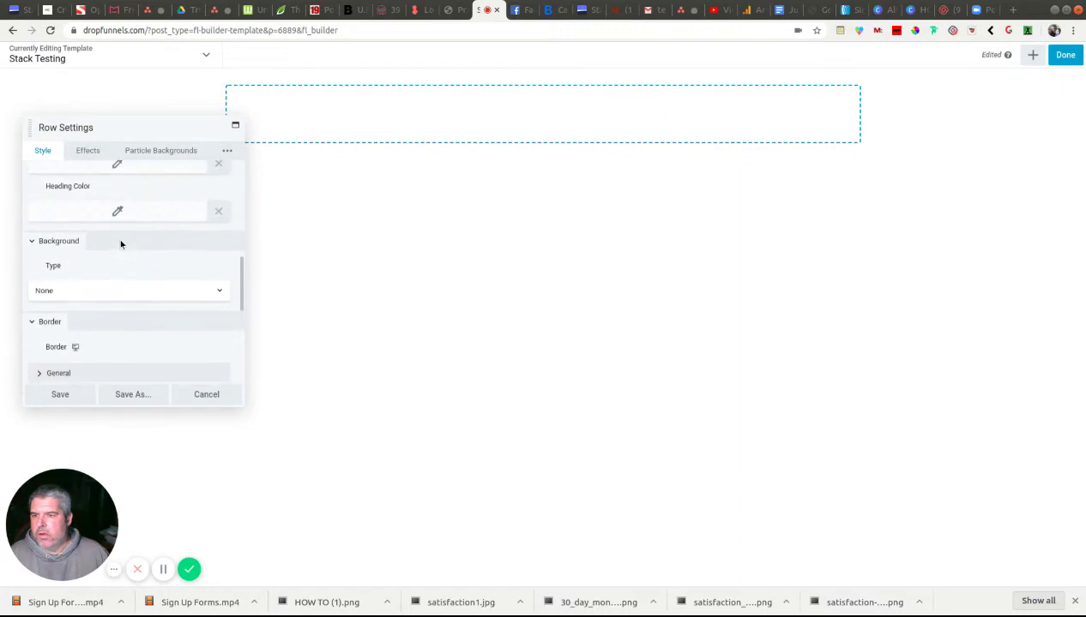
pyautogui.scroll(-1, 121, 244)
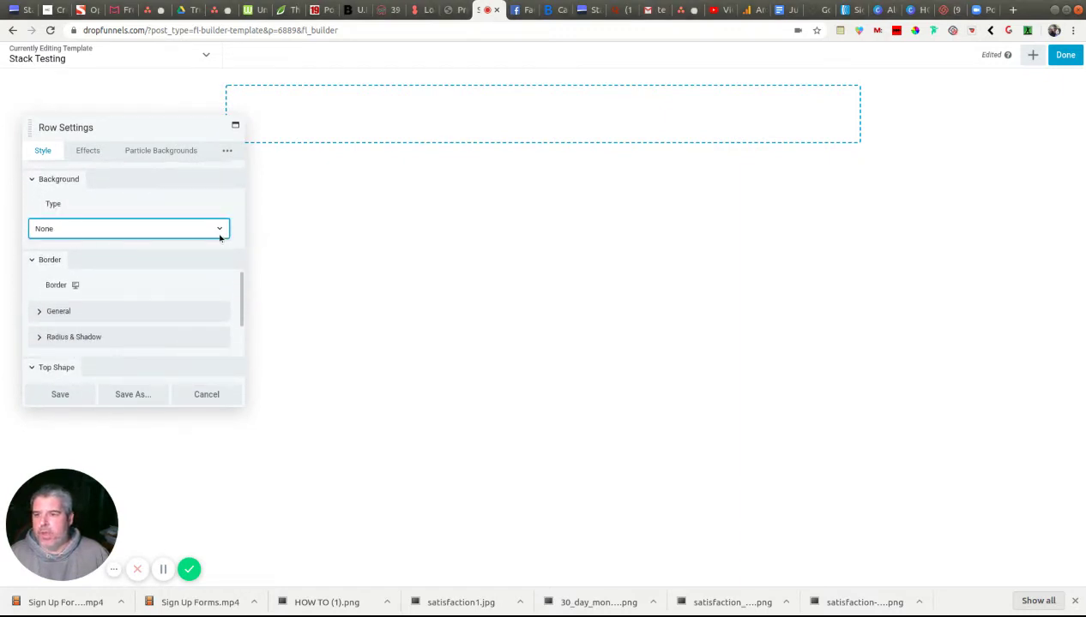
pyautogui.click(142, 272)
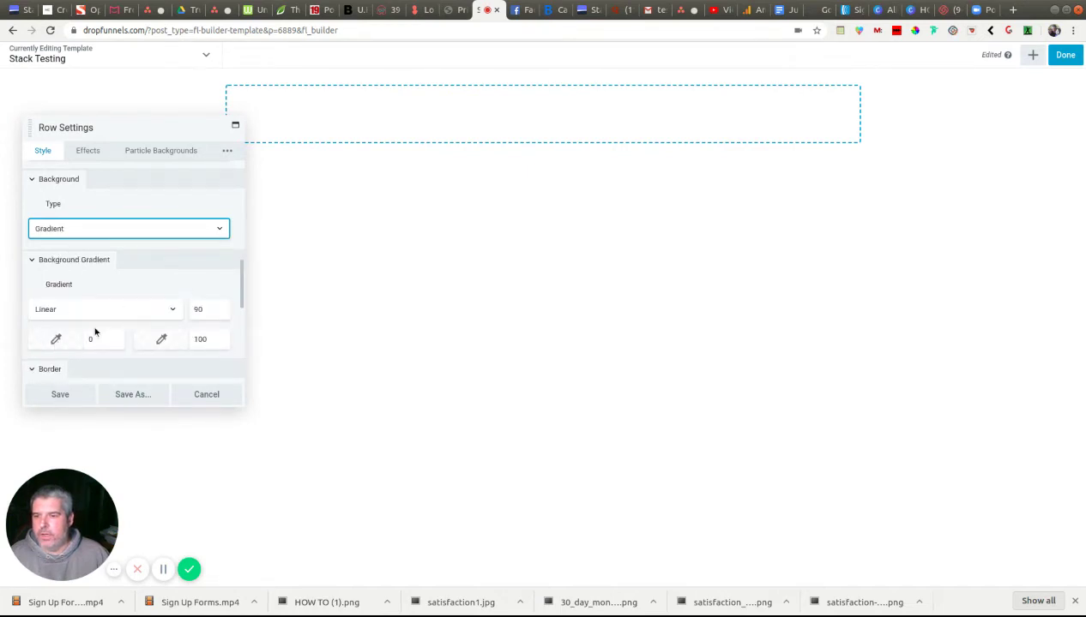
# - Set the first colour of the row's linear background gradient to dark blue #001b96
pyautogui.click(55, 340)
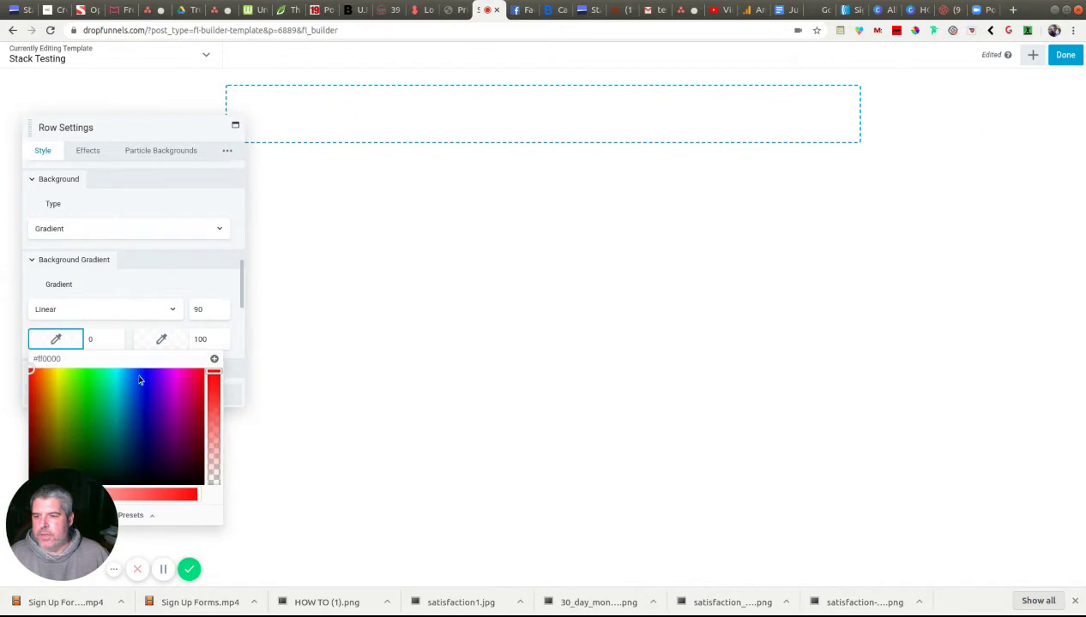
pyautogui.click(139, 377)
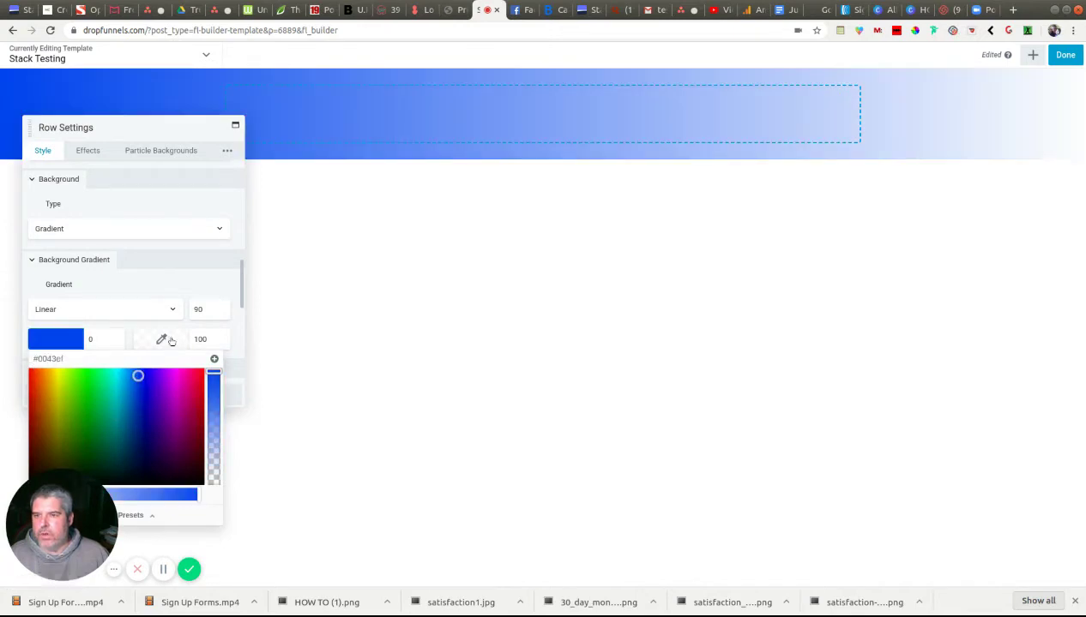
pyautogui.click(58, 344)
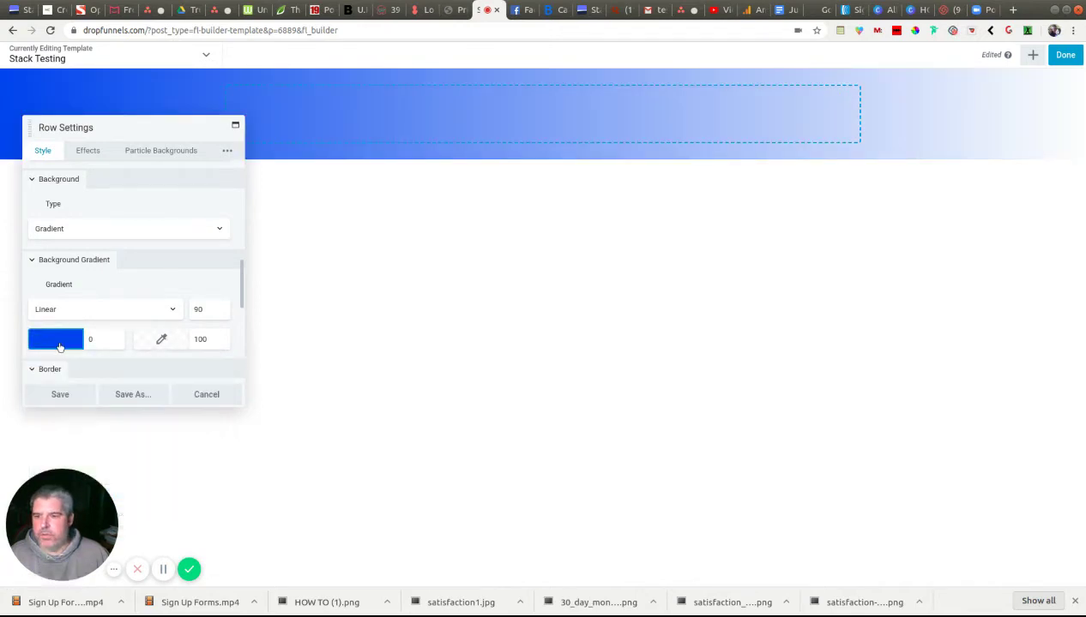
pyautogui.click(60, 345)
pyautogui.click(141, 419)
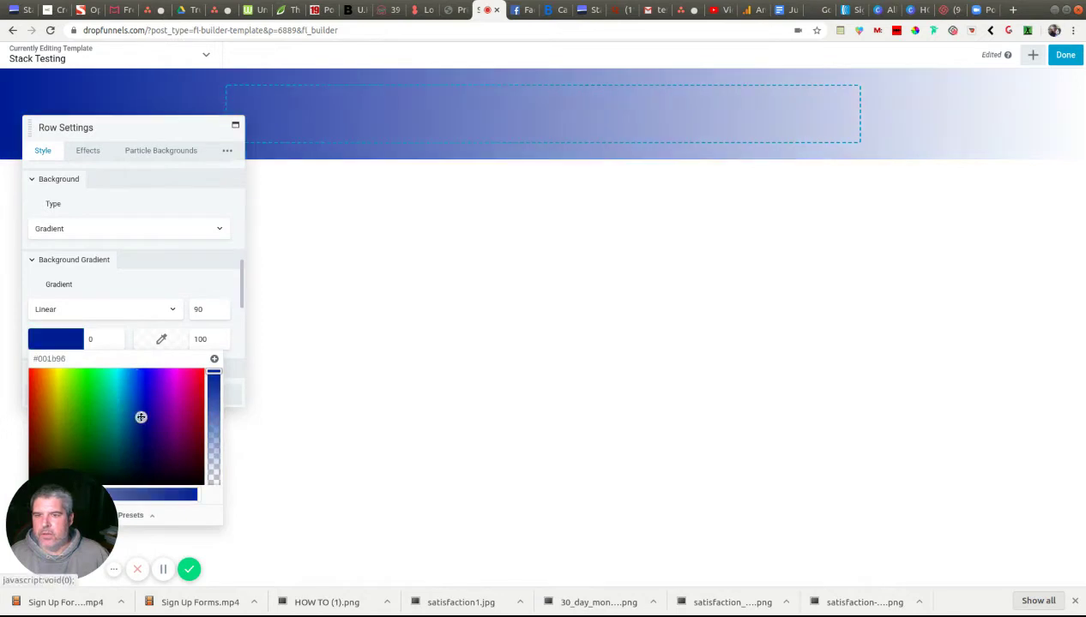
# - Set the gradient's second colour to navy #002a6d and save the row settings
pyautogui.click(161, 339)
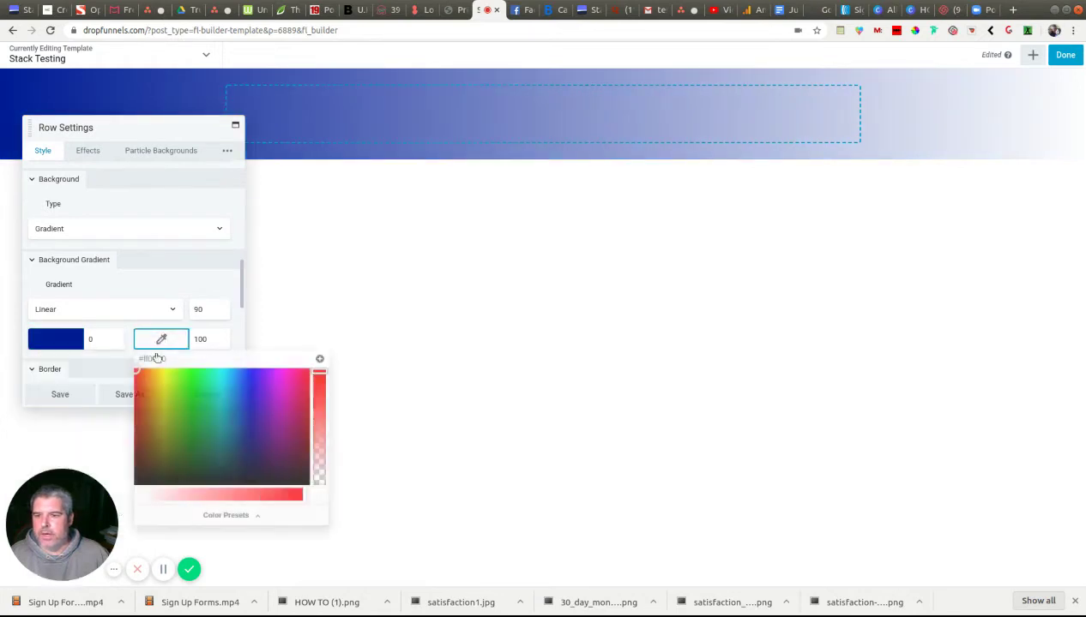
pyautogui.click(240, 435)
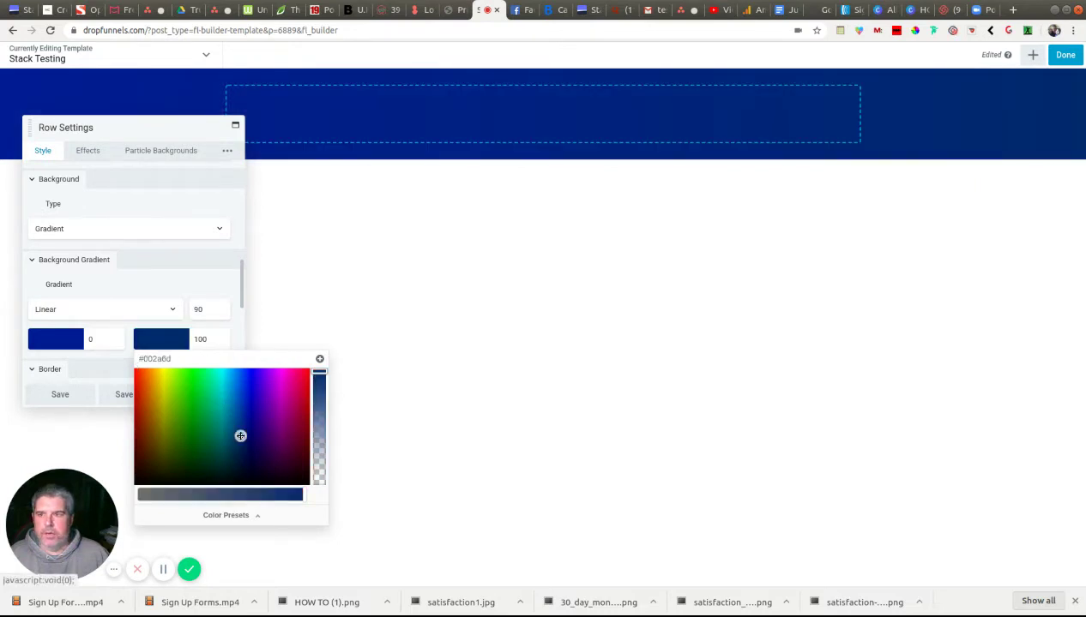
pyautogui.click(60, 397)
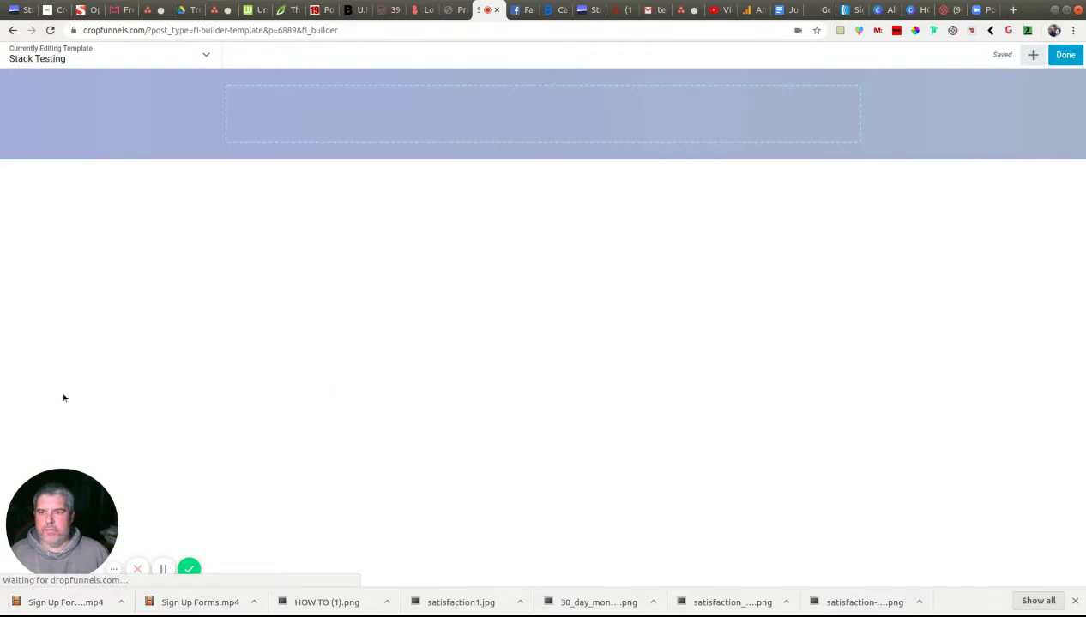
# - Reopen the blue row's settings to review its width and height options, then save and close them
pyautogui.moveTo(128, 144)
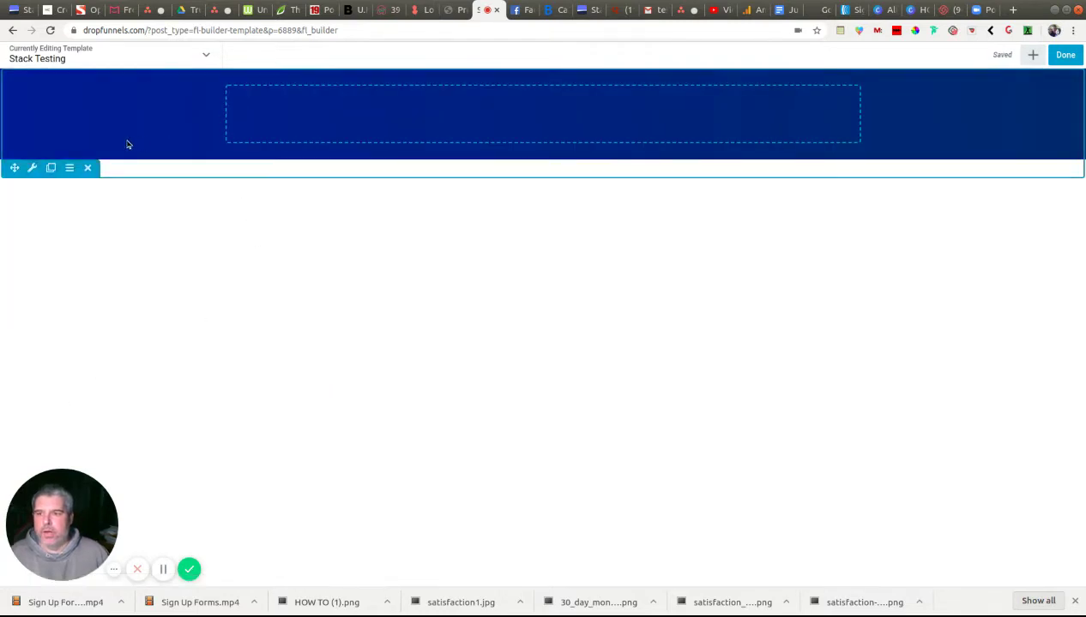
pyautogui.click(31, 170)
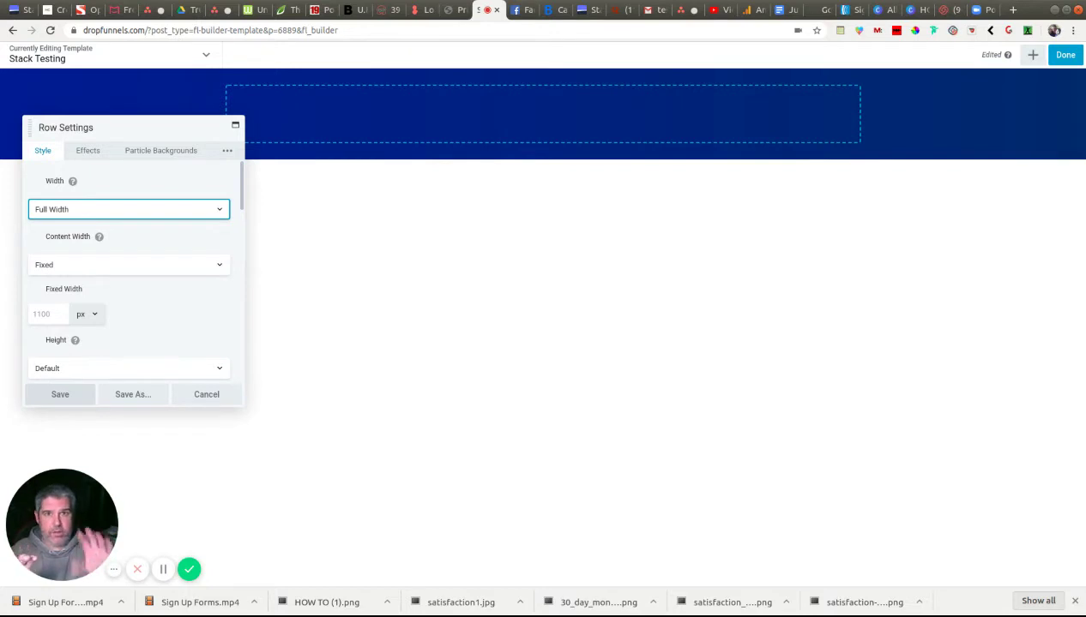
pyautogui.click(76, 392)
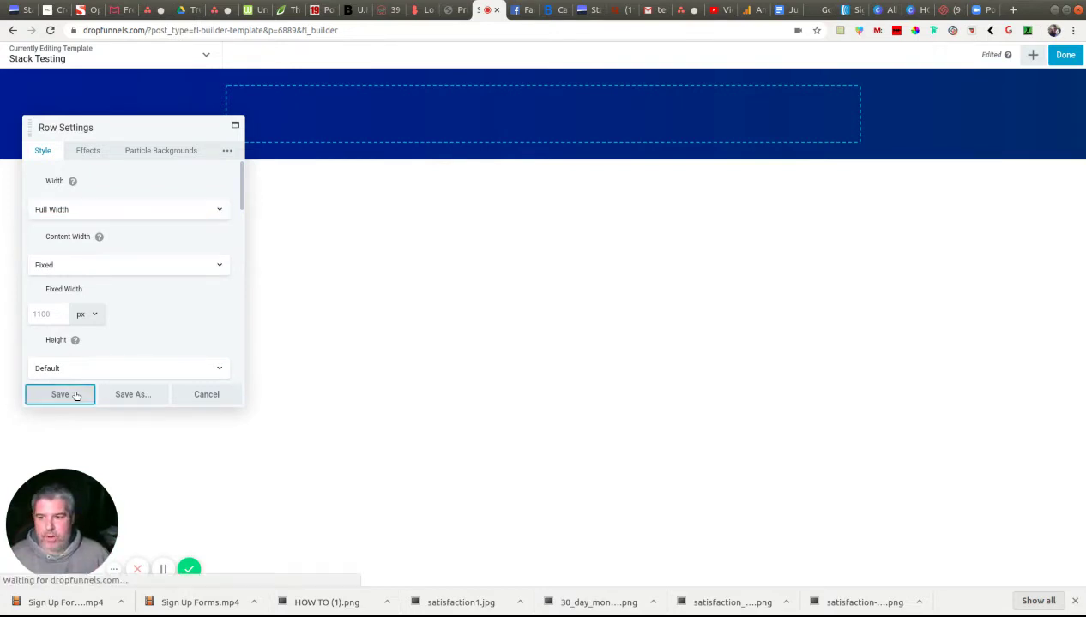
# - Place a Text Editor module in the blue row with the text "This Is You're Compelling Headline" and save it
pyautogui.click(1032, 55)
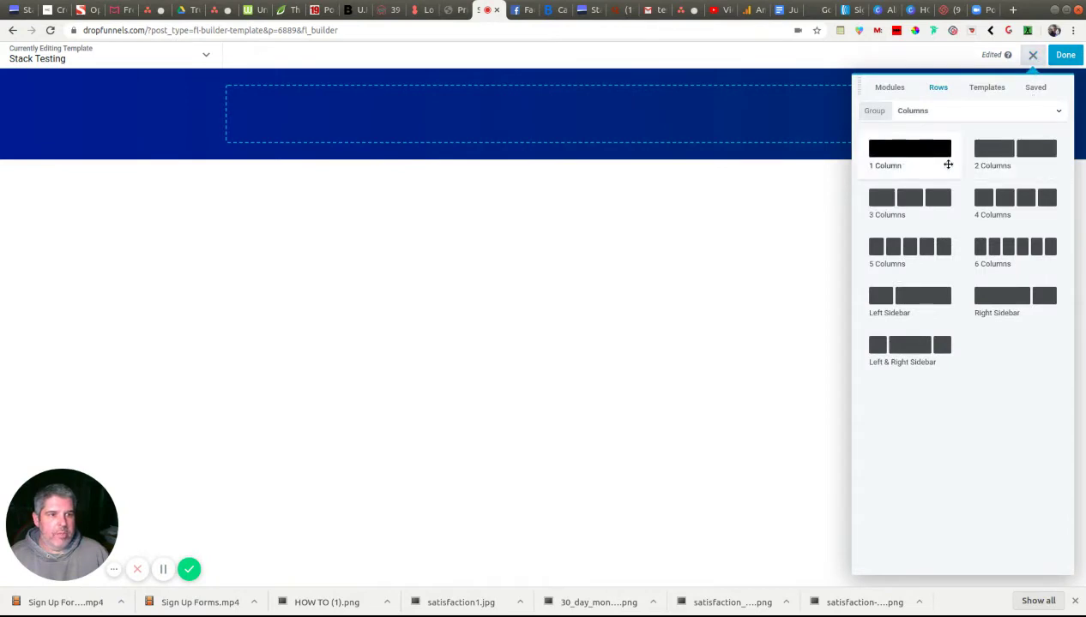
pyautogui.click(890, 89)
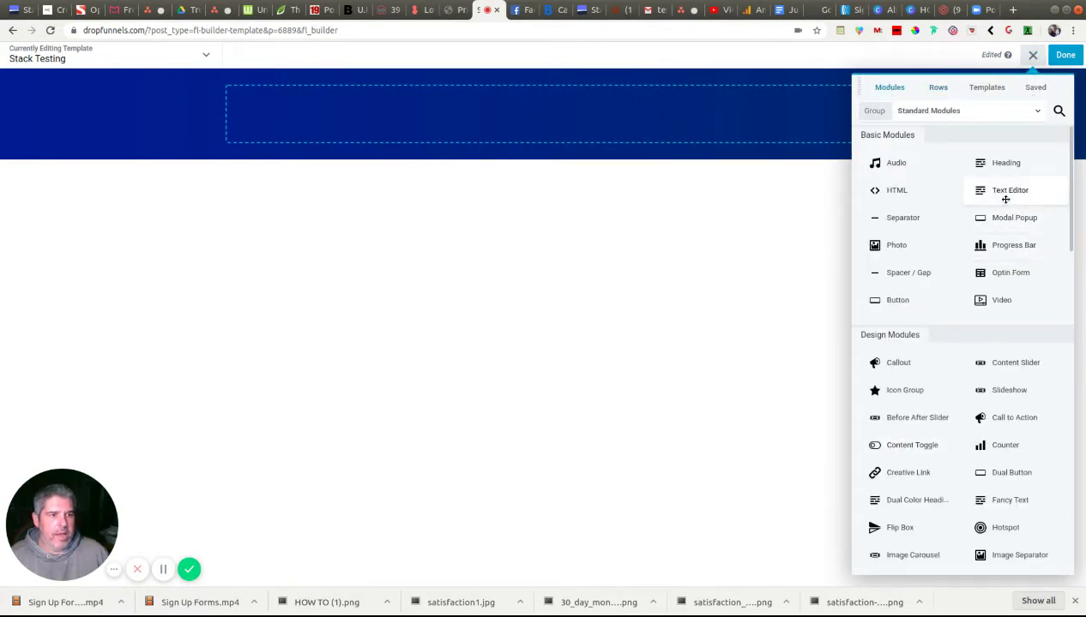
pyautogui.moveTo(998, 194); pyautogui.dragTo(470, 124)
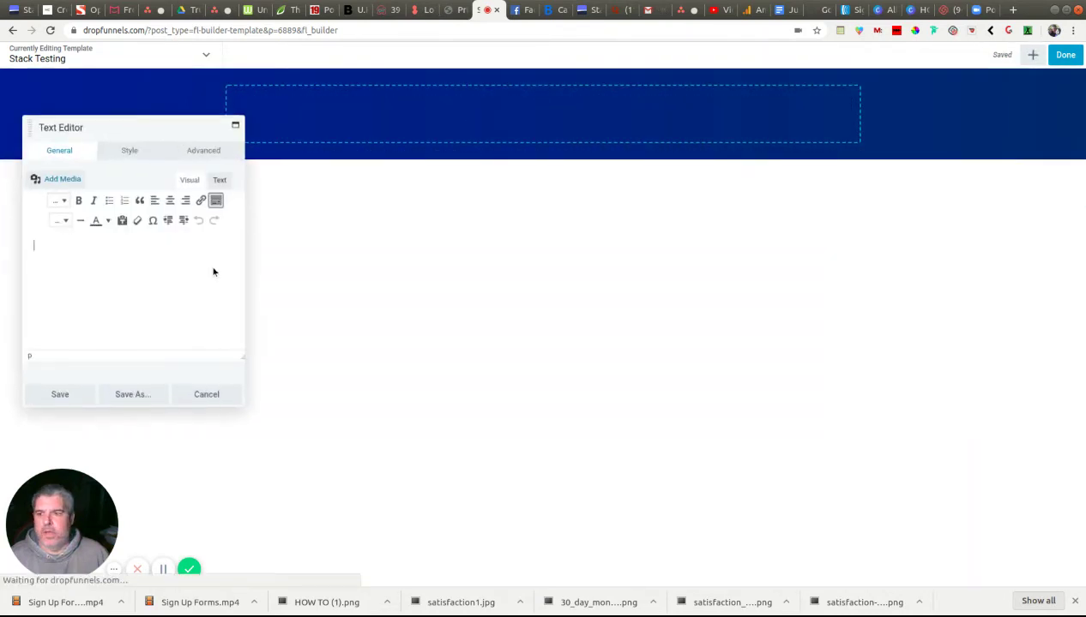
pyautogui.click(75, 261)
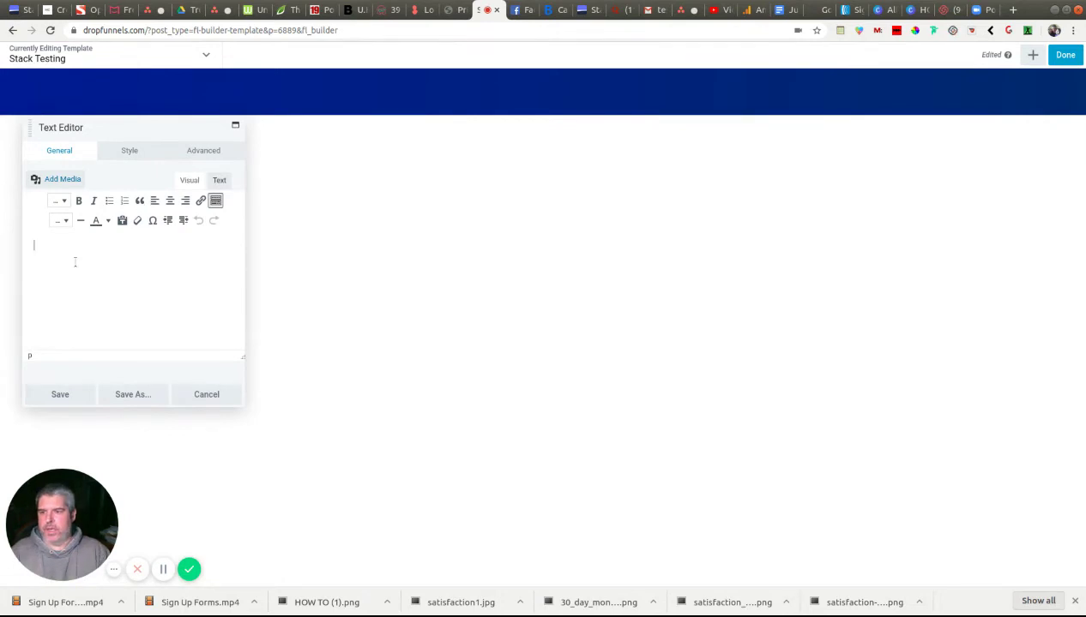
pyautogui.write('This is')
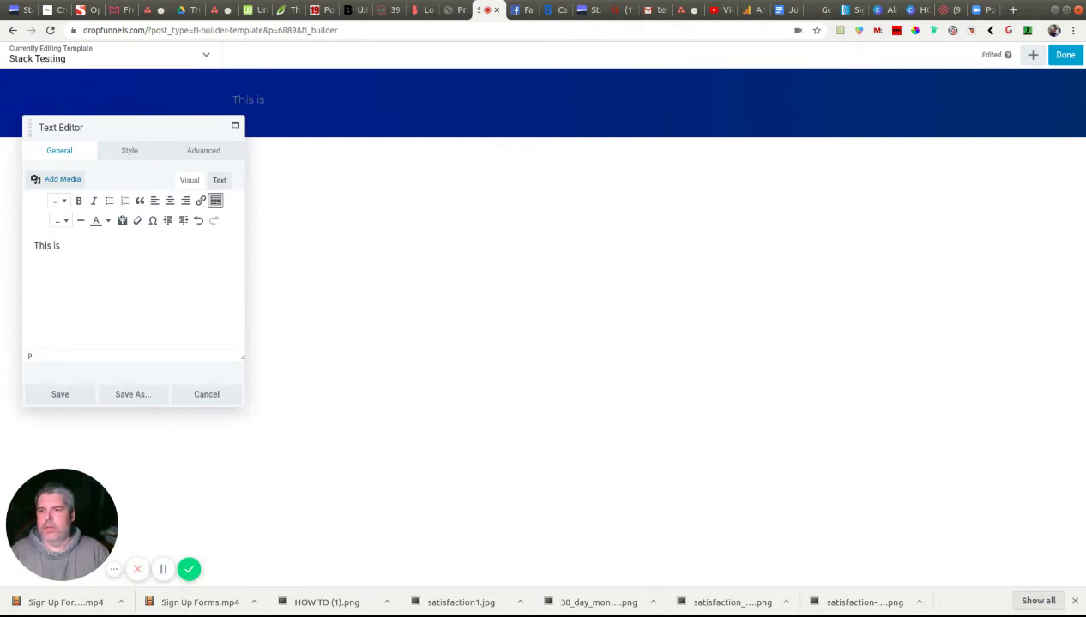
pyautogui.write(" s You're C")
pyautogui.write('ompelling ')
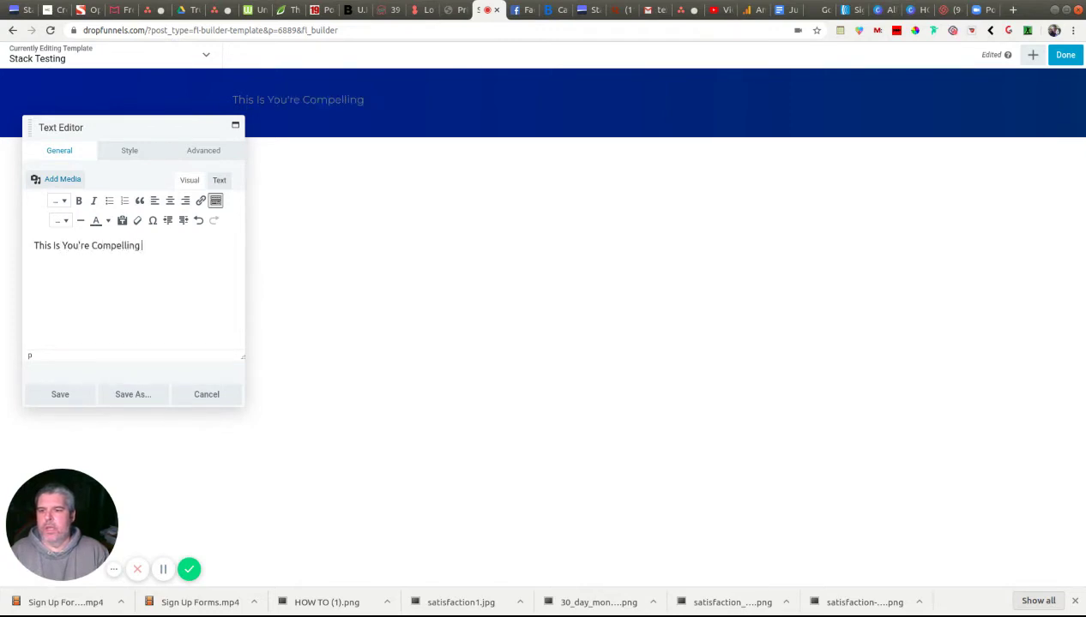
pyautogui.write('Headline')
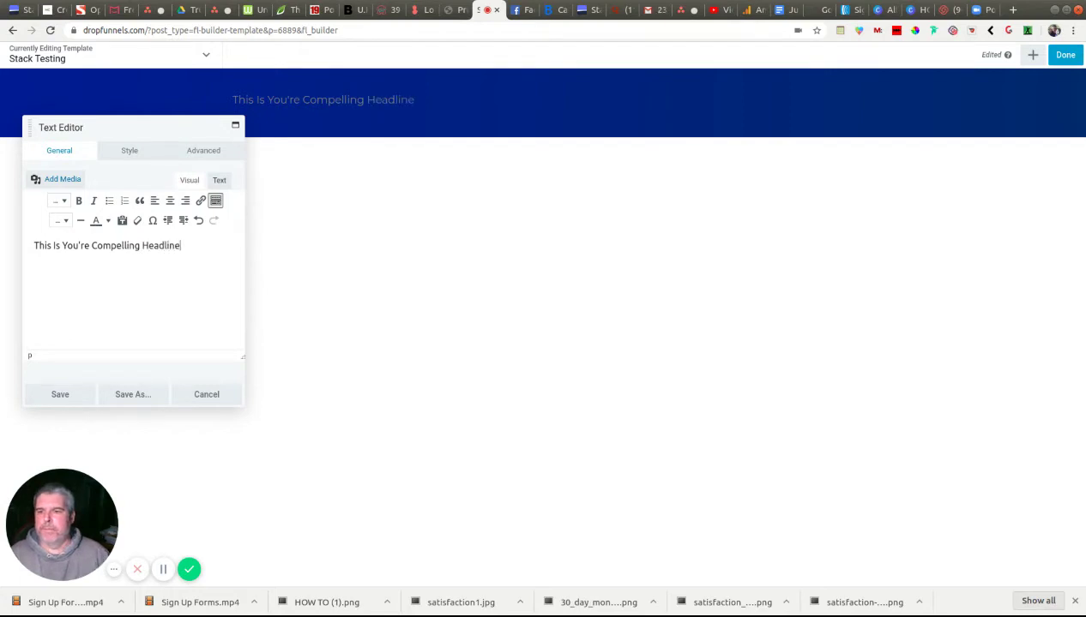
pyautogui.click(73, 395)
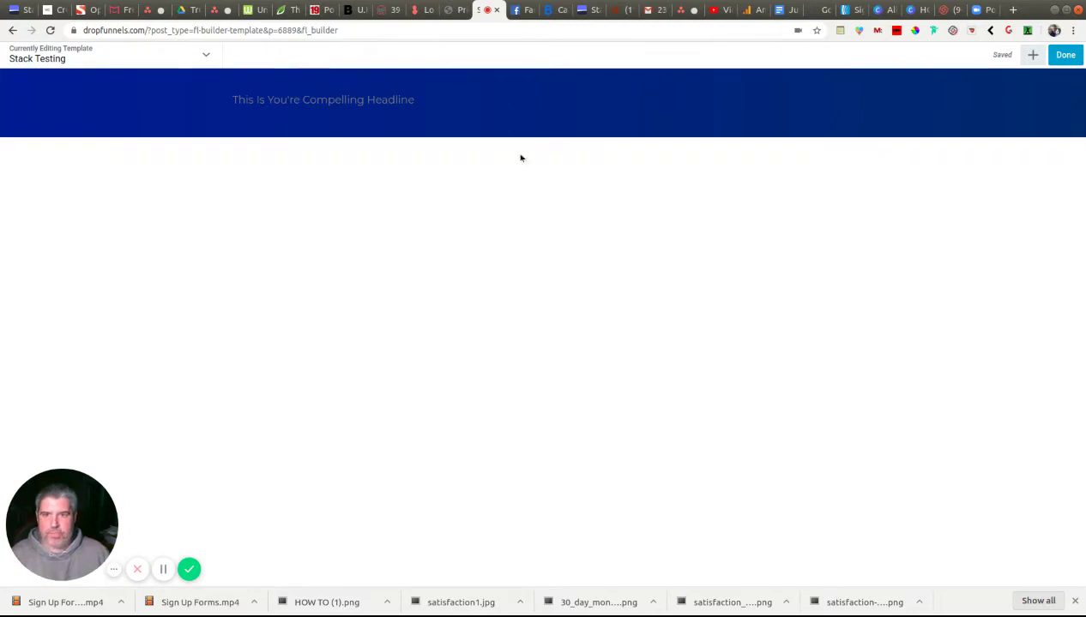
# - Add a Text Editor module below the headline with the text "This is your interesting sub-headline" and save it
pyautogui.click(1033, 56)
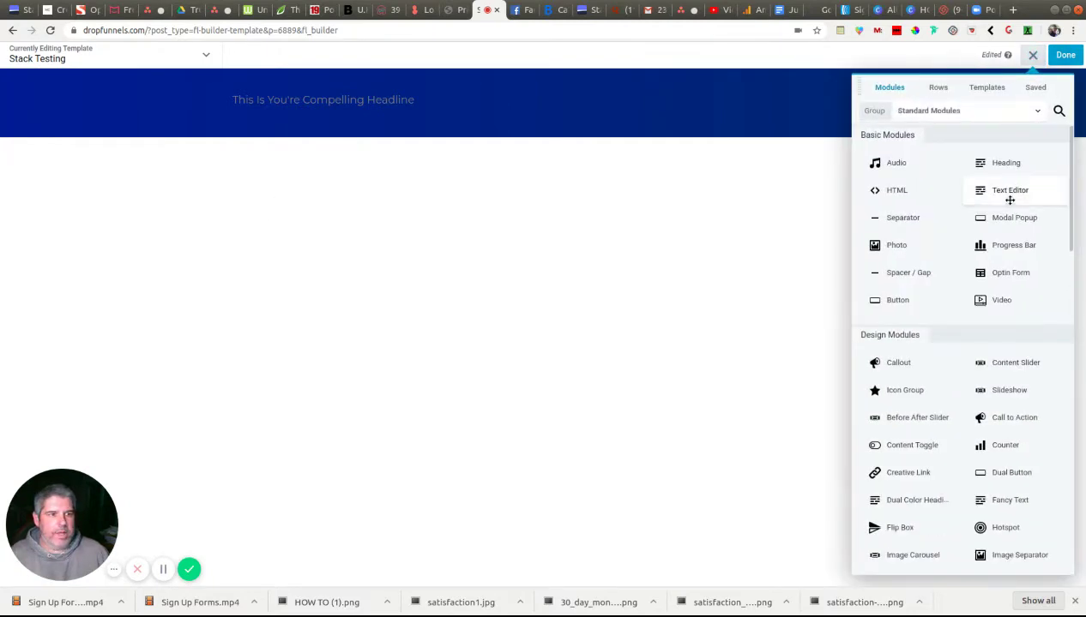
pyautogui.moveTo(1011, 196); pyautogui.dragTo(343, 178)
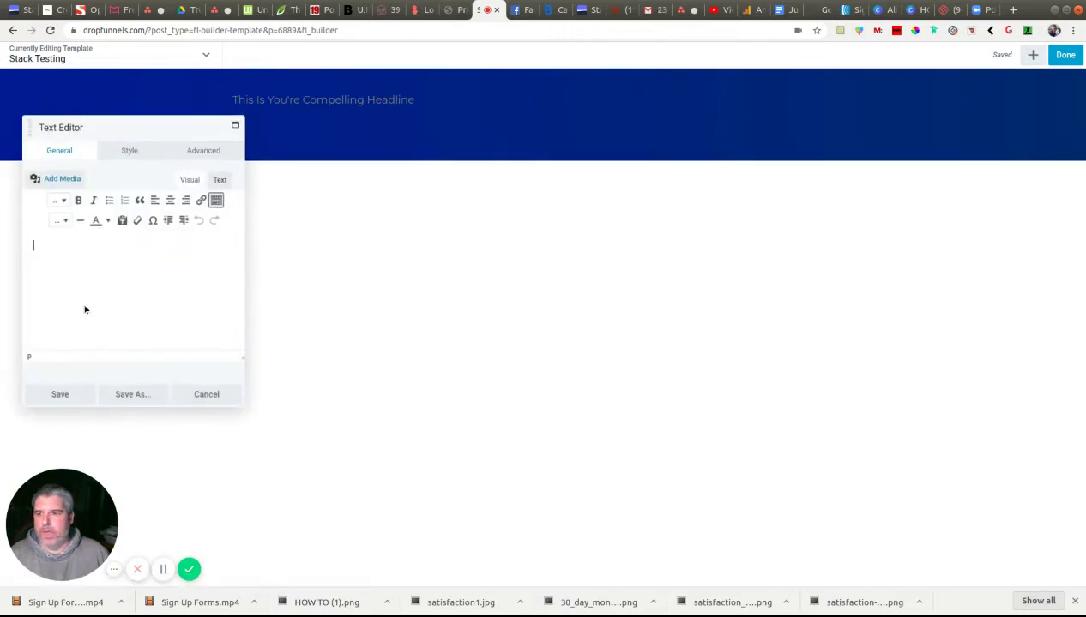
pyautogui.write('This i')
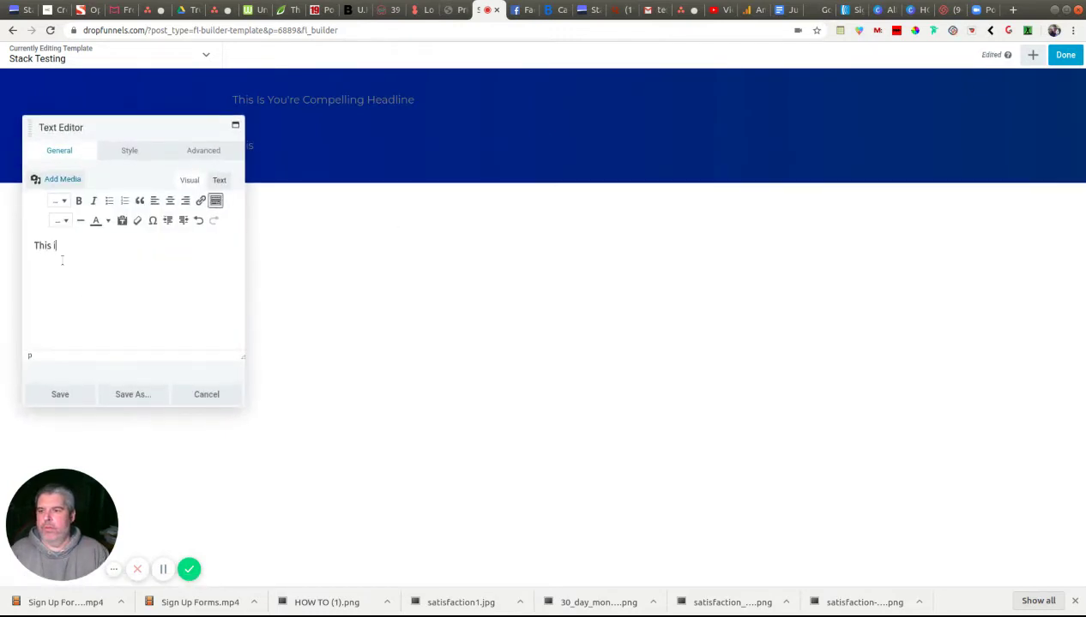
pyautogui.write('s your interesting ')
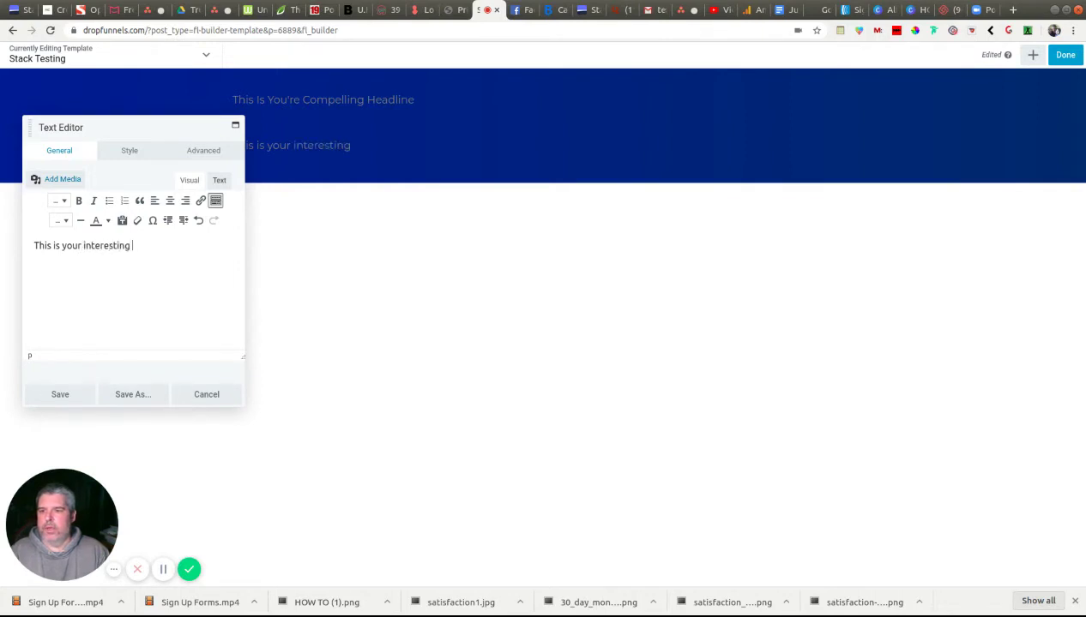
pyautogui.write('sub-headline')
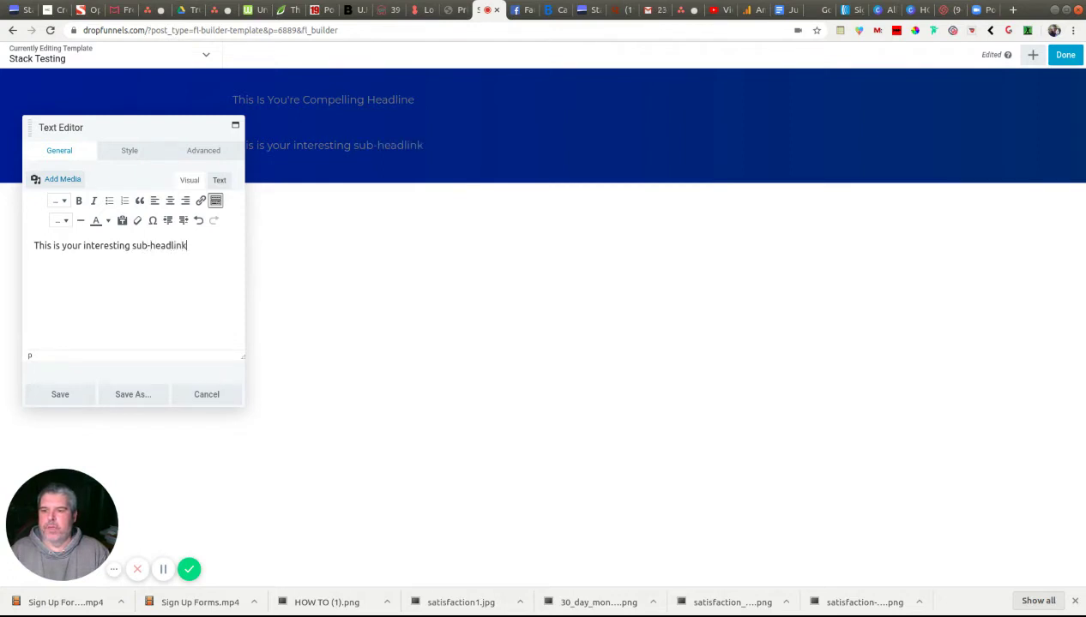
pyautogui.click(59, 394)
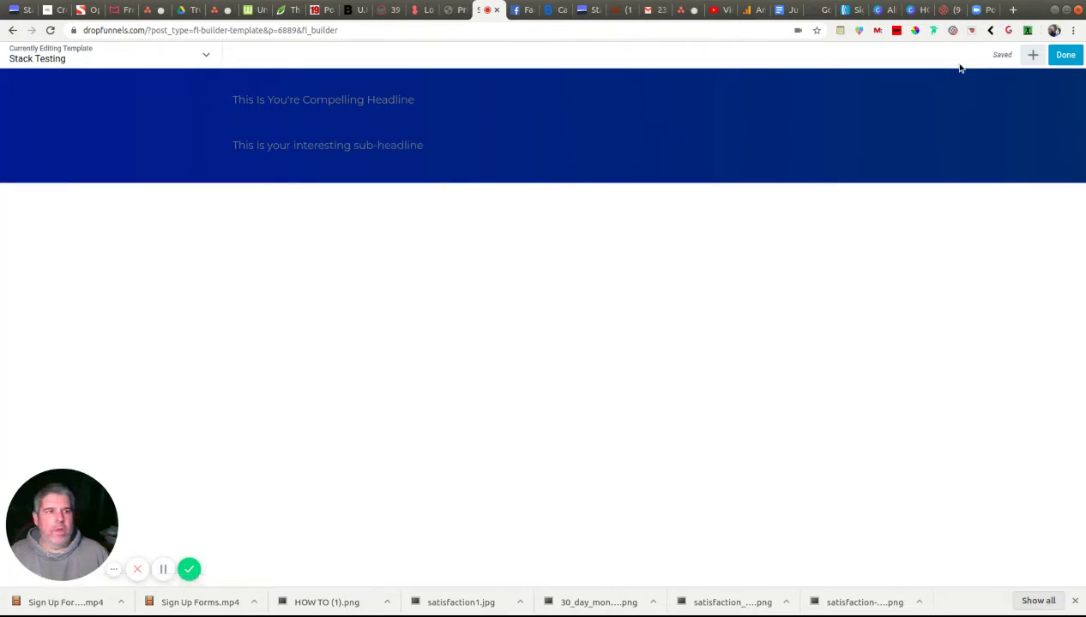
# - Insert a two-column layout below the sub-headline inside the blue row, then save the left column's settings unchanged
pyautogui.click(1034, 55)
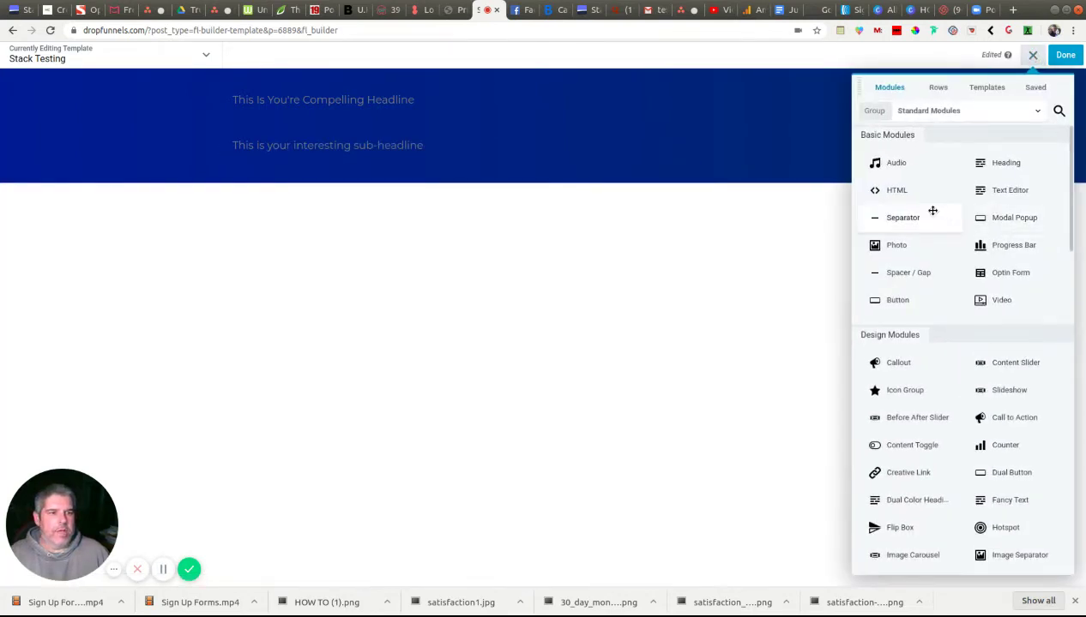
pyautogui.click(939, 88)
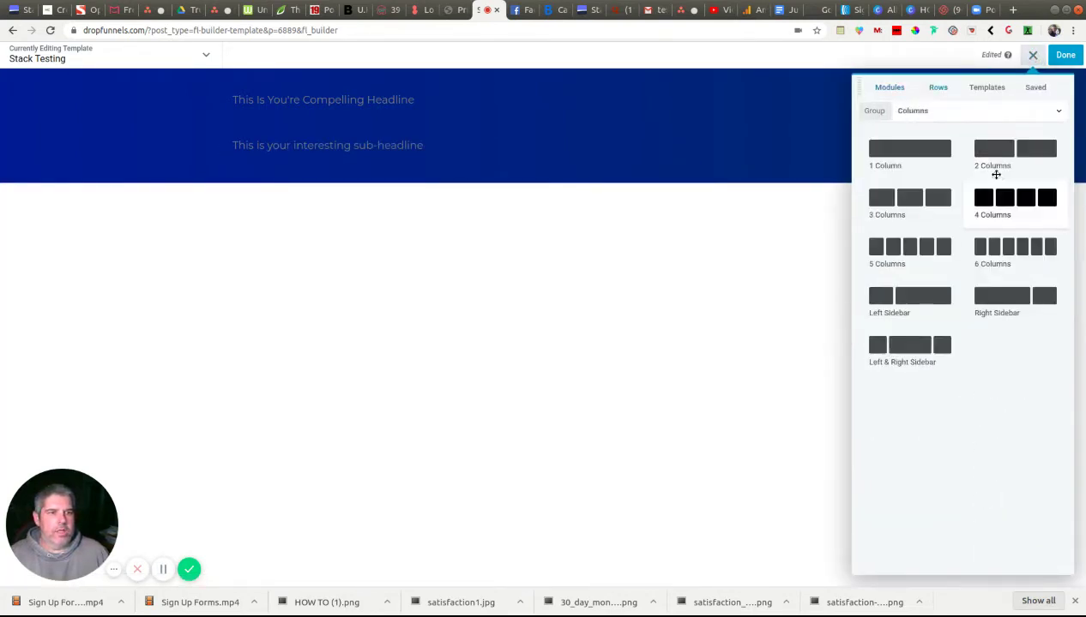
pyautogui.moveTo(1015, 151); pyautogui.dragTo(434, 210)
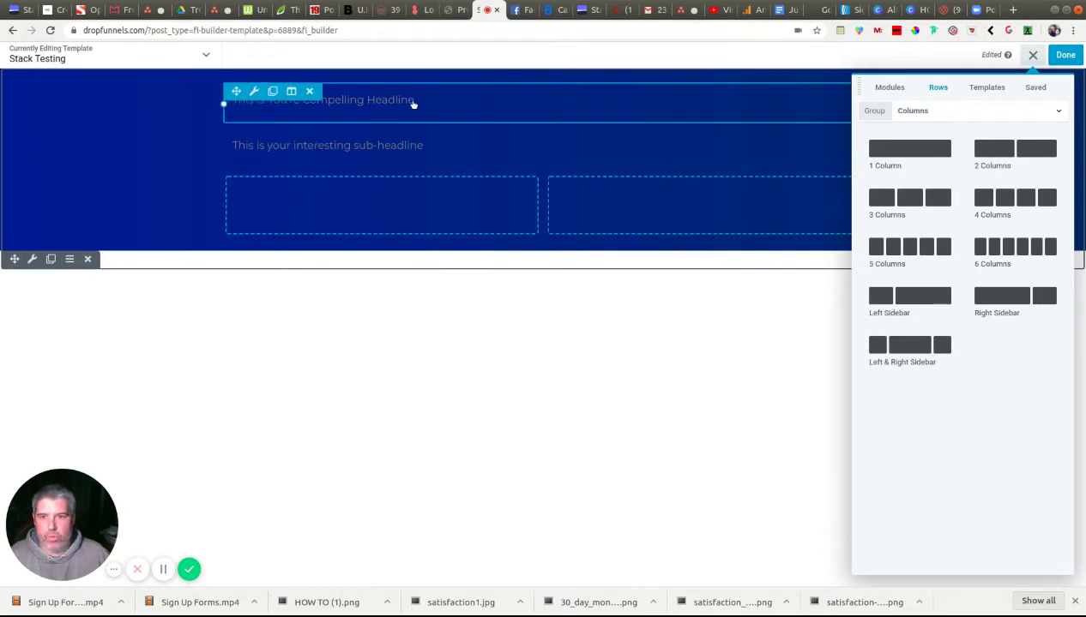
pyautogui.click(363, 215)
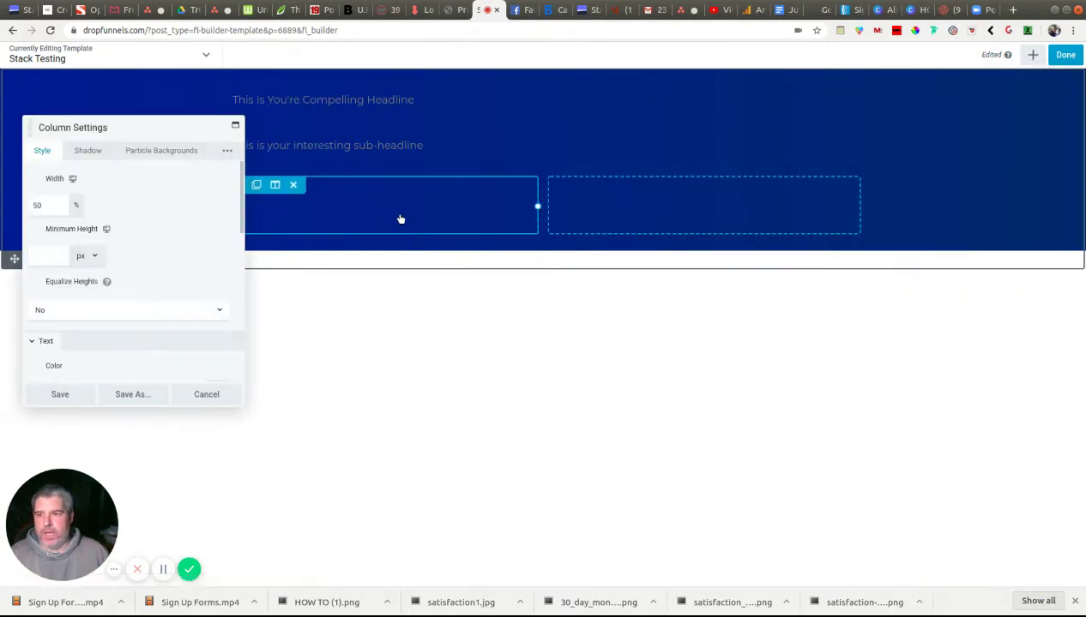
pyautogui.click(57, 395)
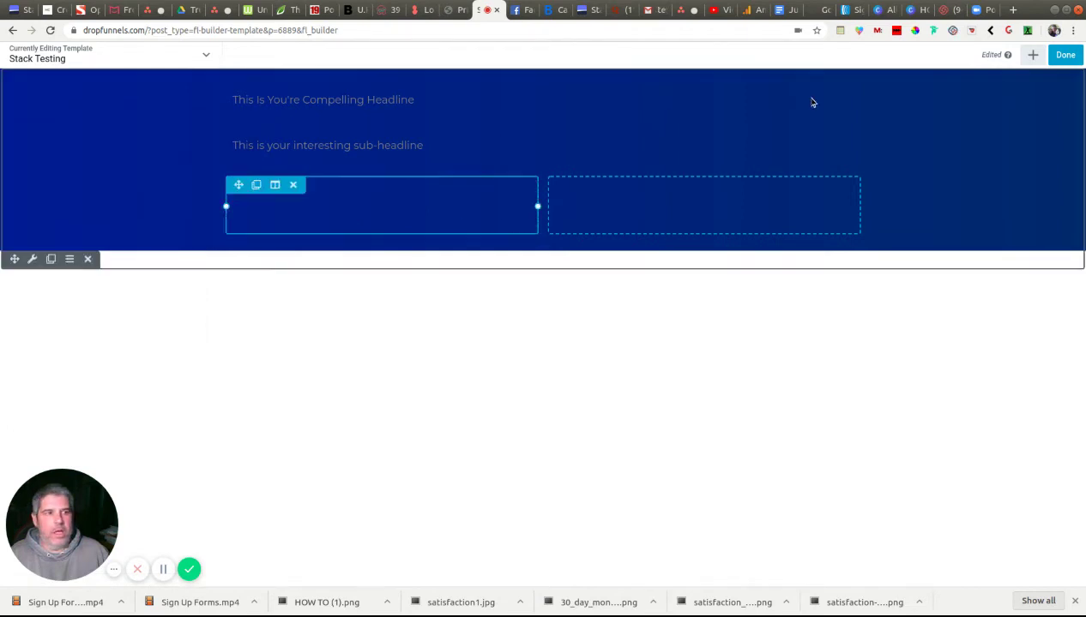
# - Place a Video module in the left column under the sub-headline and save it
pyautogui.click(1035, 55)
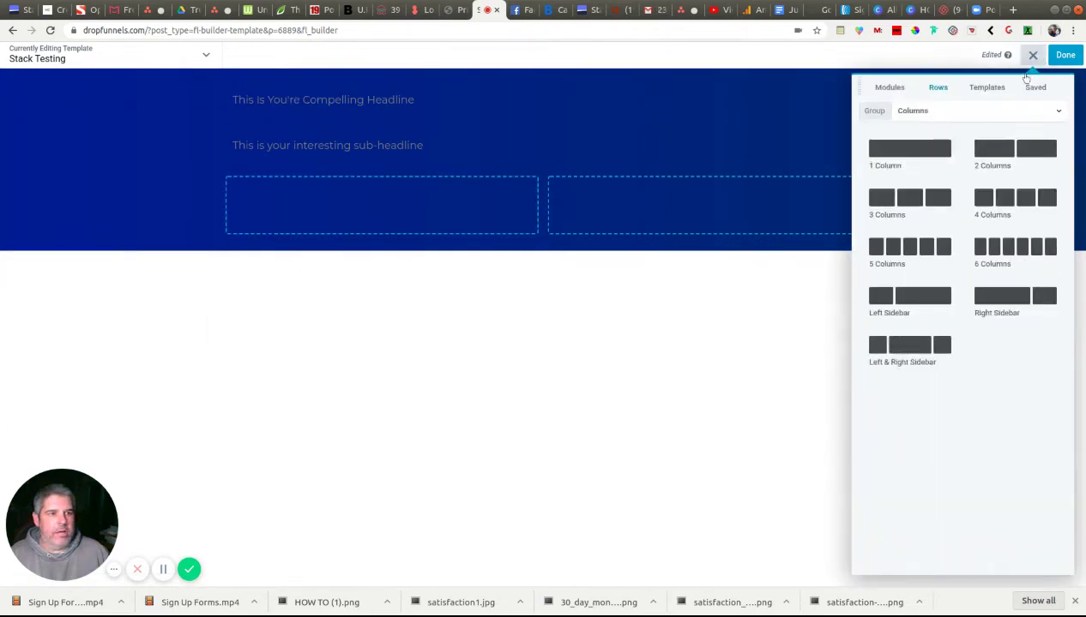
pyautogui.click(889, 88)
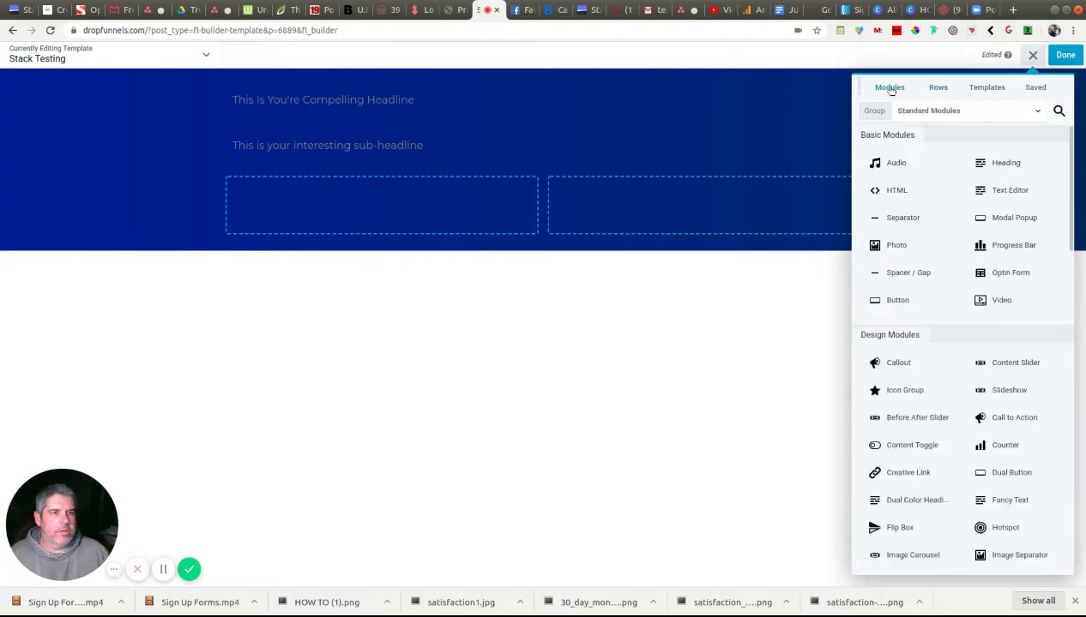
pyautogui.moveTo(986, 297); pyautogui.dragTo(340, 240)
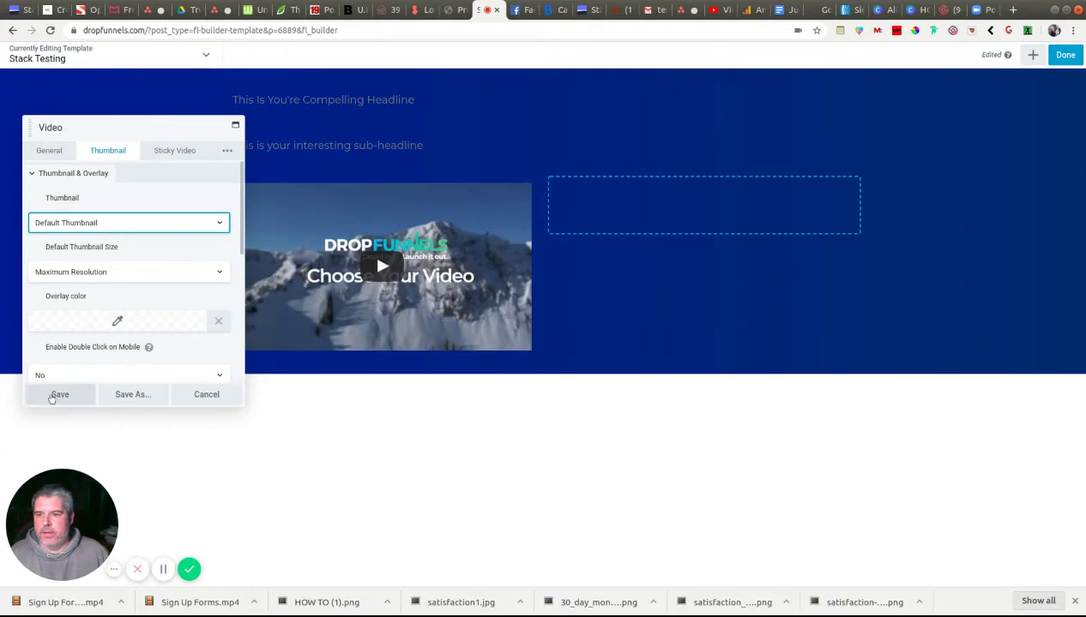
pyautogui.click(57, 395)
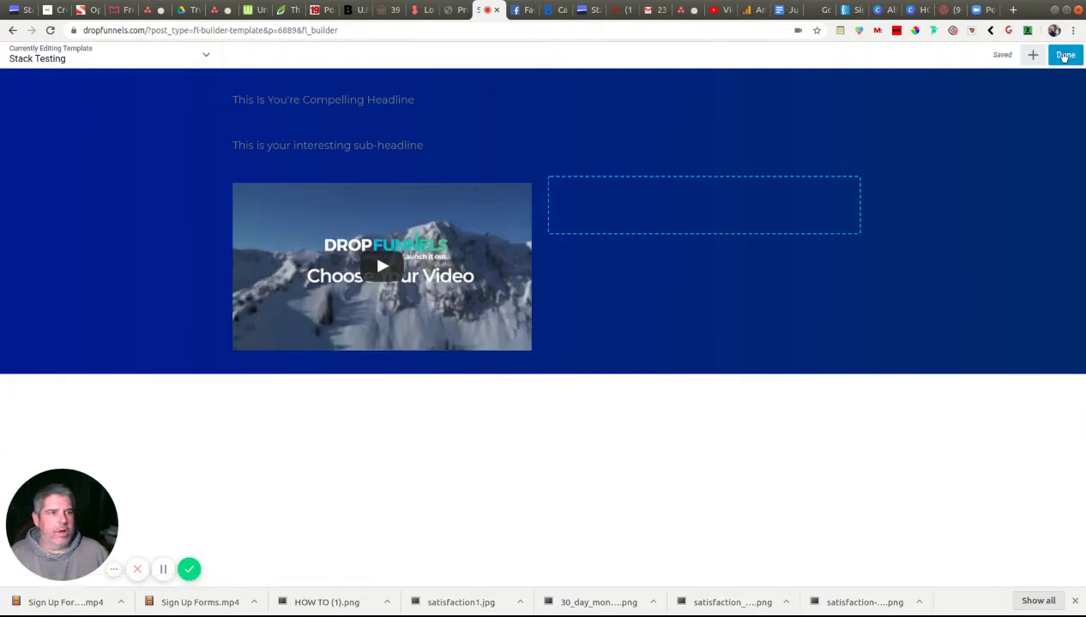
# - Place and save an Optin Form module in the empty right column, then widen the video column to about two thirds of the content width
pyautogui.click(1033, 54)
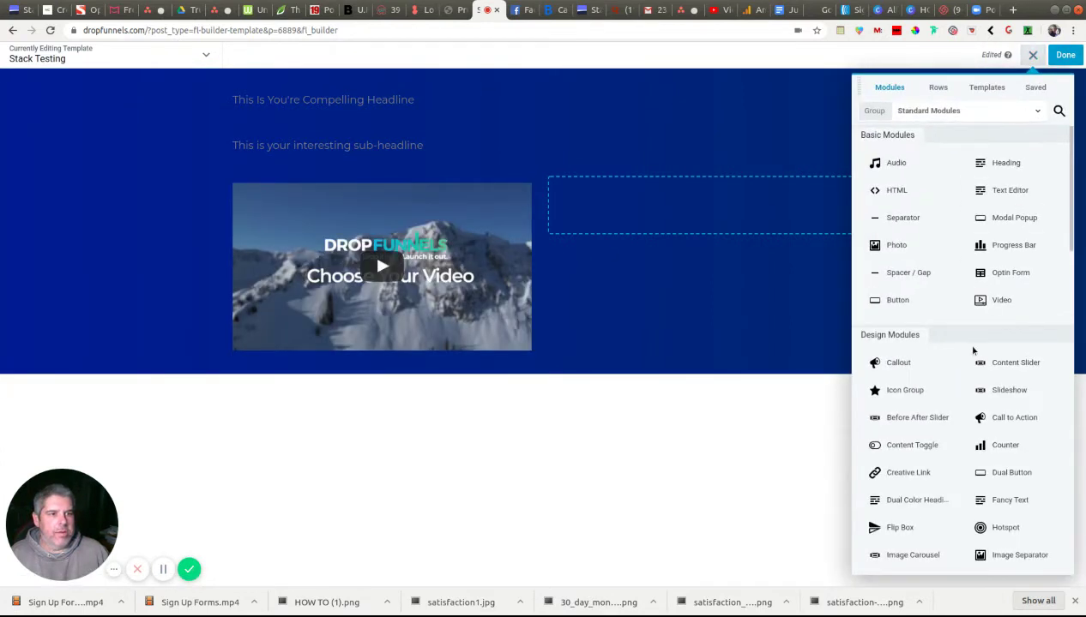
pyautogui.moveTo(1001, 275); pyautogui.dragTo(632, 236)
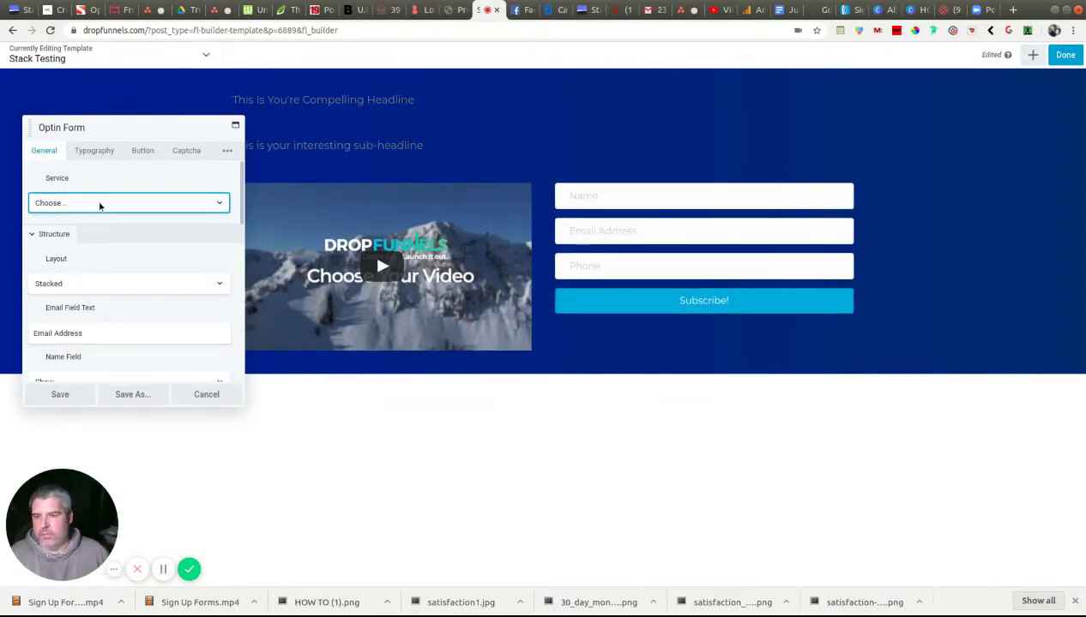
pyautogui.click(51, 407)
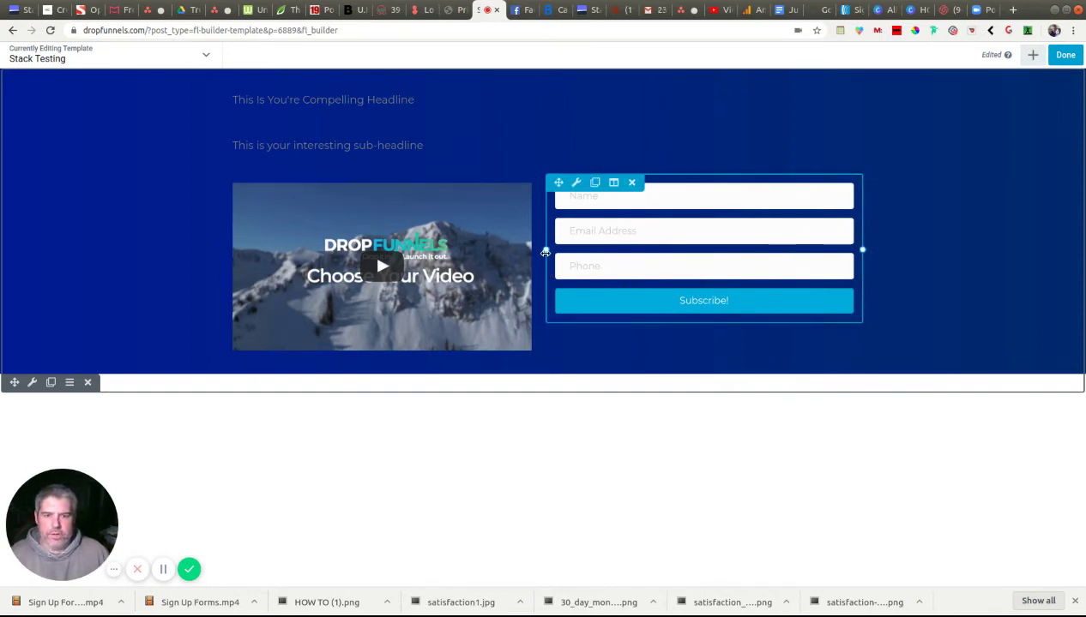
pyautogui.moveTo(538, 252); pyautogui.dragTo(641, 250)
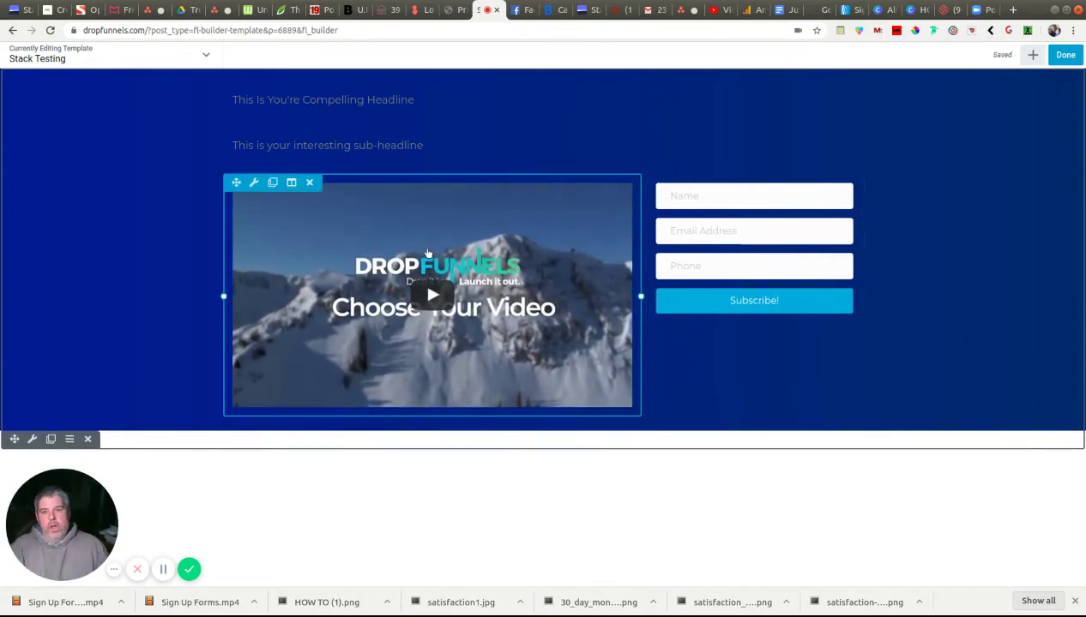
# - Center-align the headline text and the sub-headline text in the blue row
pyautogui.click(367, 103)
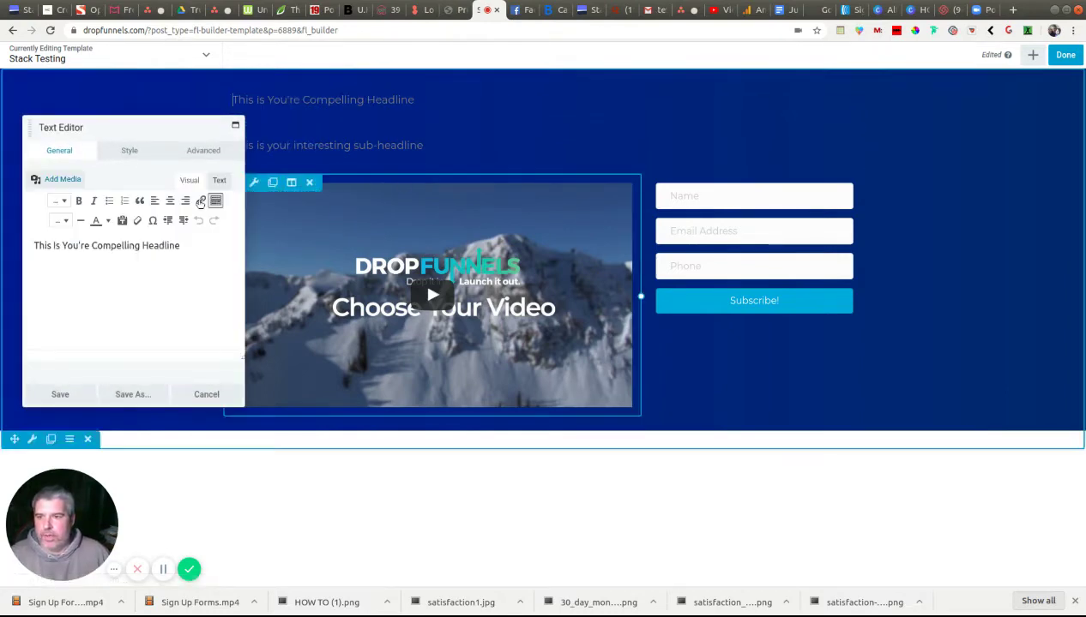
pyautogui.click(170, 200)
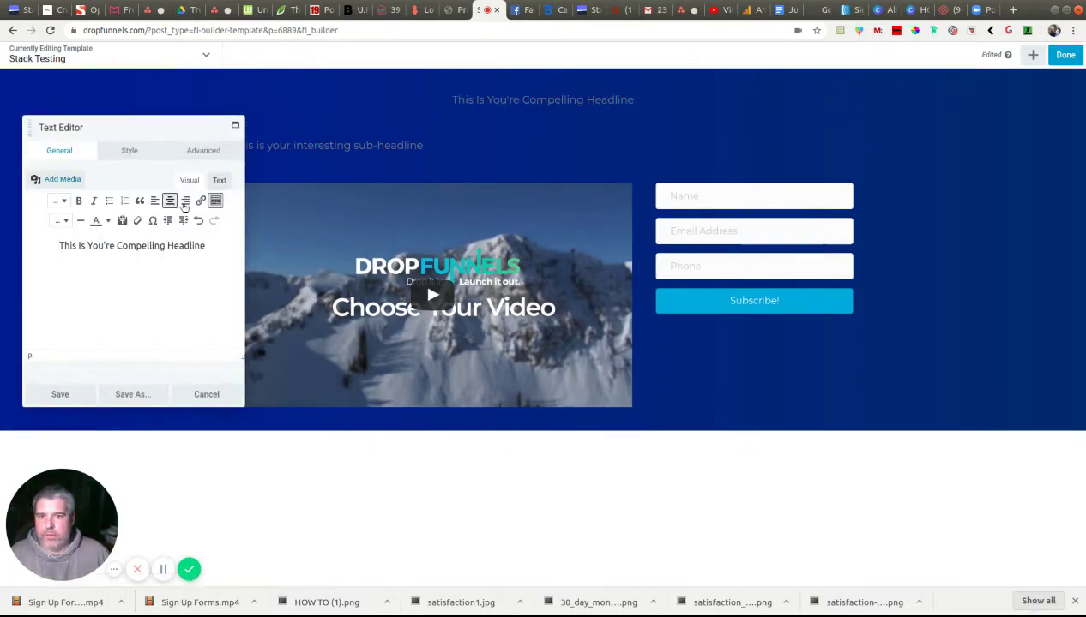
pyautogui.click(367, 150)
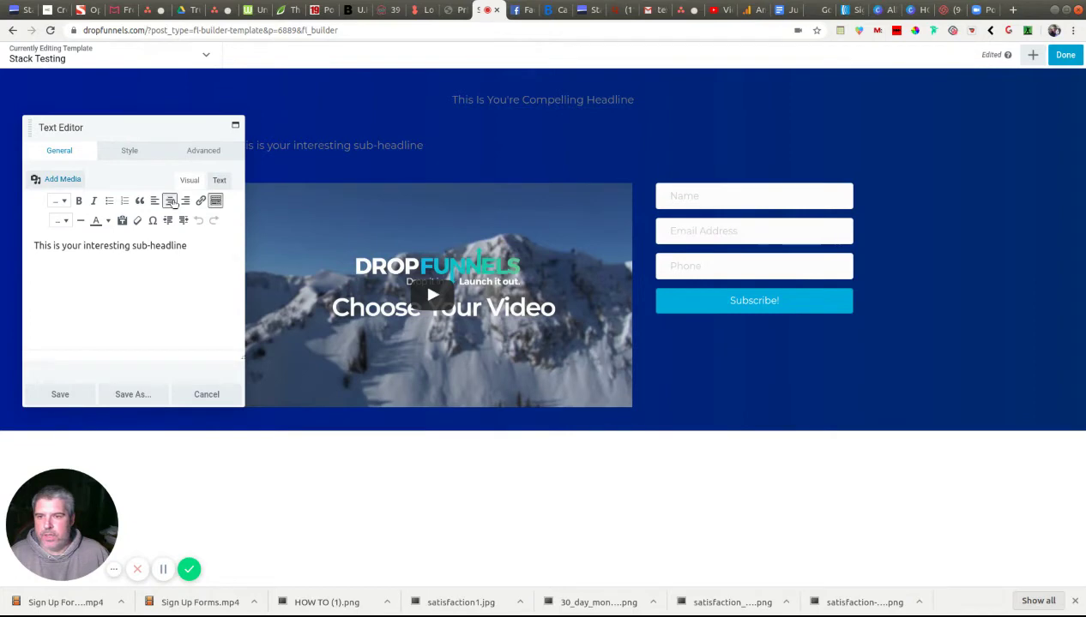
pyautogui.click(171, 202)
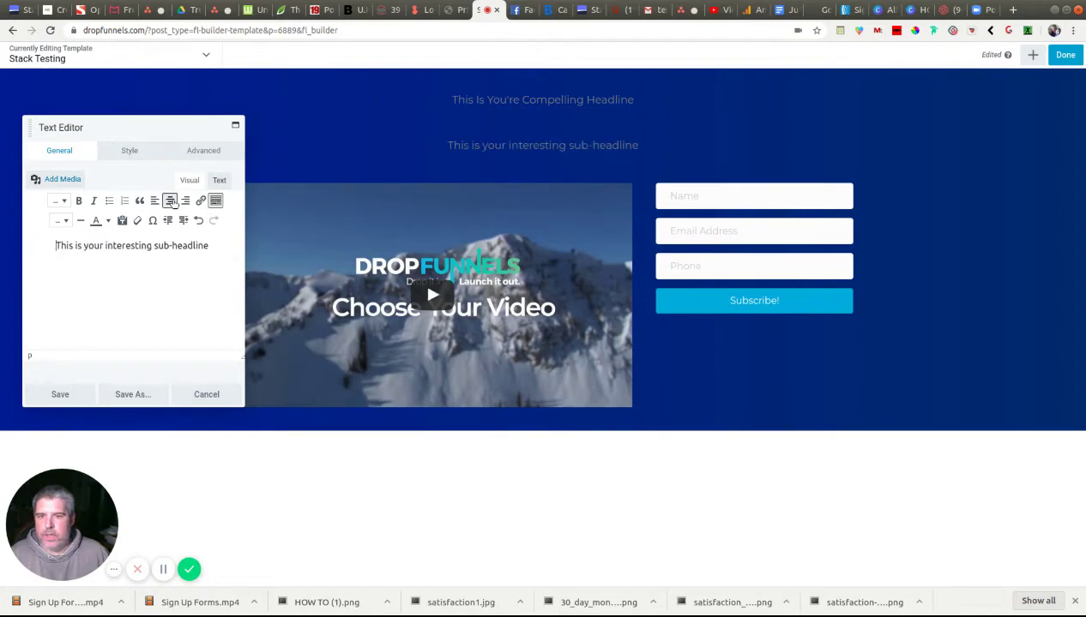
# - Set the headline's text color to white #ffffff, look through the color presets, and save the module
pyautogui.click(533, 106)
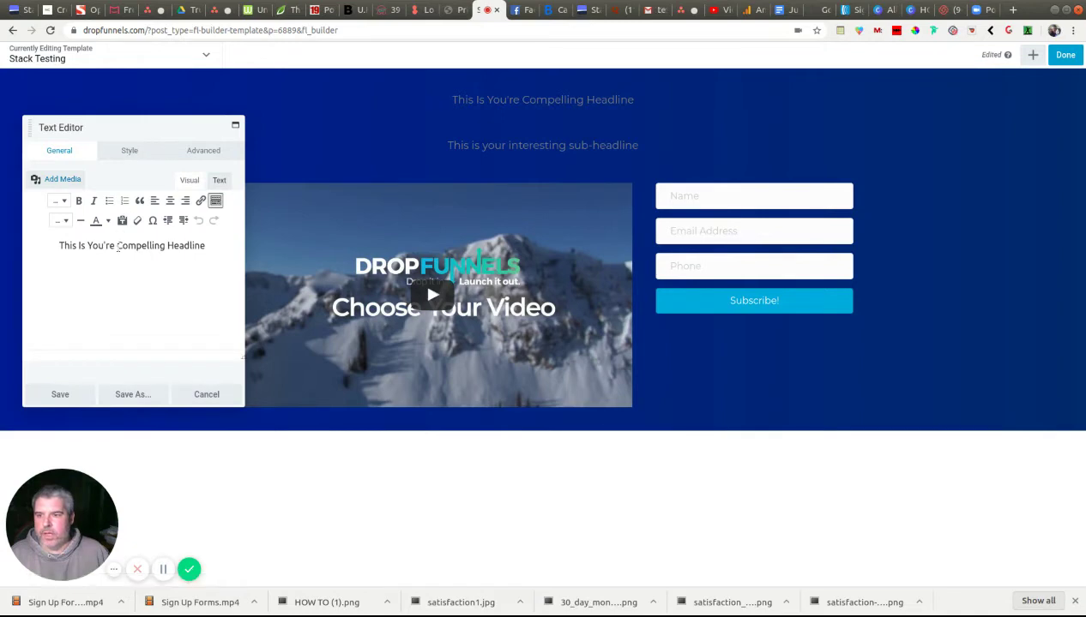
pyautogui.click(140, 155)
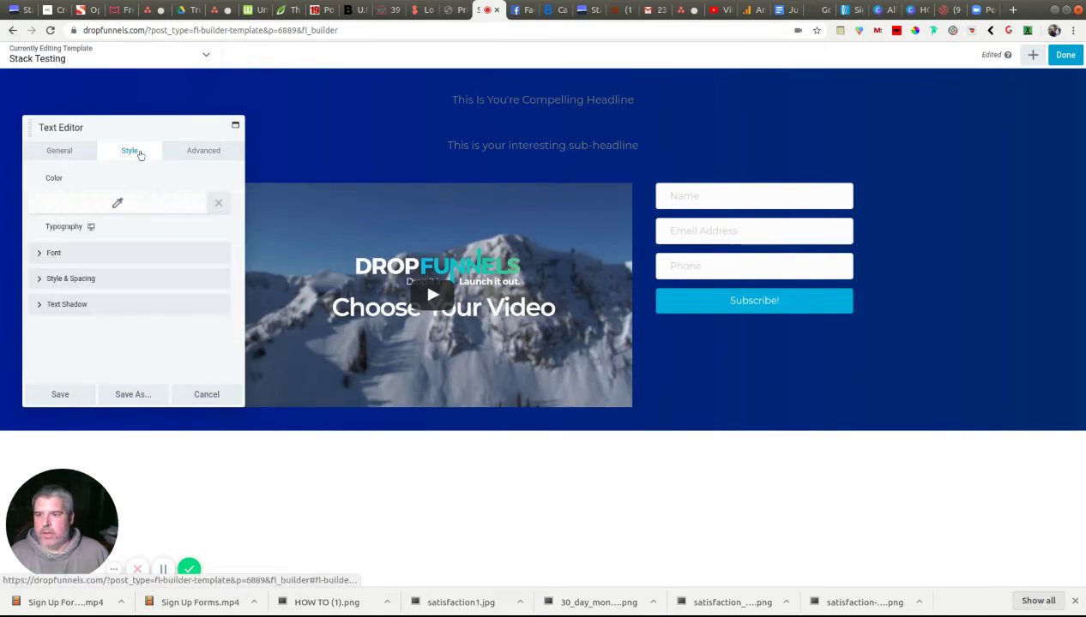
pyautogui.click(121, 207)
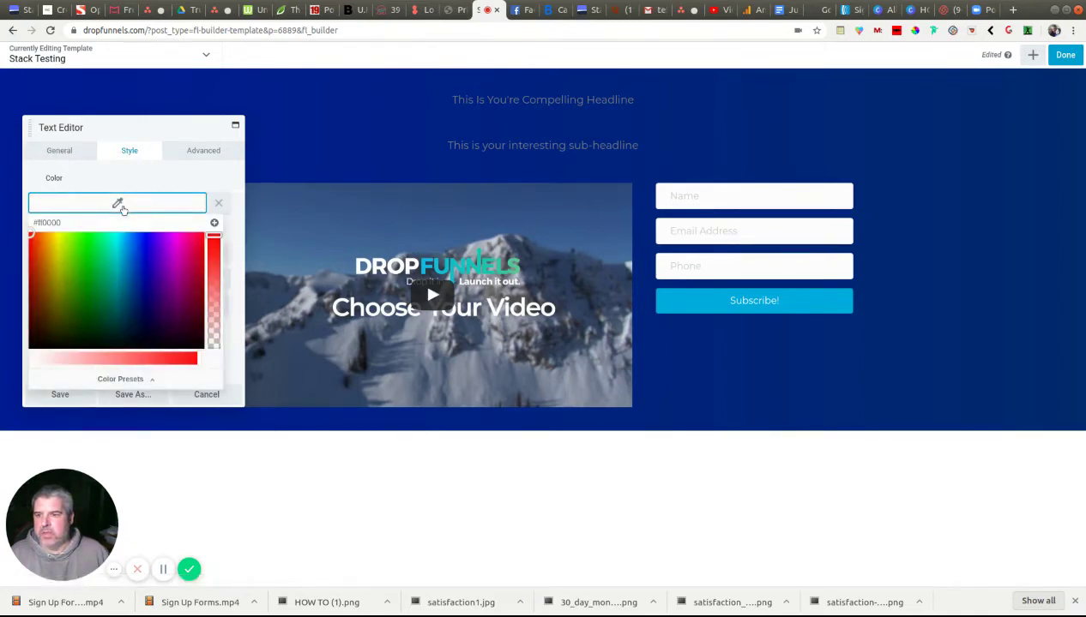
pyautogui.doubleClick(60, 223)
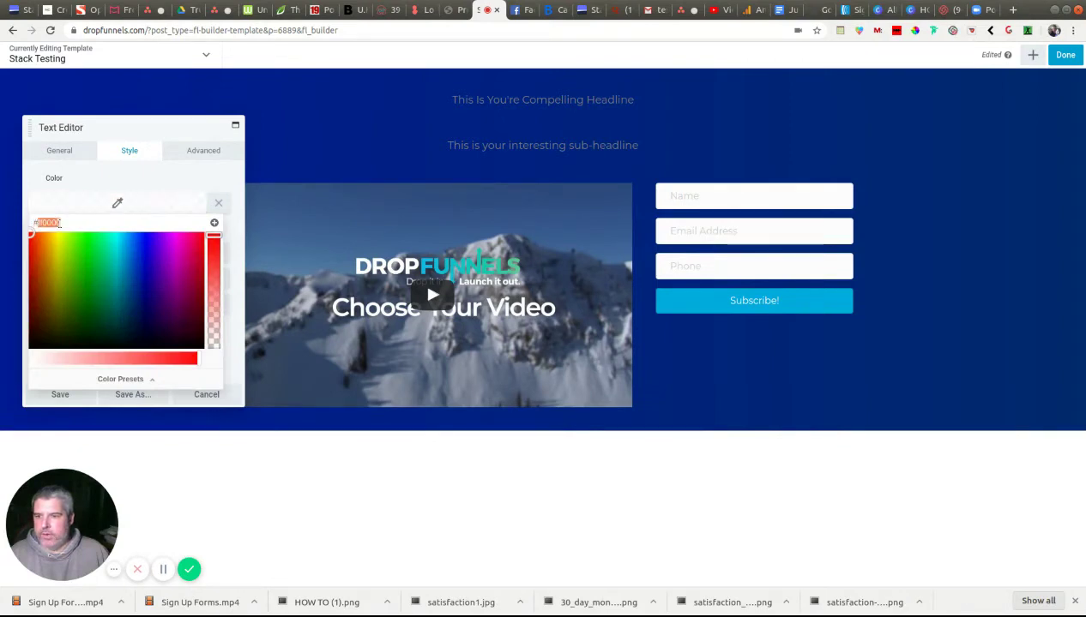
pyautogui.write('ffffff')
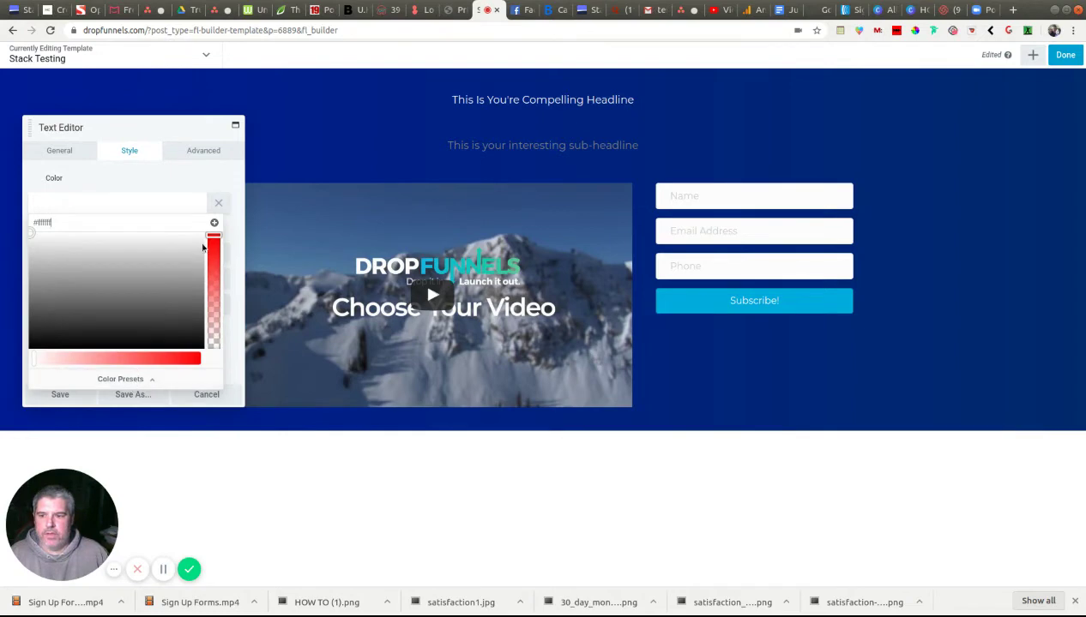
pyautogui.click(138, 383)
pyautogui.scroll(-5, 122, 296)
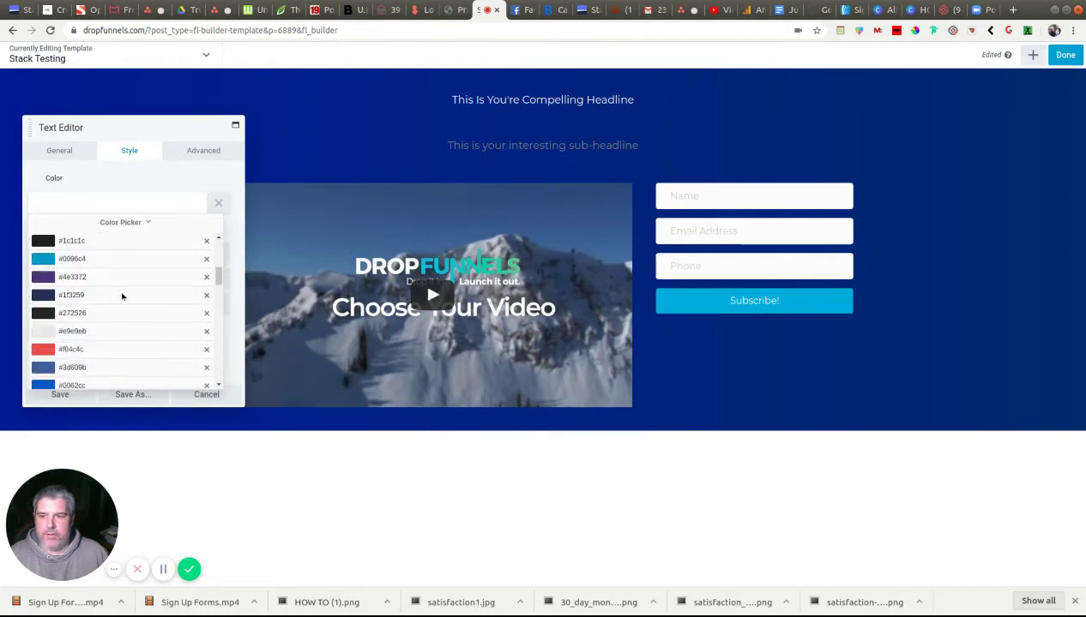
pyautogui.scroll(-8, 122, 296)
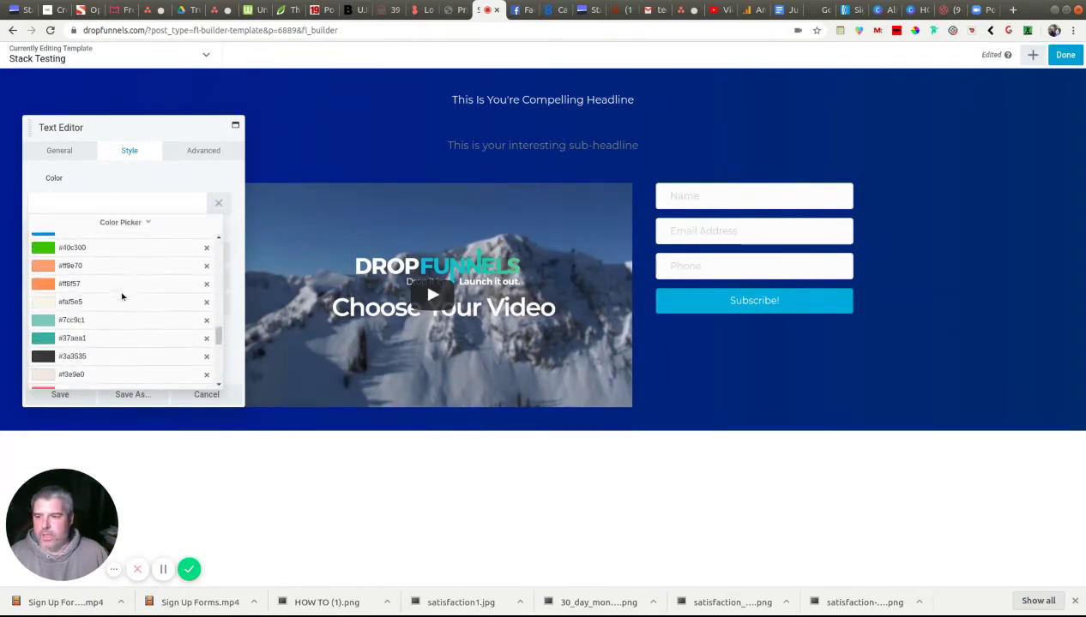
pyautogui.scroll(-4, 122, 296)
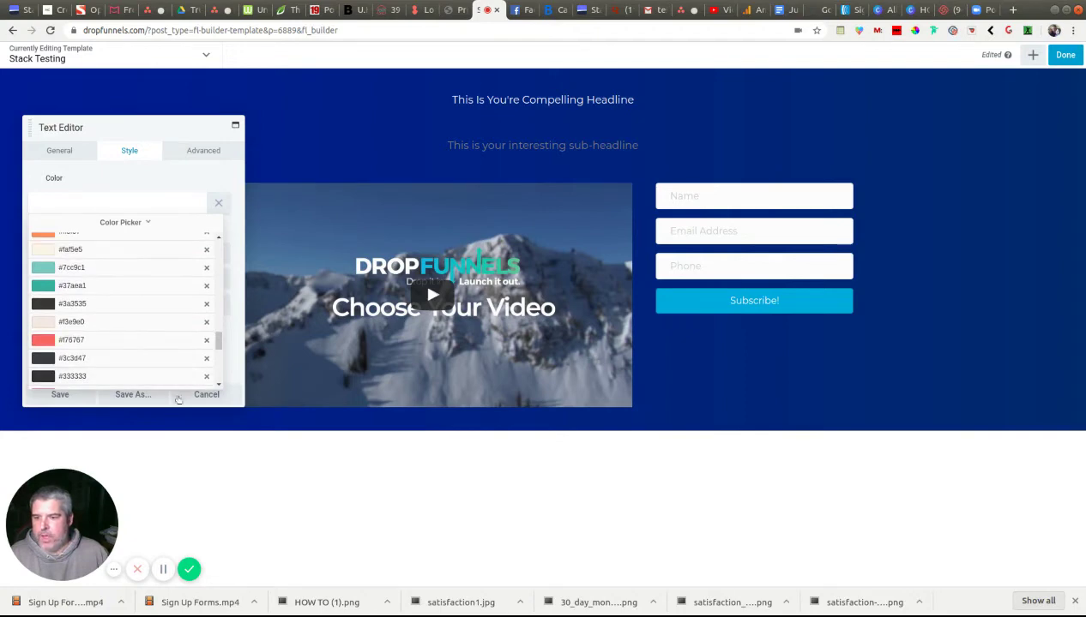
pyautogui.click(58, 395)
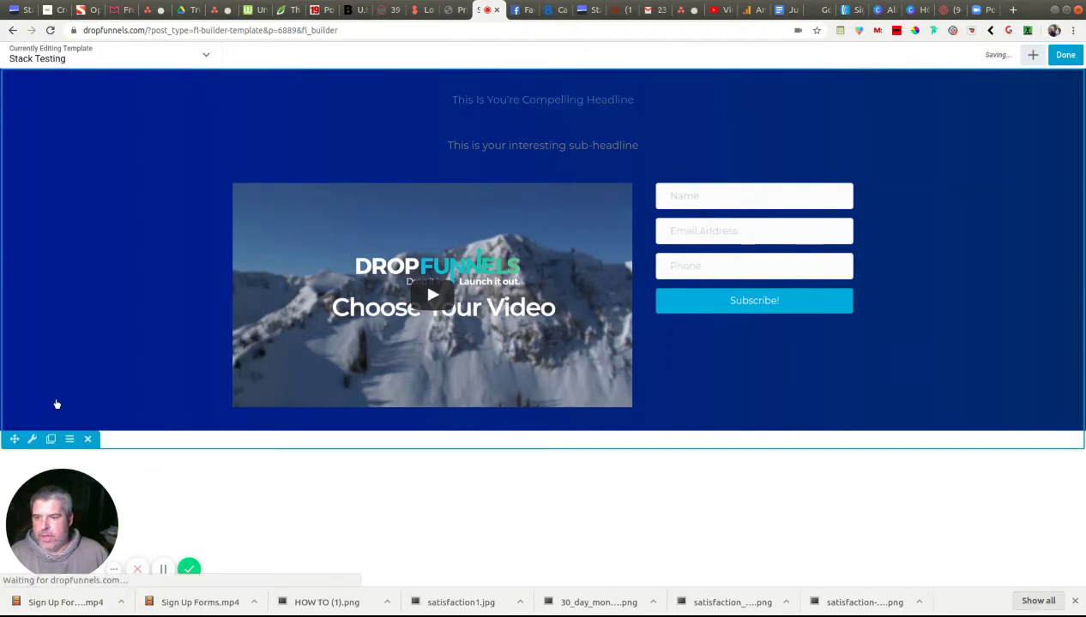
# - Set the sub-headline's text color to the white preset #ffffff and save the module
pyautogui.click(520, 151)
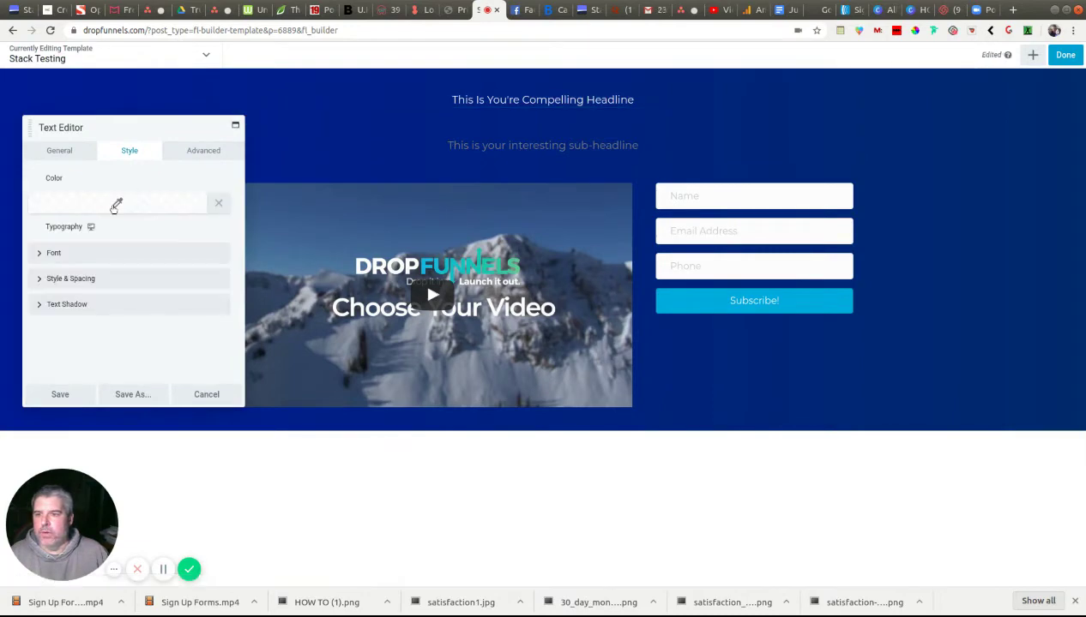
pyautogui.click(116, 204)
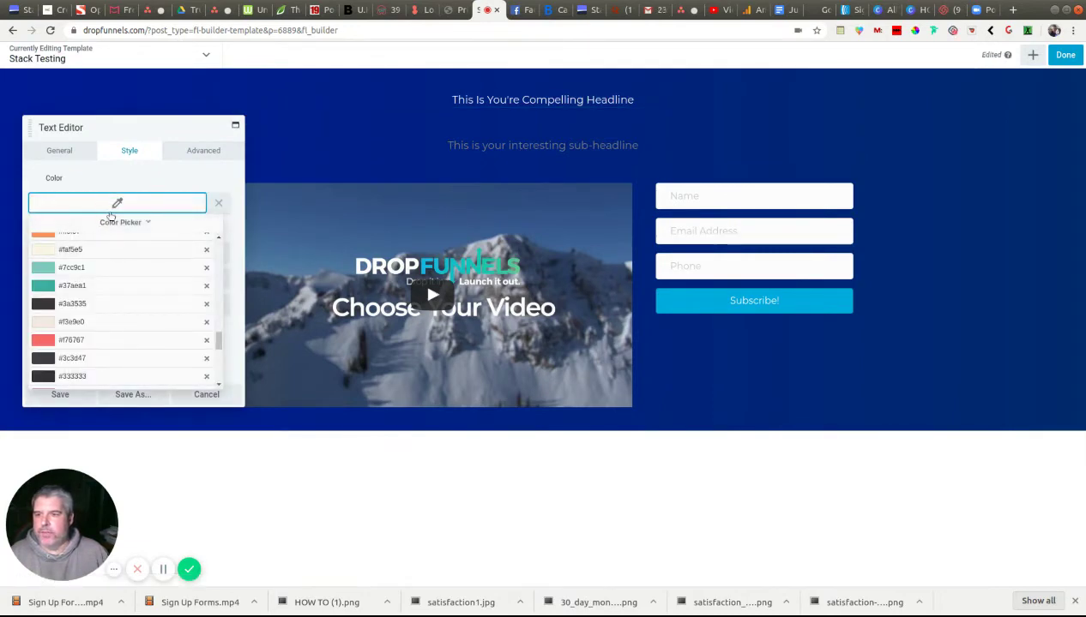
pyautogui.scroll(5, 103, 278)
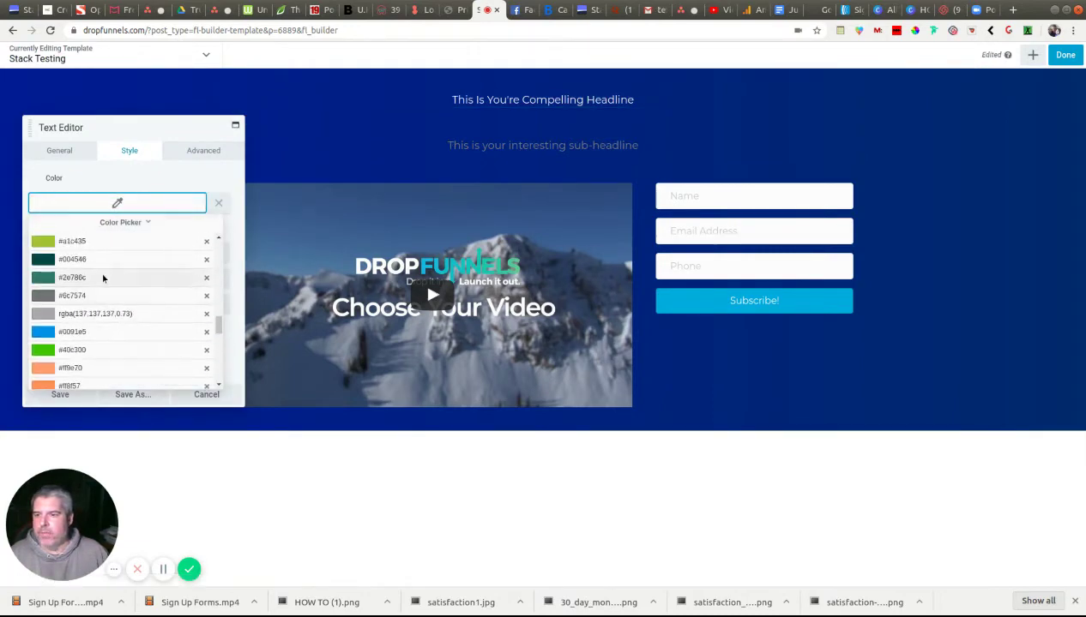
pyautogui.scroll(2, 103, 277)
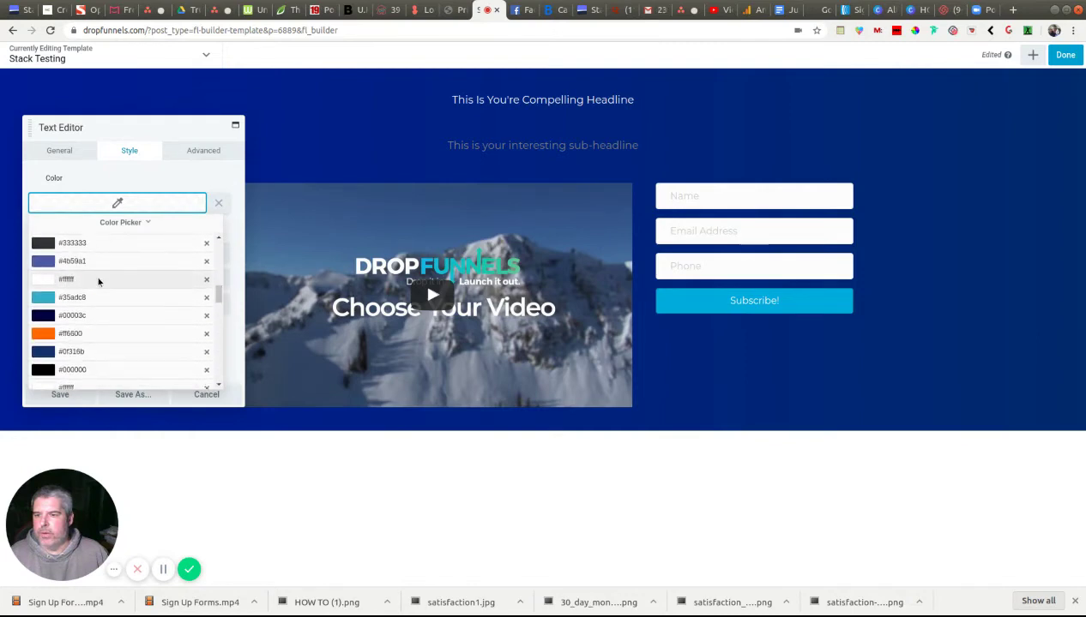
pyautogui.click(98, 280)
pyautogui.click(66, 397)
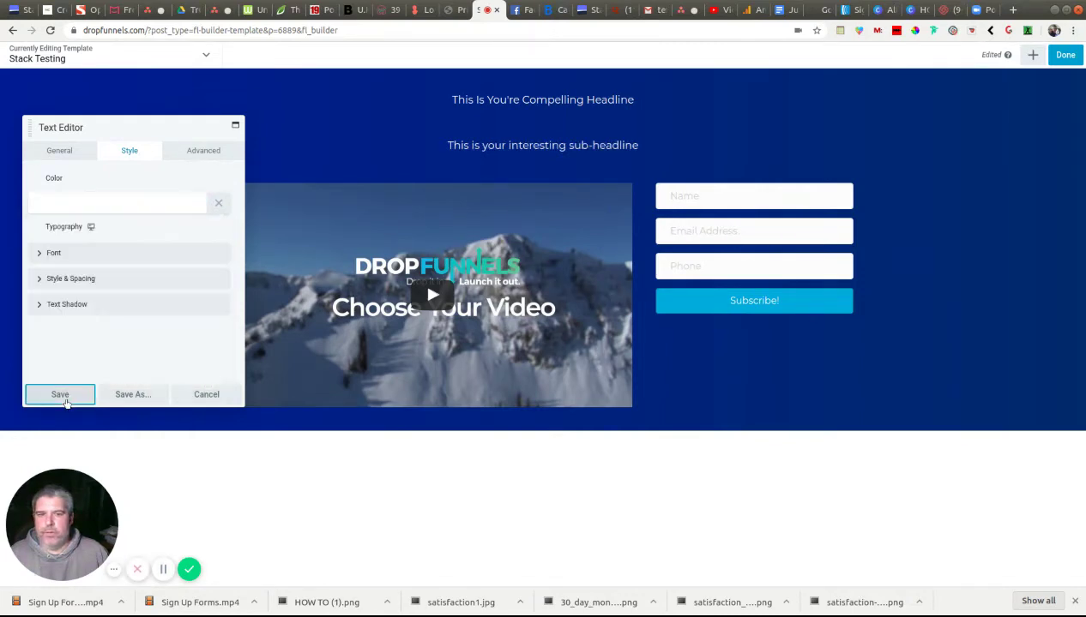
# - Set the headline's font to Oswald with Semi-Bold weight and a size of 40 px
pyautogui.click(504, 101)
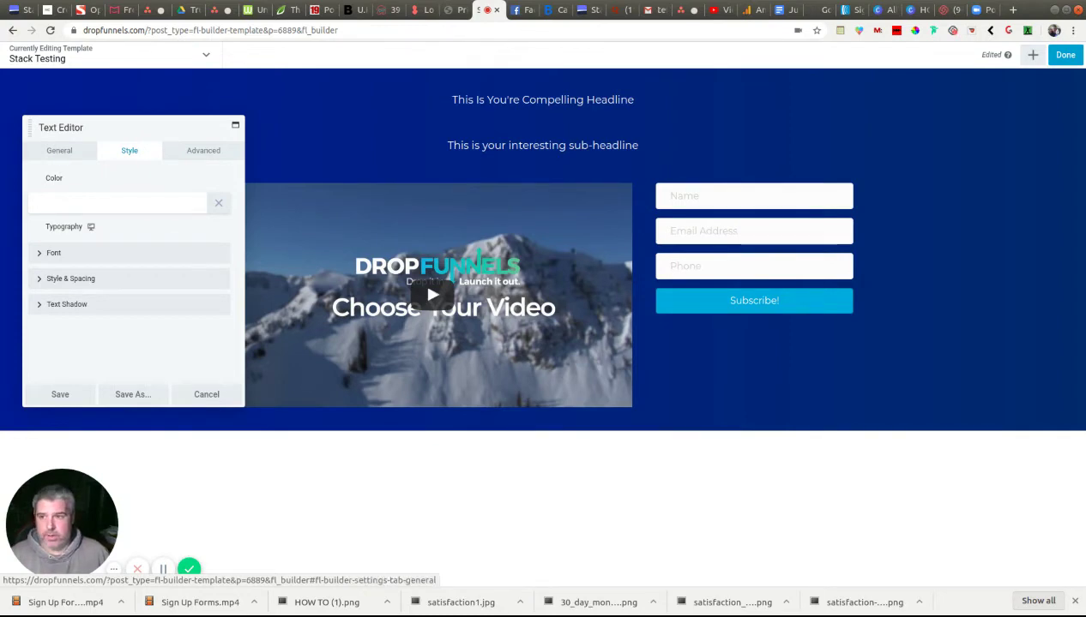
pyautogui.click(54, 257)
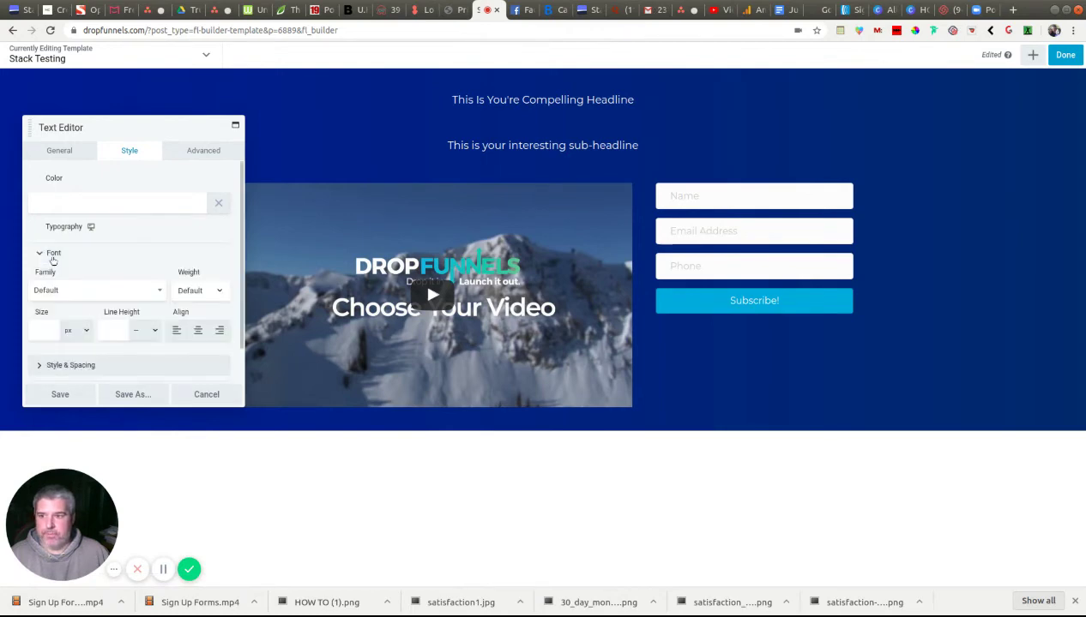
pyautogui.click(159, 293)
pyautogui.write('Oswa')
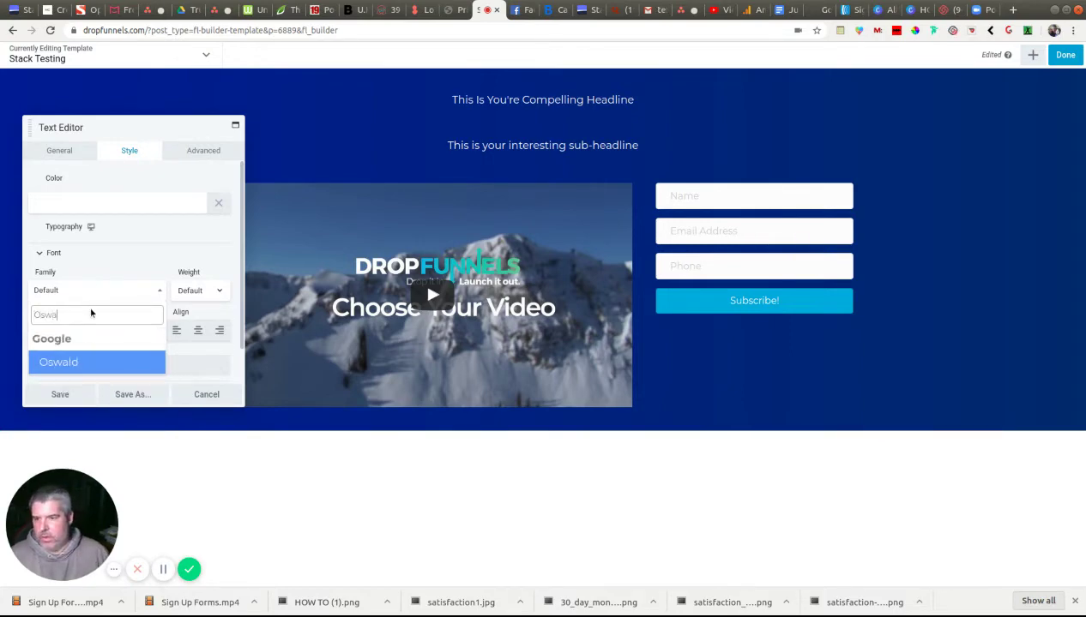
pyautogui.click(71, 364)
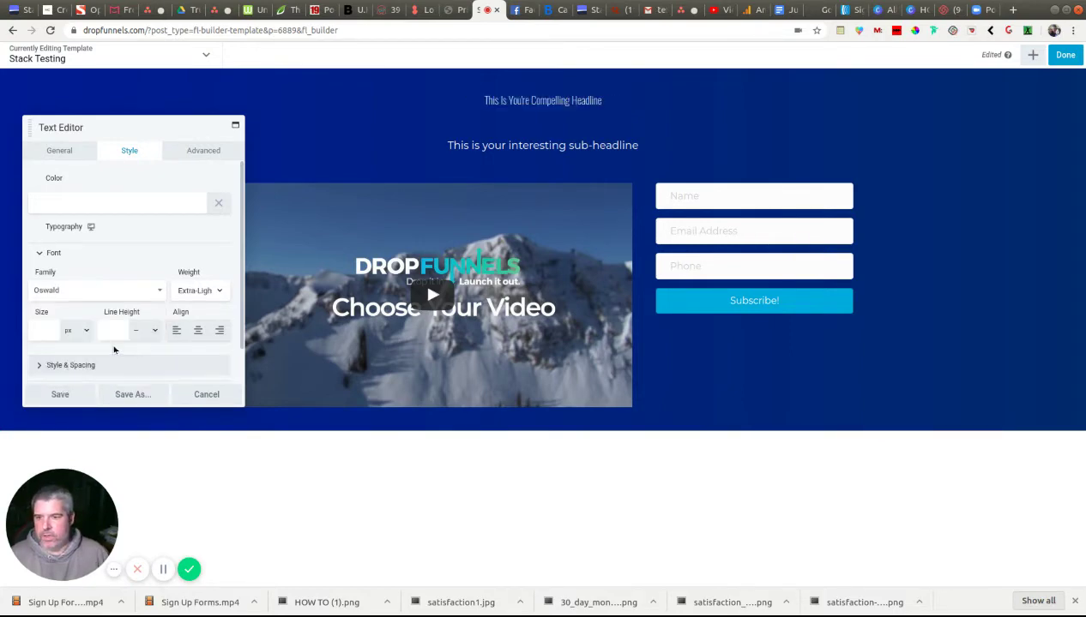
pyautogui.click(213, 293)
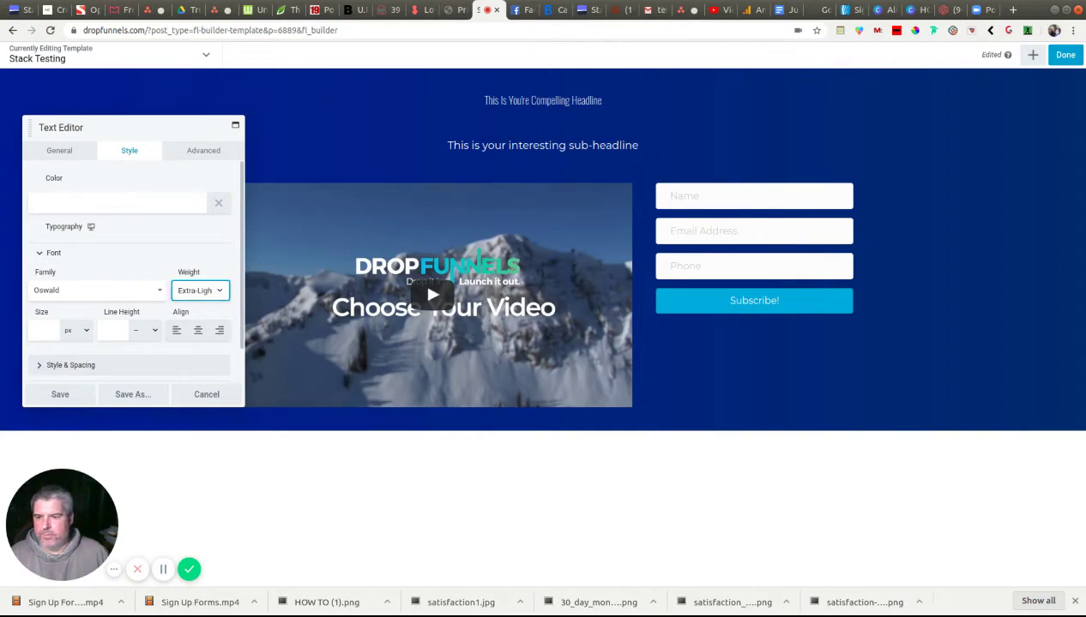
pyautogui.click(202, 388)
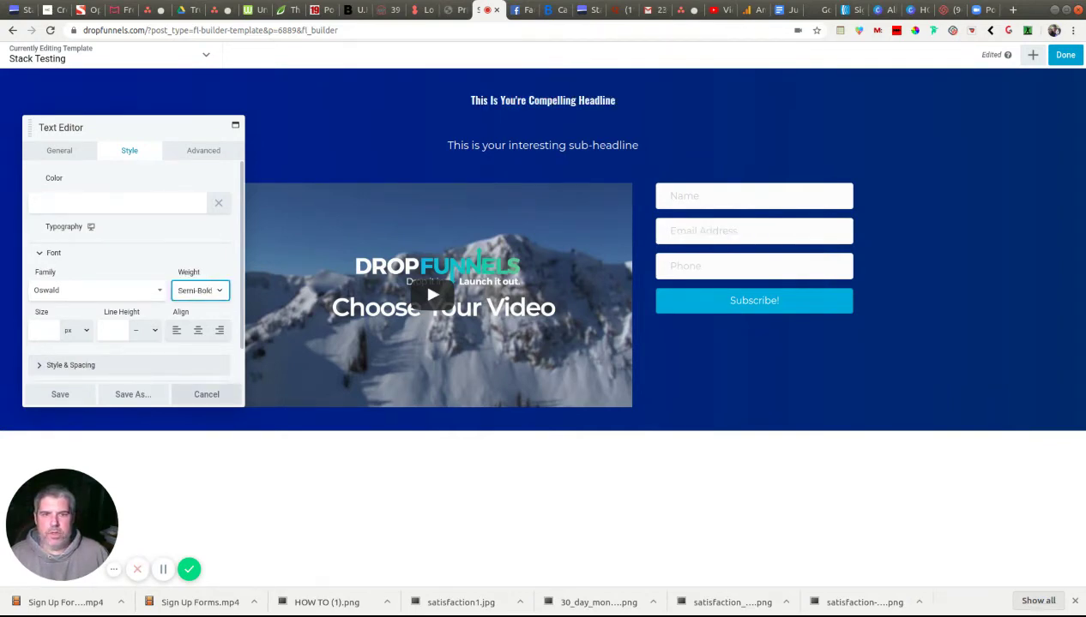
pyautogui.click(48, 330)
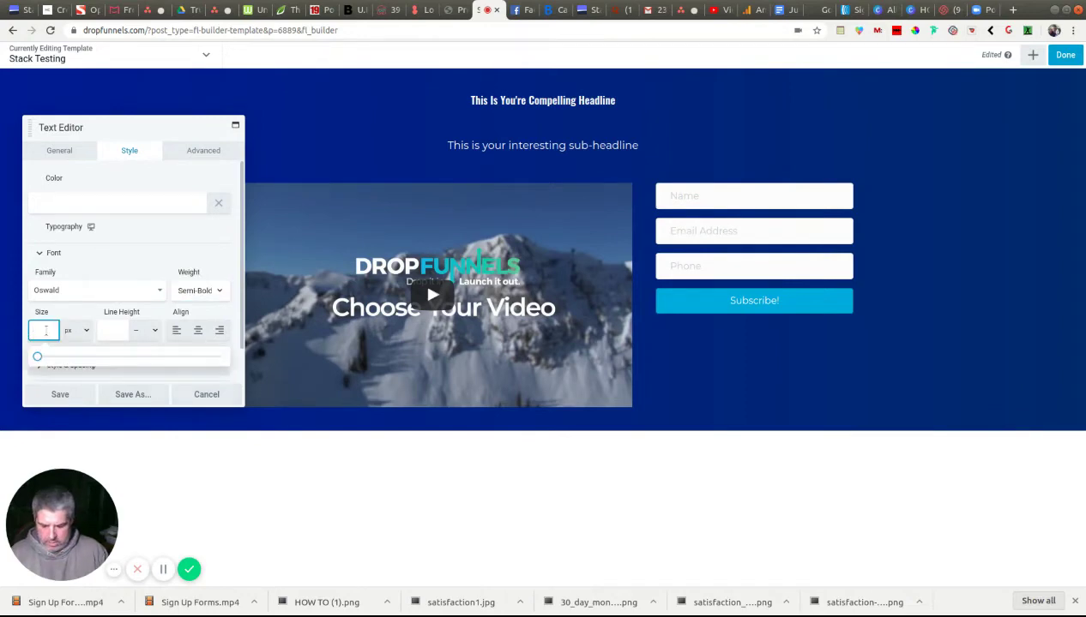
pyautogui.write('40')
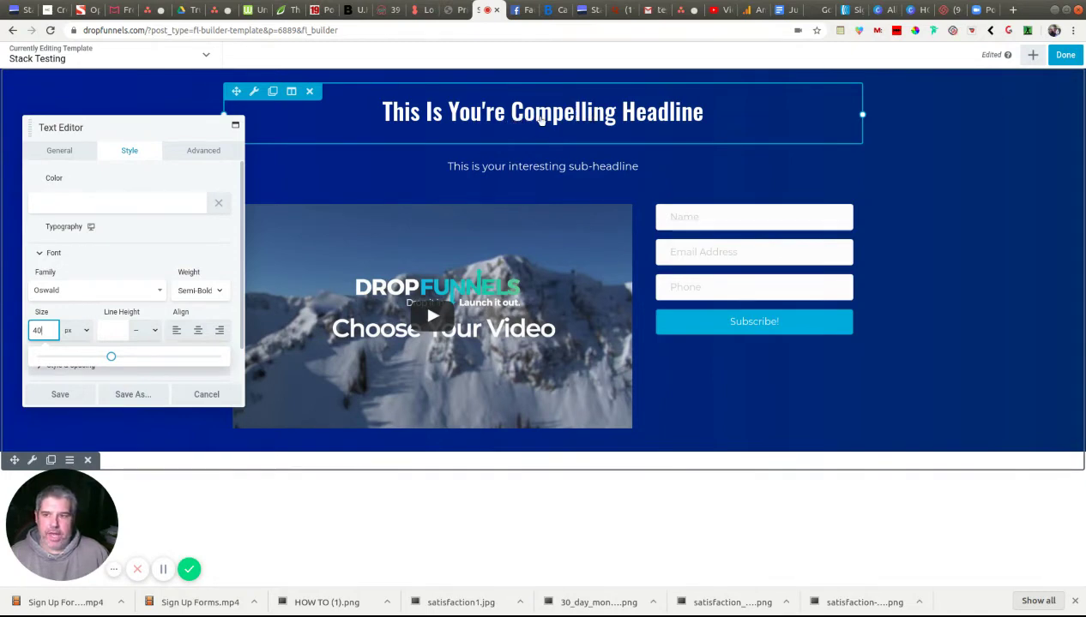
# - Color the word "Compelling" in the headline text yellow and save the module
pyautogui.click(59, 154)
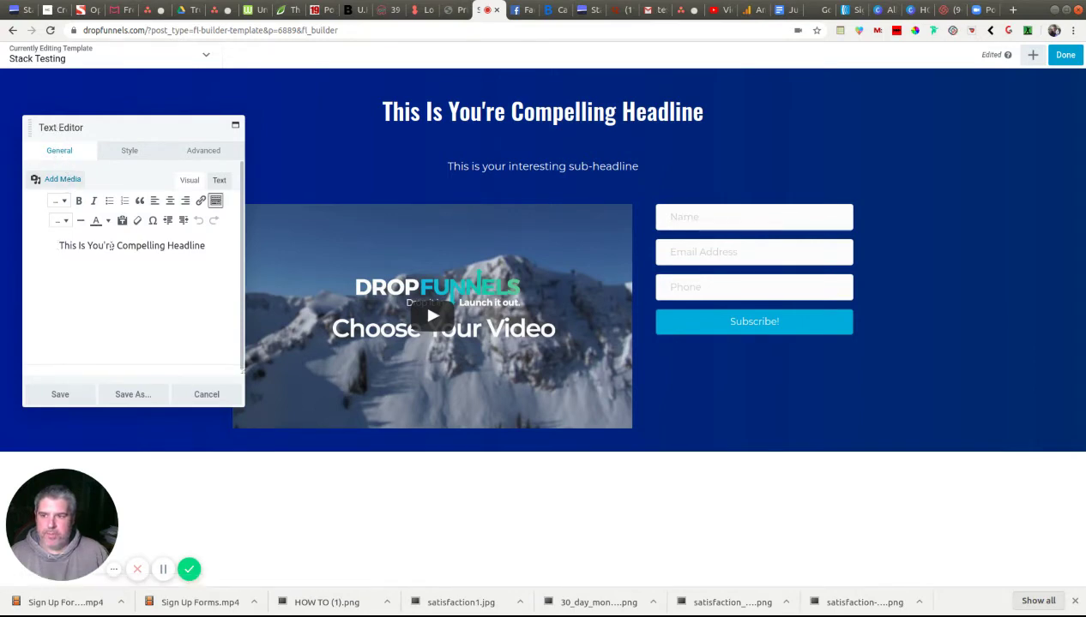
pyautogui.click(115, 246)
pyautogui.moveTo(142, 246); pyautogui.dragTo(163, 245)
pyautogui.click(151, 246)
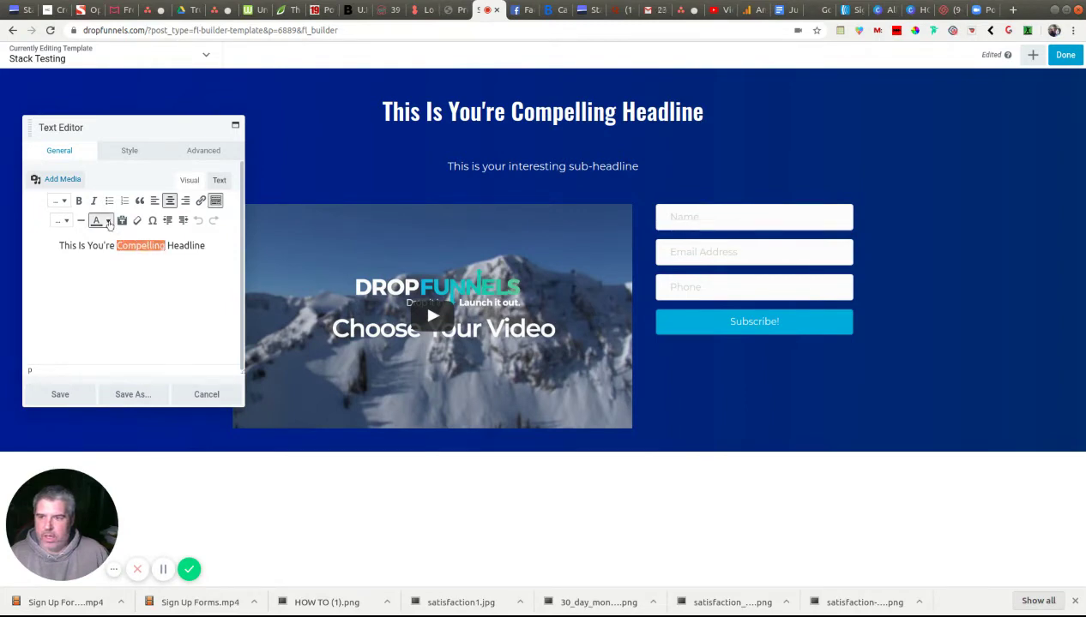
pyautogui.click(108, 220)
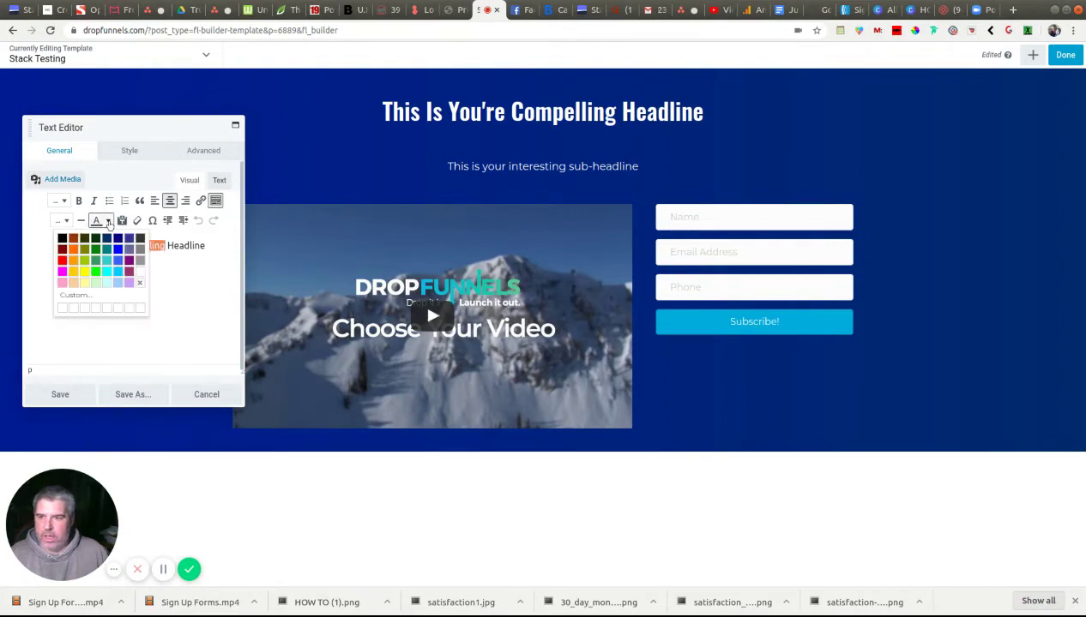
pyautogui.click(84, 271)
pyautogui.click(68, 391)
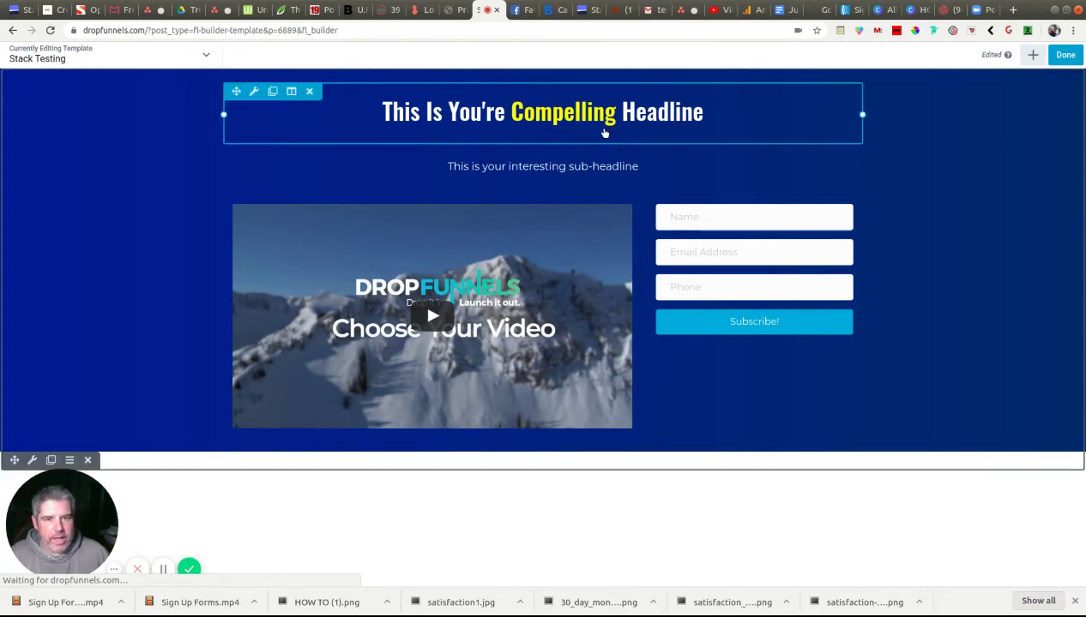
# - Set the sub-headline's font family to Oswald
pyautogui.click(582, 168)
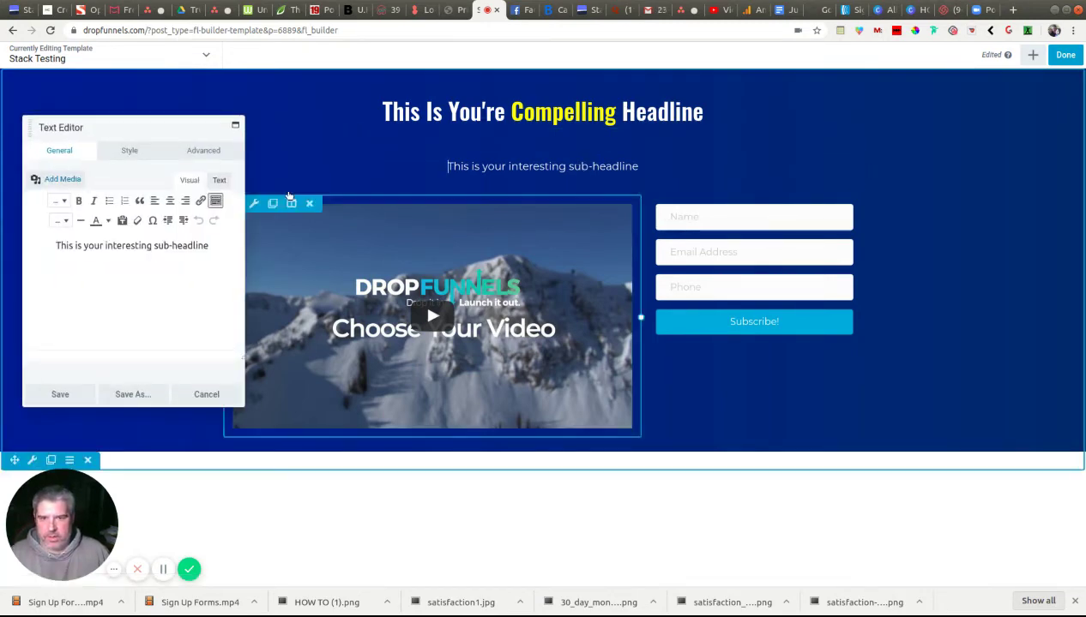
pyautogui.click(124, 155)
pyautogui.click(63, 255)
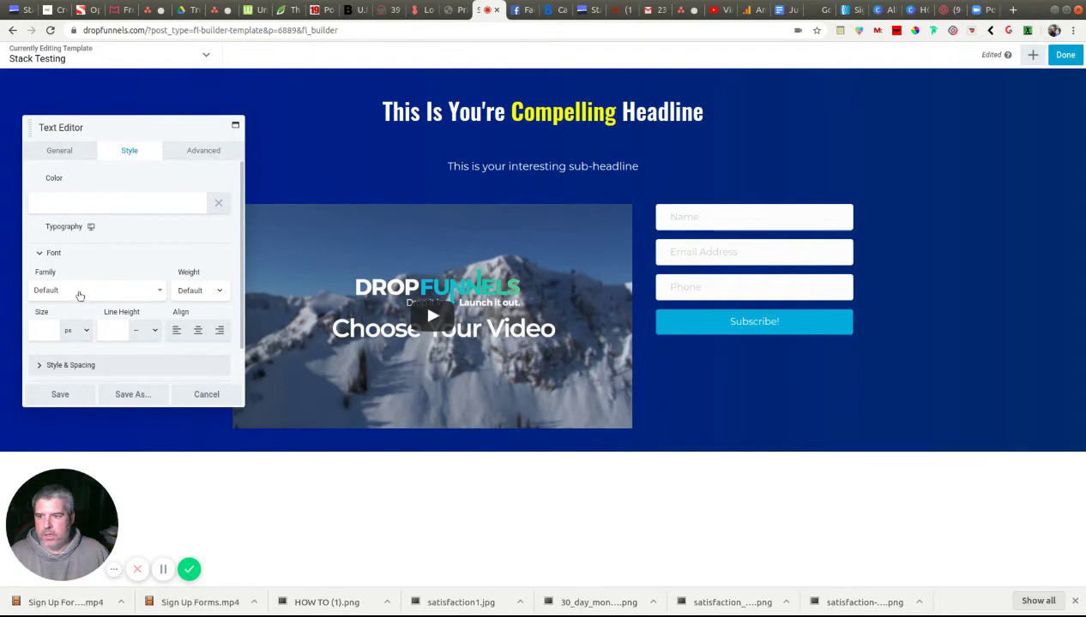
pyautogui.click(79, 293)
pyautogui.write('Os')
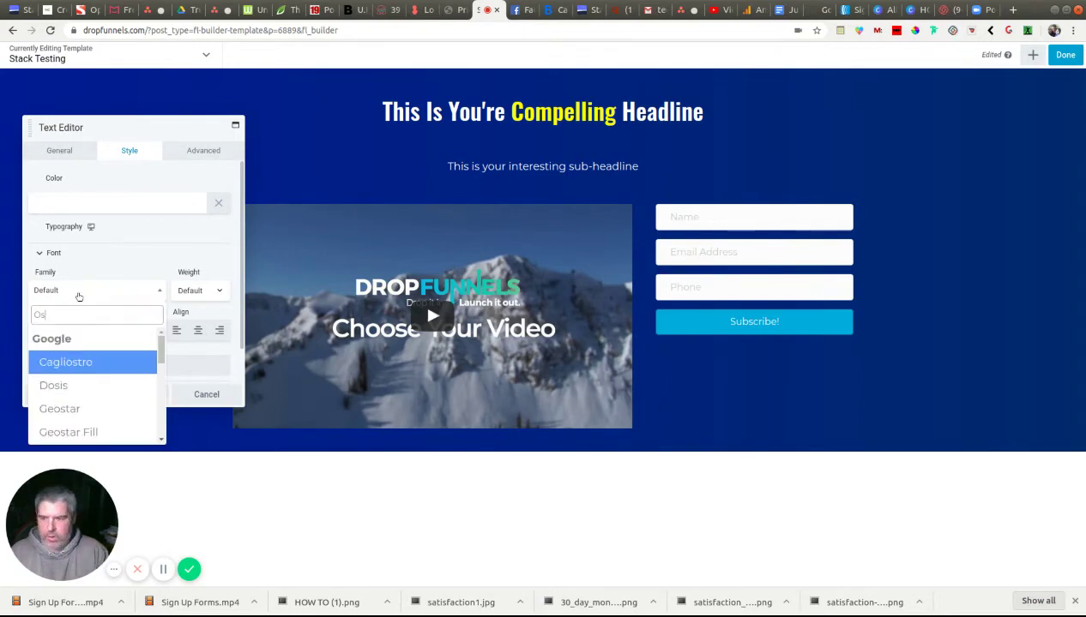
pyautogui.write('wald')
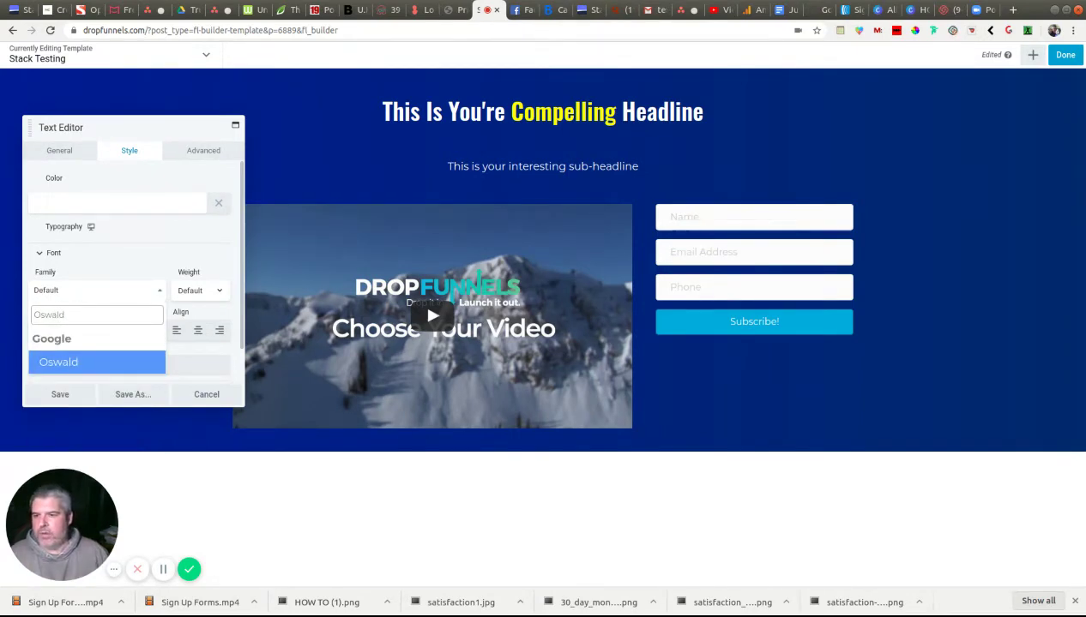
pyautogui.click(60, 364)
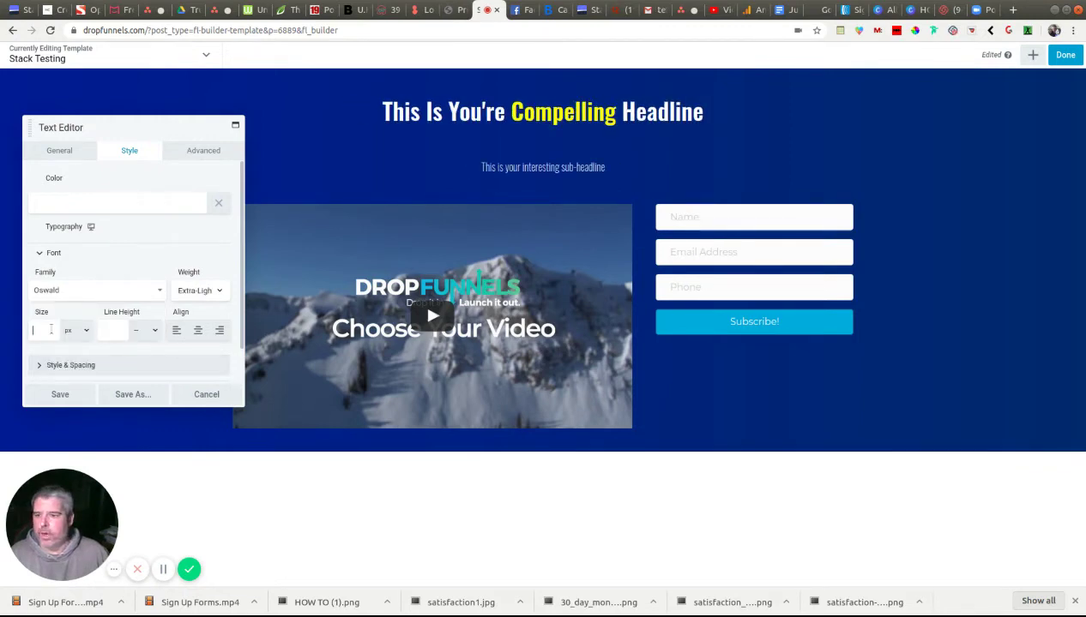
# - Set the sub-headline's font size to 30 px and its weight to Medium
pyautogui.click(47, 330)
pyautogui.write('20')
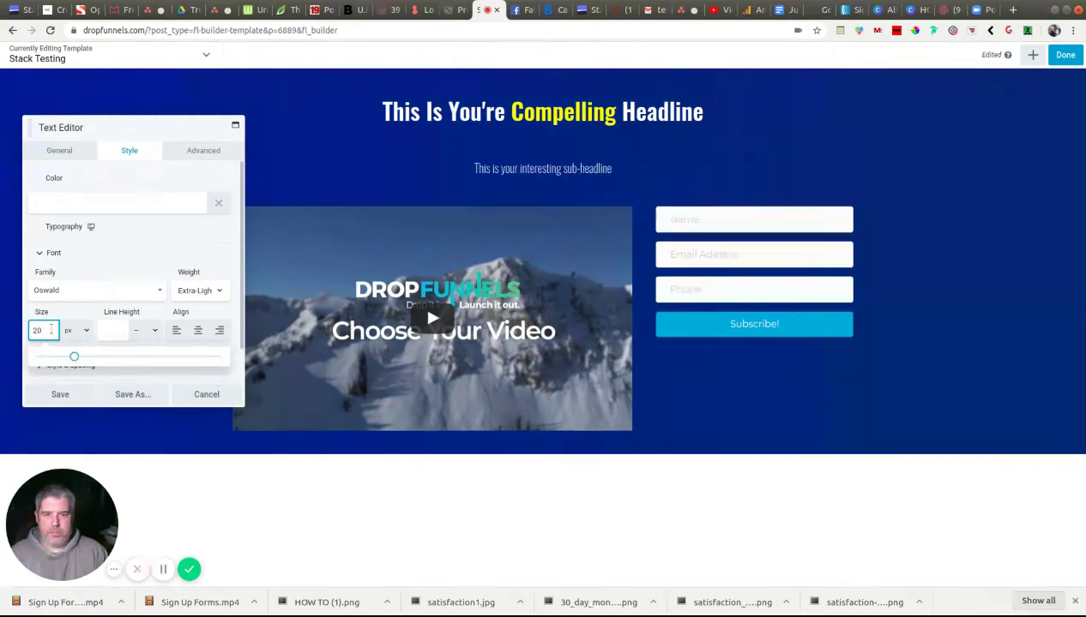
pyautogui.press('BackSpace')
pyautogui.press('BackSpace')
pyautogui.write('30')
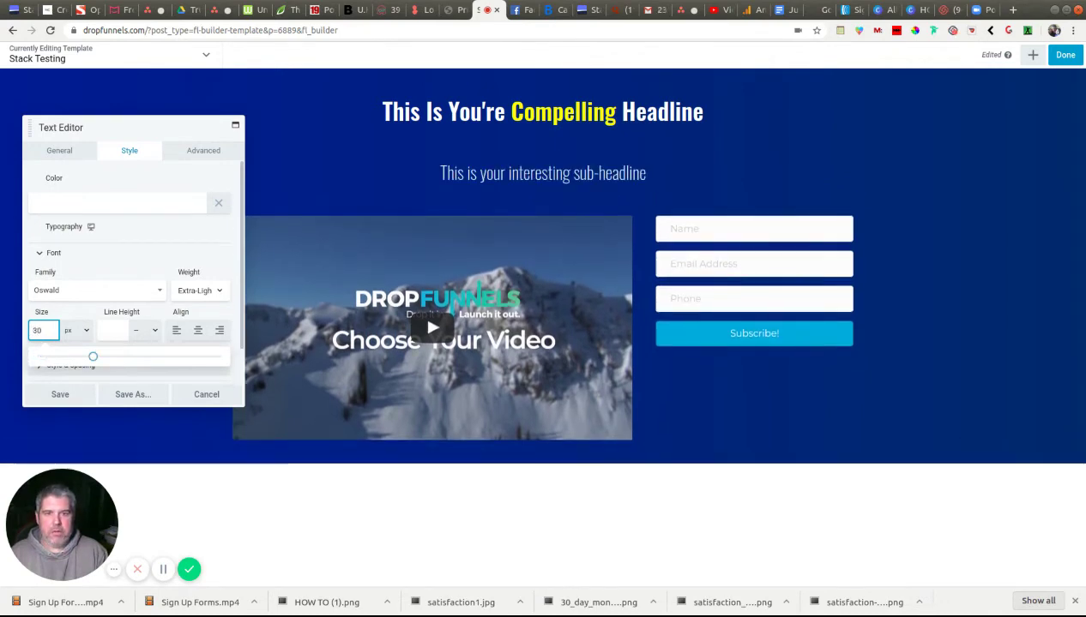
pyautogui.click(213, 292)
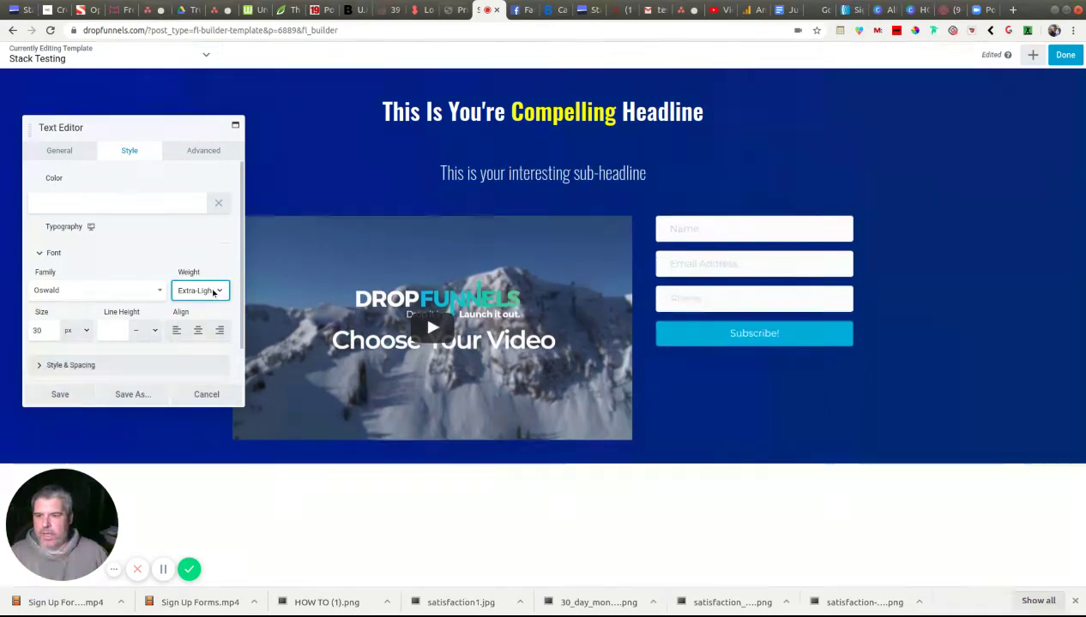
pyautogui.click(203, 363)
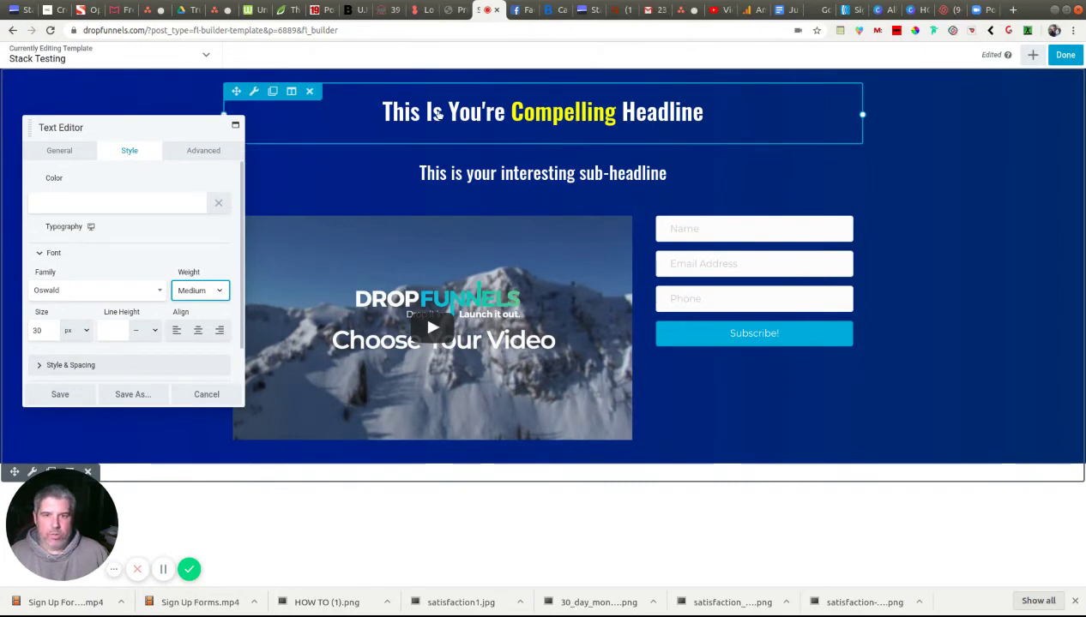
# - Set the headline module's bottom margin to 0 px
pyautogui.click(520, 124)
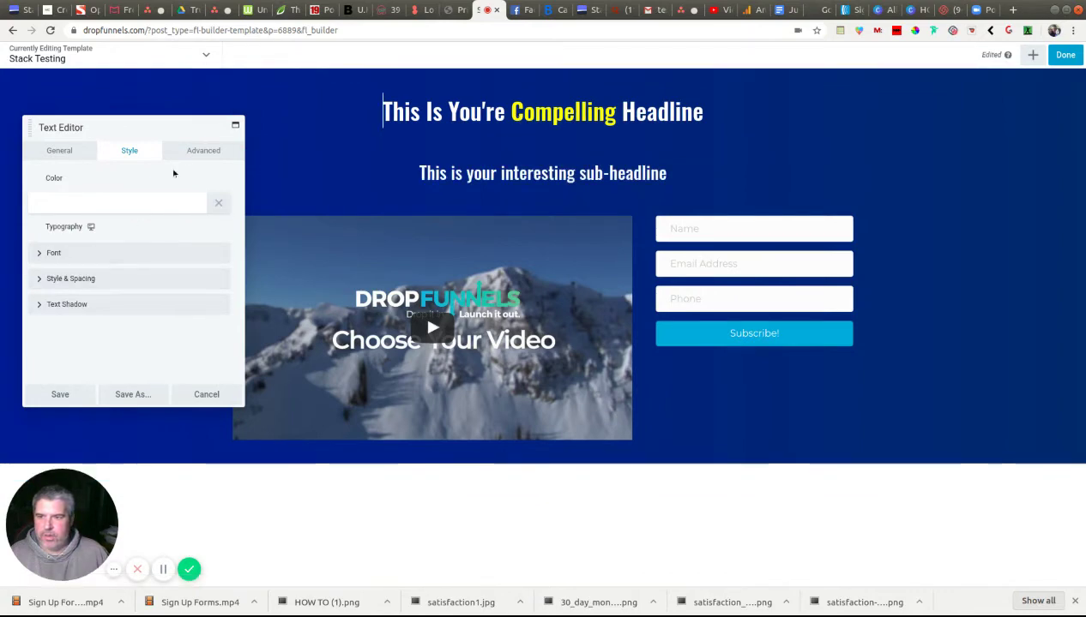
pyautogui.click(199, 152)
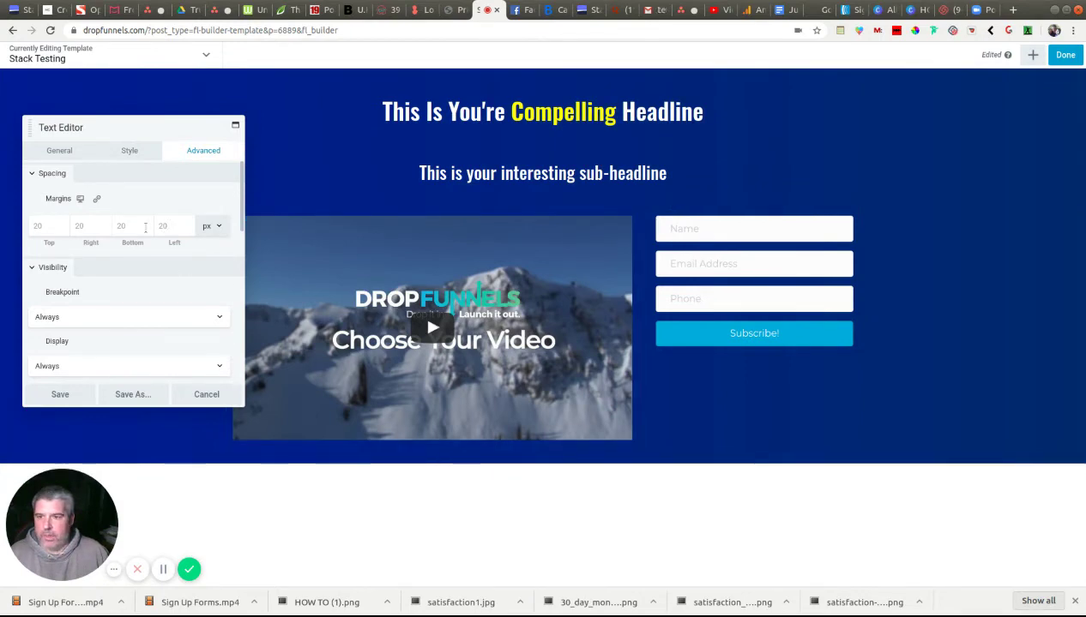
pyautogui.click(126, 227)
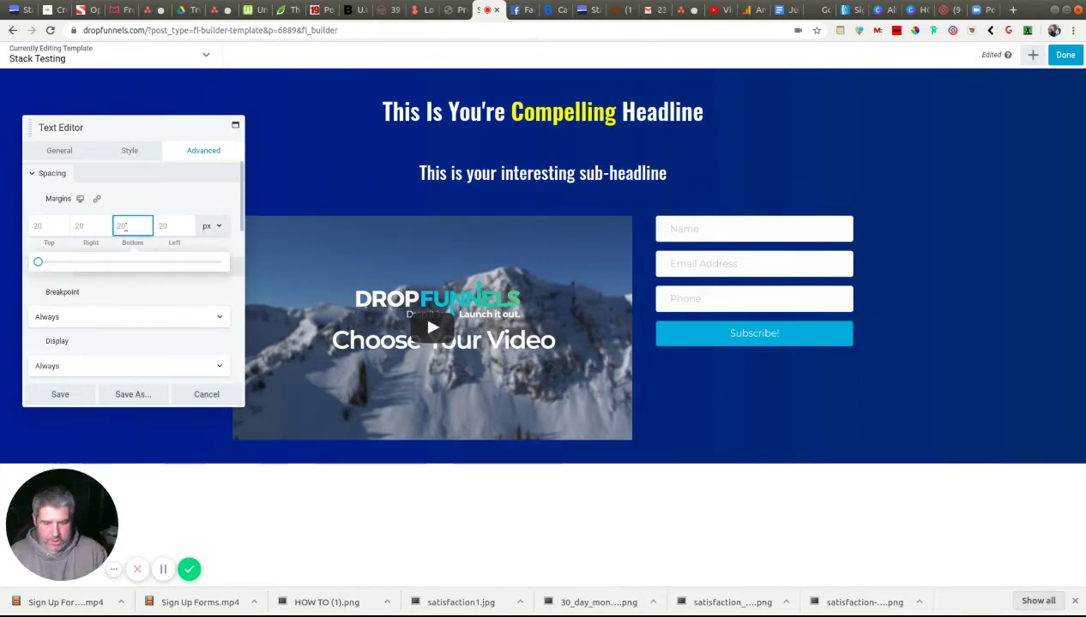
pyautogui.write('0')
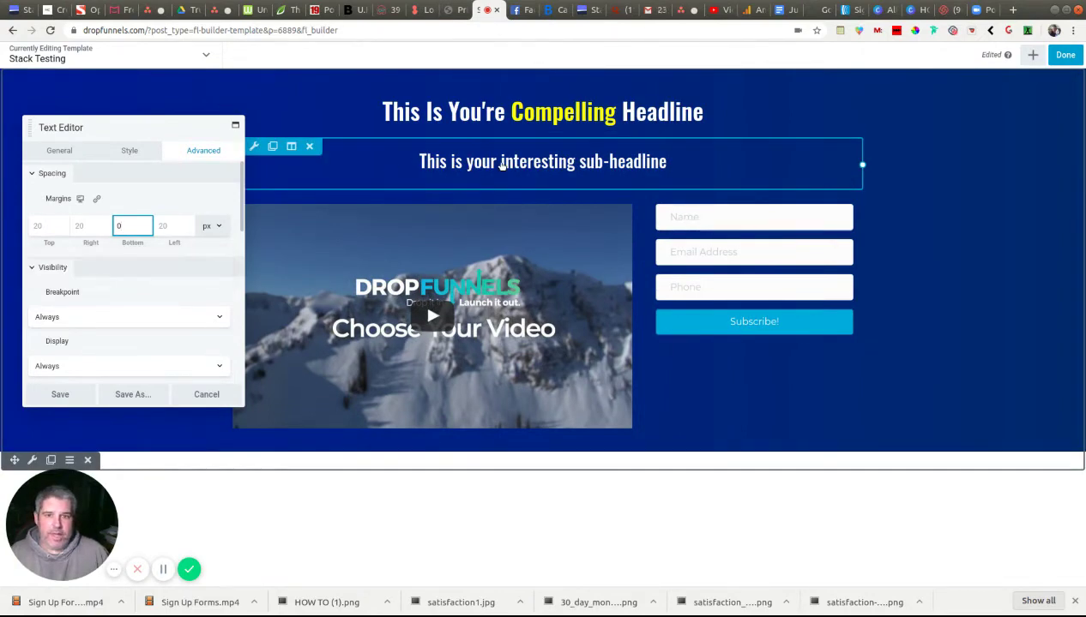
# - Set the sub-headline module's top margin to 0 px and save it
pyautogui.click(502, 164)
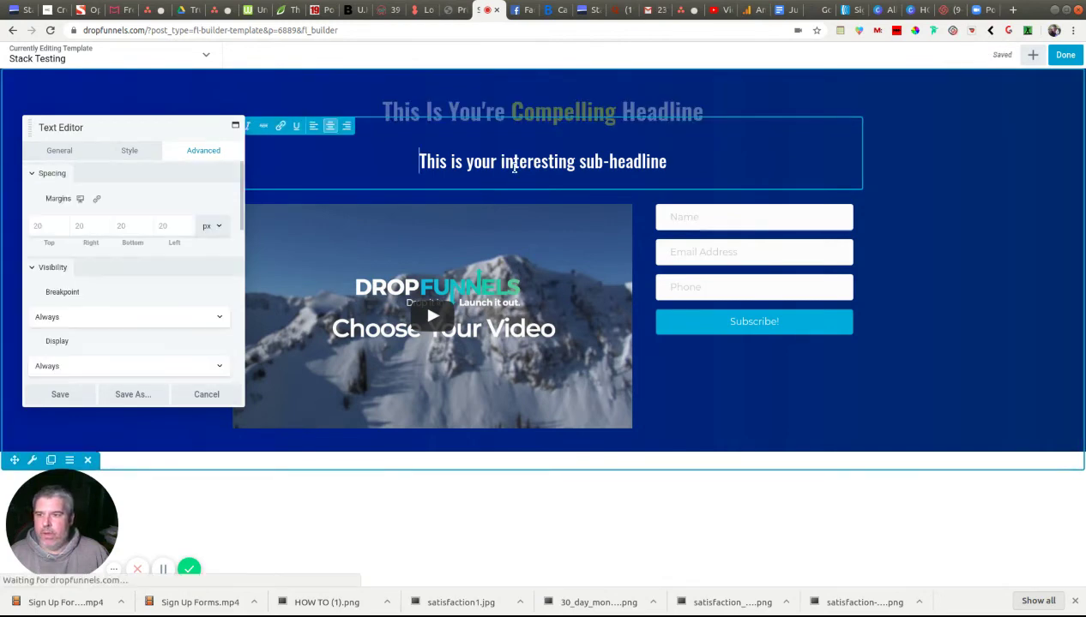
pyautogui.click(47, 226)
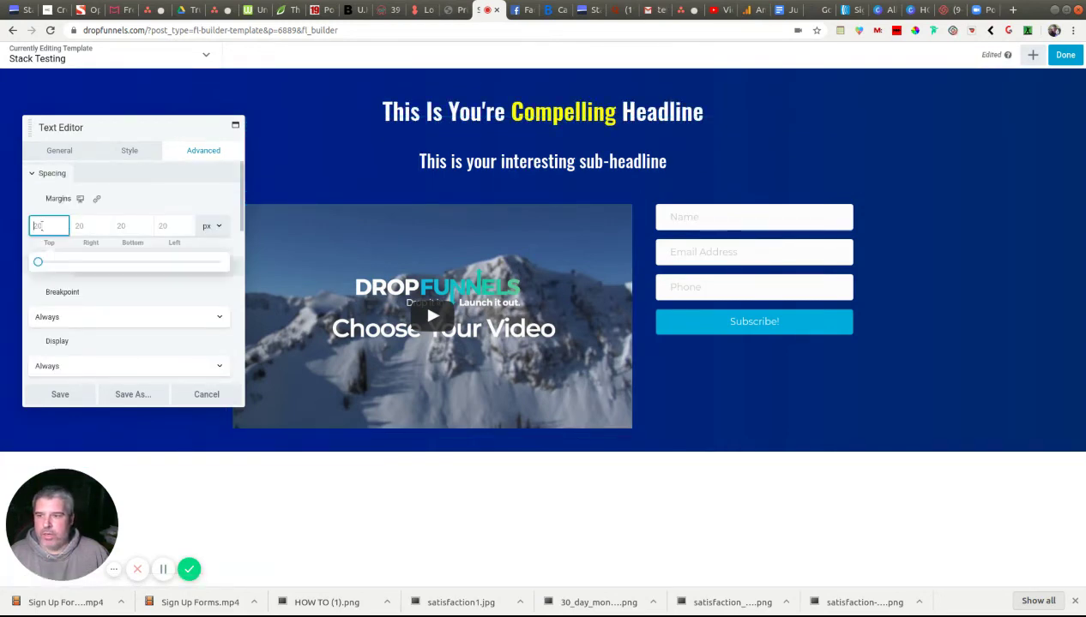
pyautogui.write('0')
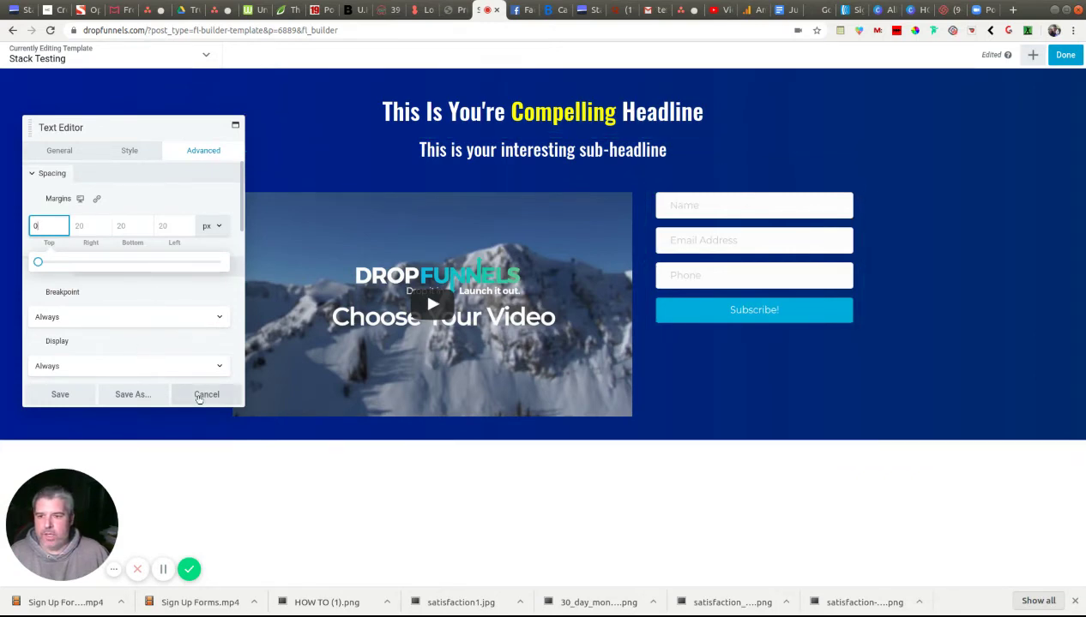
pyautogui.click(71, 396)
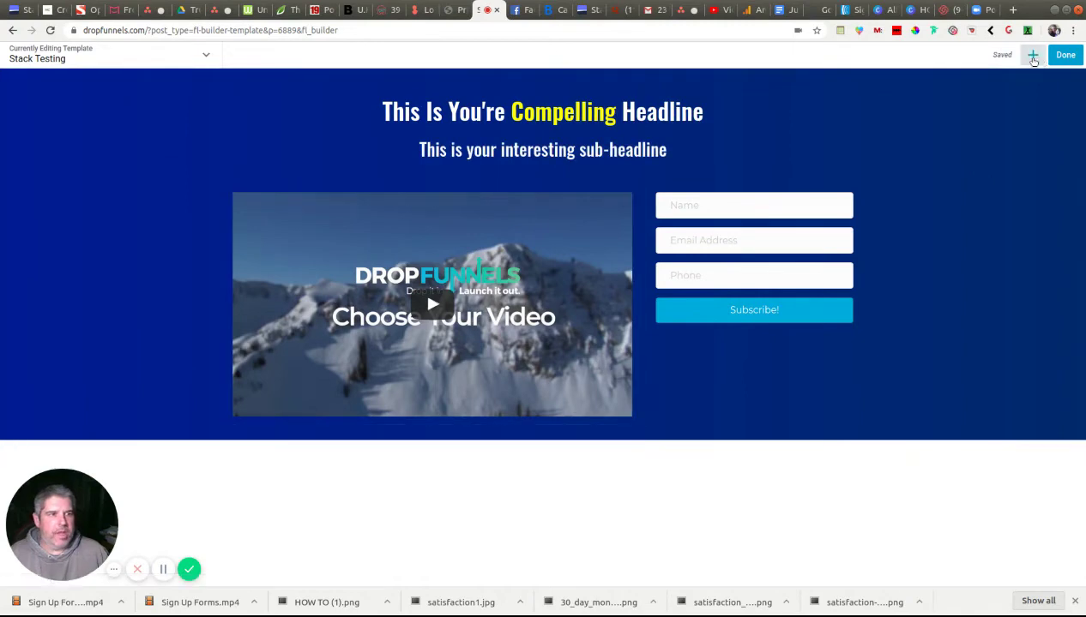
# - Add a Separator module between the sub-headline and the video and opt-in form columns
pyautogui.click(1033, 58)
pyautogui.moveTo(882, 219); pyautogui.dragTo(480, 206)
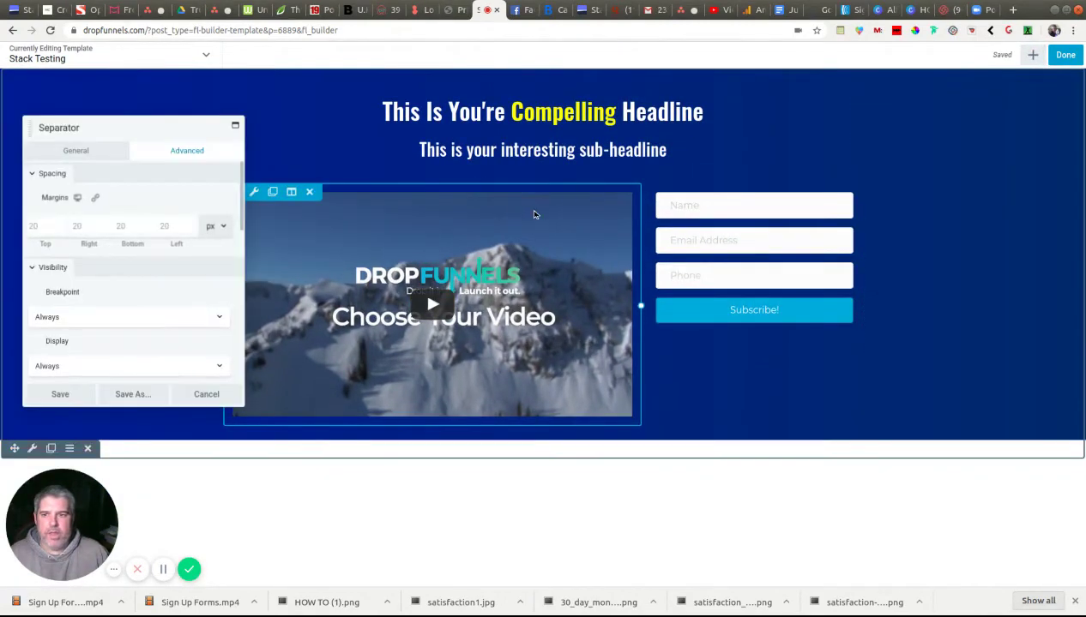
# - Set the separator's width to 50% and align it to the center
pyautogui.click(76, 150)
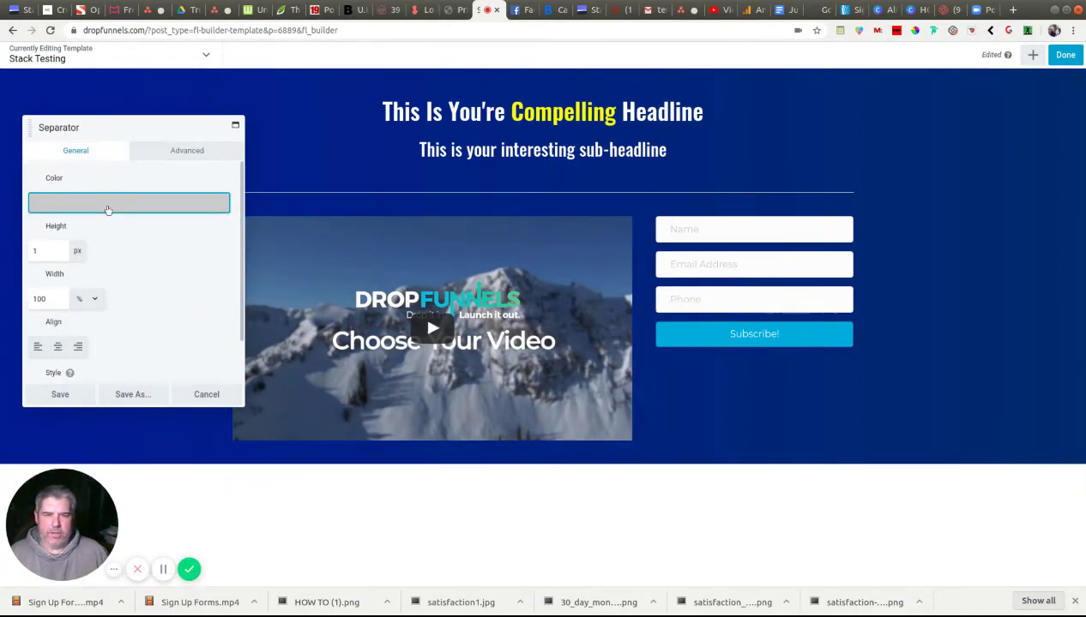
pyautogui.click(48, 299)
pyautogui.press('BackSpace')
pyautogui.press('BackSpace')
pyautogui.press('BackSpace')
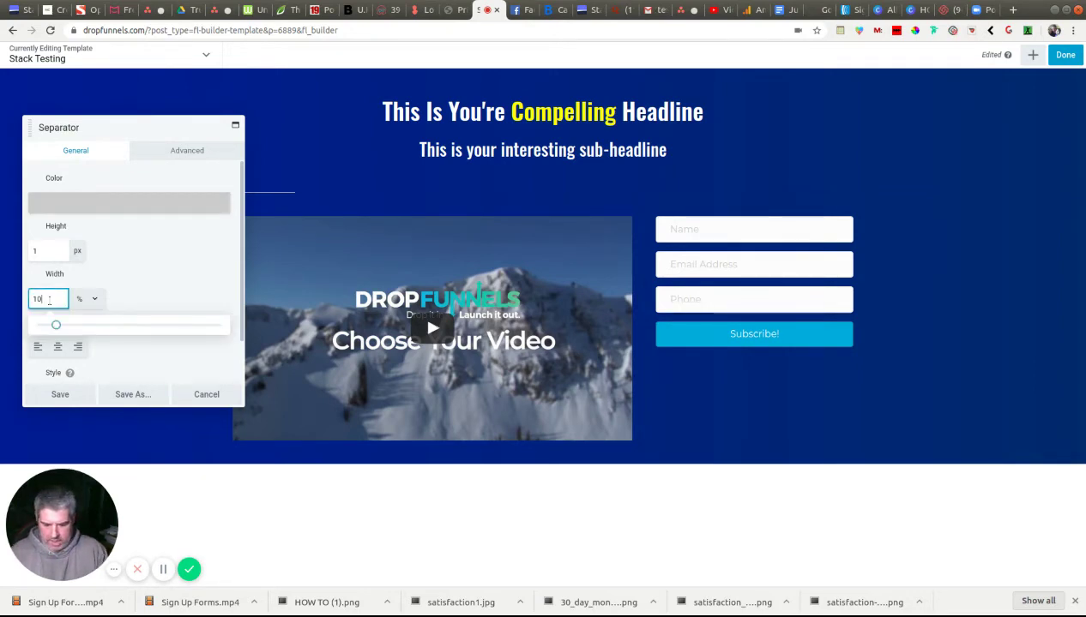
pyautogui.write('50')
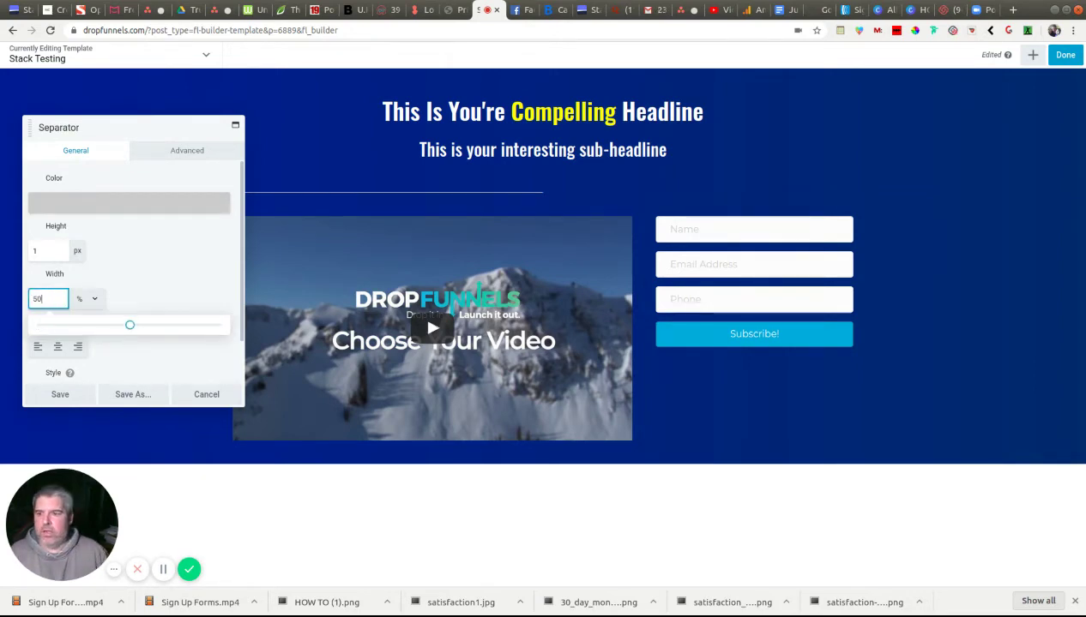
pyautogui.click(58, 347)
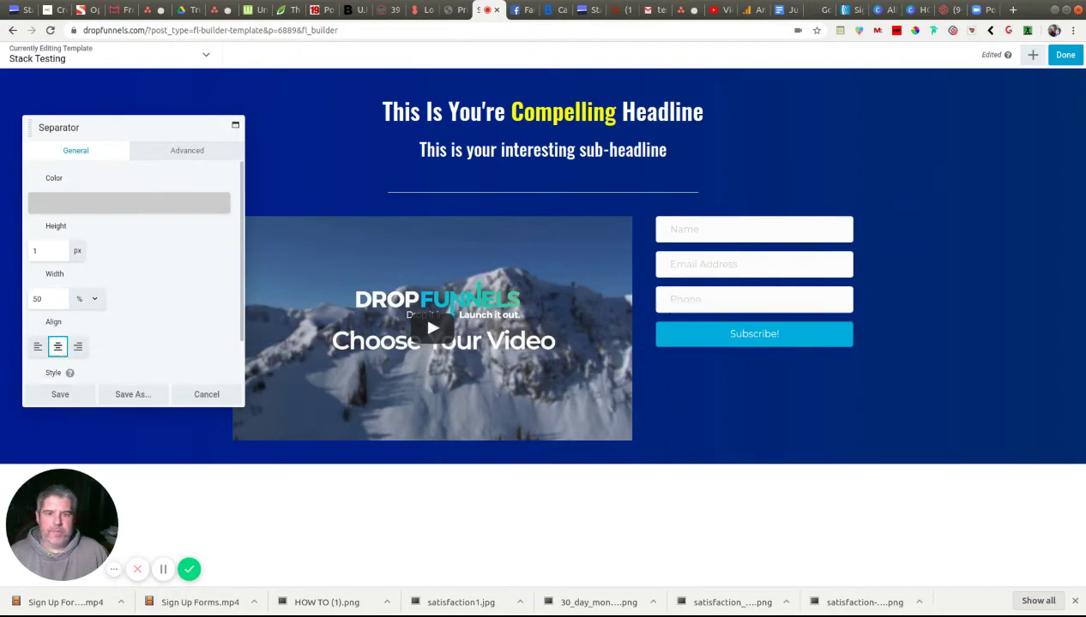
# - Set the separator's top margin to 0 px and save the module
pyautogui.click(184, 152)
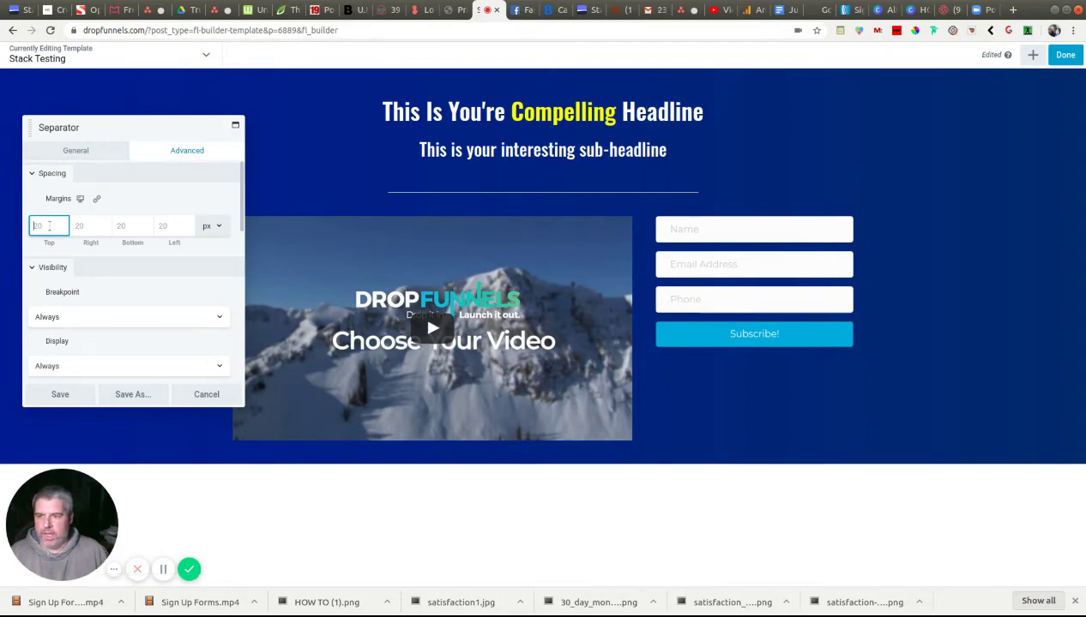
pyautogui.write('0')
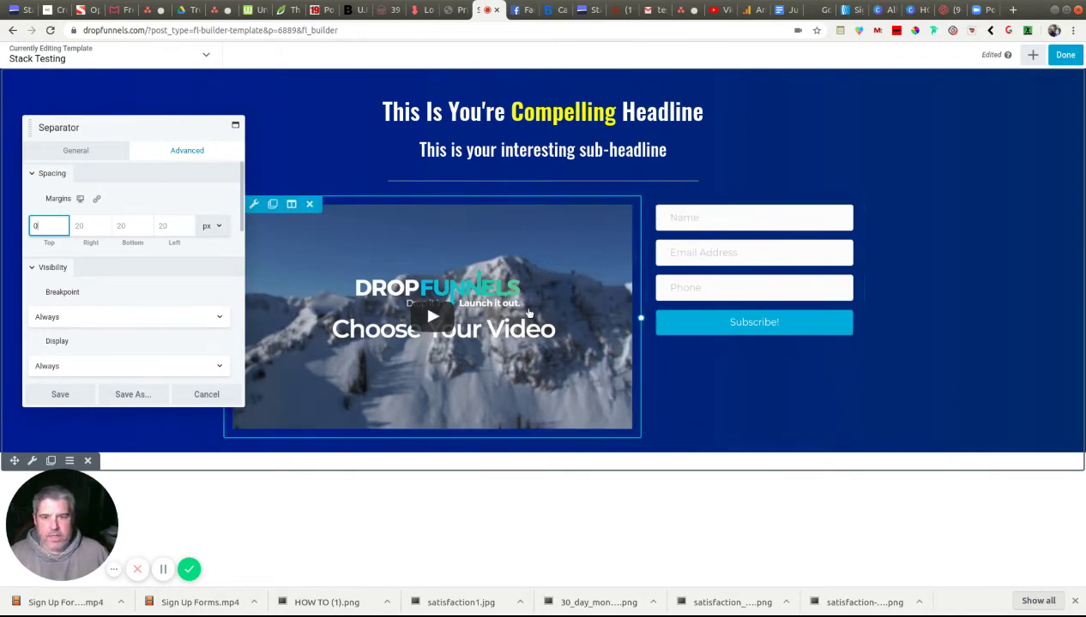
pyautogui.click(45, 396)
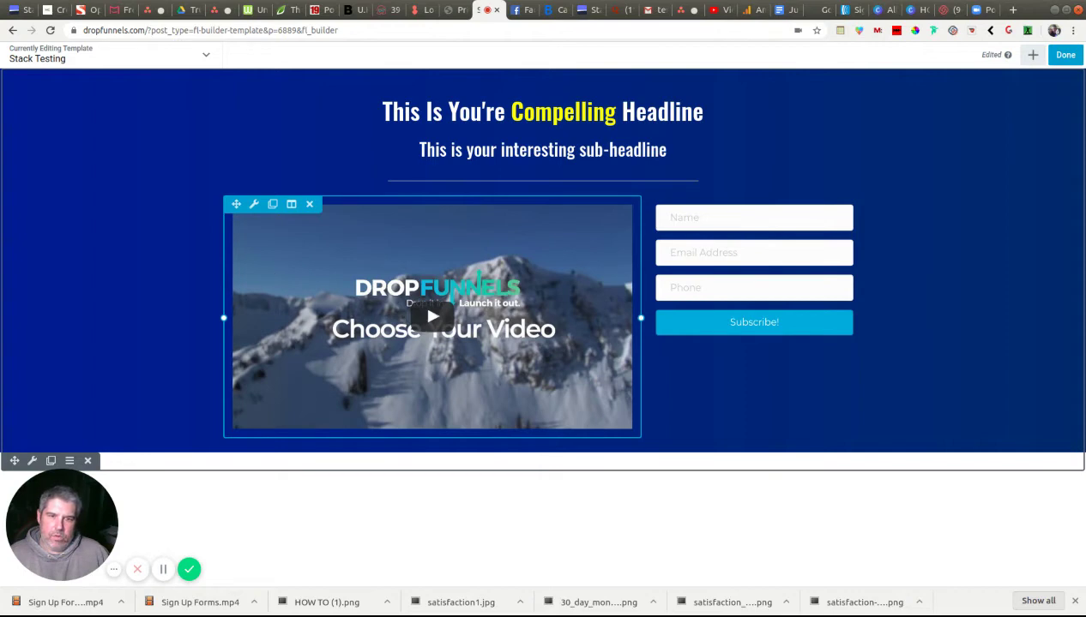
# - Review the video module's type, link and playback options, and close its settings by saving
pyautogui.click(306, 276)
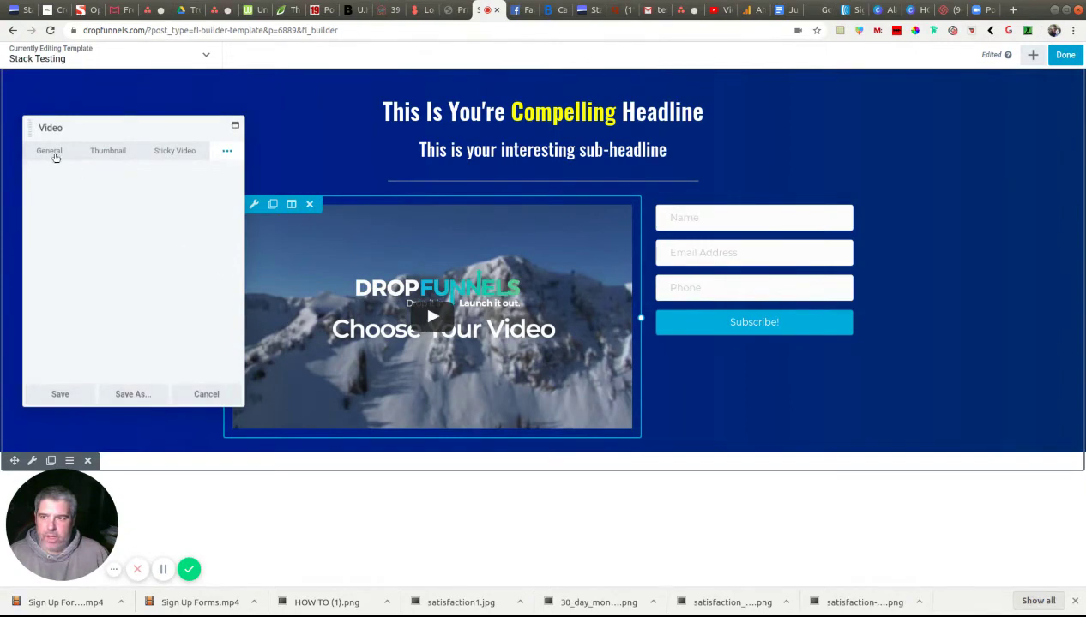
pyautogui.click(49, 151)
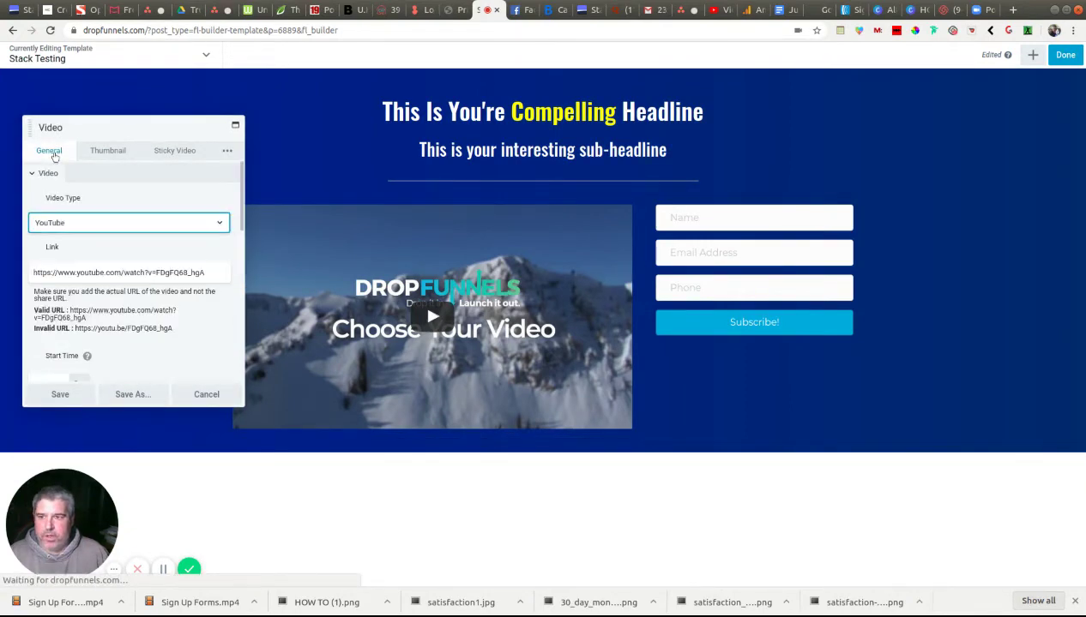
pyautogui.scroll(-5, 149, 300)
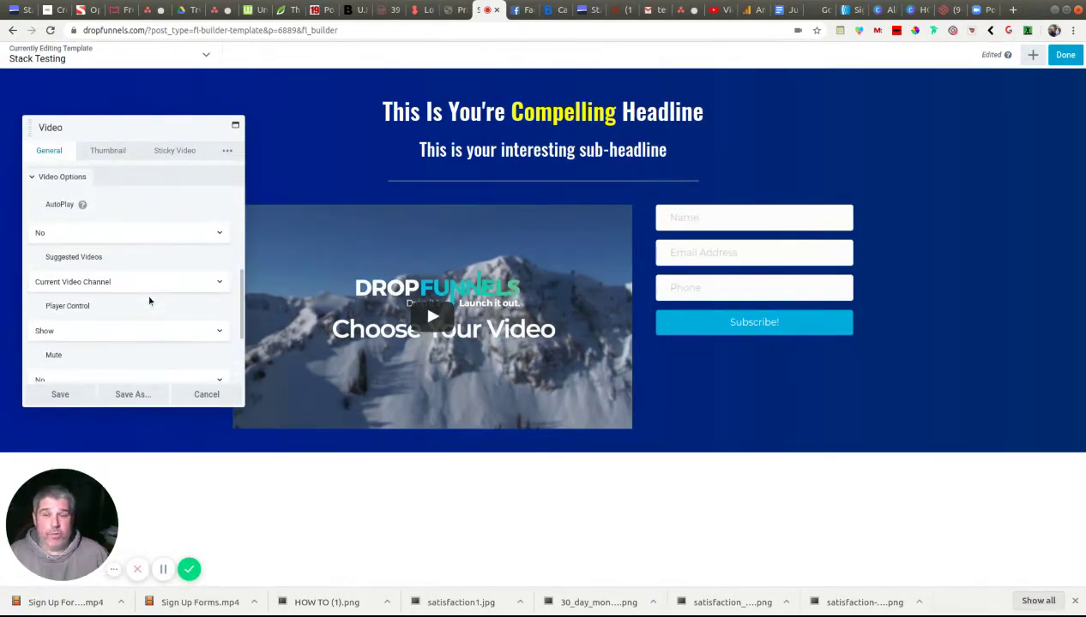
pyautogui.scroll(-1, 149, 300)
pyautogui.scroll(-1, 149, 300)
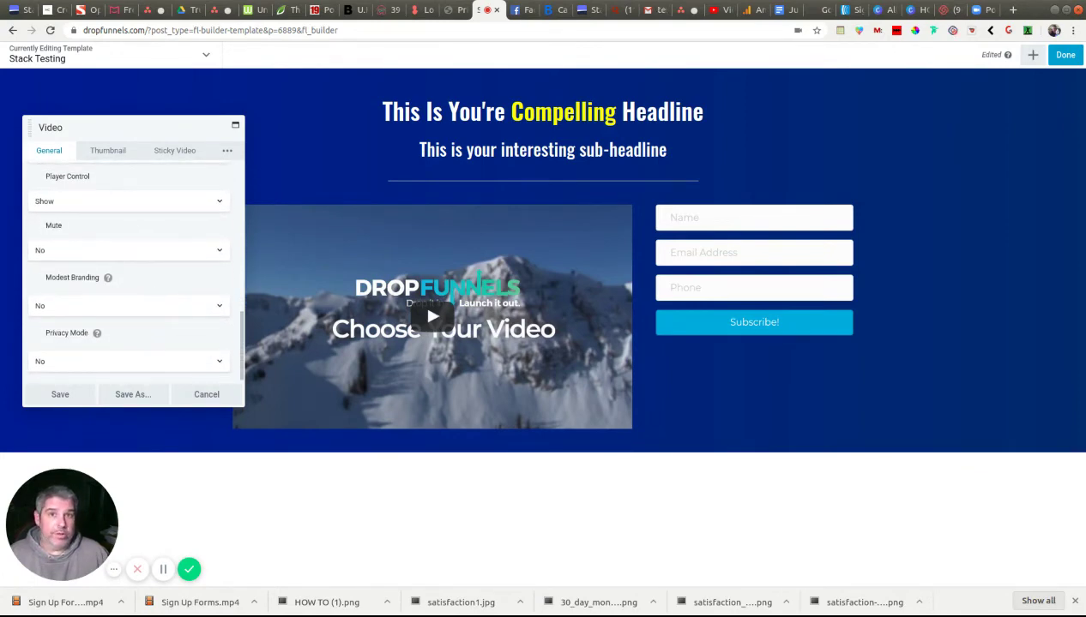
pyautogui.scroll(8, 149, 301)
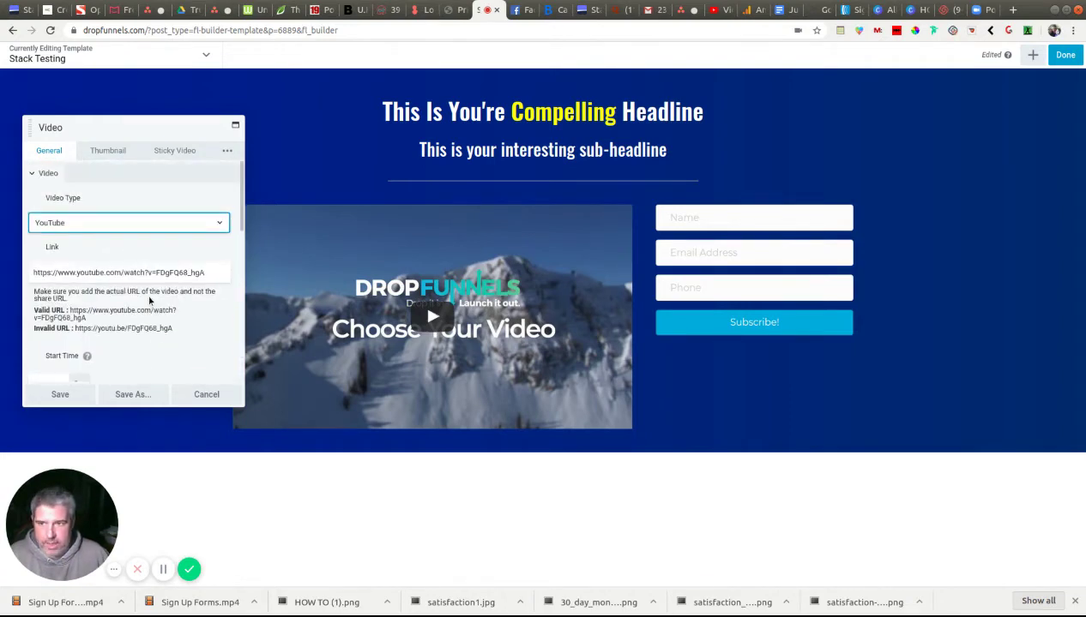
pyautogui.click(59, 394)
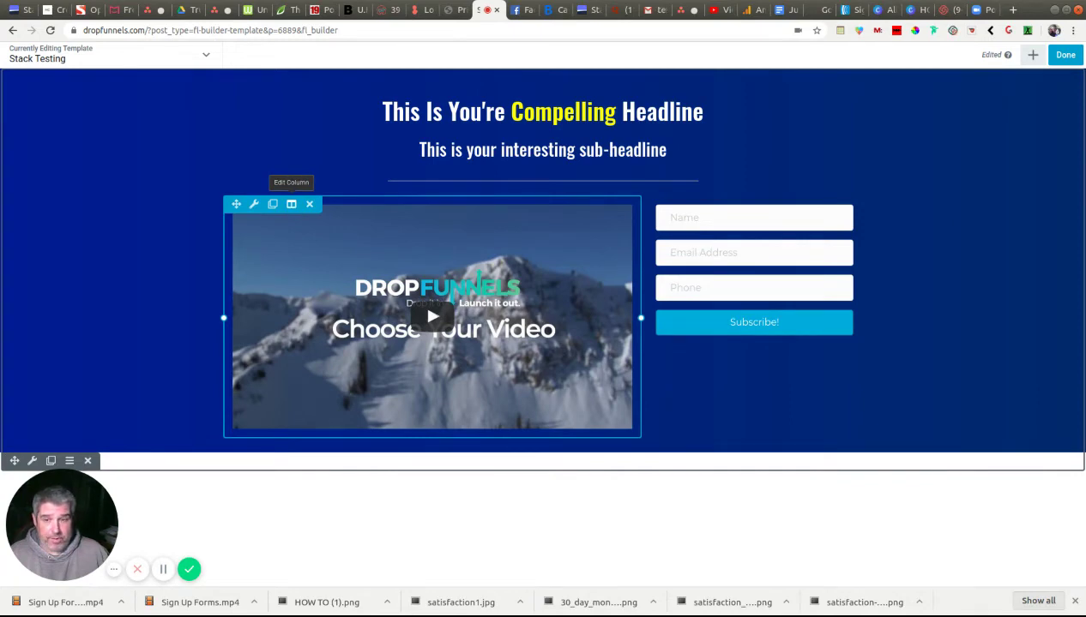
# - Set the background color of the video's column to white, #ffffff
pyautogui.click(291, 206)
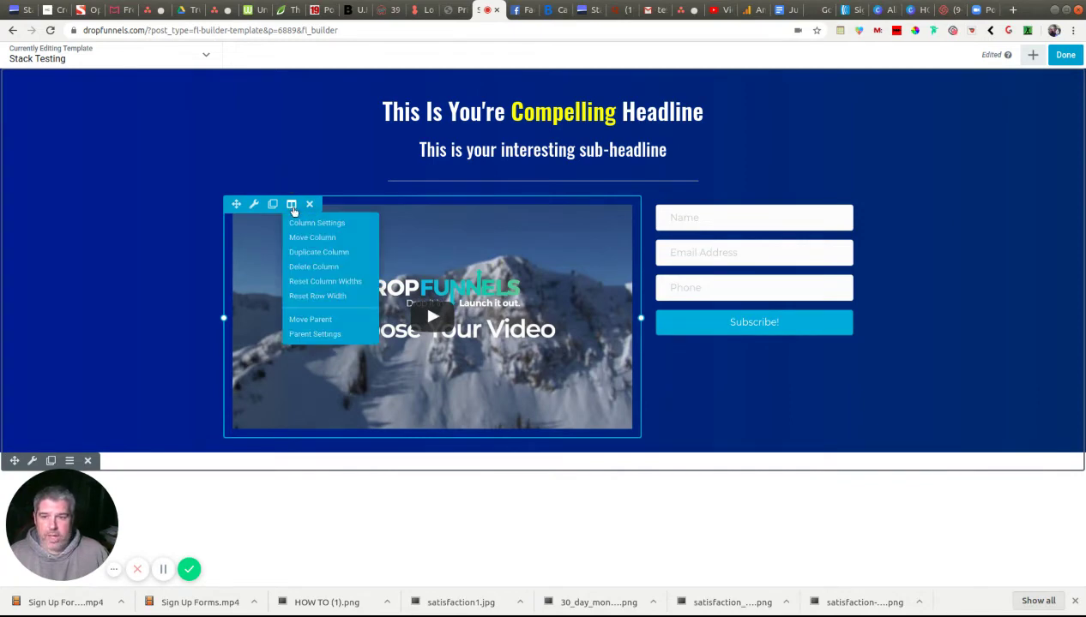
pyautogui.click(303, 224)
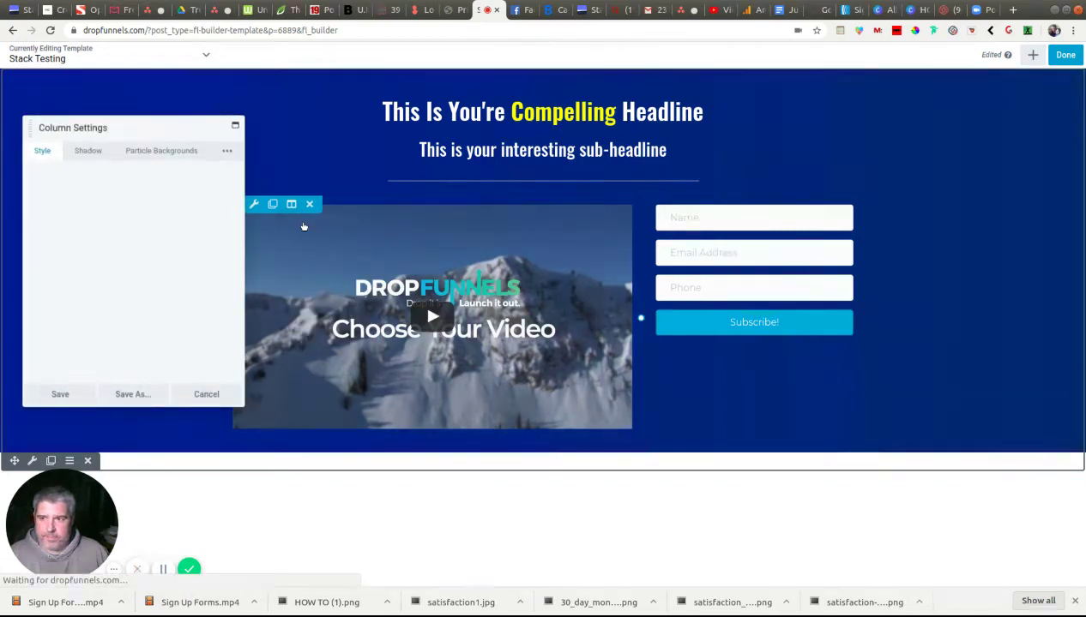
pyautogui.scroll(-8, 157, 270)
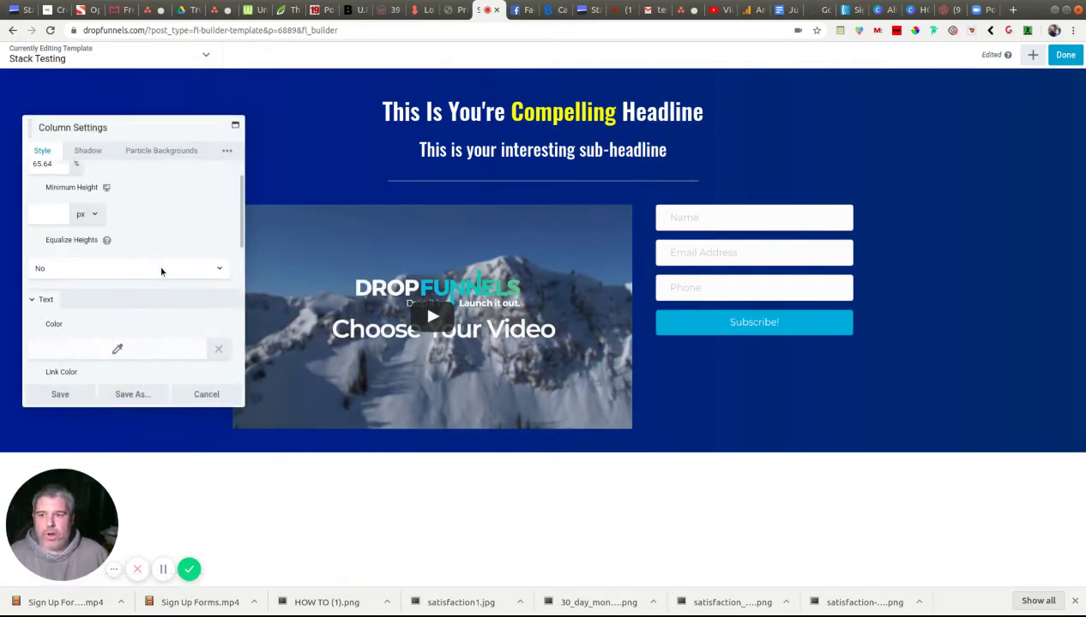
pyautogui.scroll(-2, 159, 270)
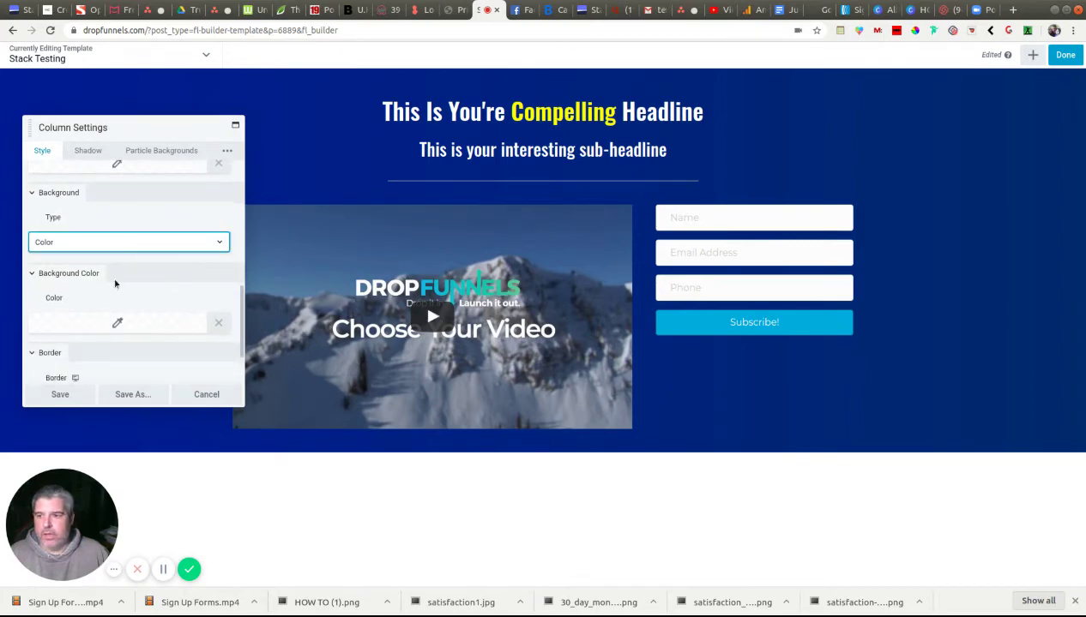
pyautogui.click(131, 331)
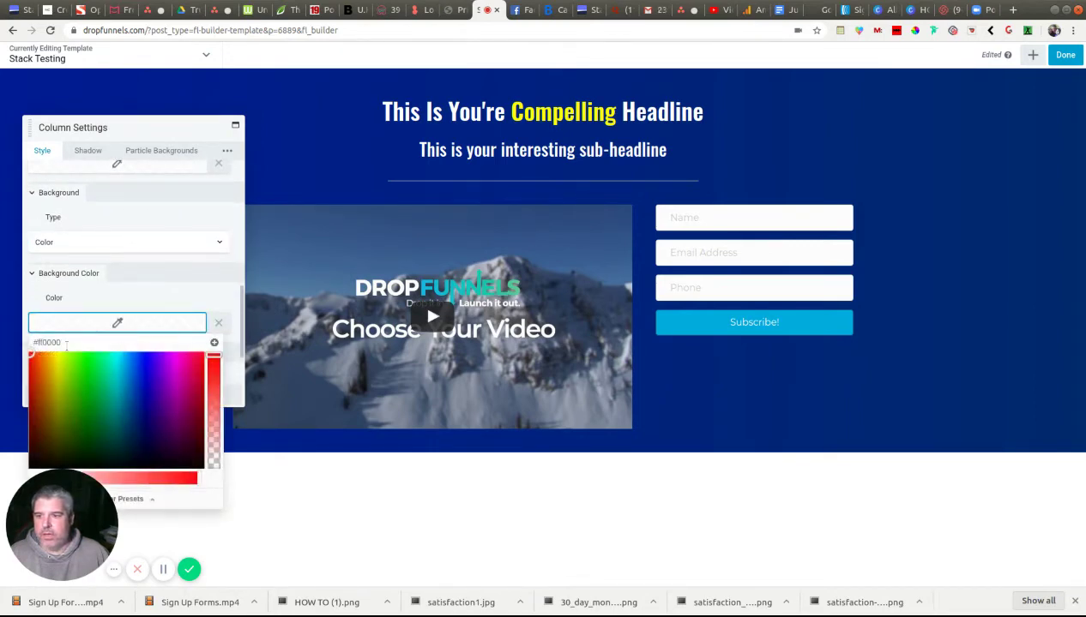
pyautogui.click(65, 343)
pyautogui.doubleClick(67, 343)
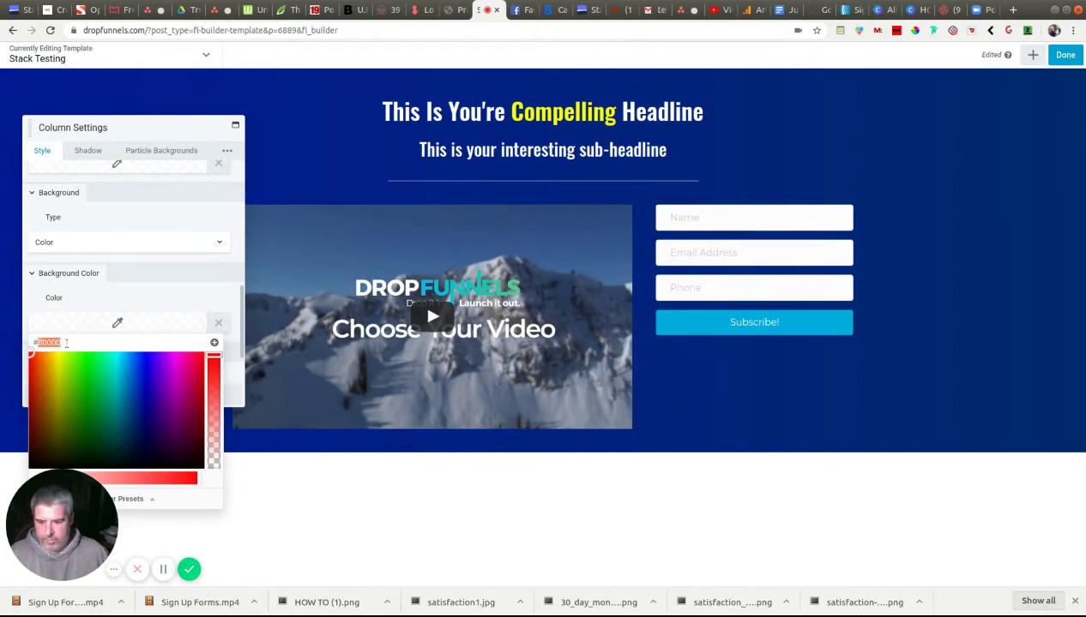
pyautogui.write('ffffff')
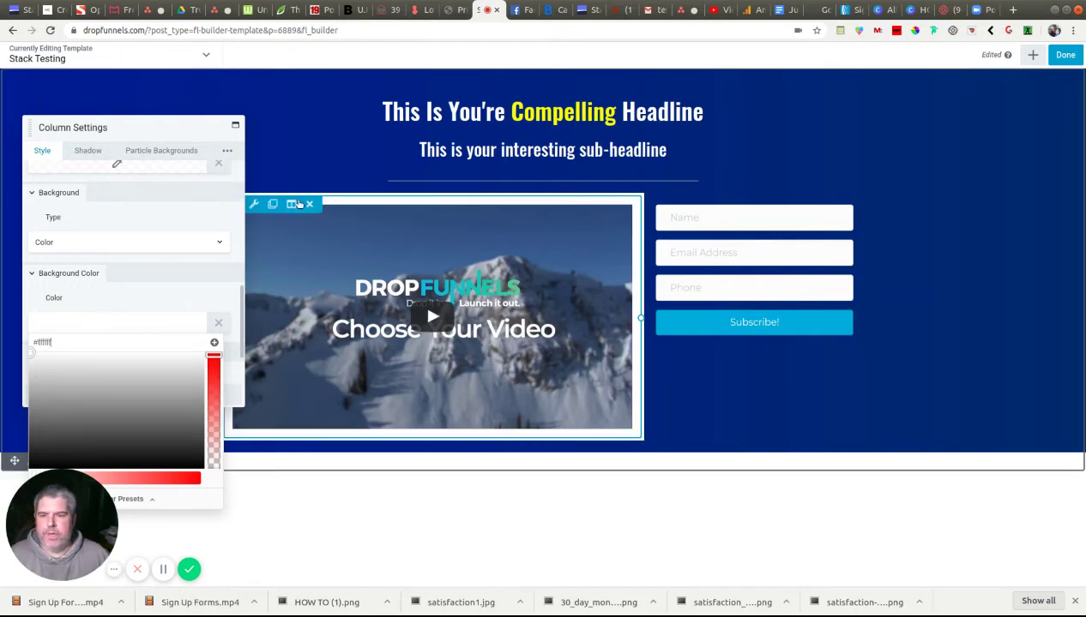
pyautogui.click(176, 277)
# - Move the column settings window clear of the video and examine the column's size, margin and padding options
pyautogui.moveTo(190, 123); pyautogui.dragTo(947, 120)
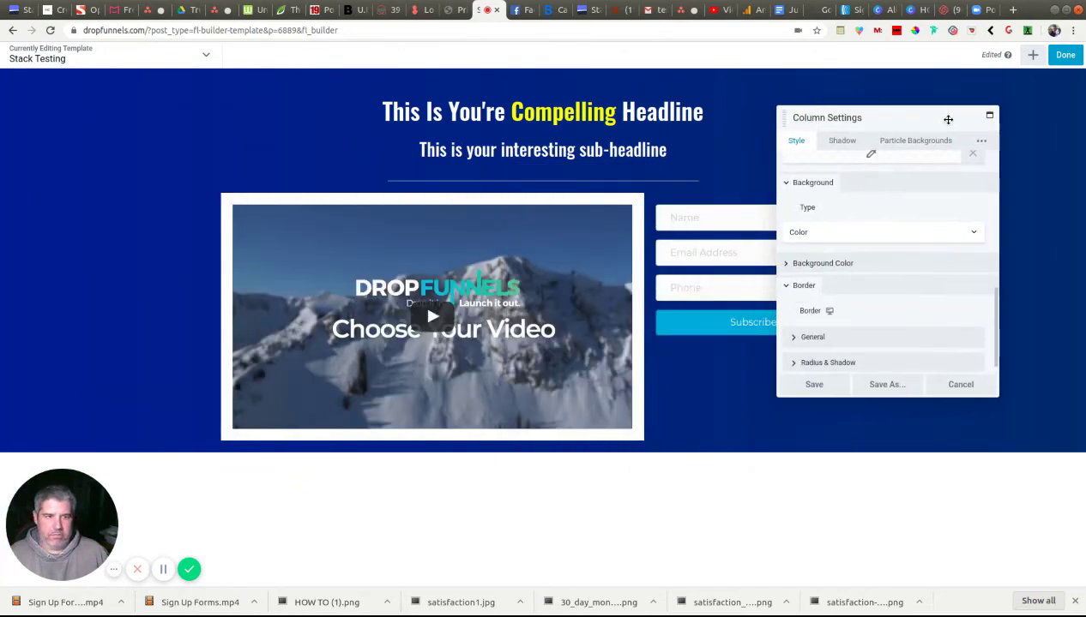
pyautogui.scroll(5, 909, 220)
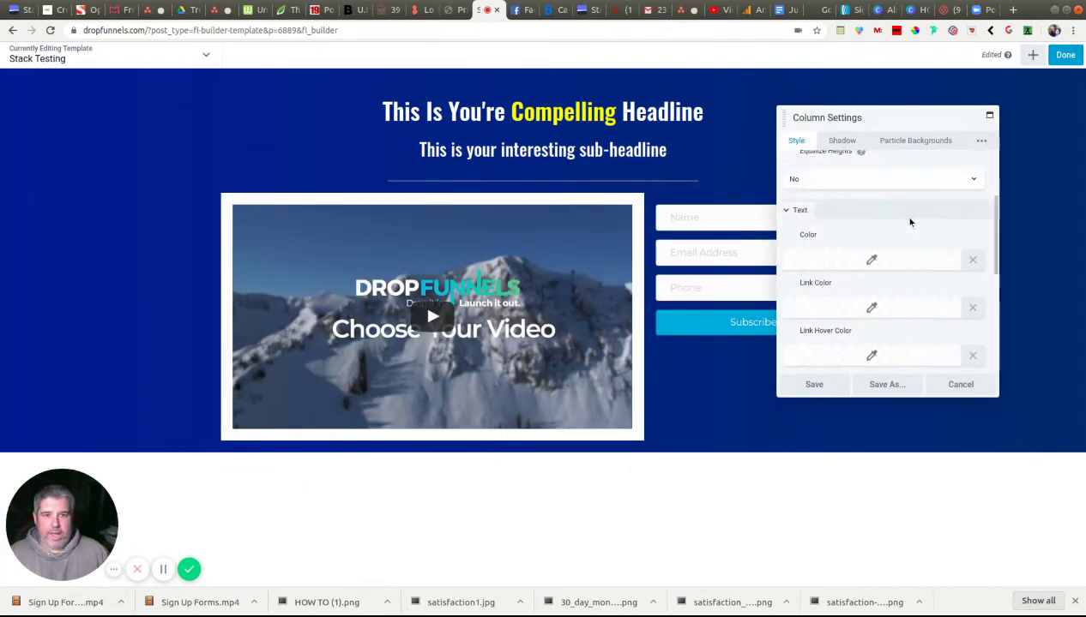
pyautogui.scroll(3, 910, 222)
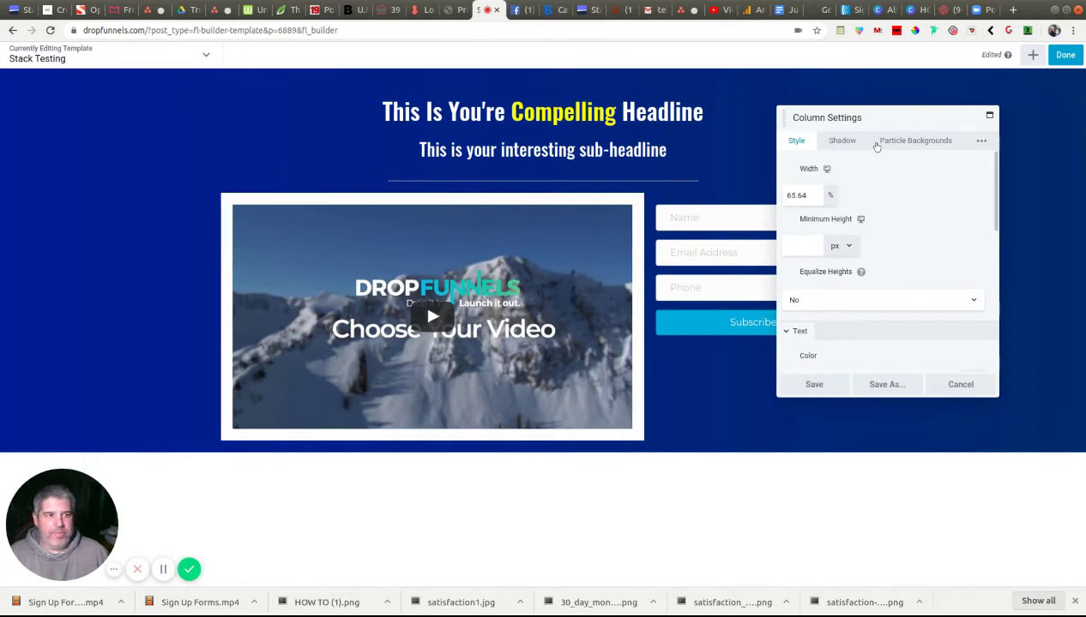
pyautogui.click(982, 145)
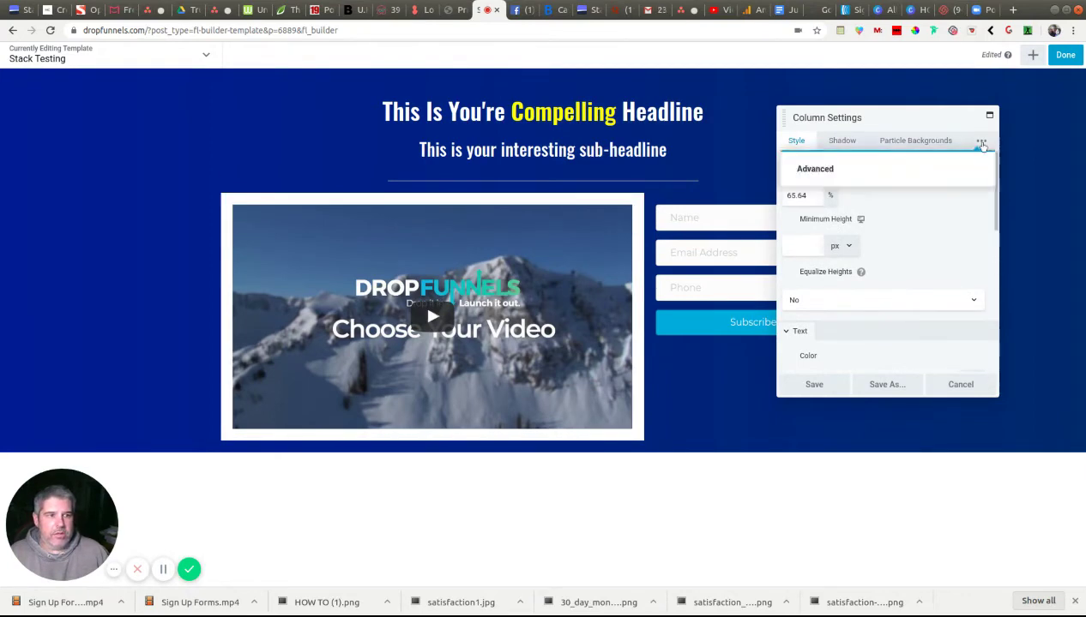
pyautogui.click(832, 175)
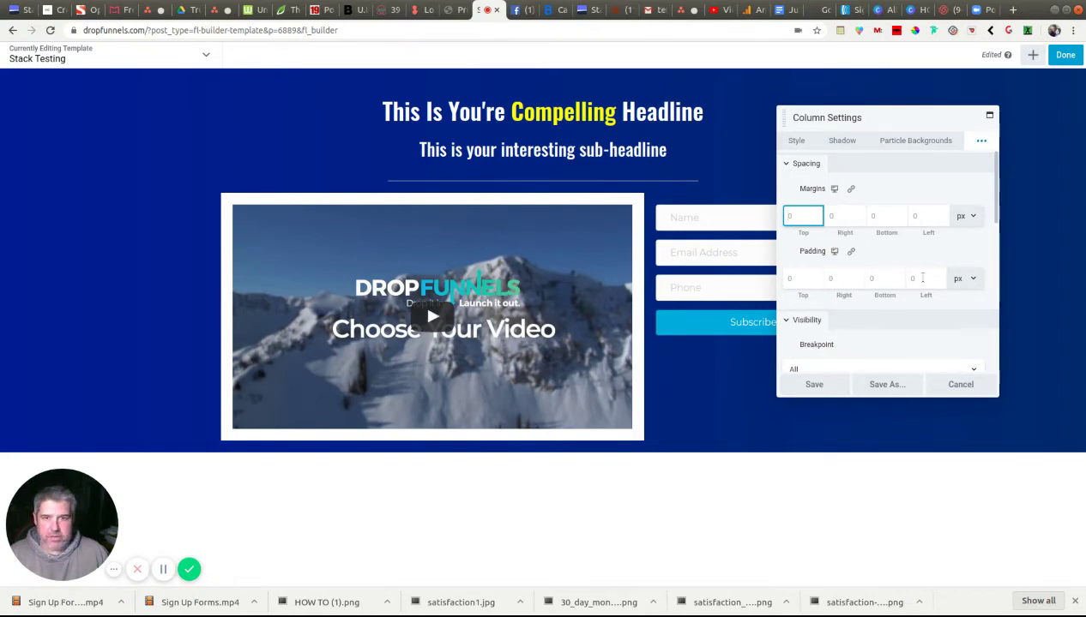
pyautogui.scroll(-3, 901, 304)
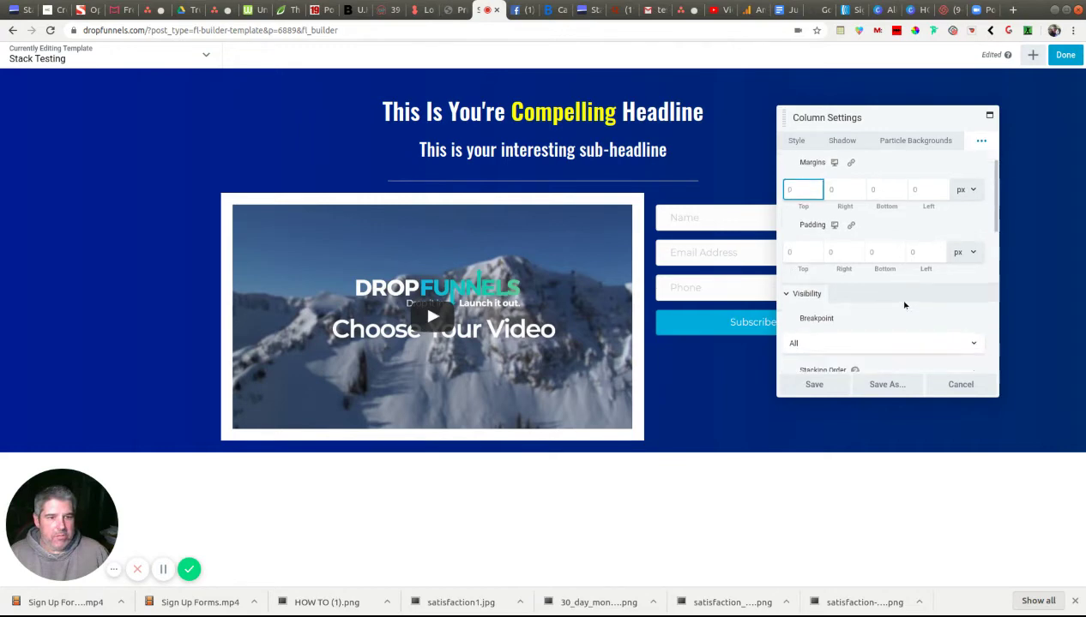
pyautogui.click(797, 141)
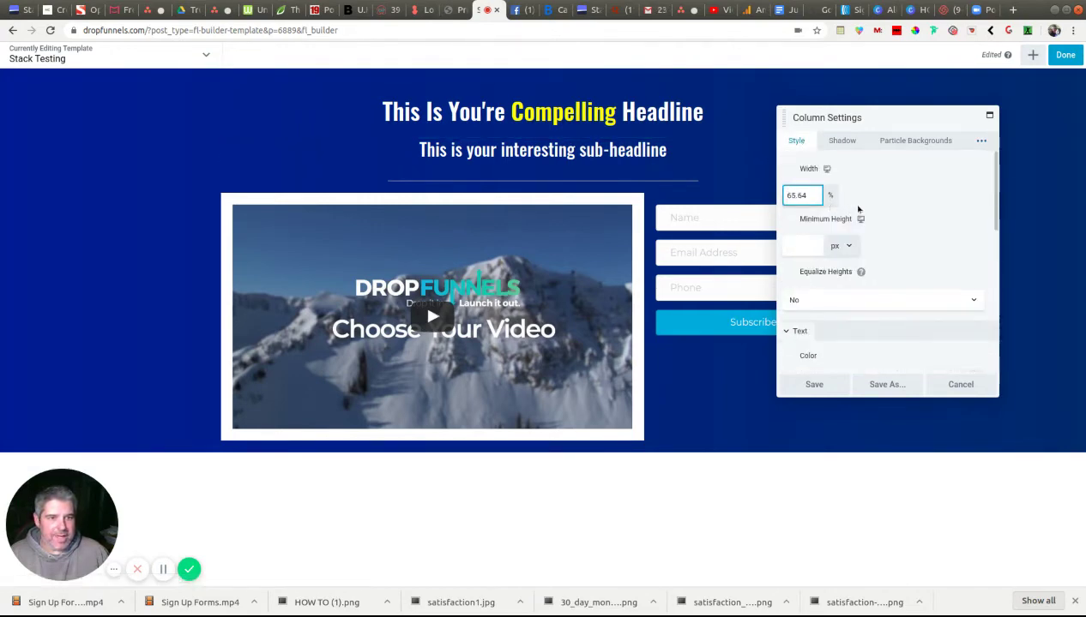
# - Set the border radius of all four corners of the video column to 20 px
pyautogui.scroll(-2, 870, 215)
pyautogui.scroll(-5, 870, 223)
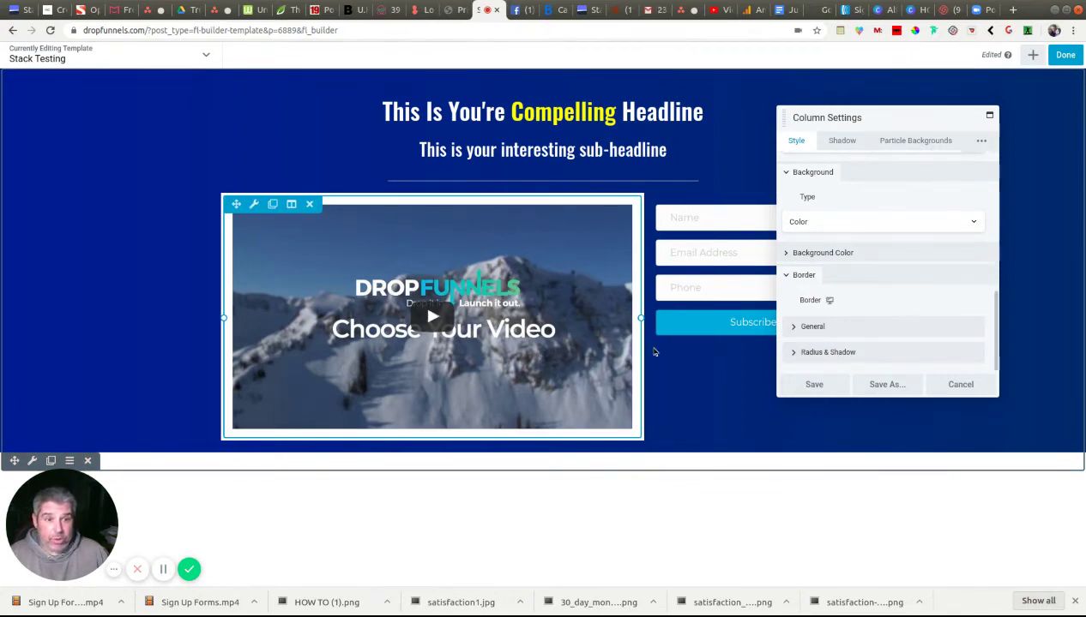
pyautogui.click(810, 353)
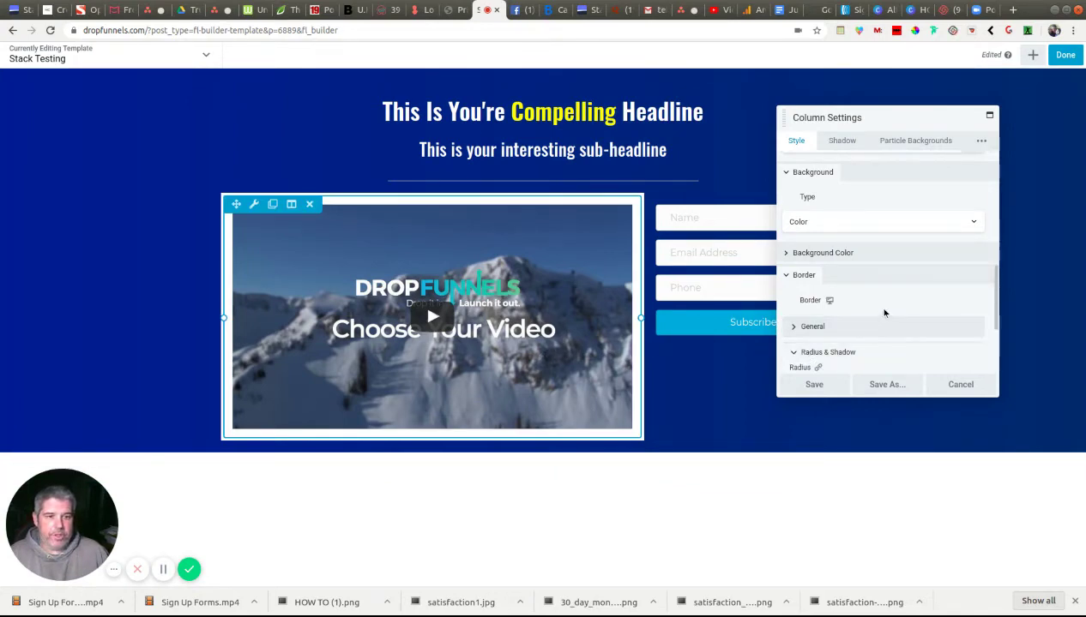
pyautogui.scroll(-3, 882, 311)
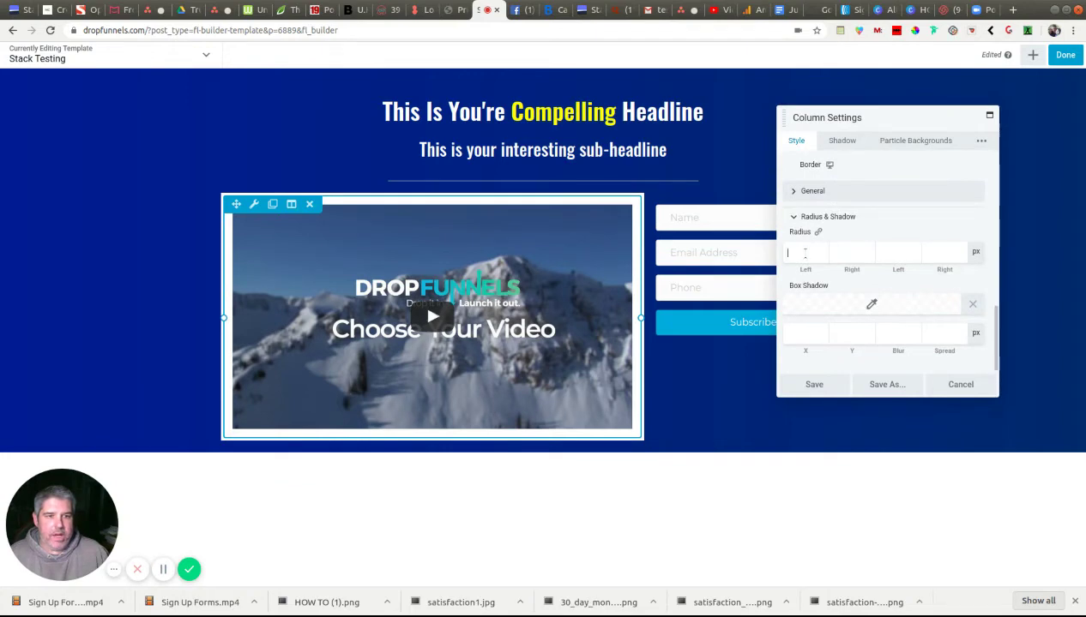
pyautogui.write('20')
pyautogui.press('Tab')
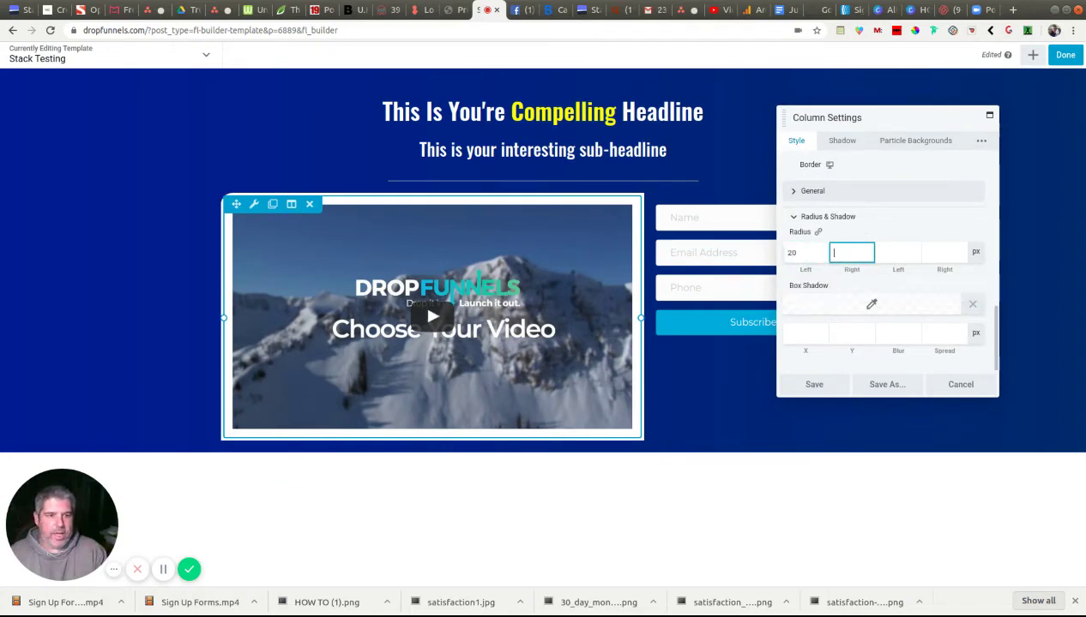
pyautogui.write('20')
pyautogui.press('Tab')
pyautogui.write('20')
pyautogui.press('Tab')
pyautogui.write('20')
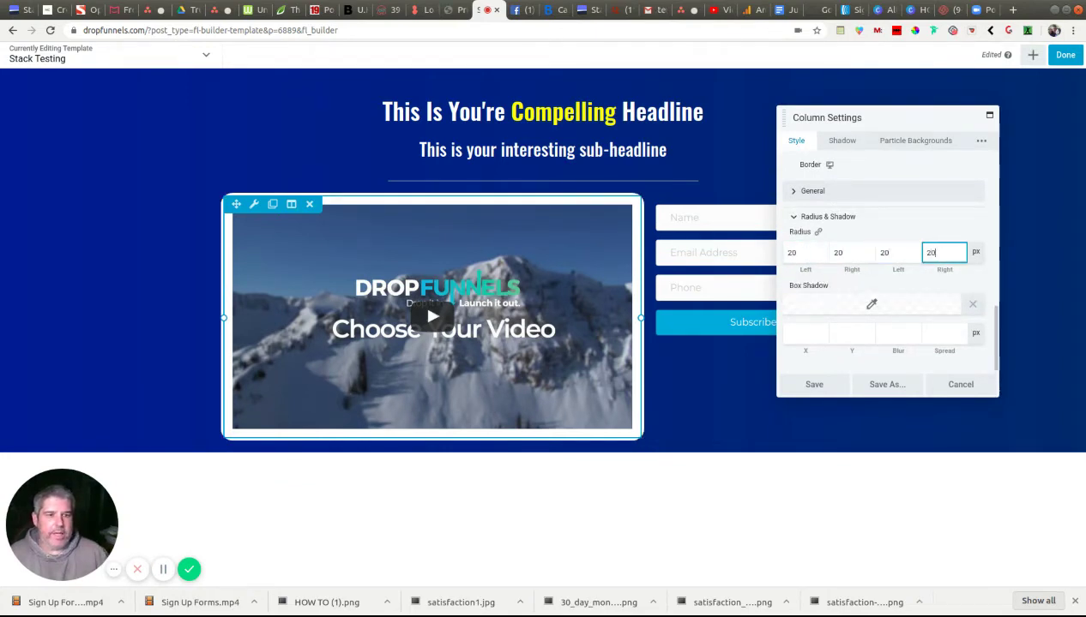
# - Link the video column's four corner radius values and try 30 px and 50 px on them
pyautogui.click(802, 252)
pyautogui.click(819, 233)
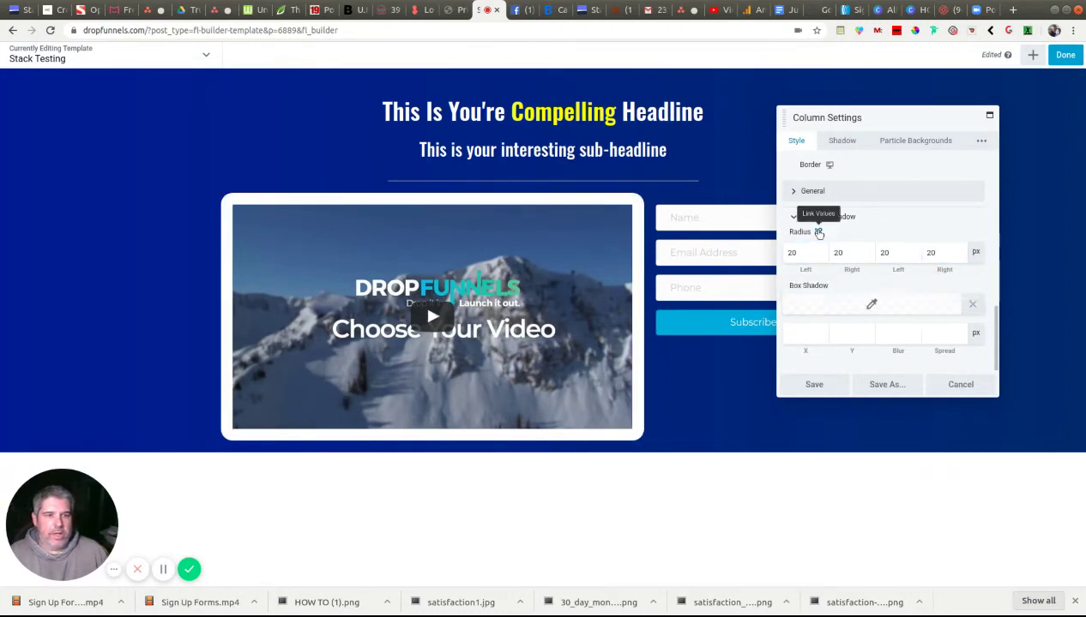
pyautogui.click(802, 251)
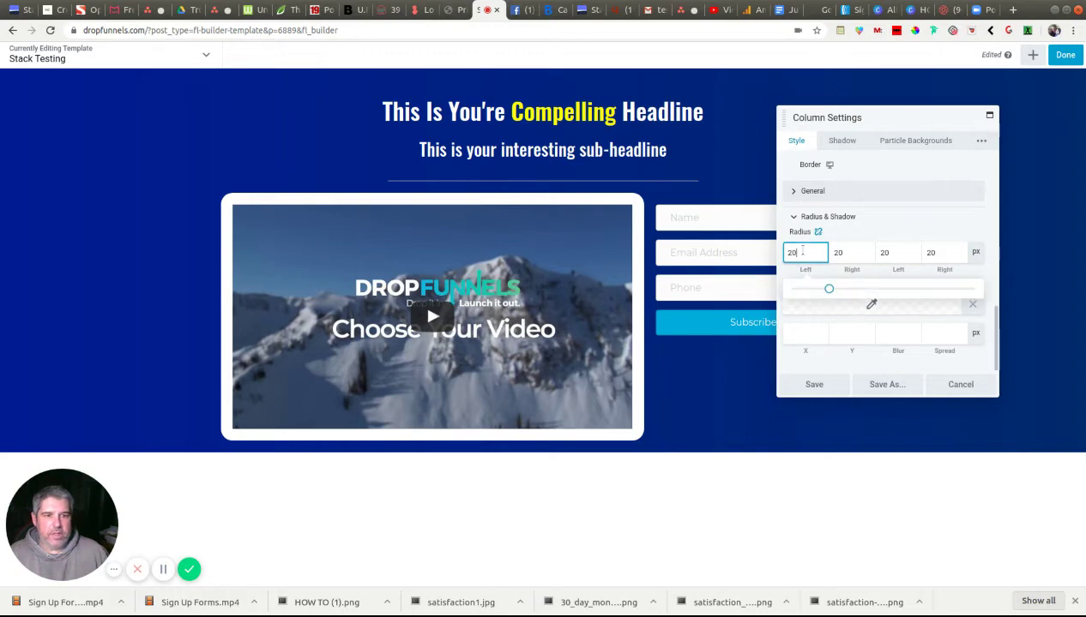
pyautogui.write('30')
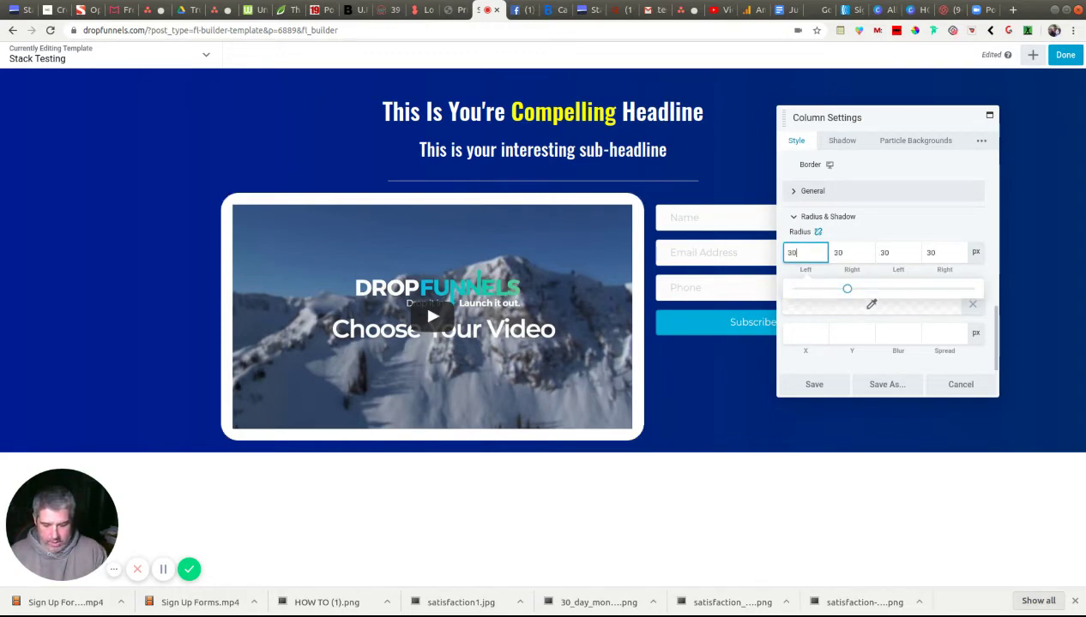
pyautogui.write('00')
pyautogui.press('BackSpace')
pyautogui.press('BackSpace')
pyautogui.press('BackSpace')
pyautogui.press('BackSpace')
pyautogui.write('50')
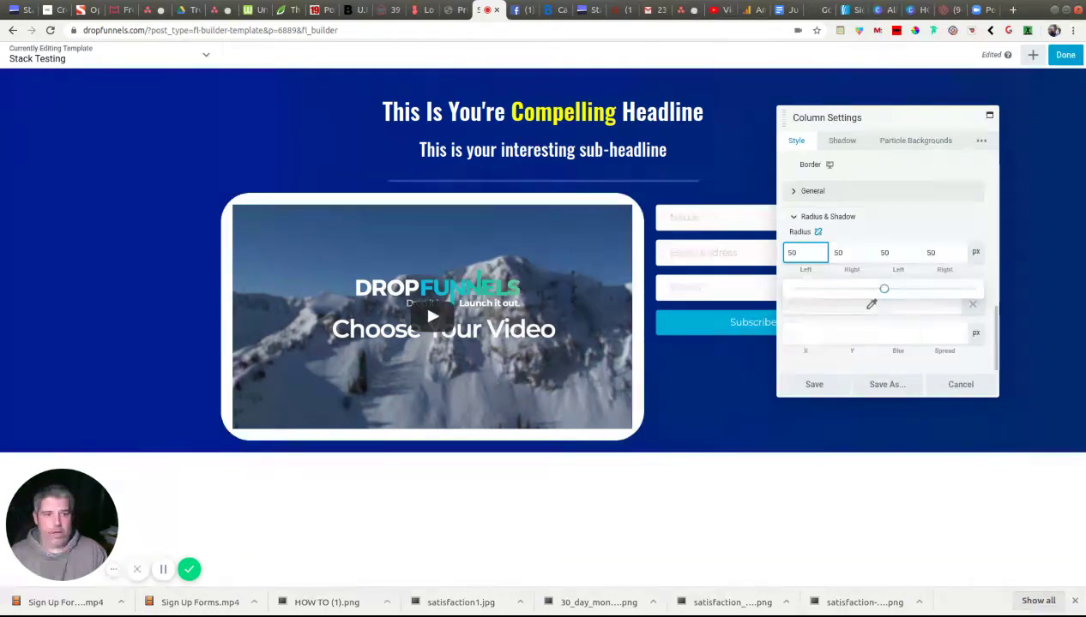
# - Set the linked corner radius of the video column to 20 px and save the column settings
pyautogui.press('BackSpace')
pyautogui.press('BackSpace')
pyautogui.write('20')
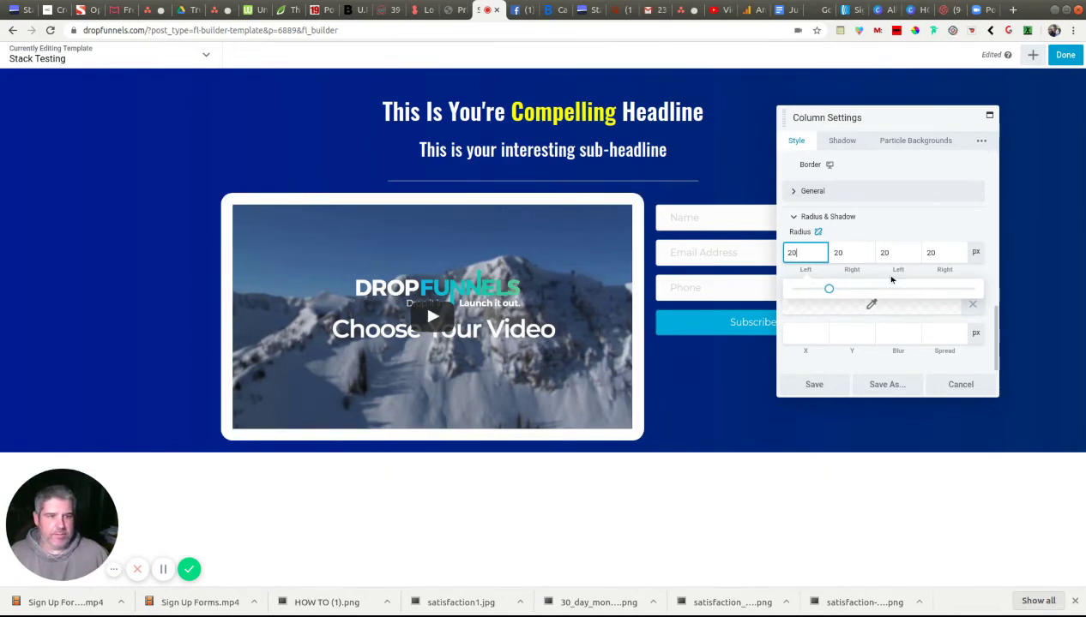
pyautogui.click(834, 384)
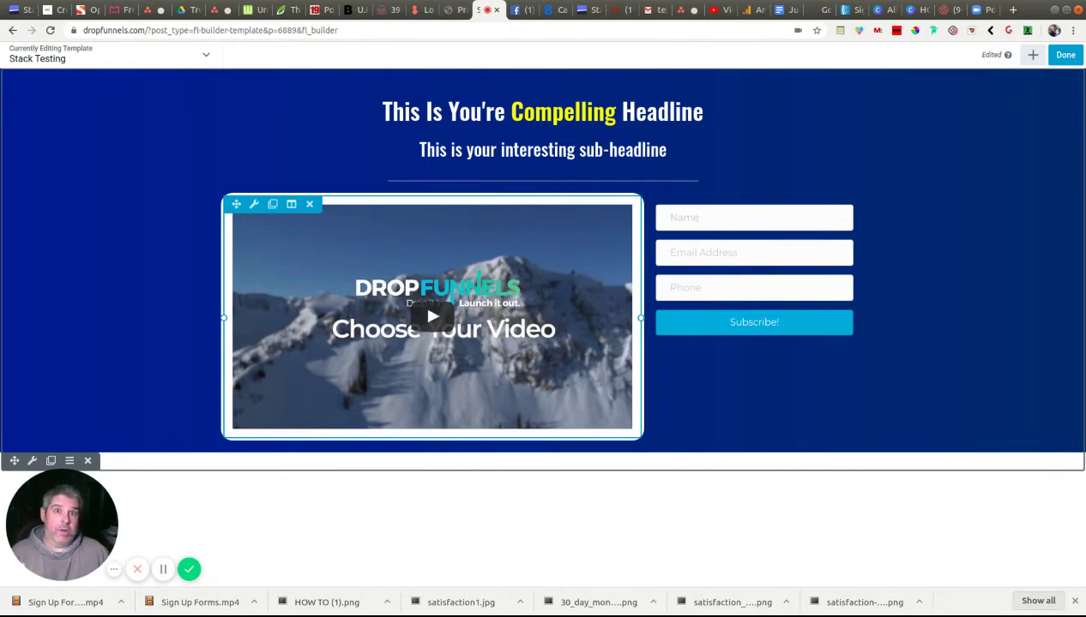
# - Link the video module's margins in its advanced settings and set all four to 10 px
pyautogui.click(508, 282)
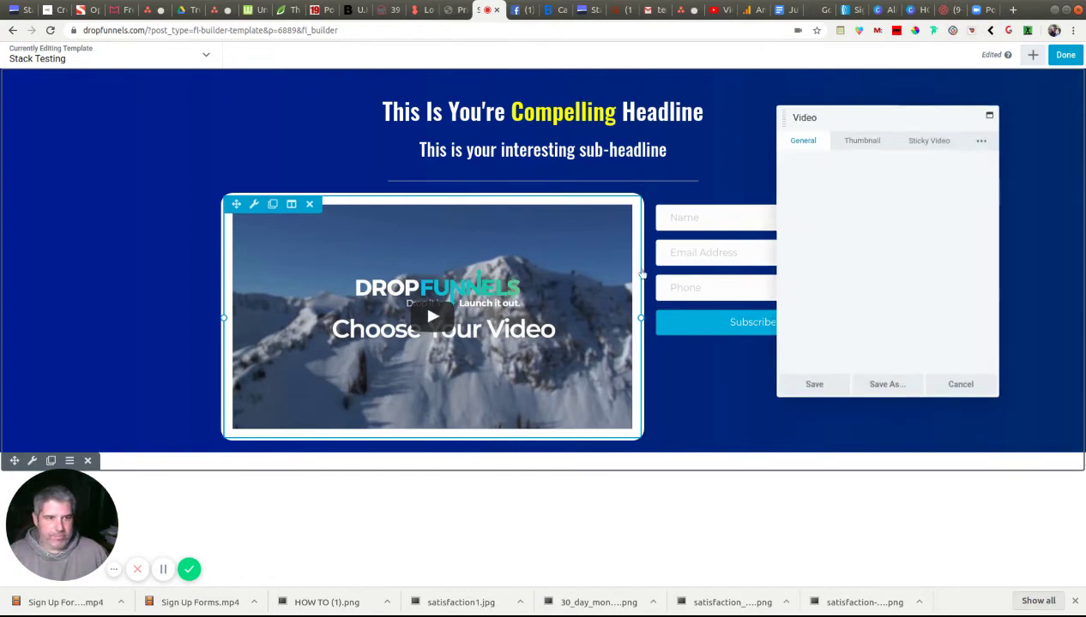
pyautogui.click(981, 142)
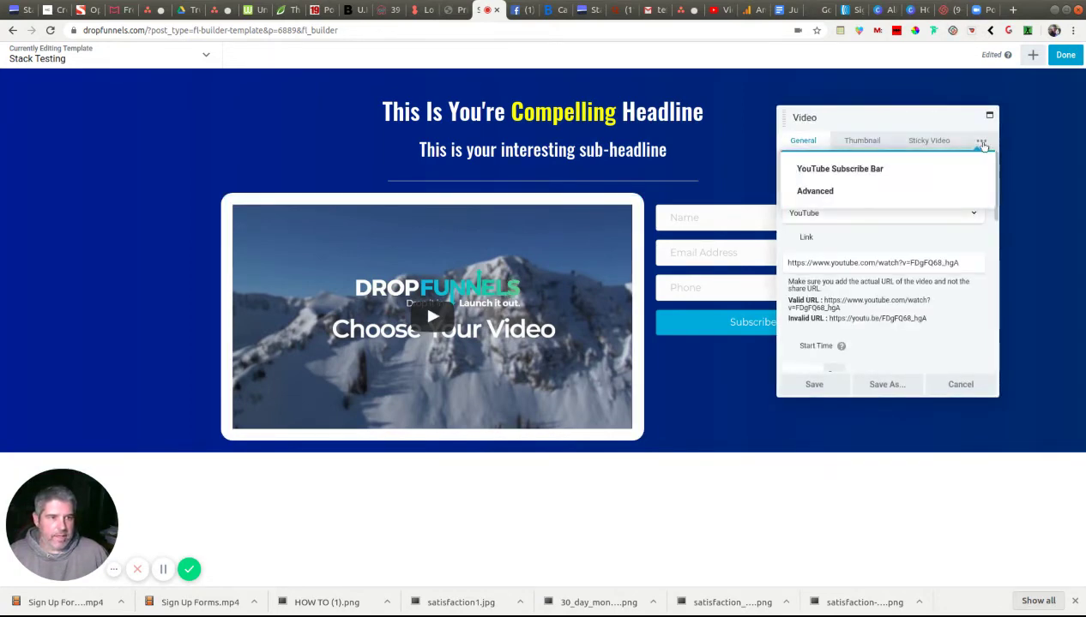
pyautogui.click(824, 193)
pyautogui.click(817, 213)
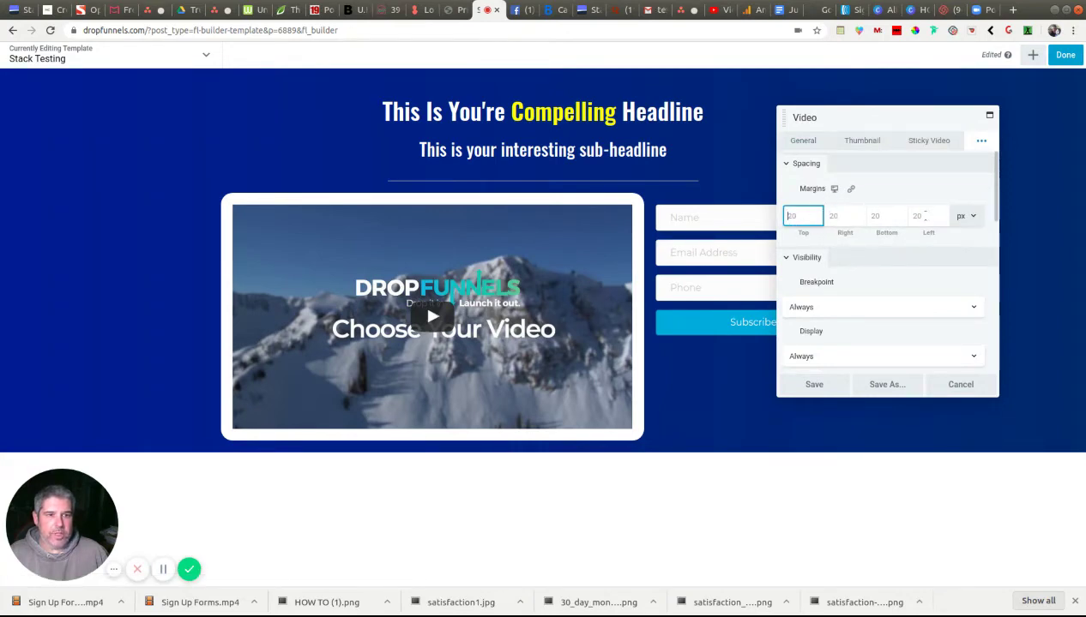
pyautogui.click(851, 189)
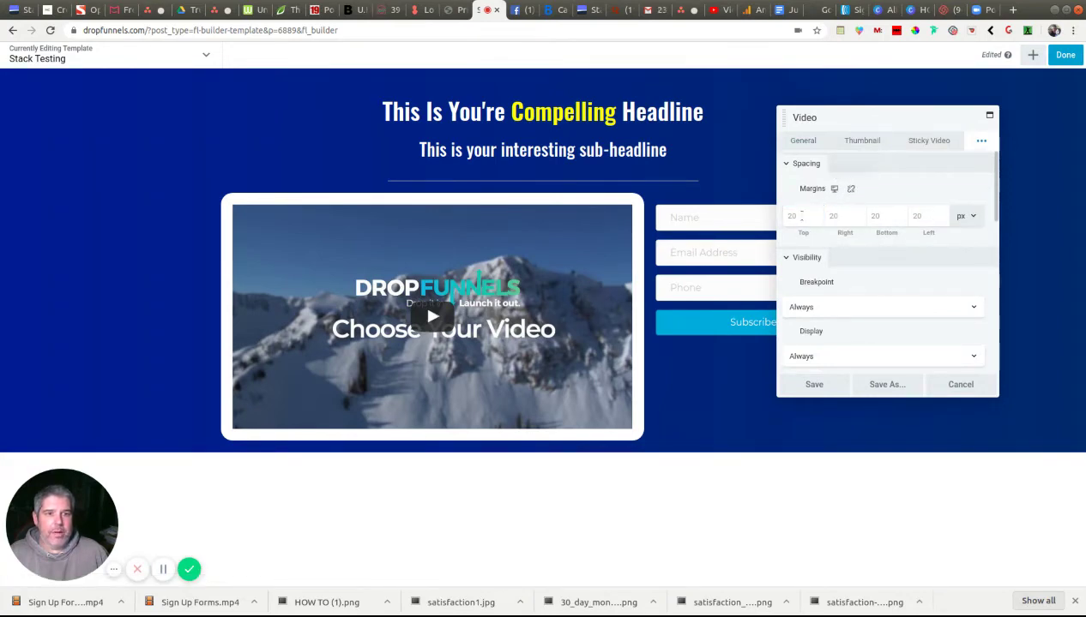
pyautogui.click(800, 215)
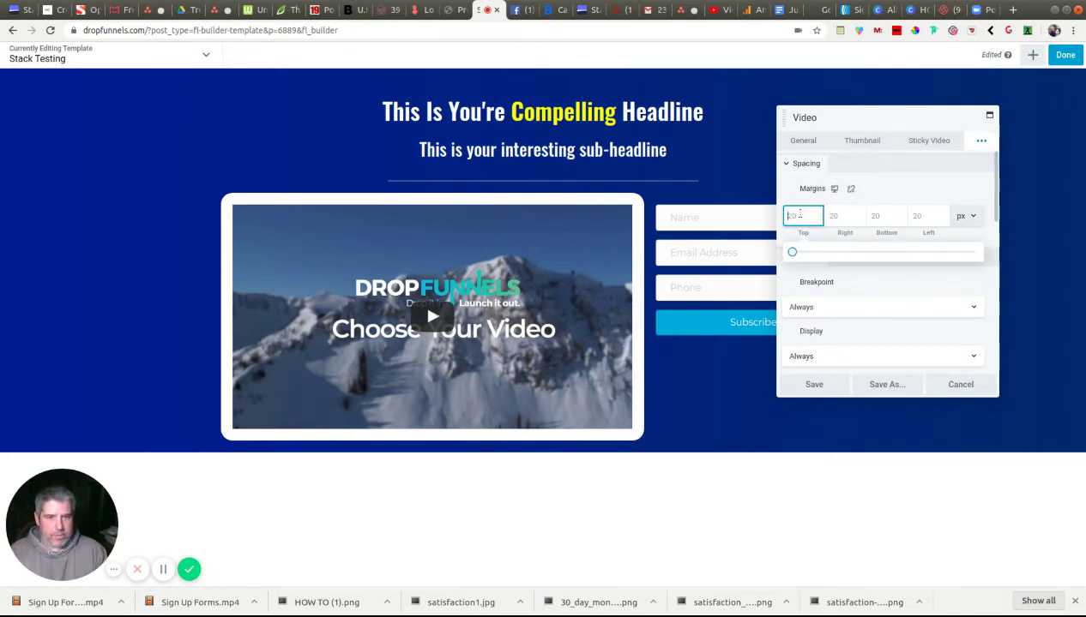
pyautogui.write('0')
pyautogui.press('BackSpace')
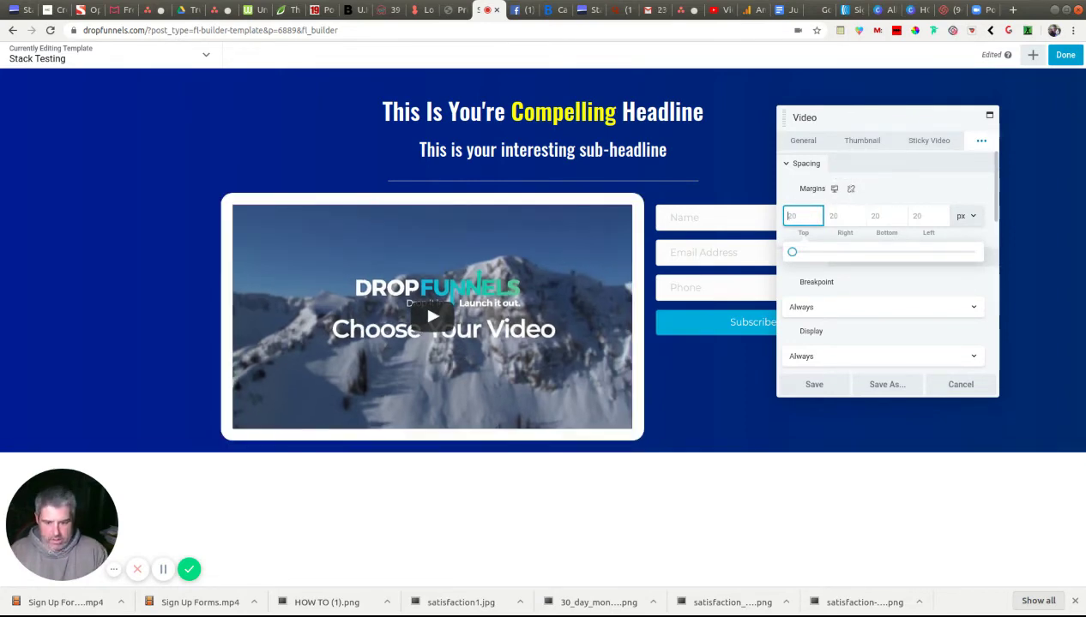
pyautogui.write('10')
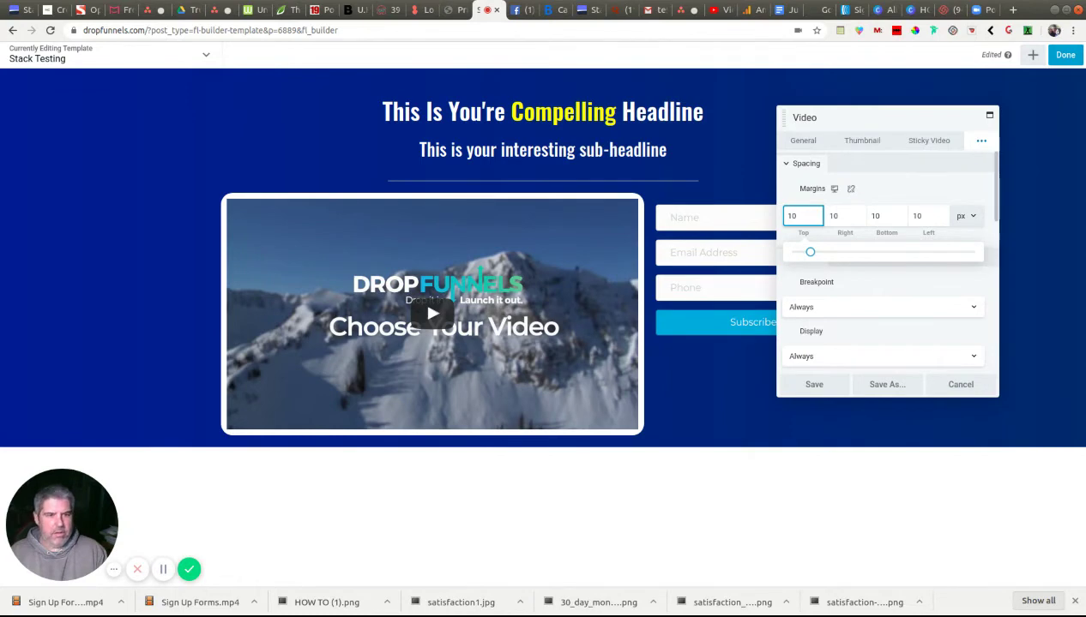
# - Try a 15 px margin around the video, and return all four linked margins to 10 px
pyautogui.press('BackSpace')
pyautogui.write('5')
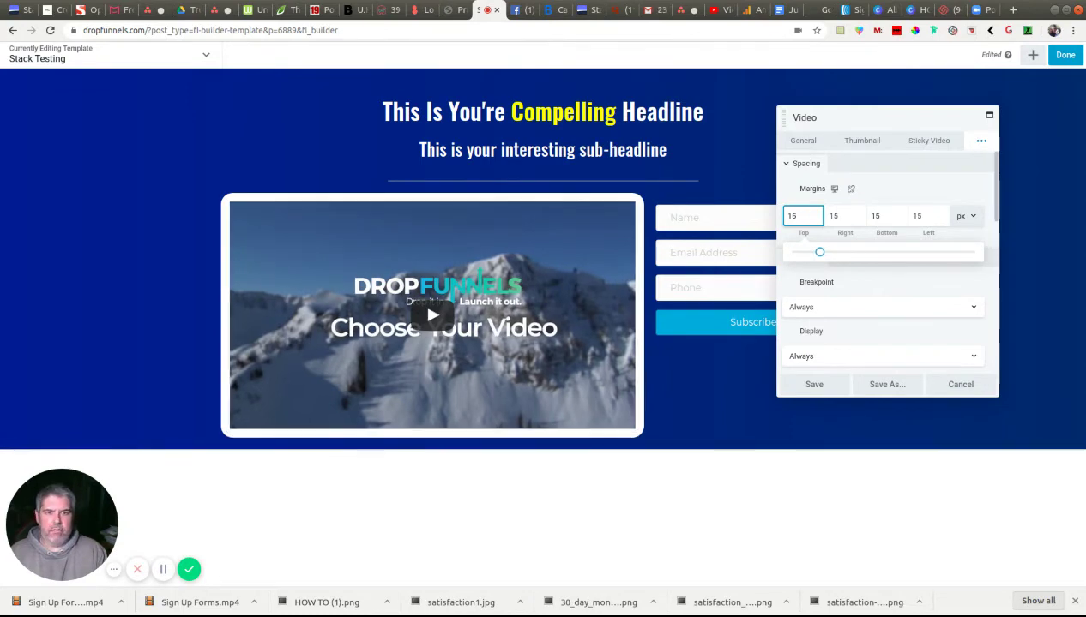
pyautogui.press('BackSpace')
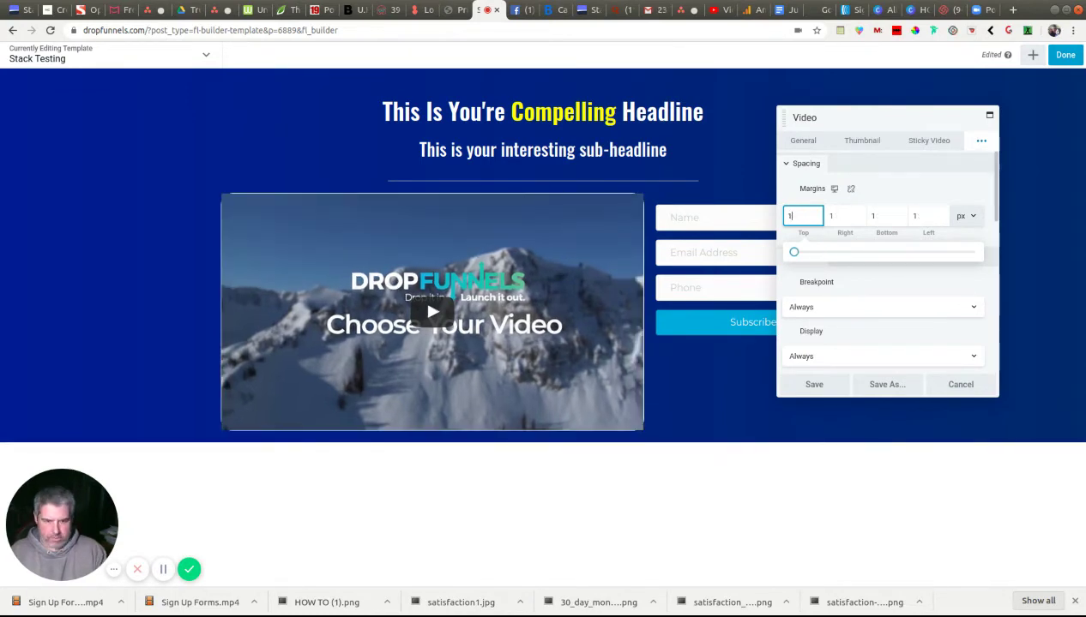
pyautogui.write('0')
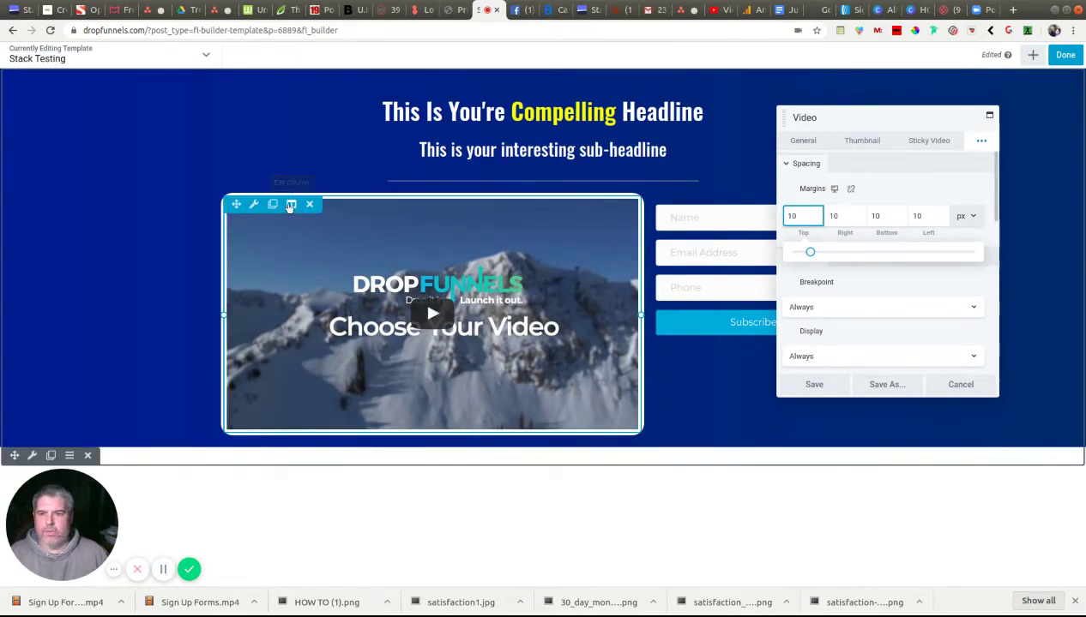
# - Set the linked border radius of the video's column to 10 px and save the column settings
pyautogui.click(290, 206)
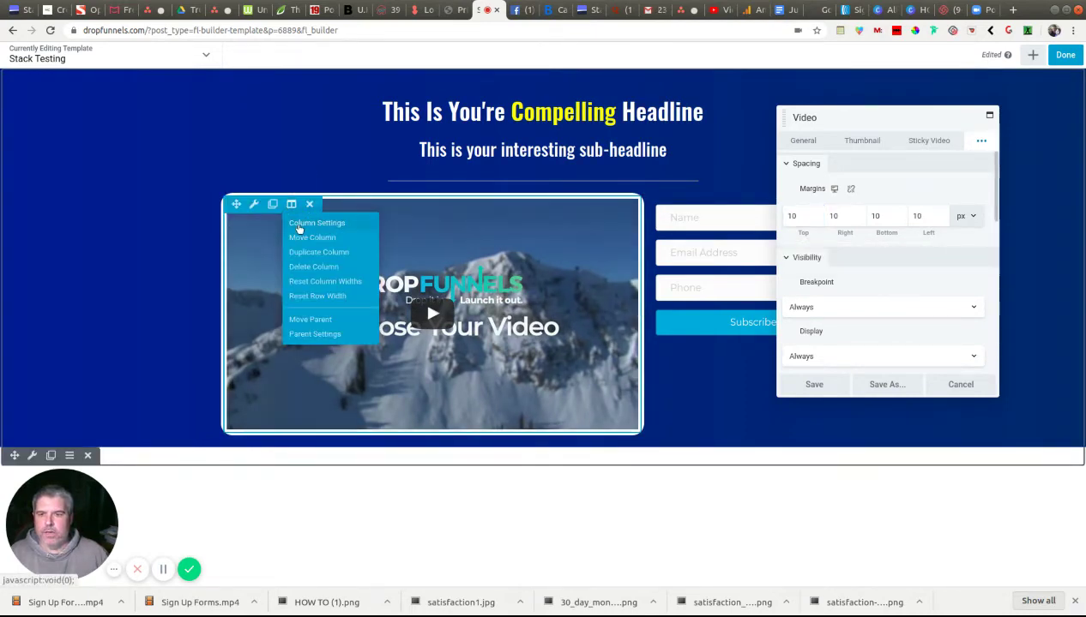
pyautogui.click(298, 225)
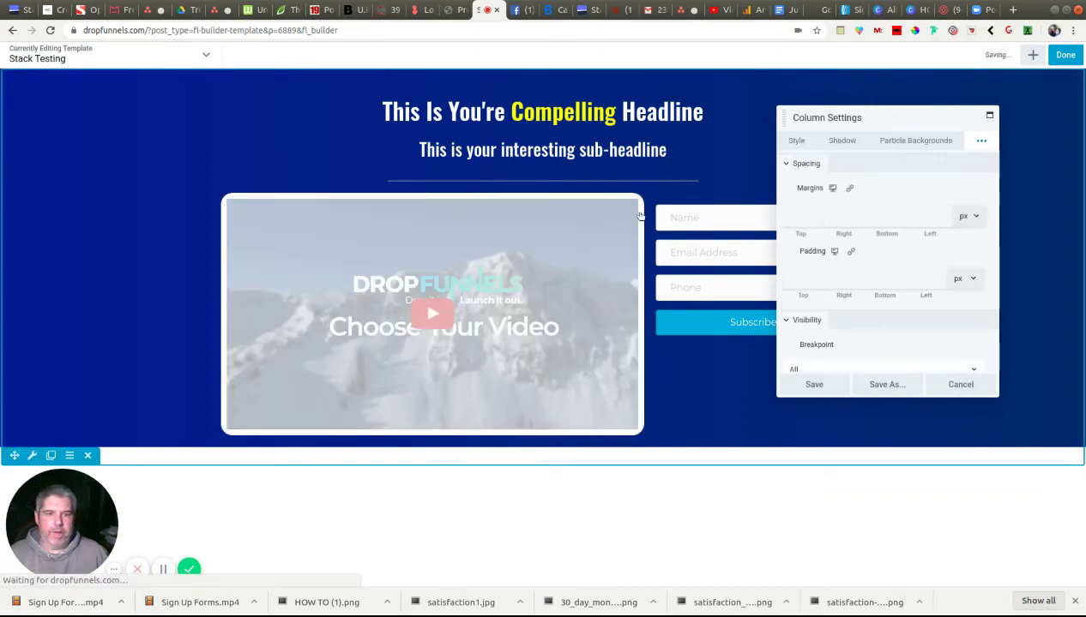
pyautogui.click(796, 141)
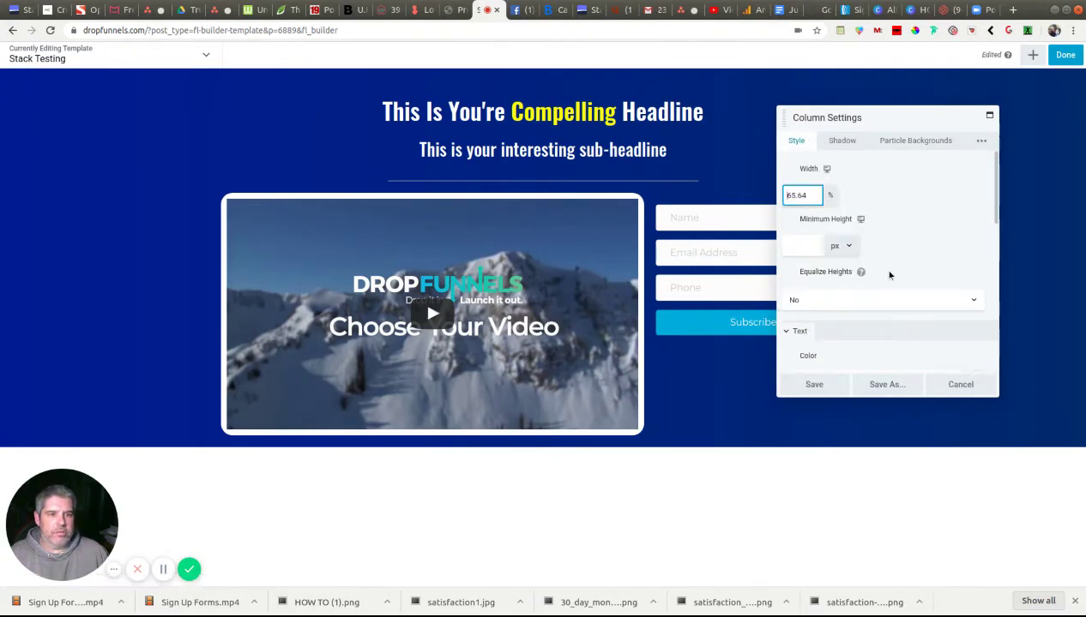
pyautogui.scroll(-10, 889, 274)
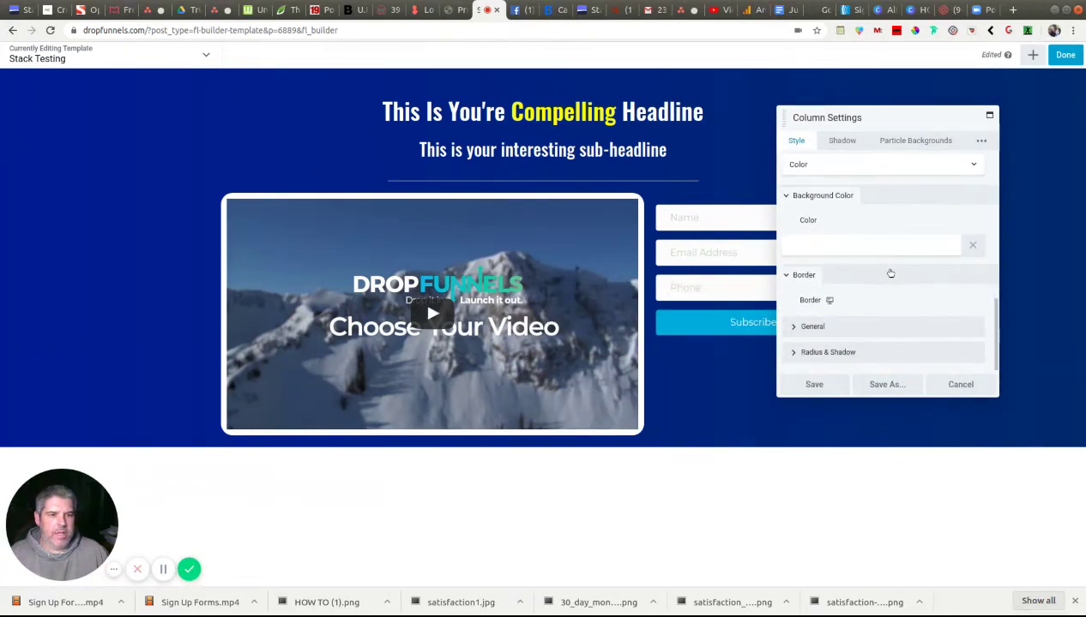
pyautogui.click(815, 352)
pyautogui.scroll(-3, 841, 311)
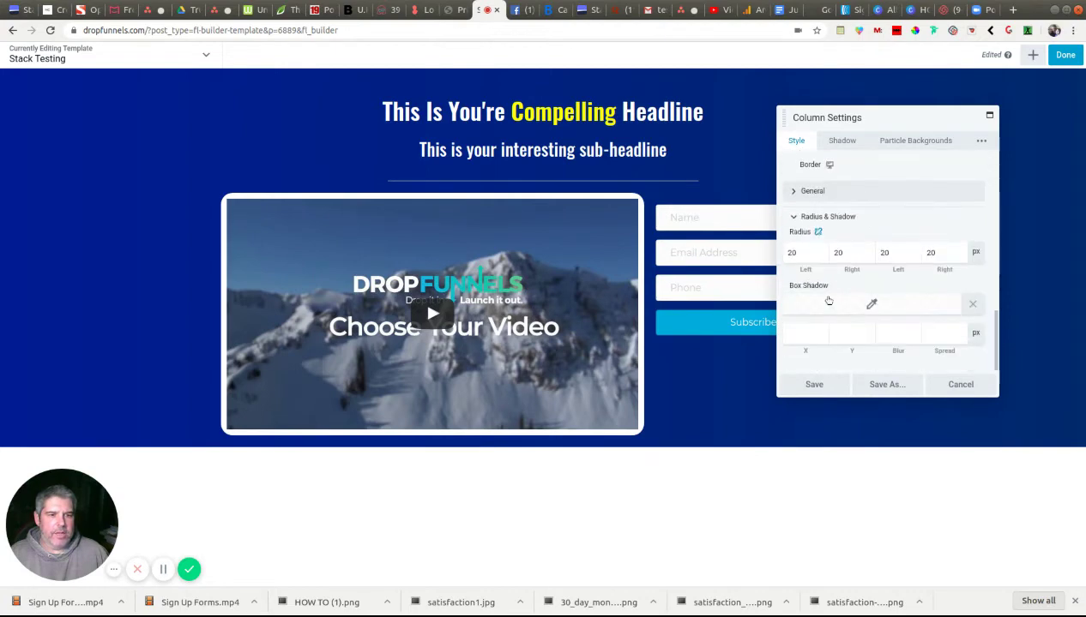
pyautogui.doubleClick(794, 252)
pyautogui.write('10')
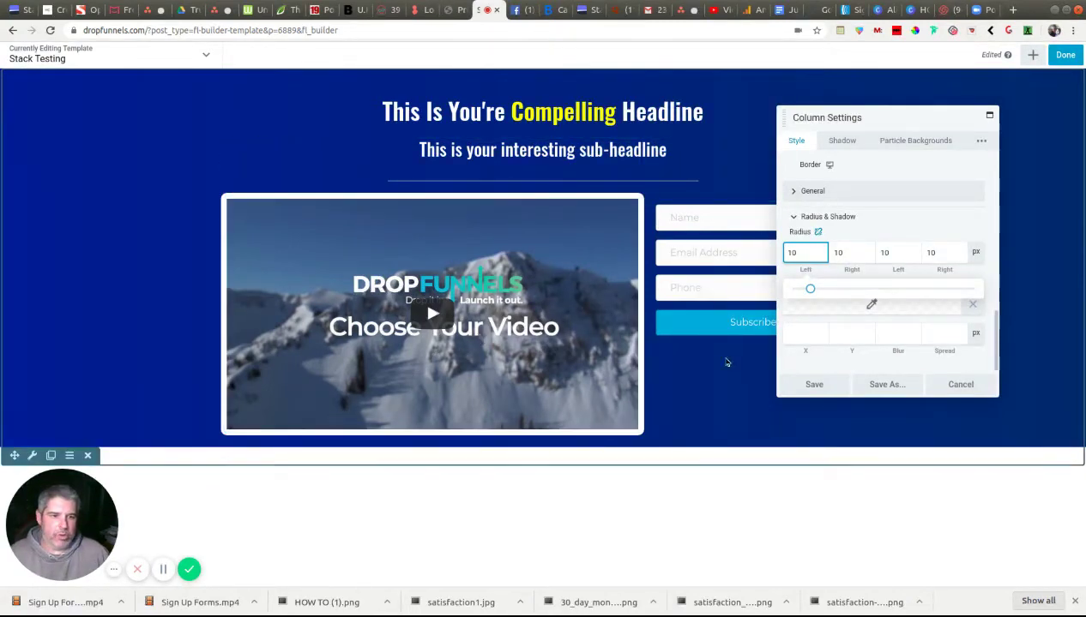
pyautogui.click(807, 384)
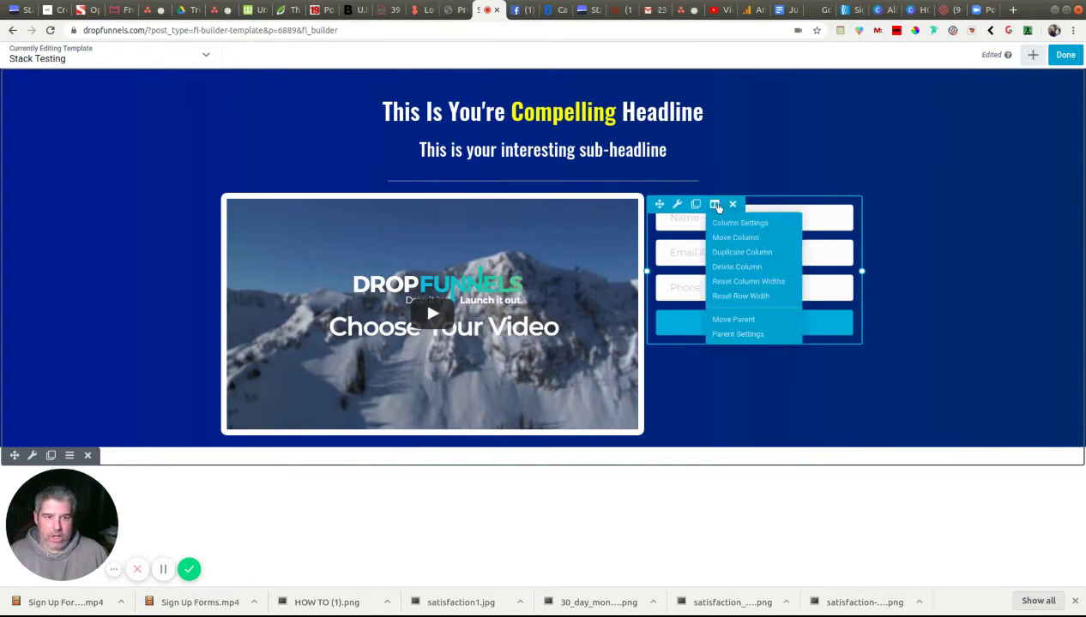
# - Give the opt-in form's column the light gray preset #e9e9eb as its background color
pyautogui.click(725, 224)
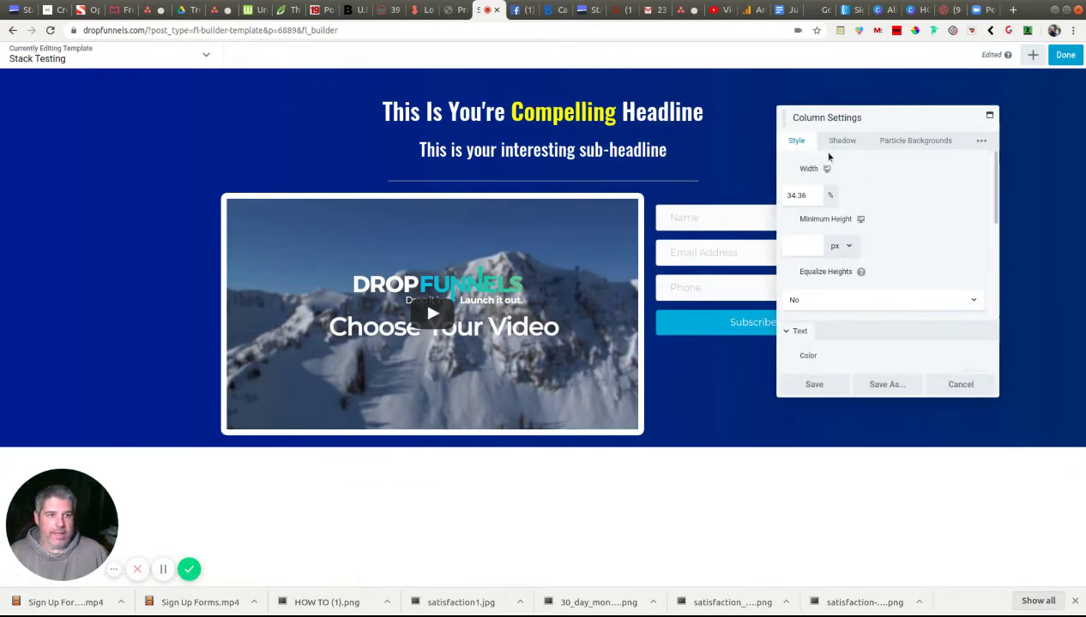
pyautogui.scroll(-5, 899, 285)
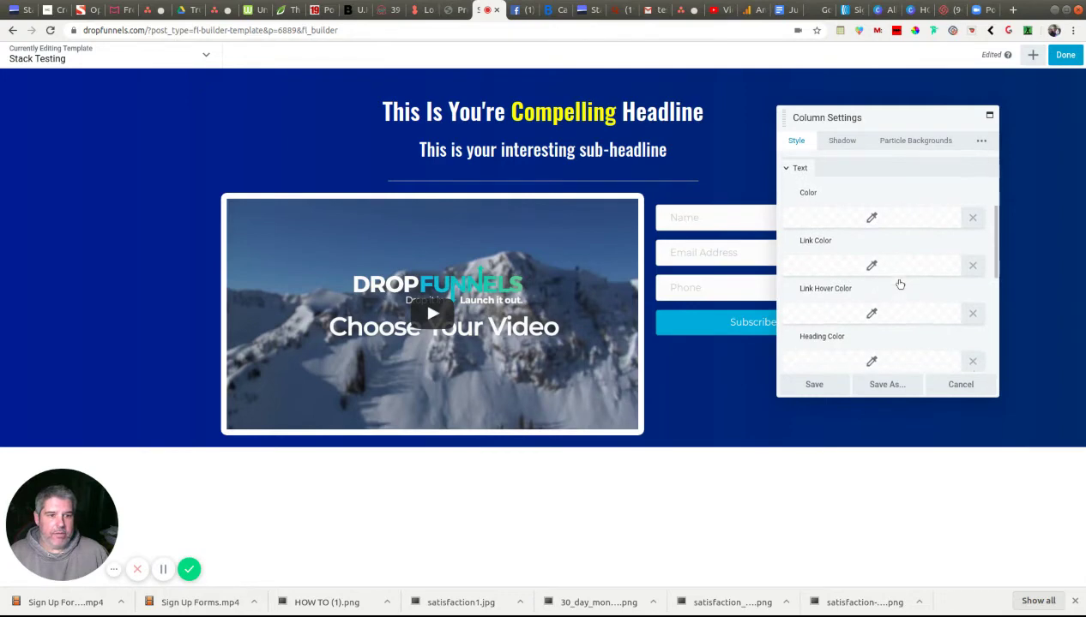
pyautogui.scroll(-2, 899, 284)
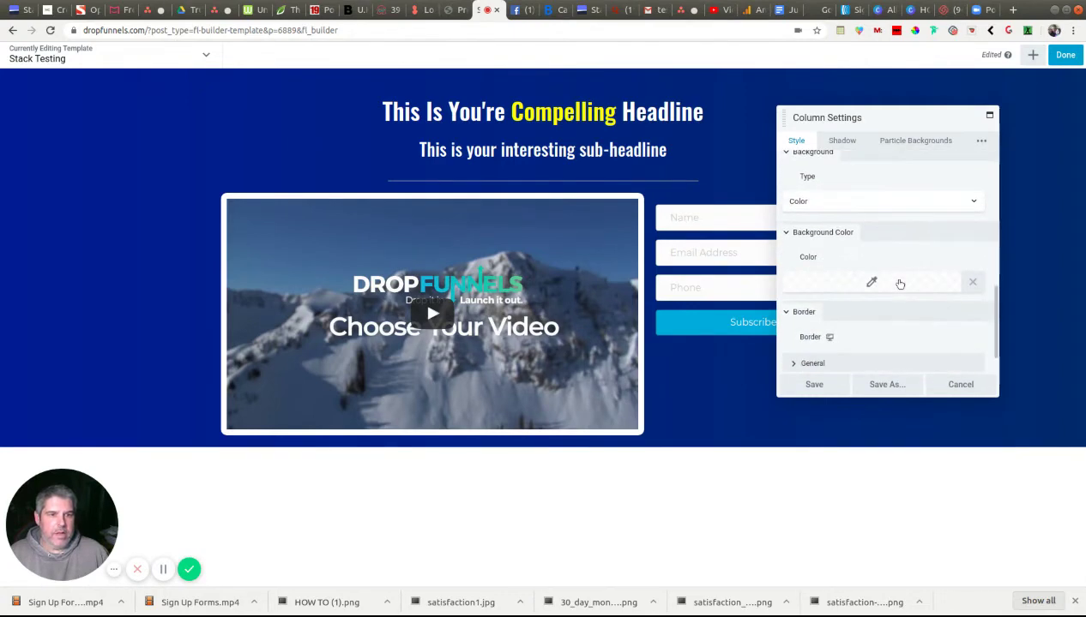
pyautogui.click(872, 283)
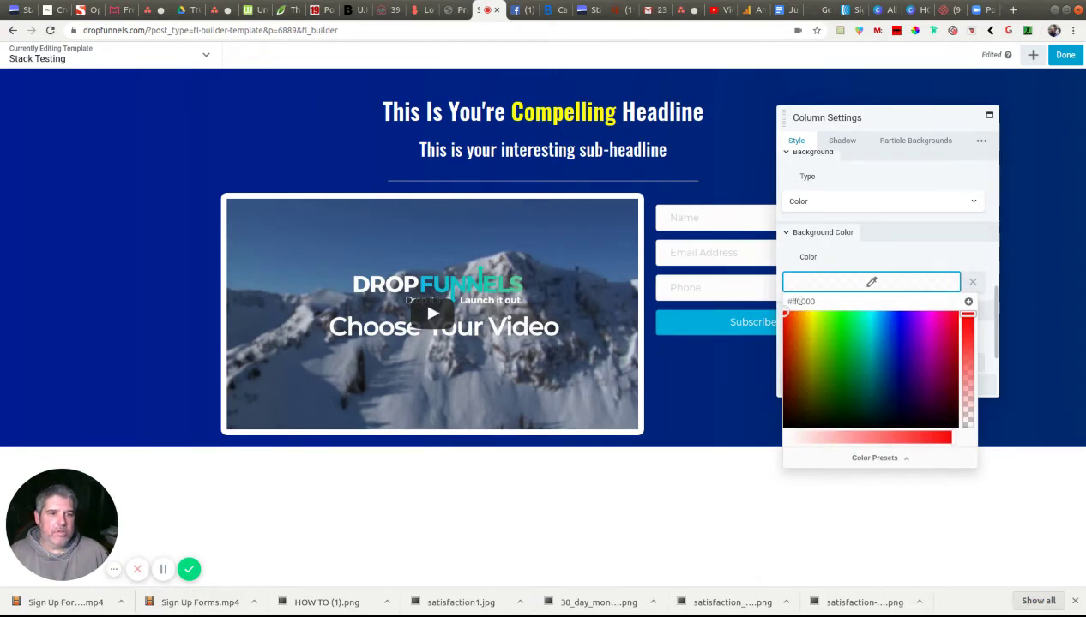
pyautogui.click(876, 458)
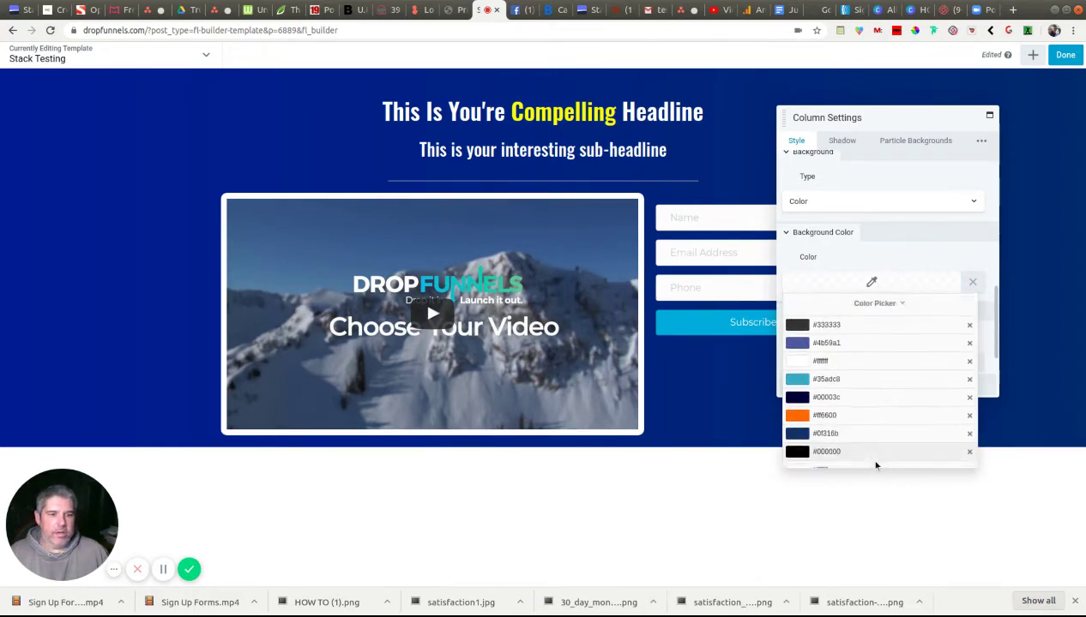
pyautogui.scroll(-5, 863, 386)
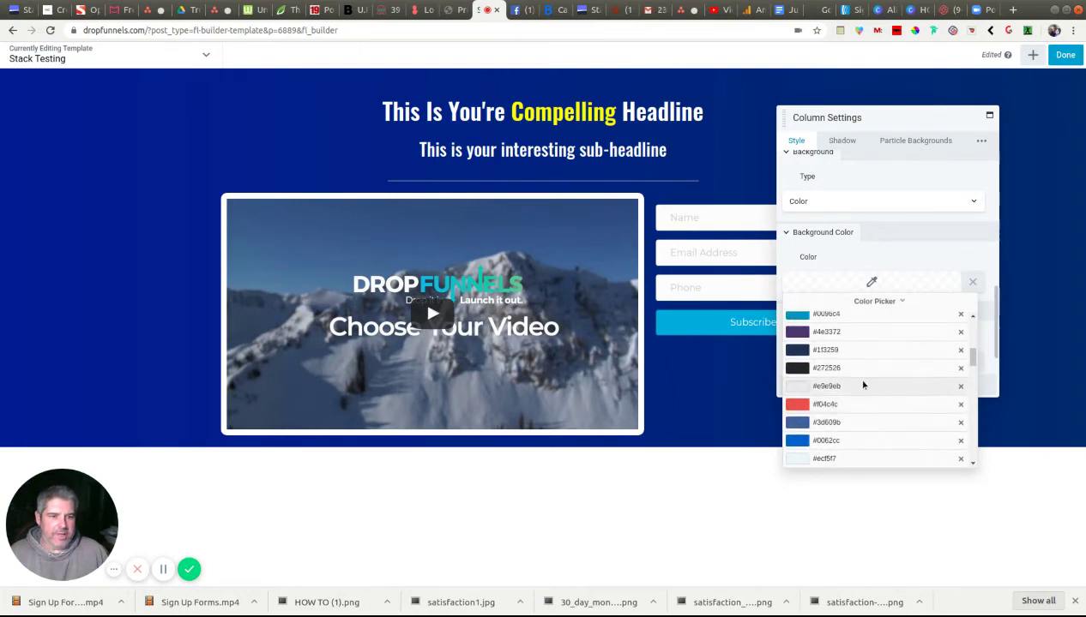
pyautogui.click(843, 386)
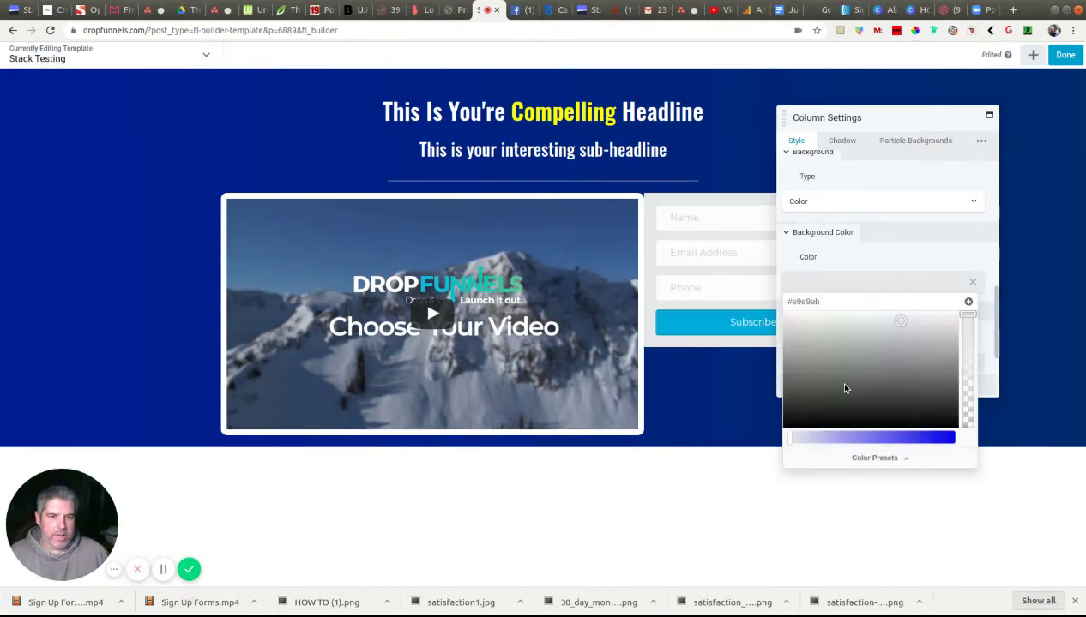
pyautogui.click(887, 233)
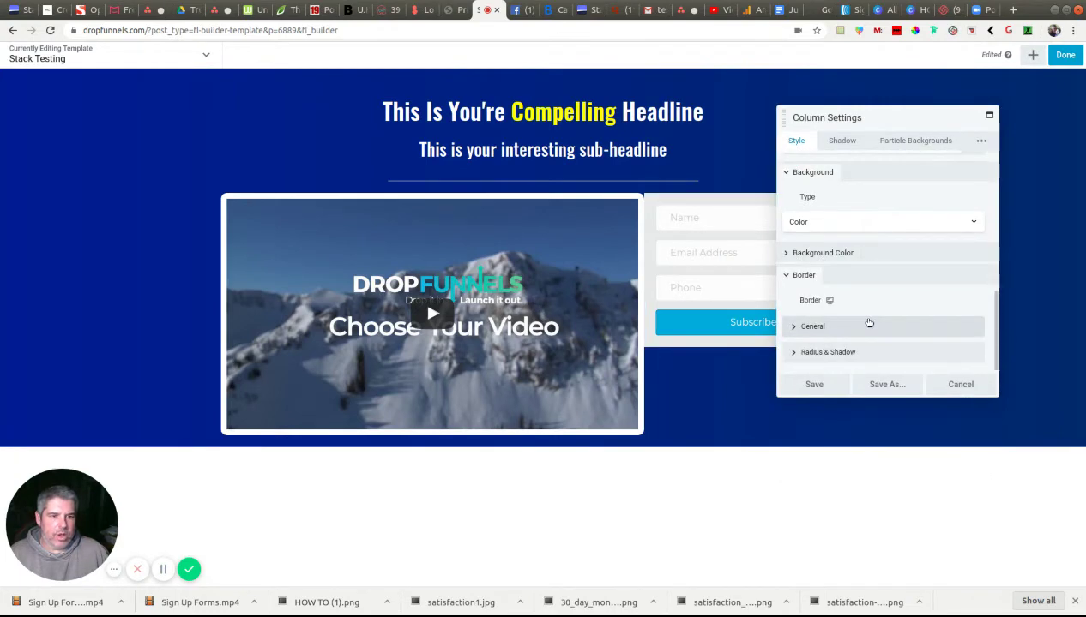
# - Link the border radius corners of the opt-in form's column and set them all to 10 px
pyautogui.click(830, 352)
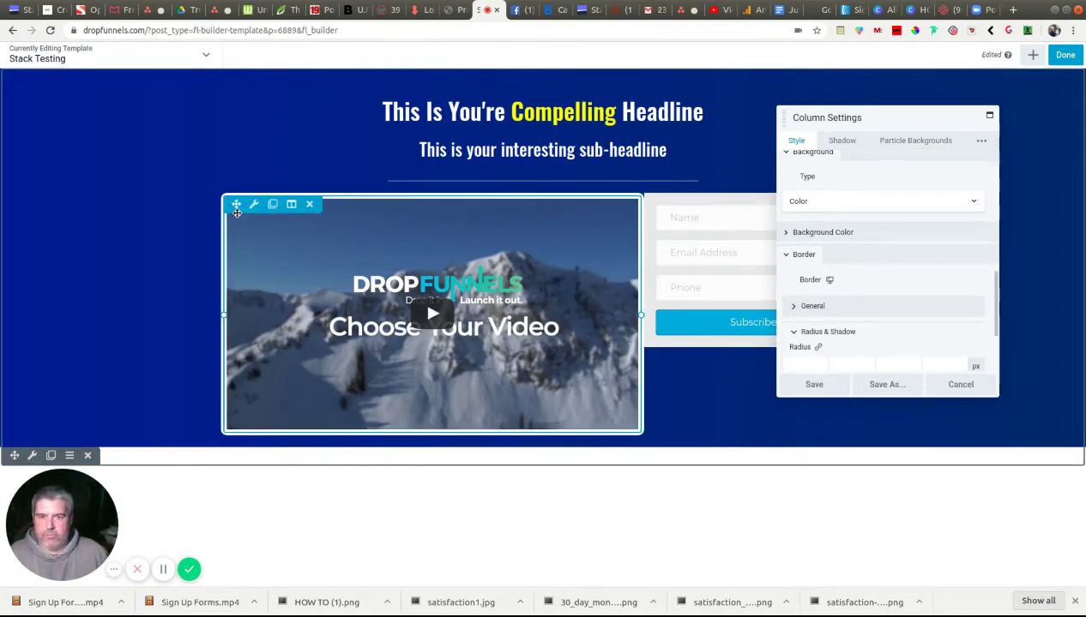
pyautogui.click(828, 333)
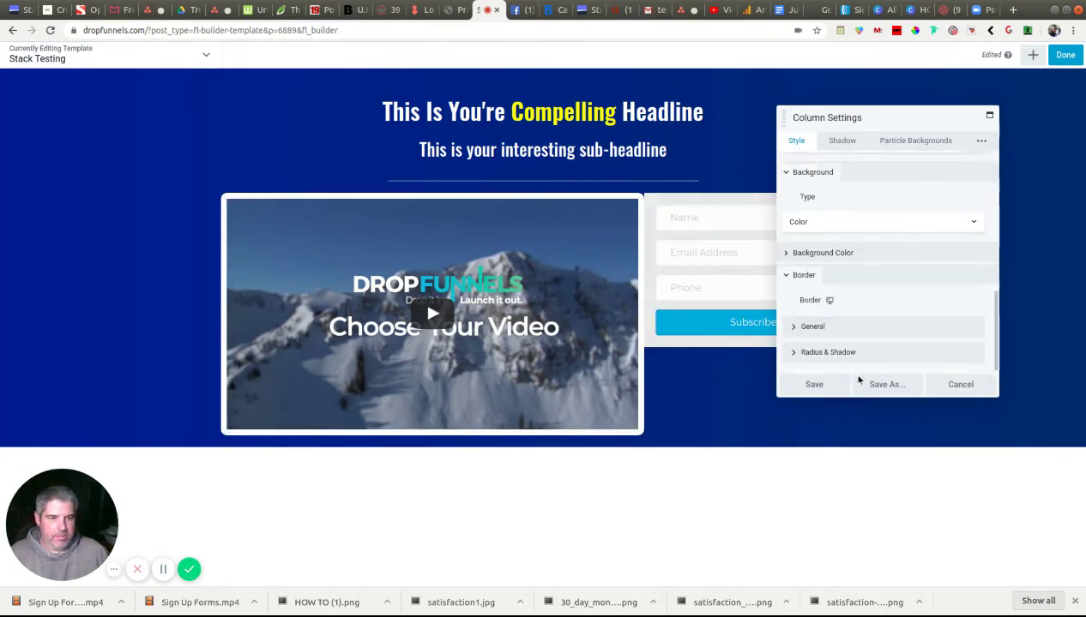
pyautogui.click(853, 353)
pyautogui.scroll(-3, 858, 317)
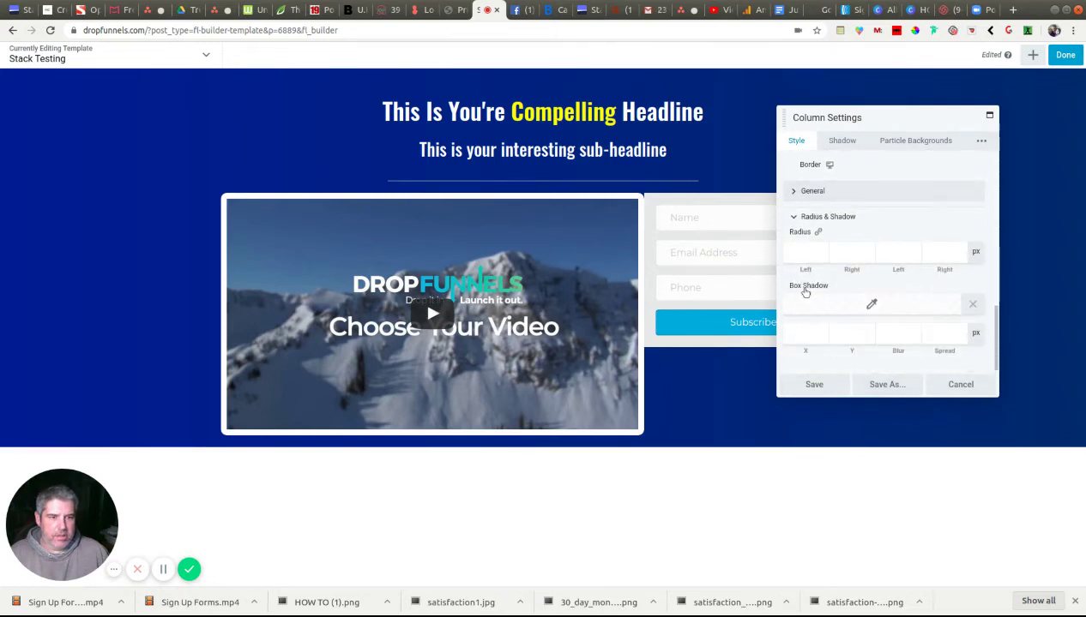
pyautogui.click(817, 232)
pyautogui.click(804, 254)
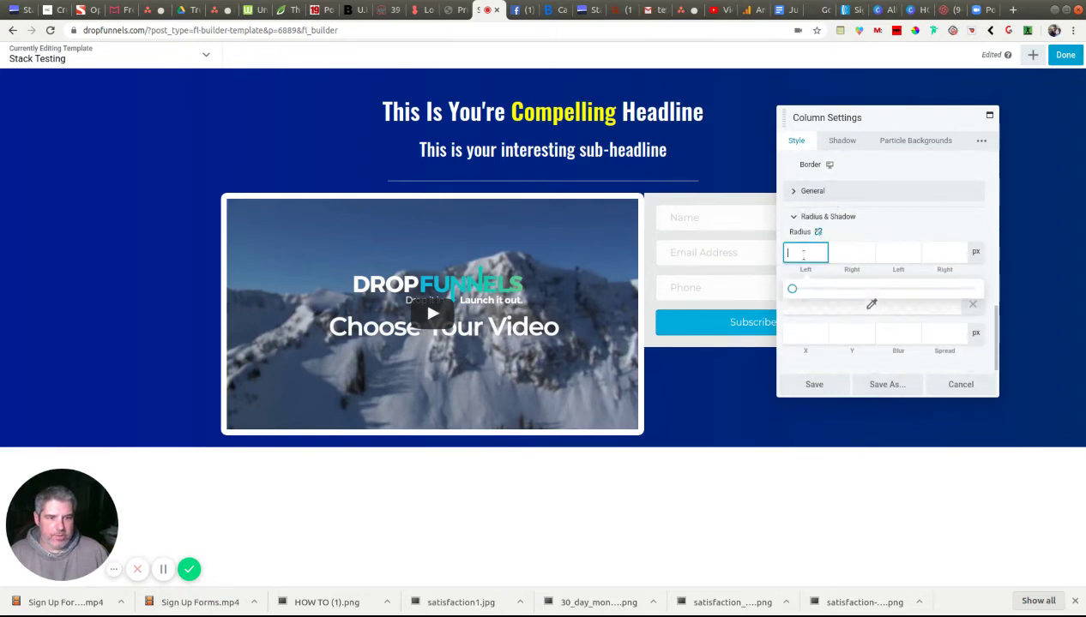
pyautogui.write('10')
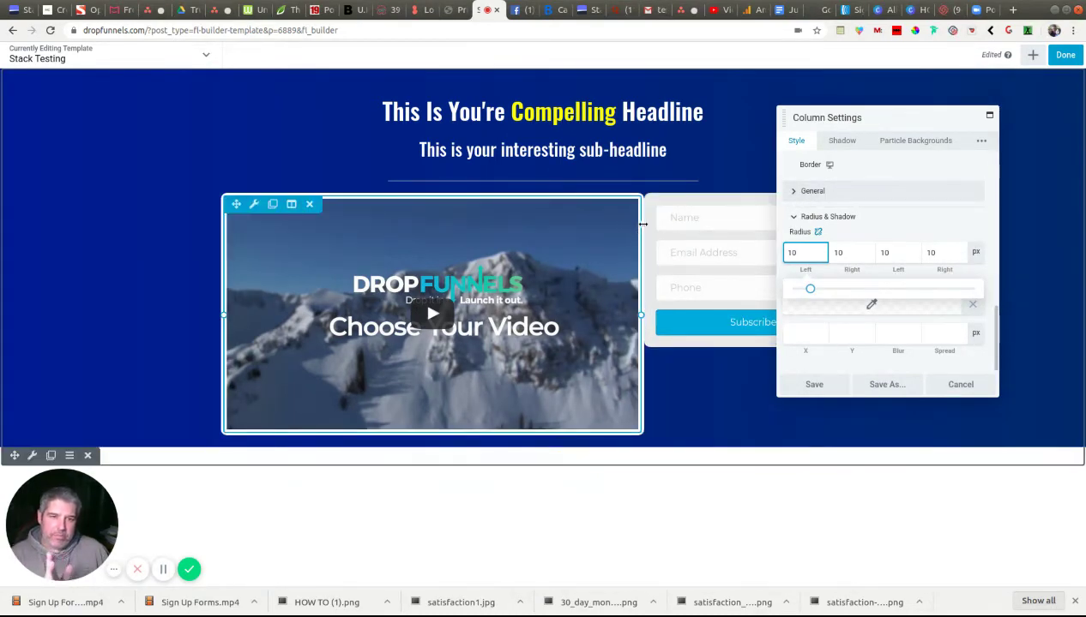
# - Try a 20 px left margin on the opt-in form's column, set it to 10 px instead, and save the column settings
pyautogui.click(981, 144)
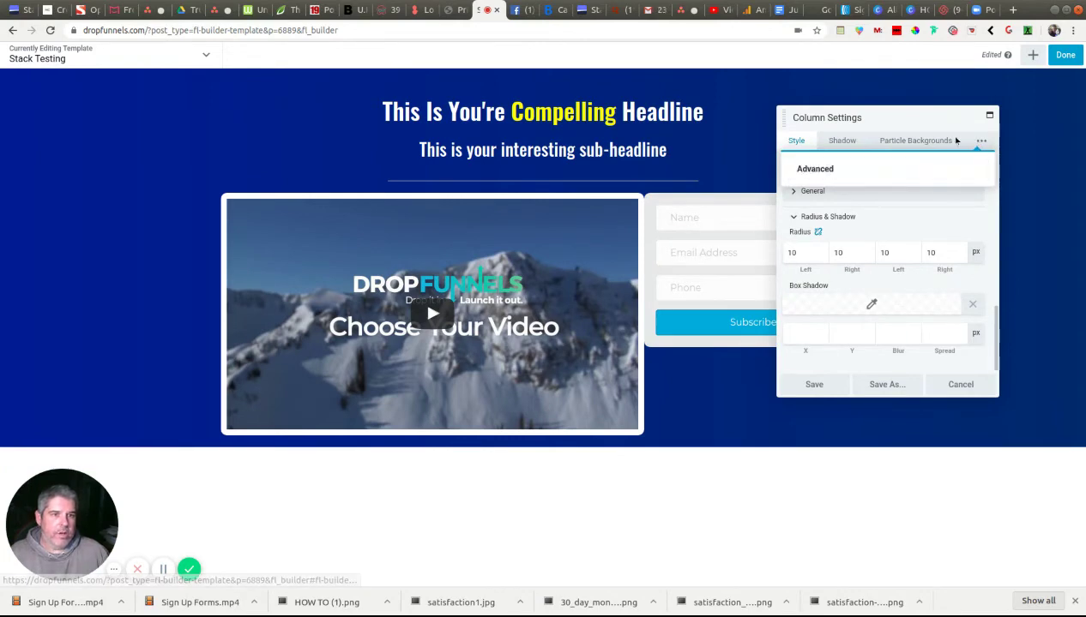
pyautogui.click(819, 171)
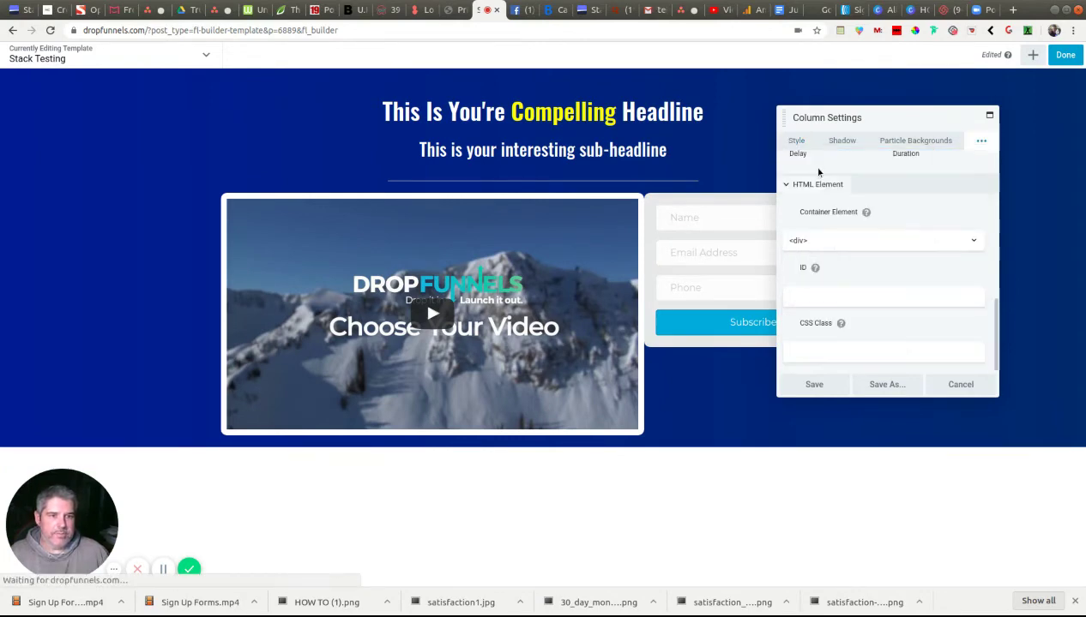
pyautogui.scroll(6, 894, 239)
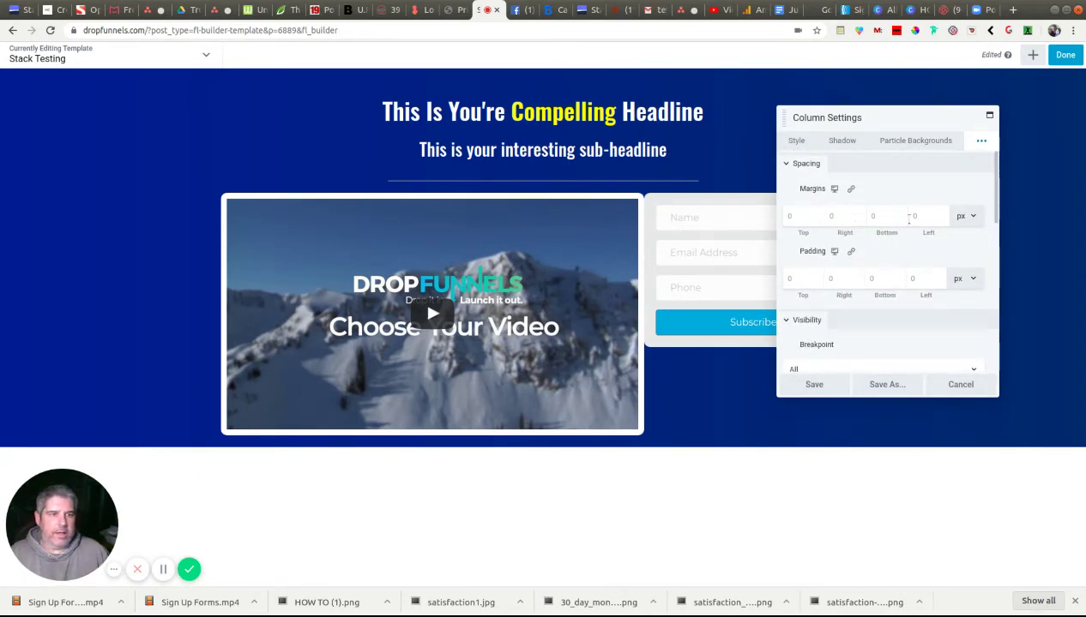
pyautogui.click(917, 215)
pyautogui.write('20')
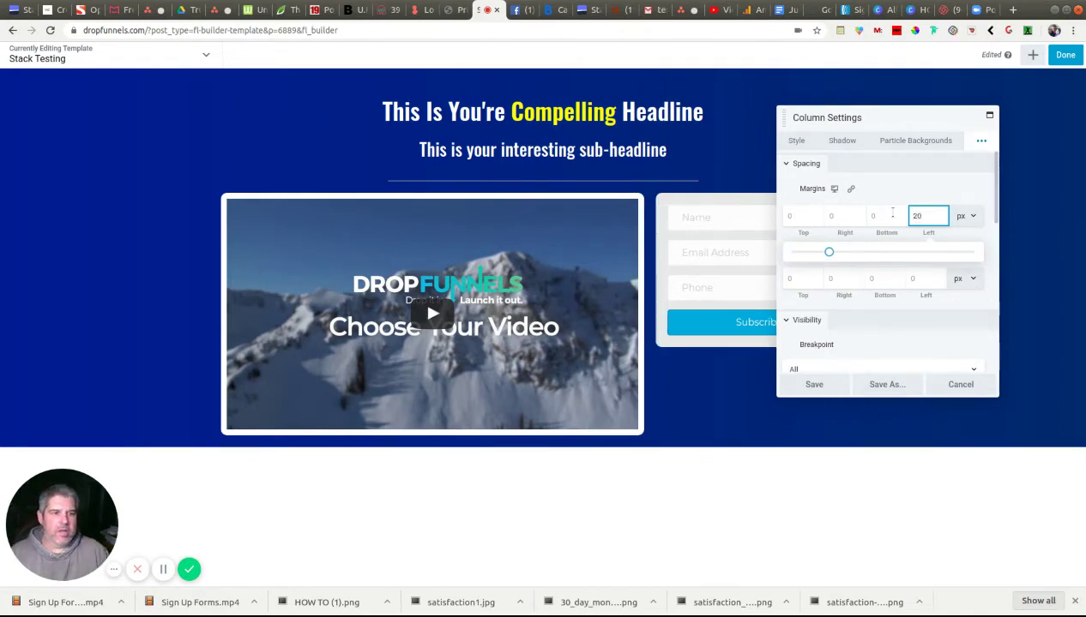
pyautogui.press('BackSpace')
pyautogui.press('BackSpace')
pyautogui.write('10')
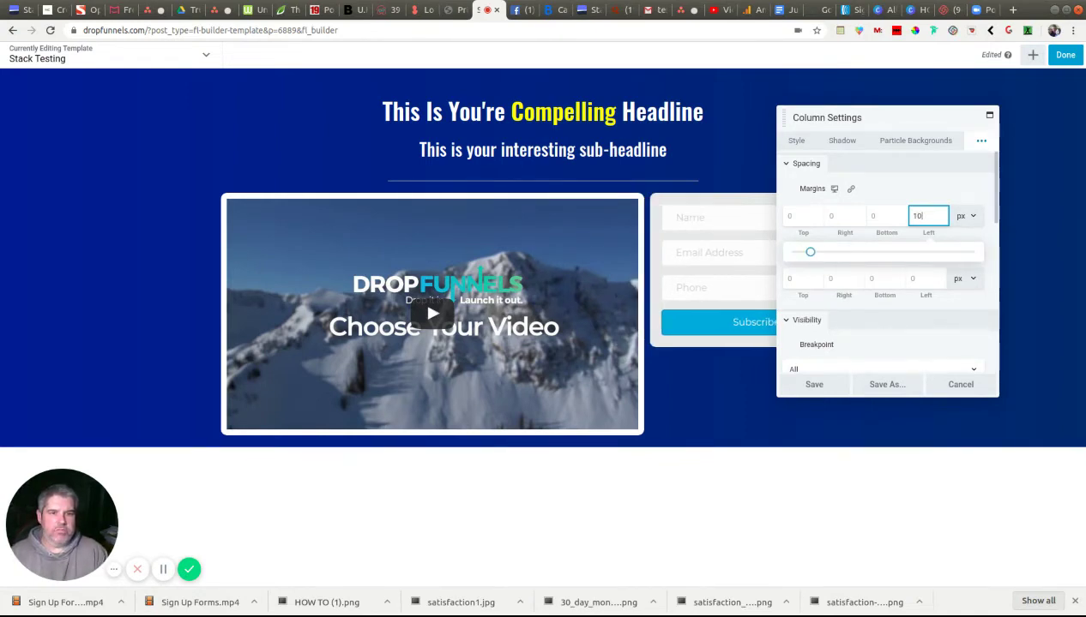
pyautogui.click(808, 392)
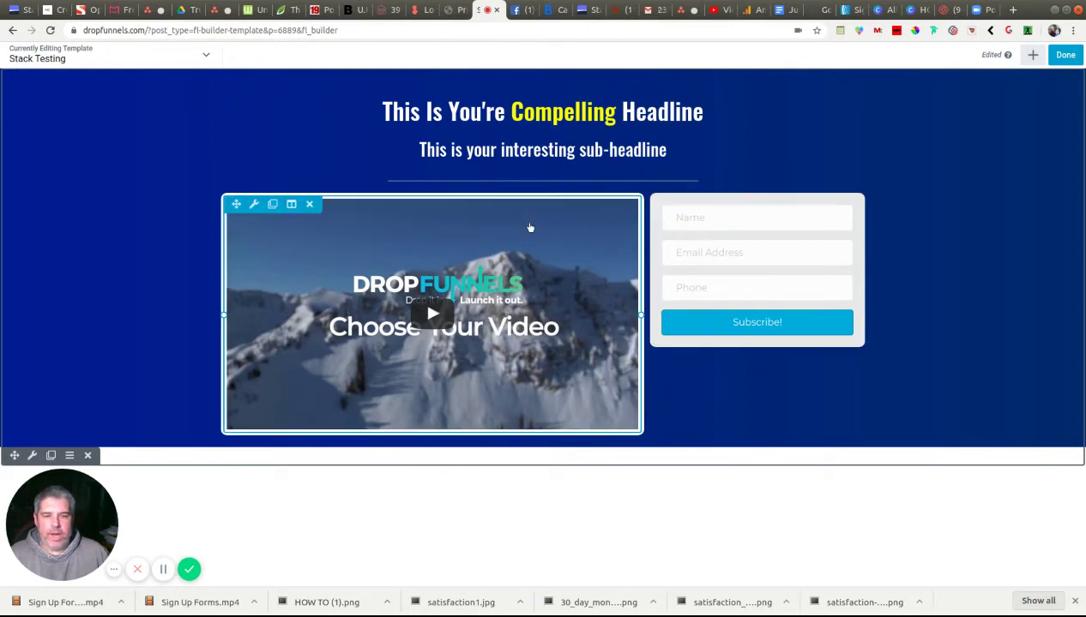
# - Set Equalize Heights to Yes in the style settings of the video's column
pyautogui.click(292, 205)
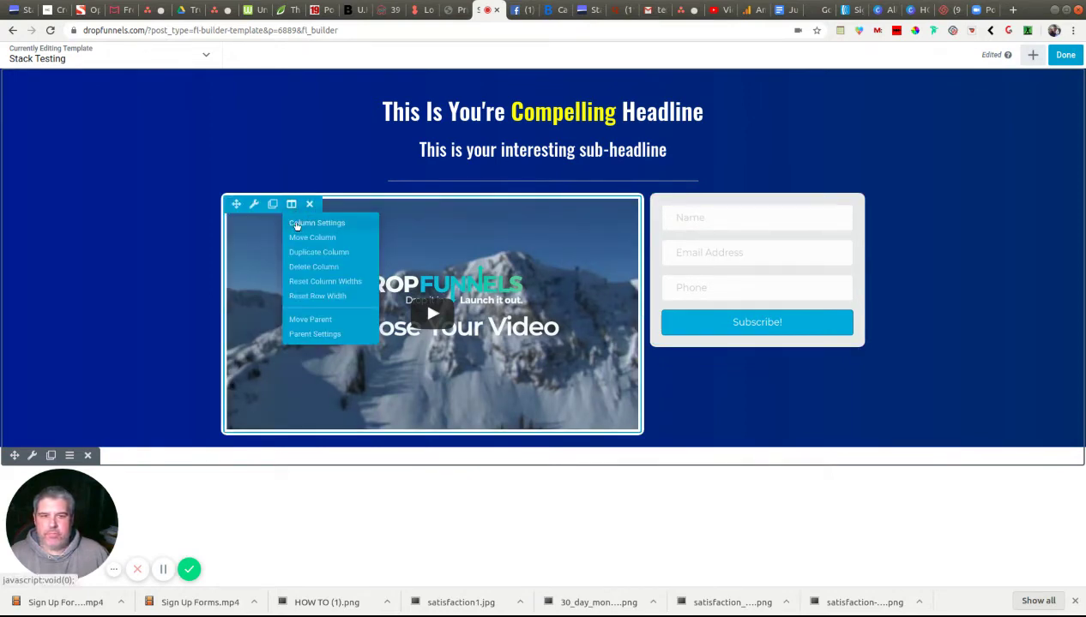
pyautogui.click(297, 225)
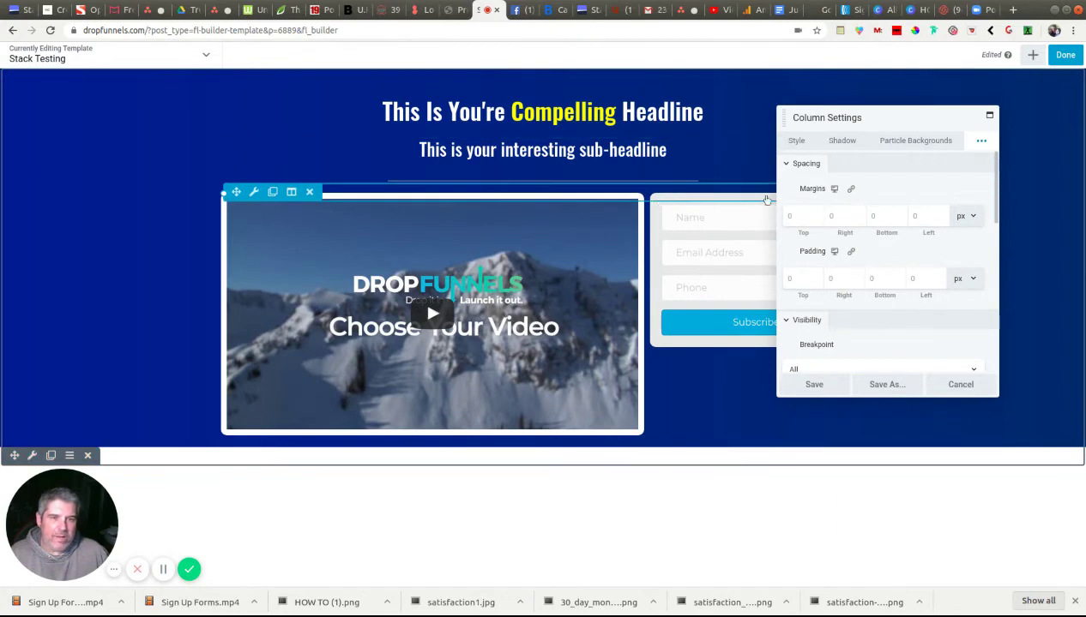
pyautogui.click(798, 141)
pyautogui.scroll(-2, 796, 207)
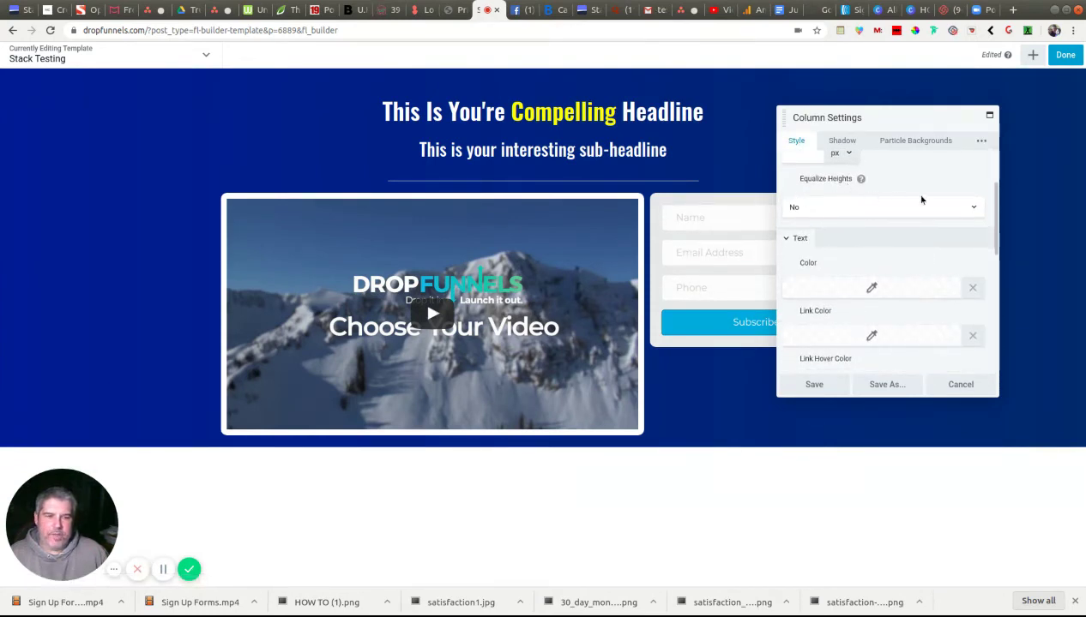
pyautogui.click(928, 208)
pyautogui.click(862, 236)
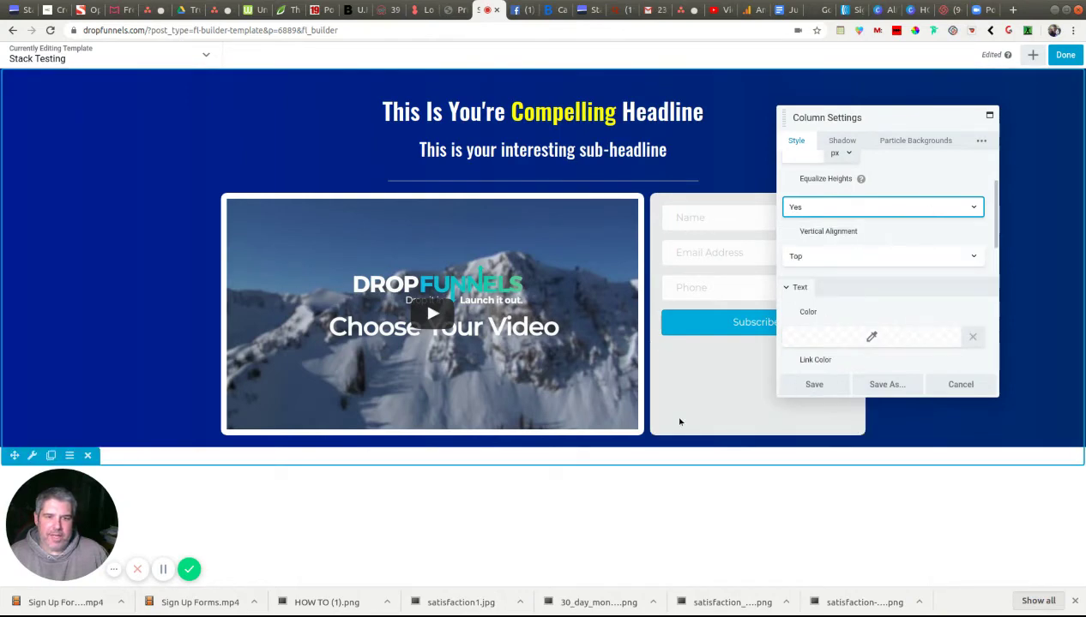
# - Try the Center and Bottom vertical alignments for the equalized columns, return to Top, and save the column settings
pyautogui.scroll(-1, 914, 231)
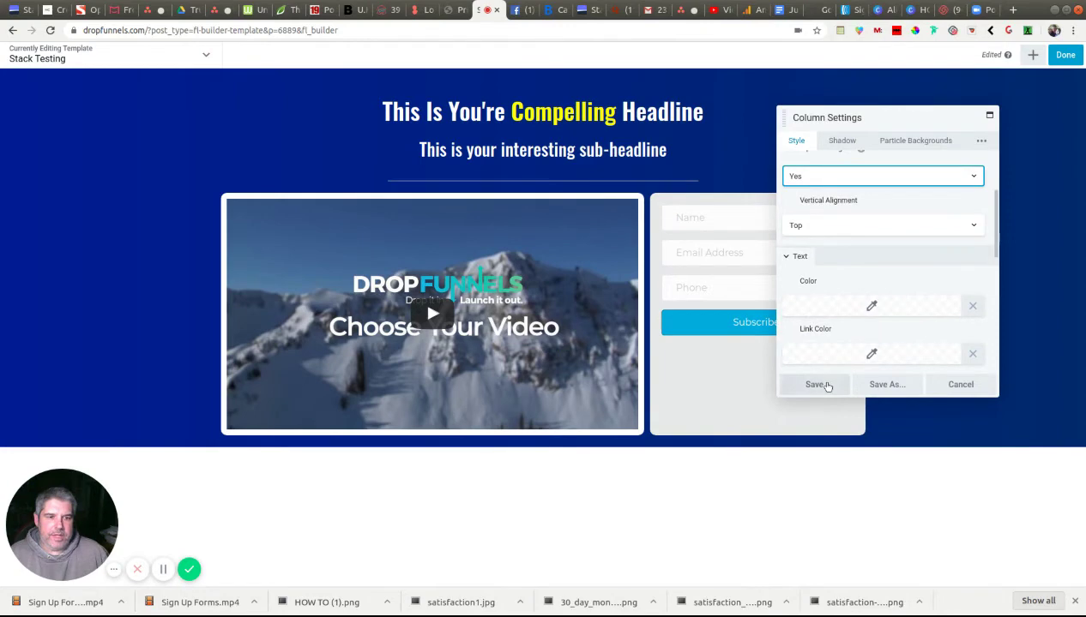
pyautogui.click(858, 225)
pyautogui.click(833, 262)
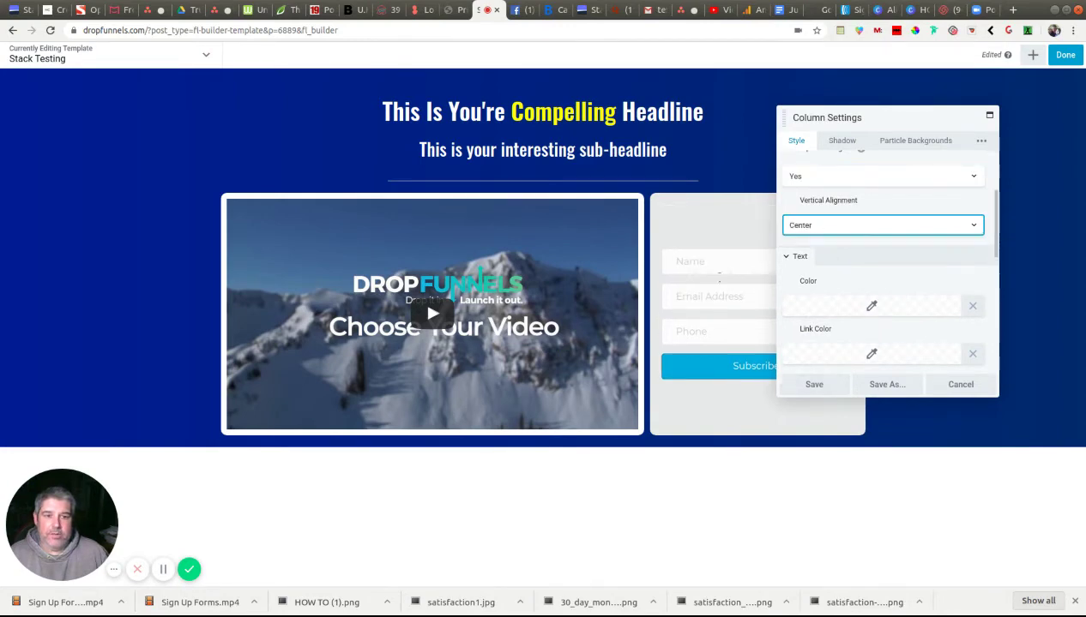
pyautogui.click(918, 225)
pyautogui.click(896, 251)
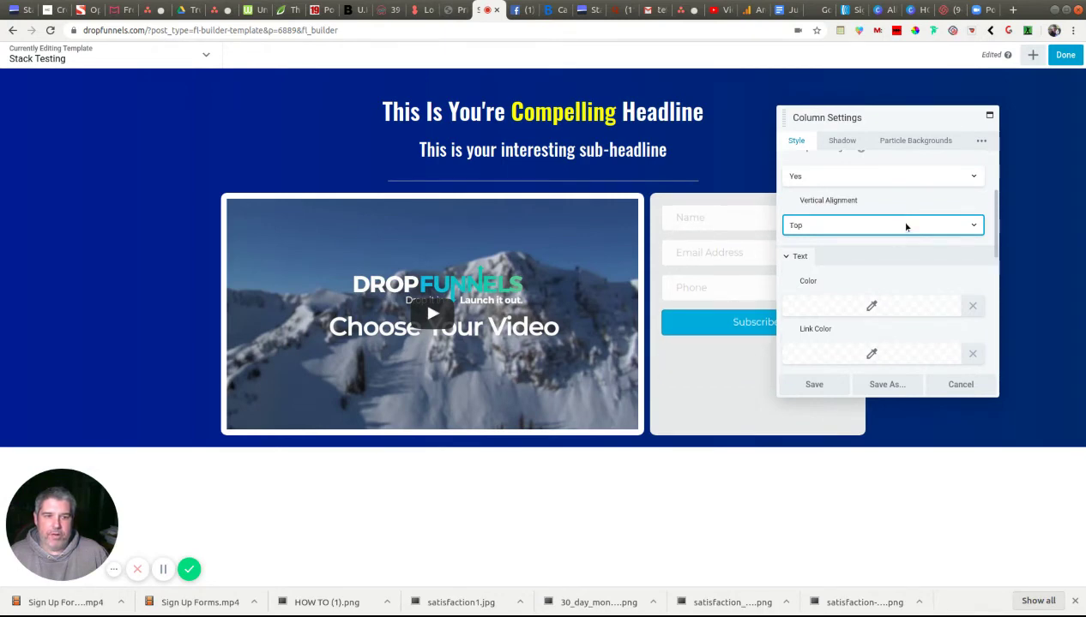
pyautogui.click(906, 226)
pyautogui.click(878, 283)
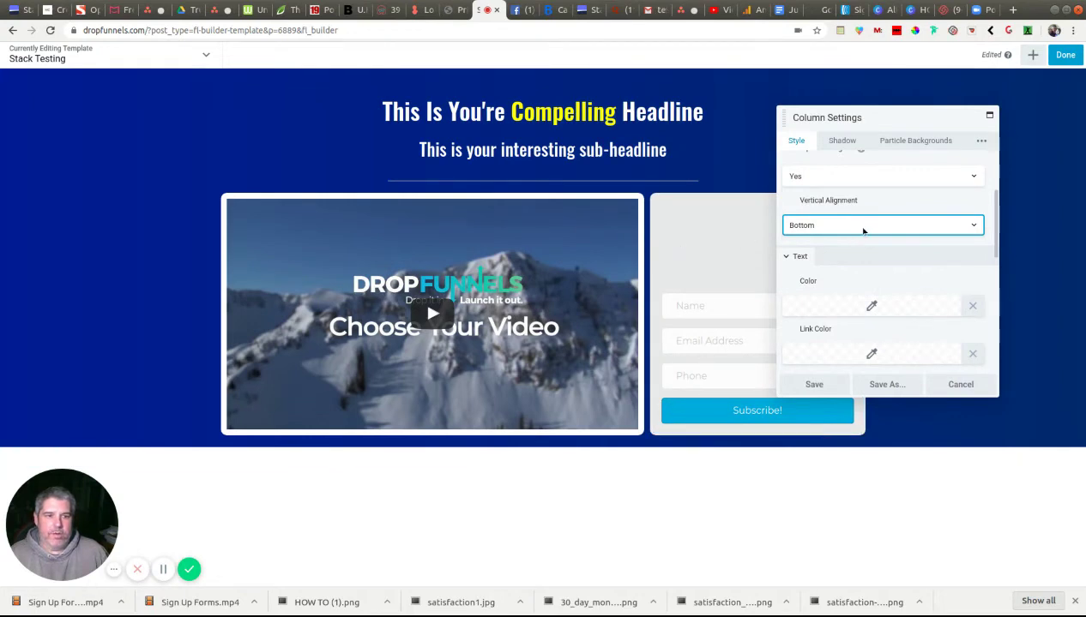
pyautogui.click(858, 244)
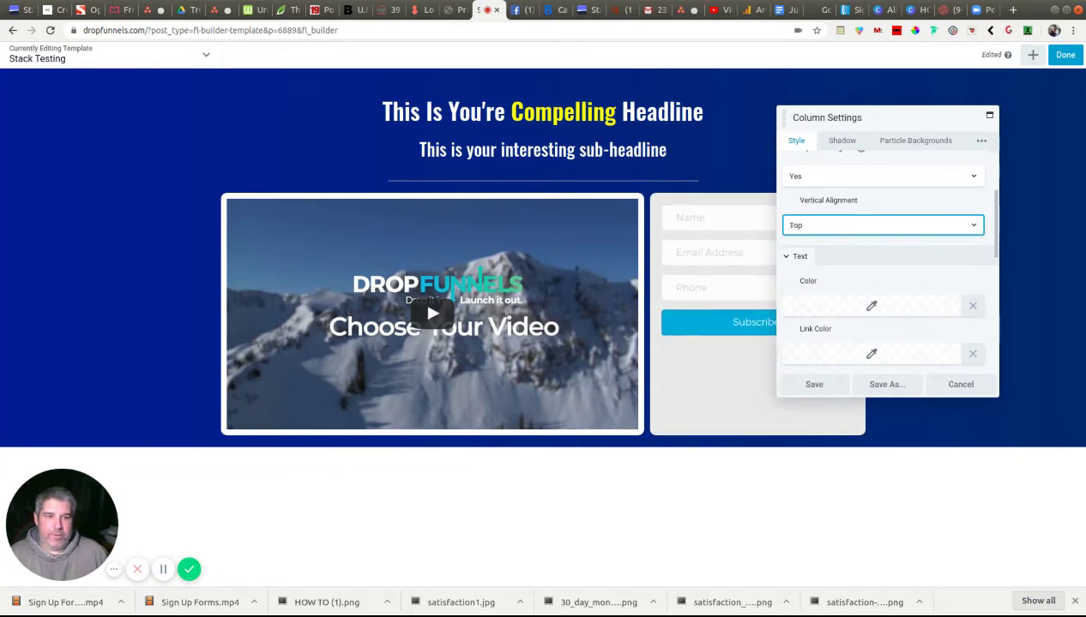
pyautogui.click(814, 385)
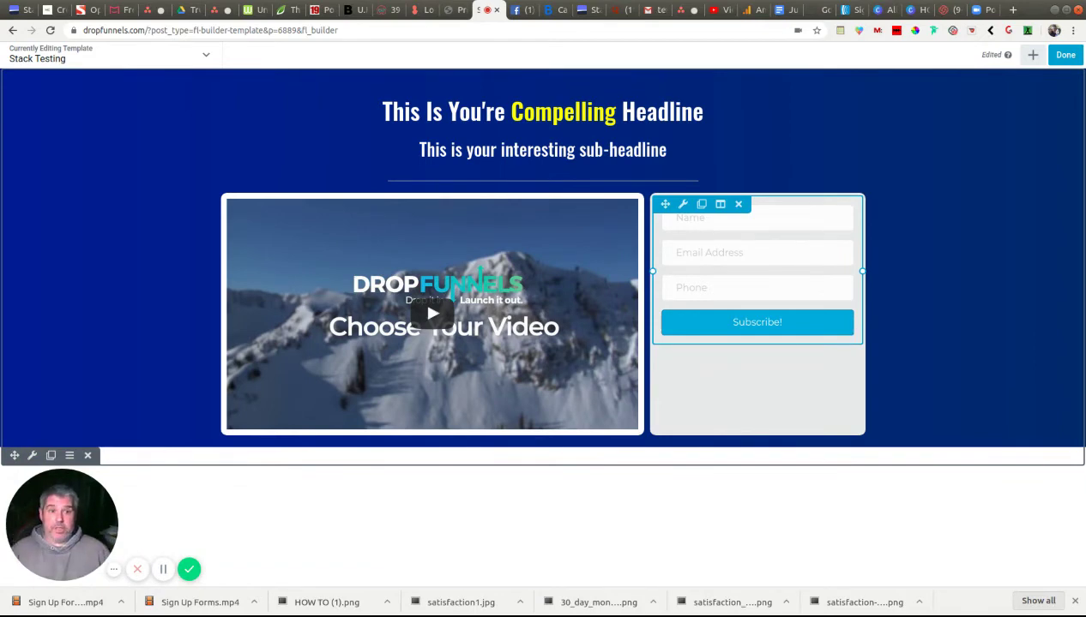
# - Add a Text Editor module above the opt-in form with the centered text "Sign up here and get this great thing."
pyautogui.click(1033, 54)
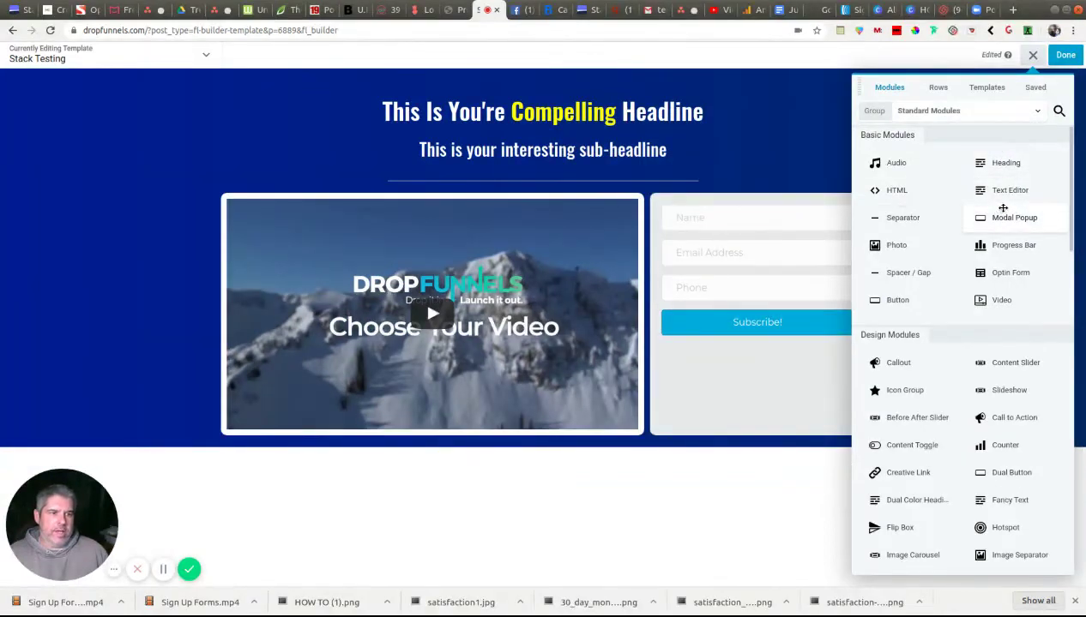
pyautogui.moveTo(1009, 191); pyautogui.dragTo(715, 247)
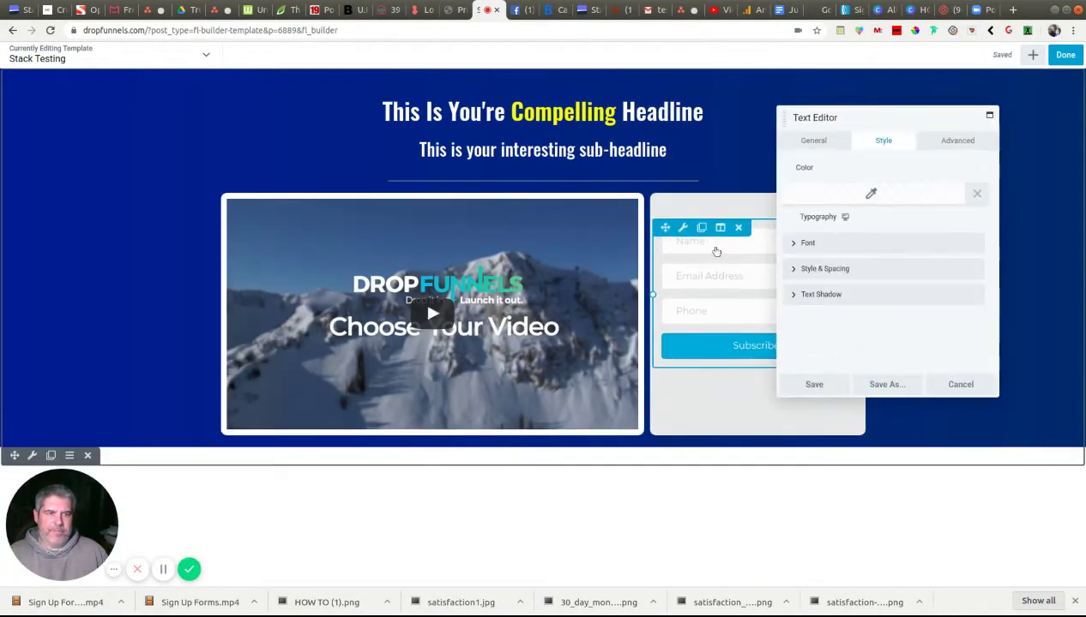
pyautogui.click(815, 141)
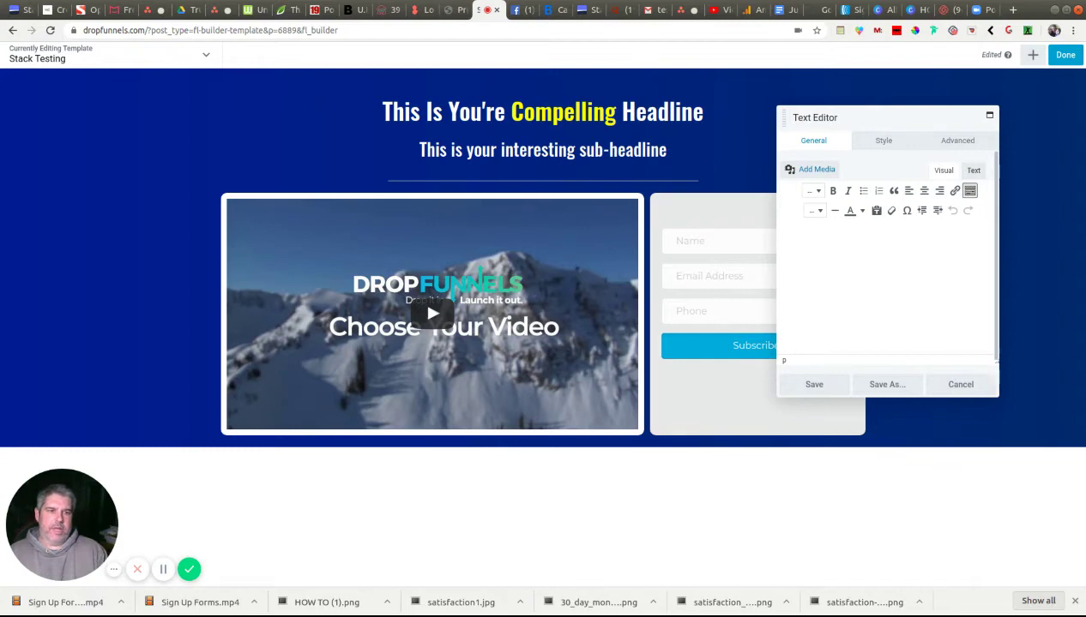
pyautogui.write('Si')
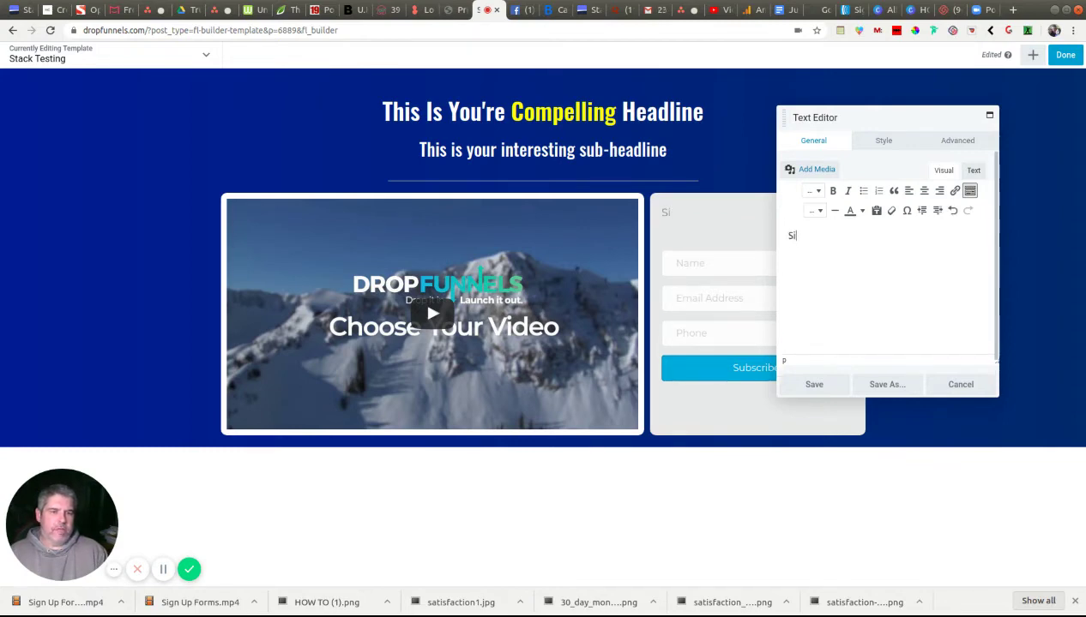
pyautogui.write('gn up ')
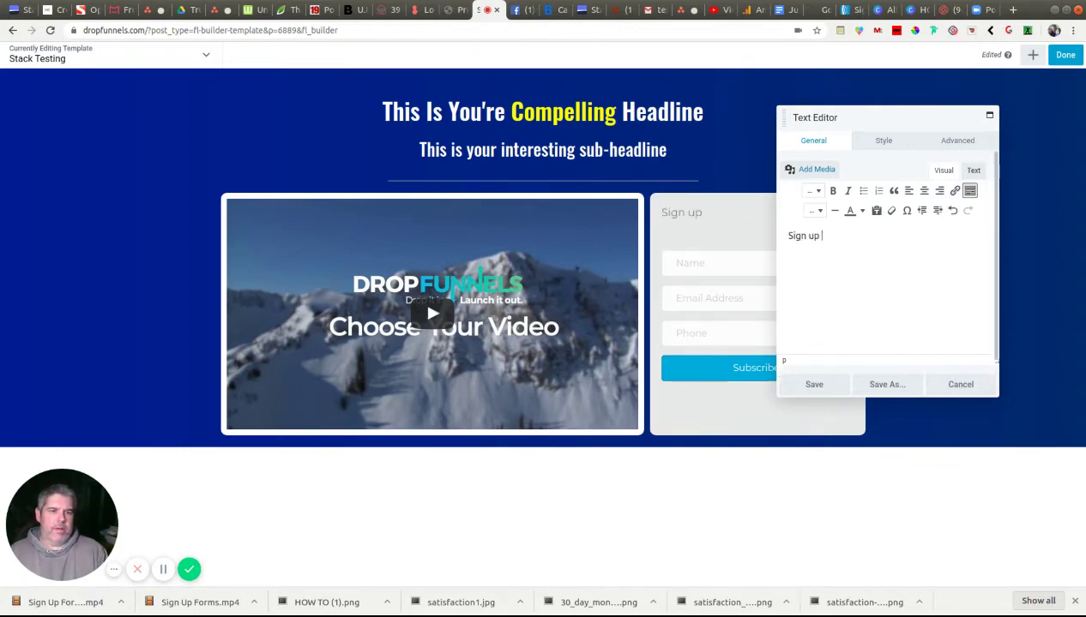
pyautogui.write('here and')
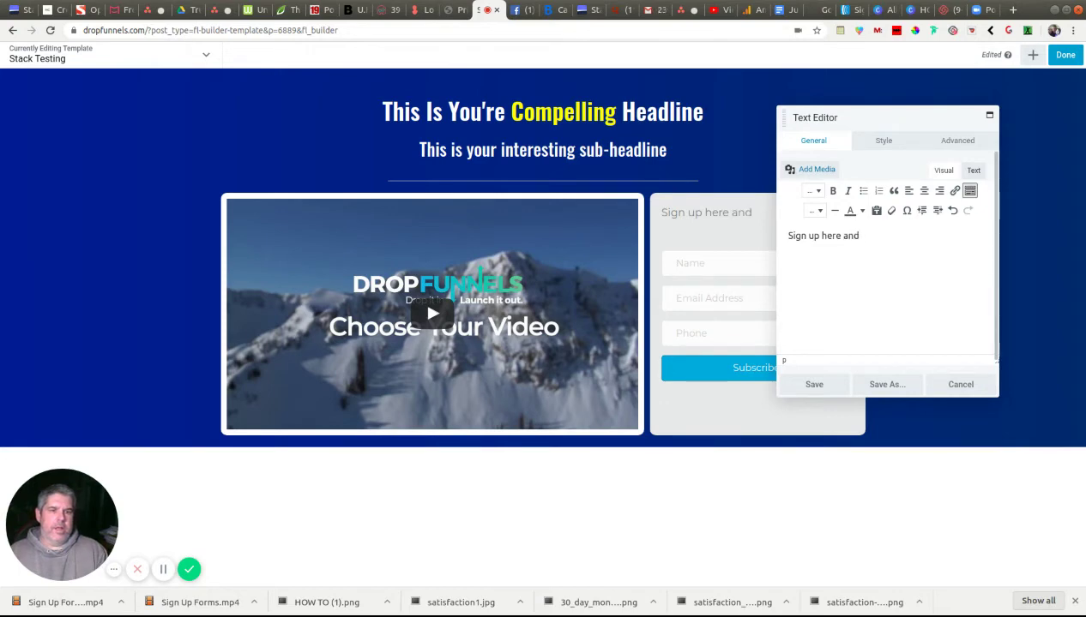
pyautogui.write(' get this')
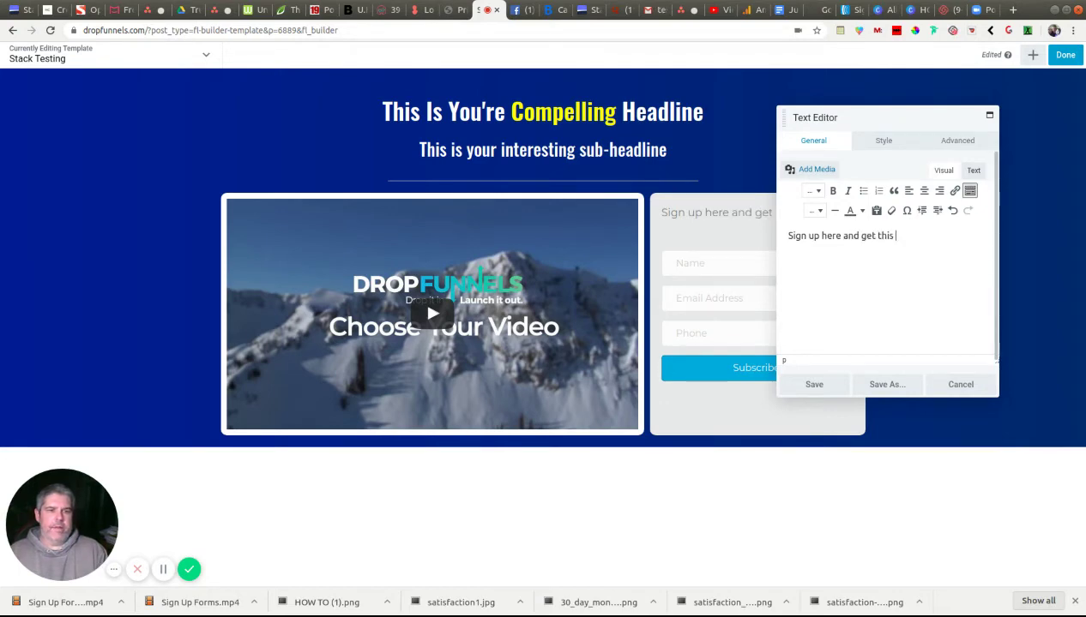
pyautogui.write(' great thing')
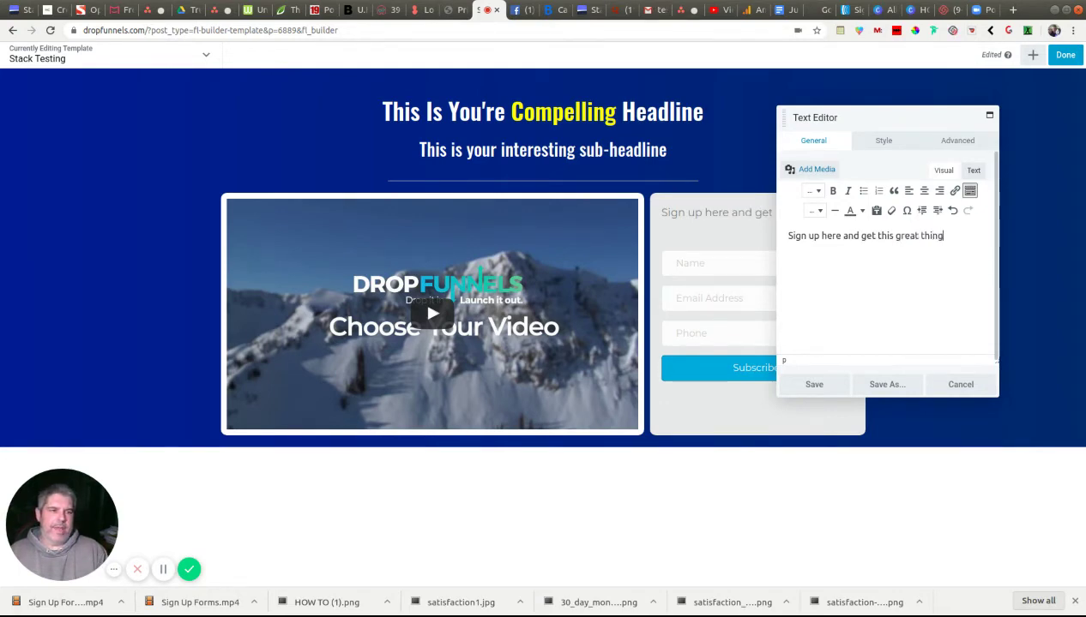
pyautogui.write('.')
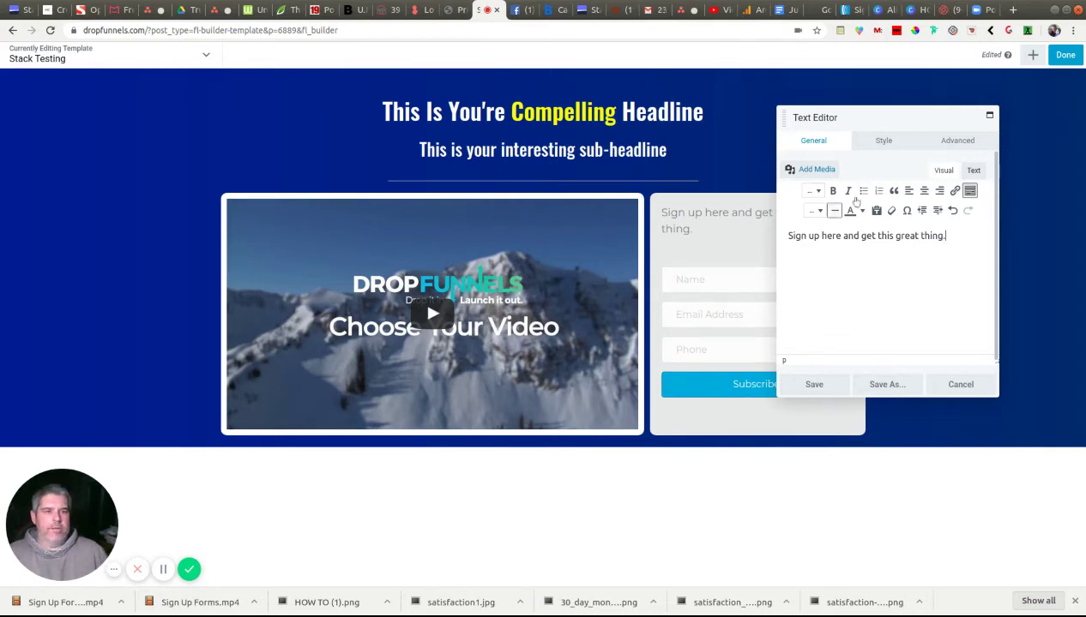
pyautogui.moveTo(920, 119); pyautogui.dragTo(996, 112)
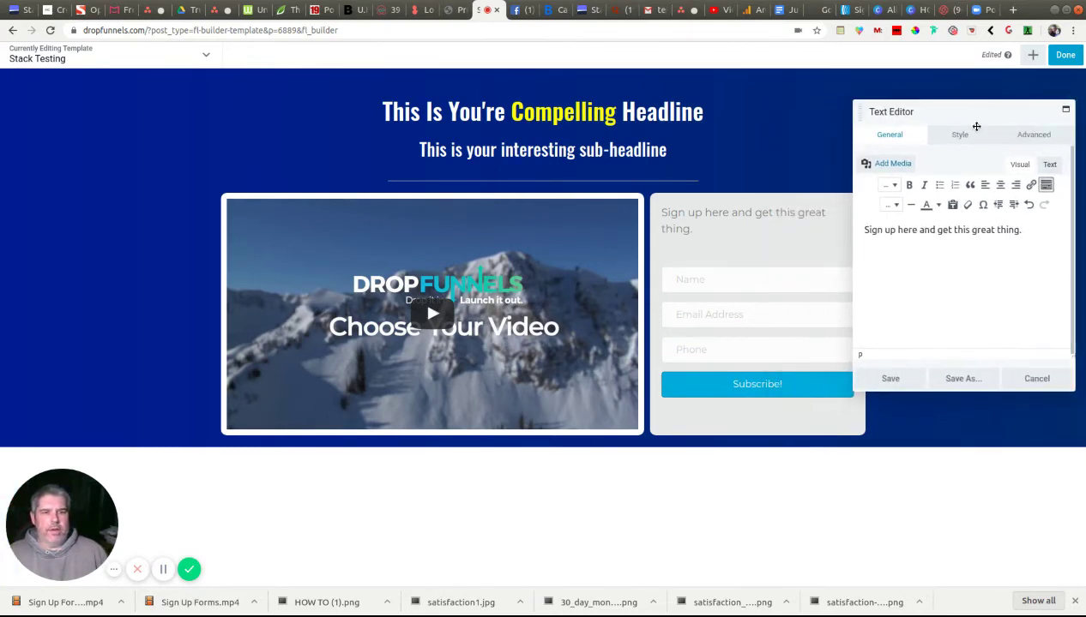
pyautogui.click(1000, 186)
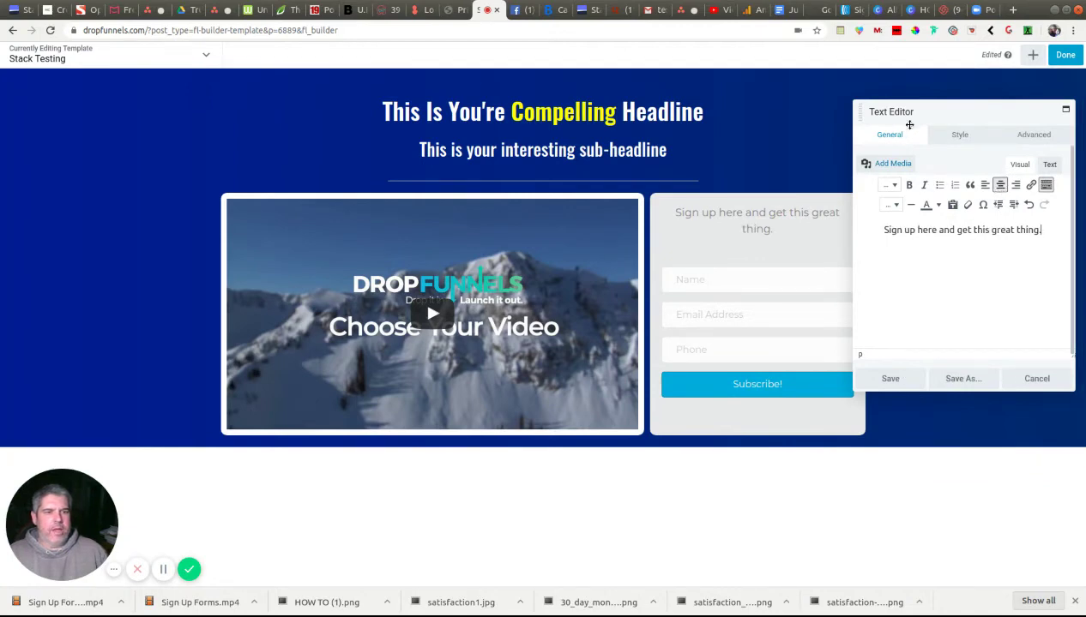
# - Try the preset color #808080 on the opt-in column's intro text, then set the text color to the preset #5b5b5b
pyautogui.click(959, 137)
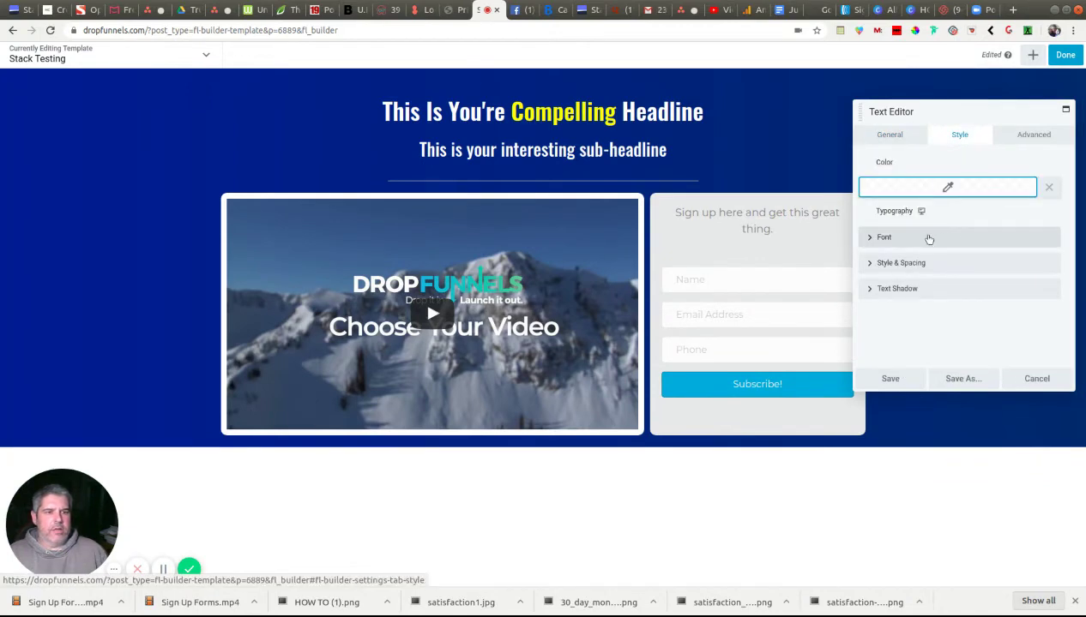
pyautogui.click(947, 189)
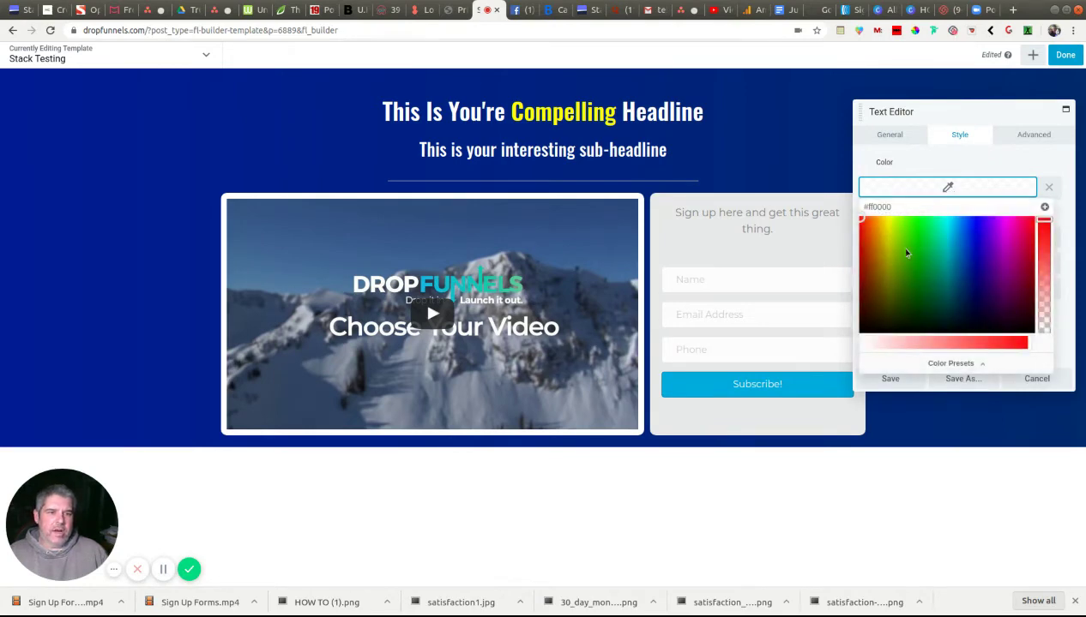
pyautogui.click(932, 367)
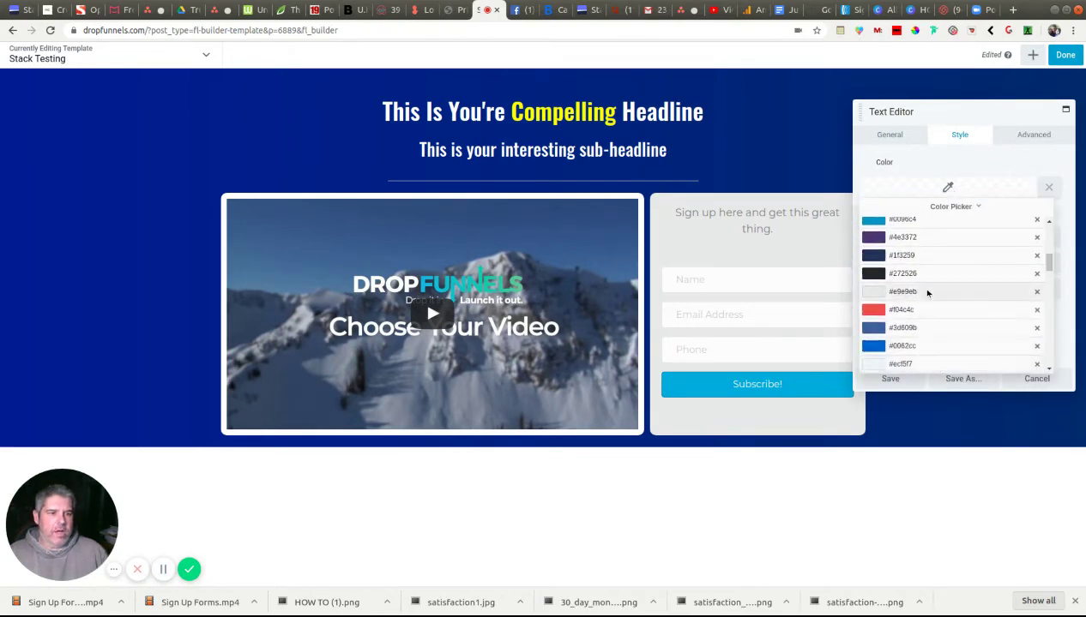
pyautogui.scroll(5, 927, 291)
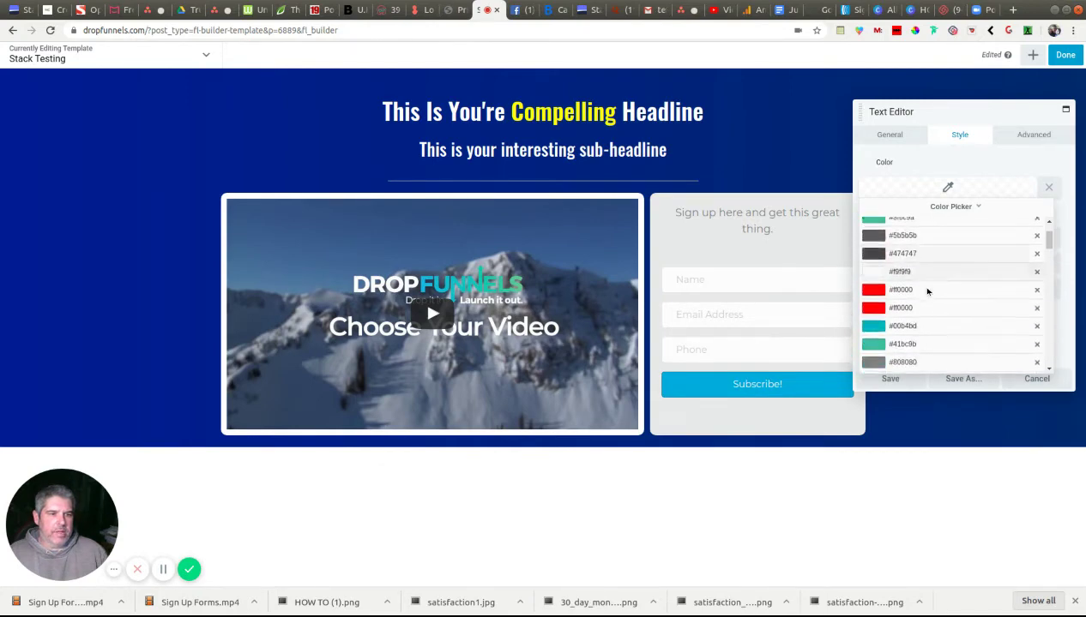
pyautogui.scroll(2, 927, 291)
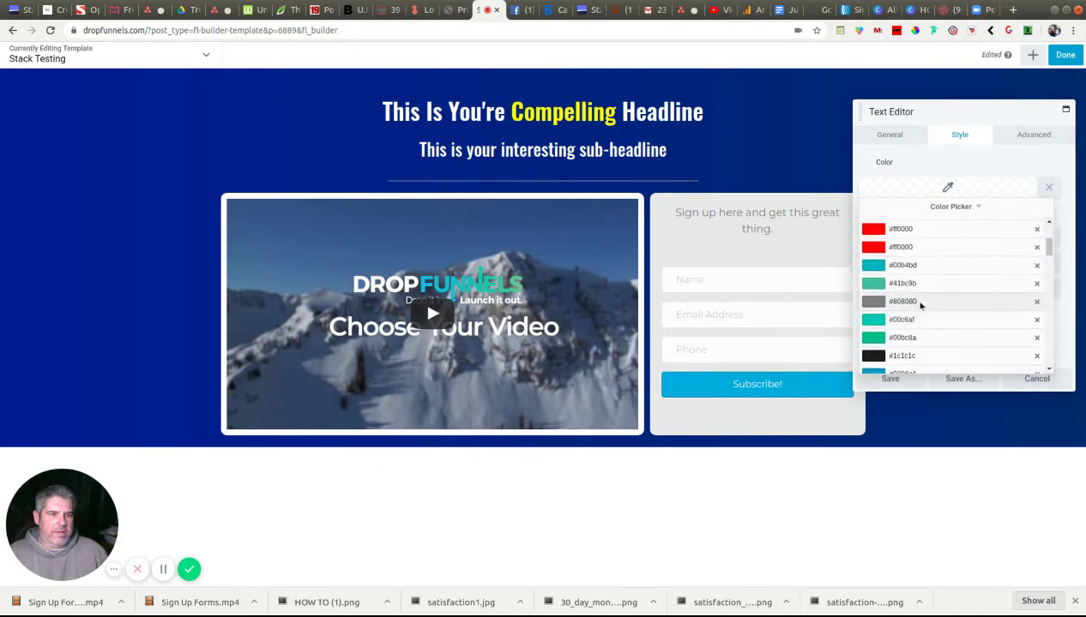
pyautogui.click(918, 303)
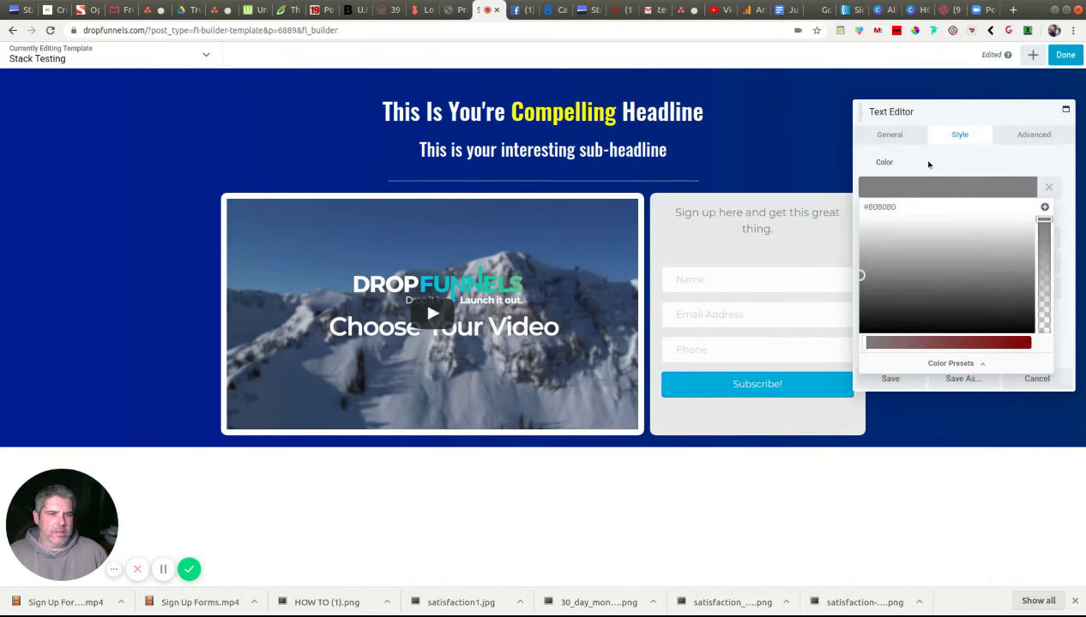
pyautogui.click(933, 195)
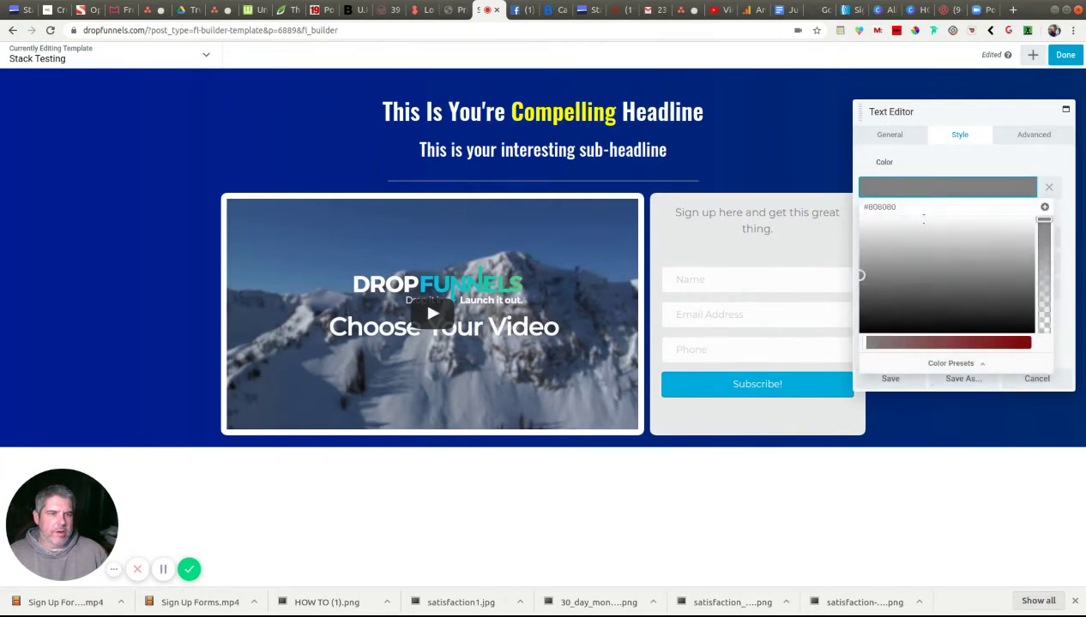
pyautogui.click(935, 364)
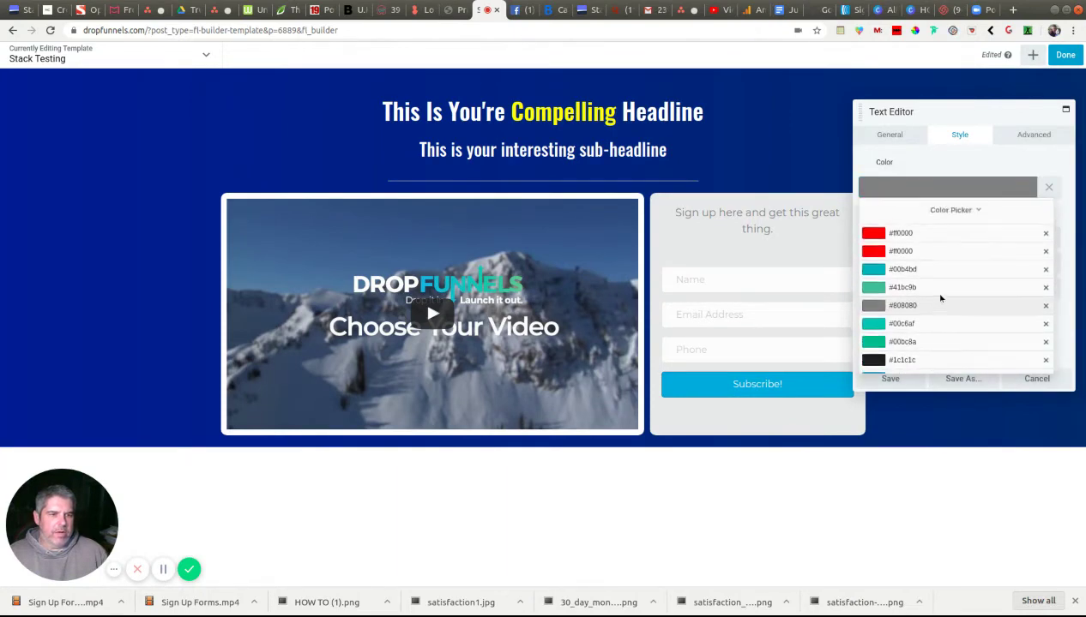
pyautogui.scroll(3, 940, 299)
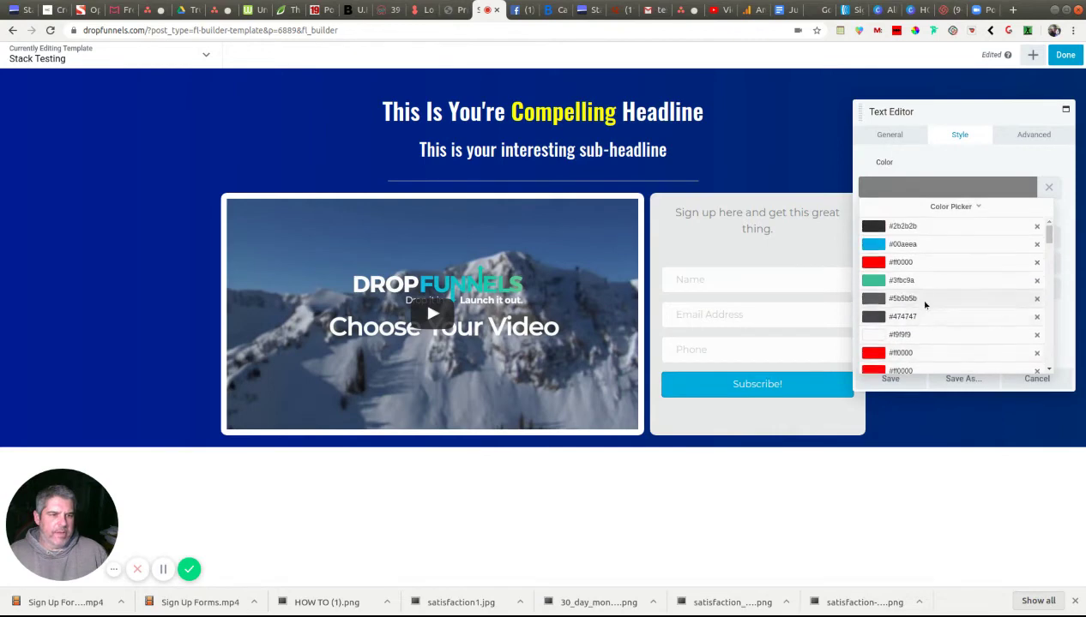
pyautogui.click(925, 300)
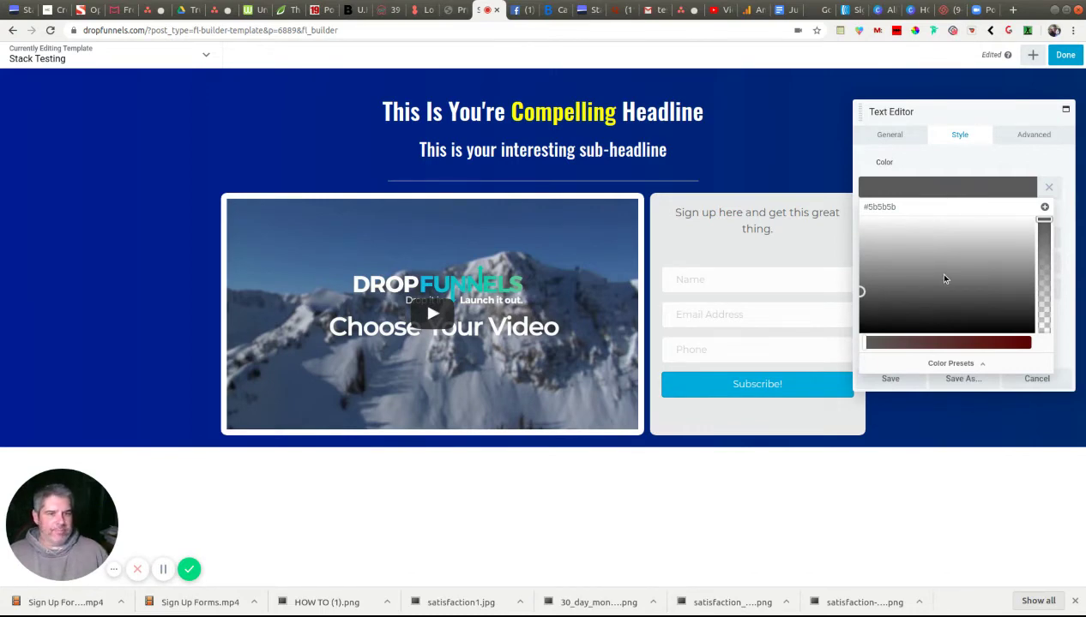
pyautogui.click(934, 178)
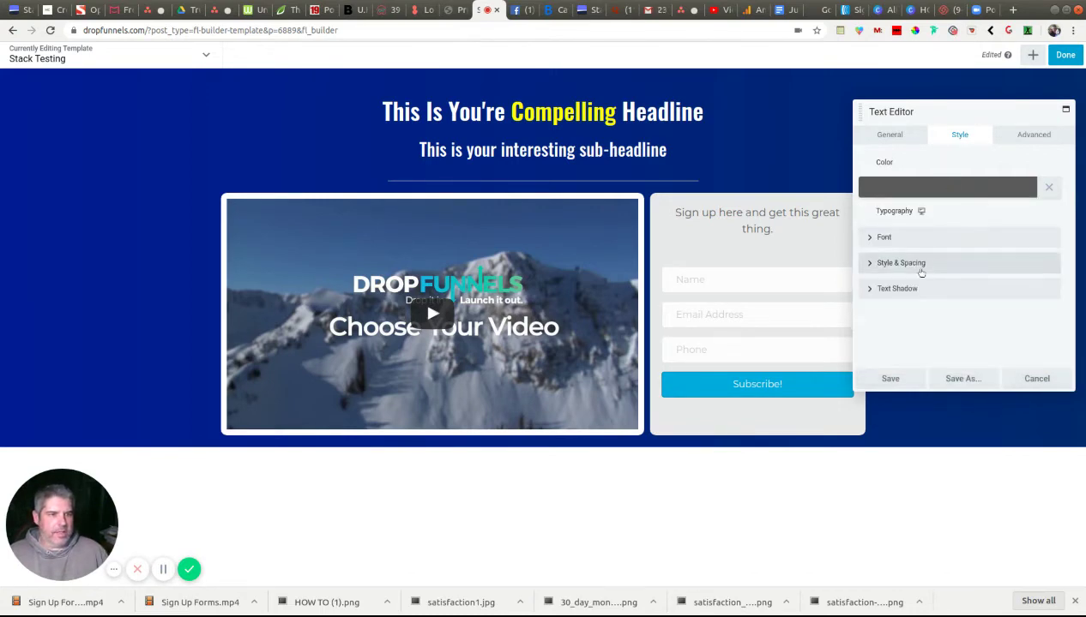
# - Set the intro text's font family to Oswald, trying the Medium weight before choosing Normal
pyautogui.click(878, 238)
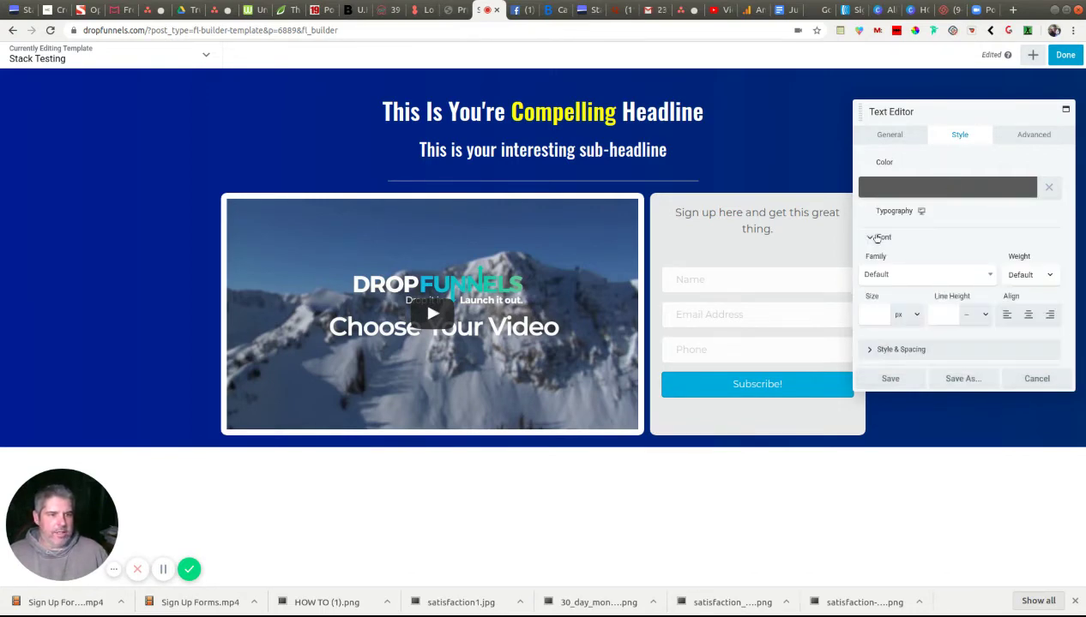
pyautogui.click(931, 276)
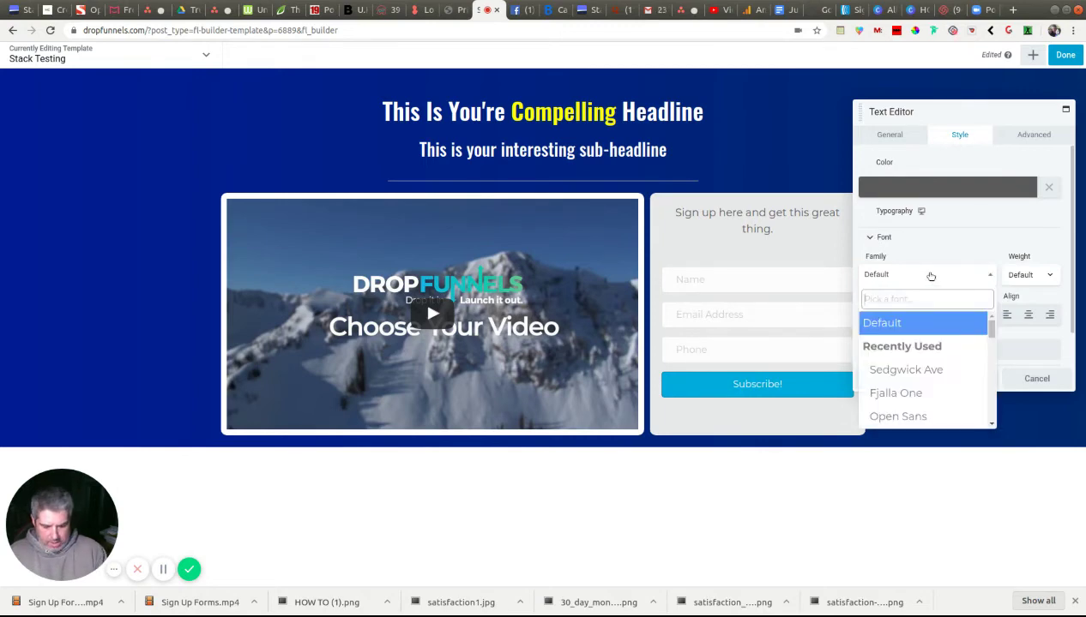
pyautogui.write('Oswalk')
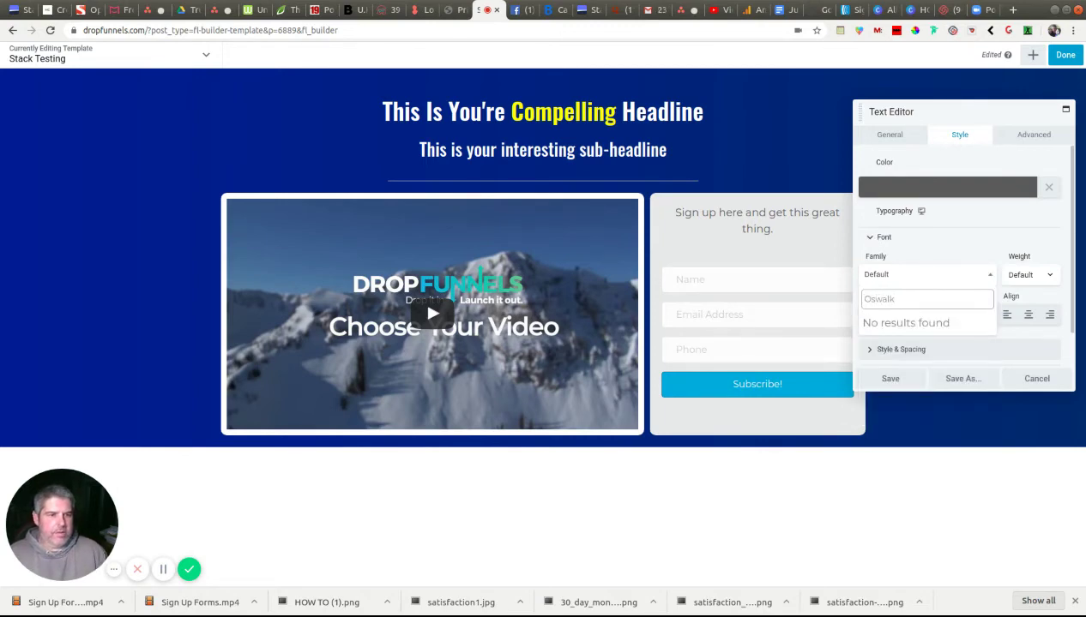
pyautogui.press('BackSpace')
pyautogui.write('d')
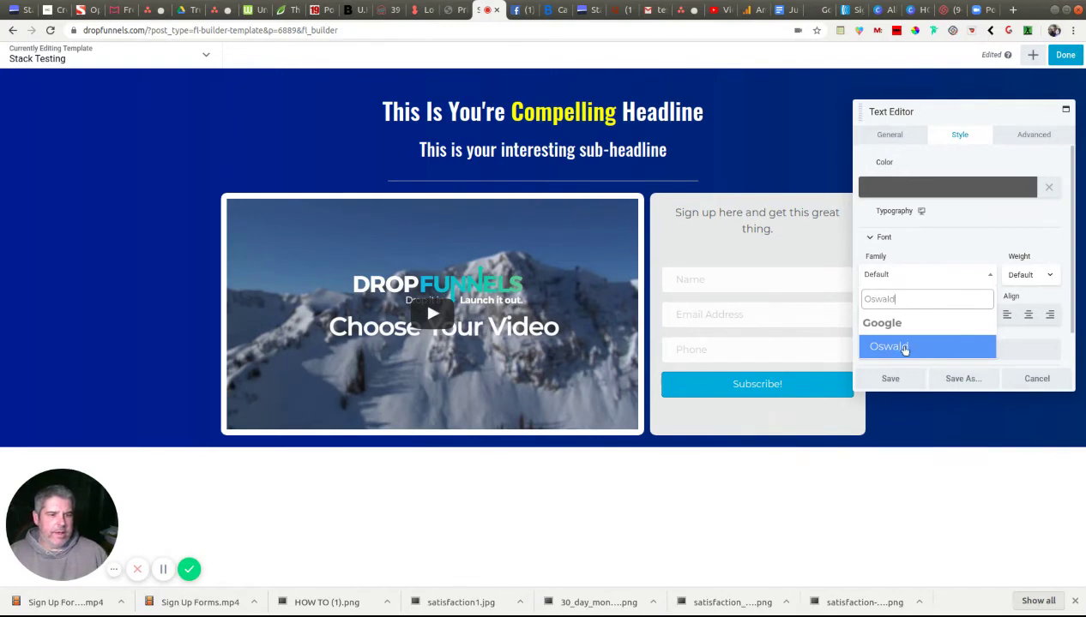
pyautogui.click(904, 348)
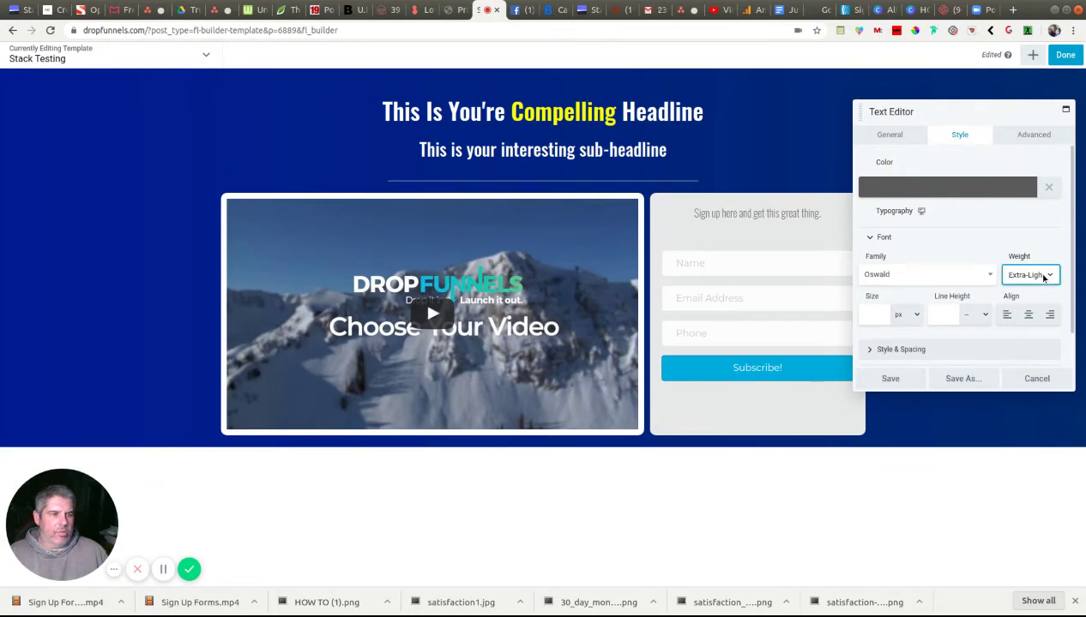
pyautogui.click(1047, 306)
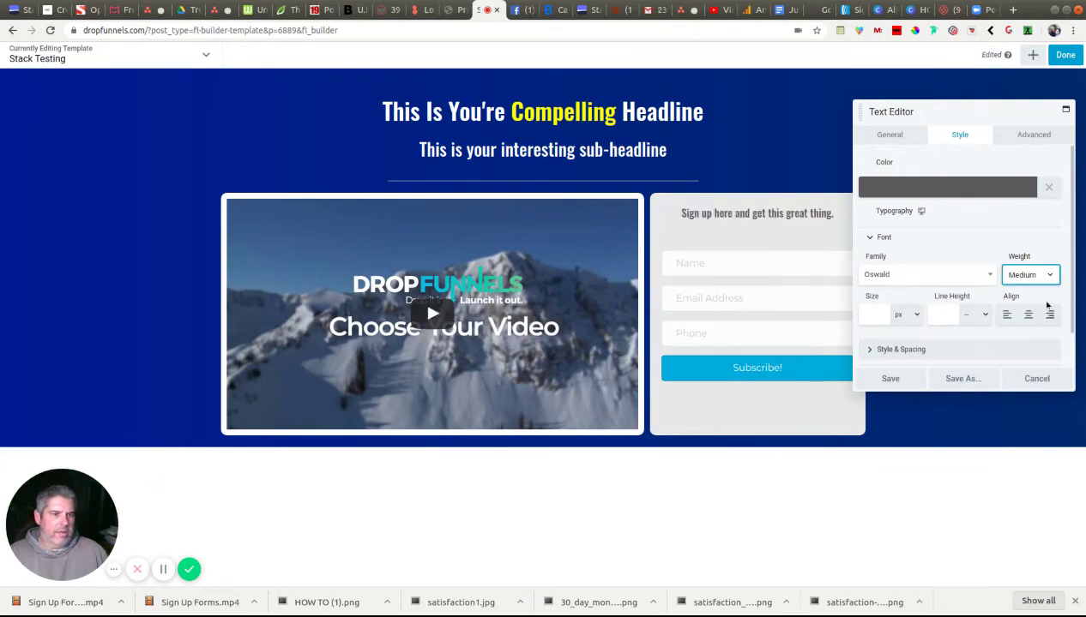
pyautogui.click(1048, 276)
pyautogui.click(1039, 342)
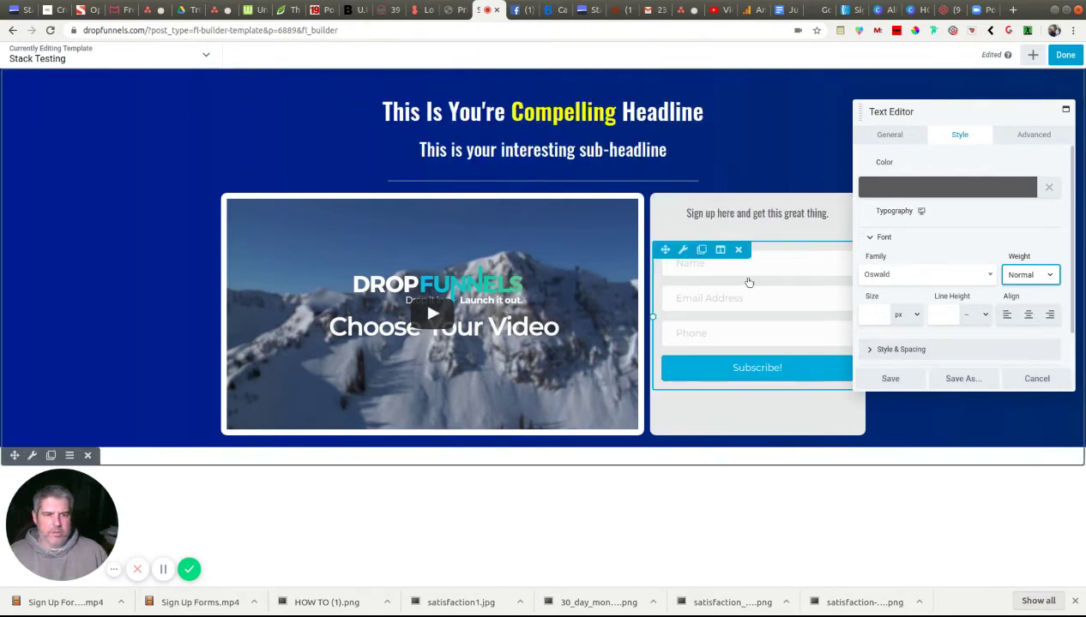
# - Set the intro text's font size to 24 px and save the Text Editor module
pyautogui.click(874, 313)
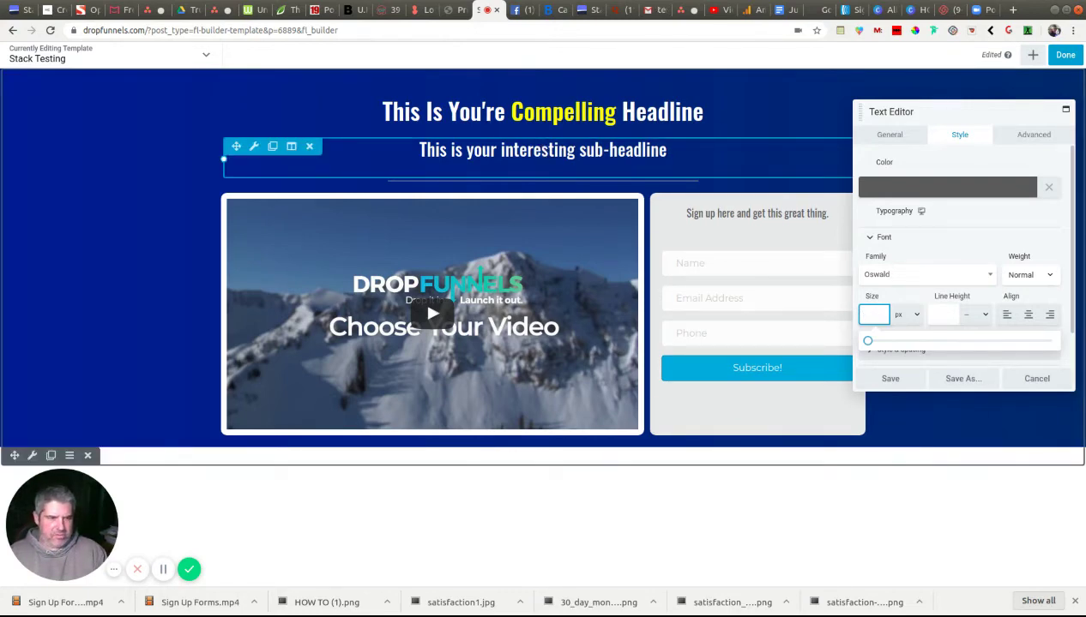
pyautogui.write('24')
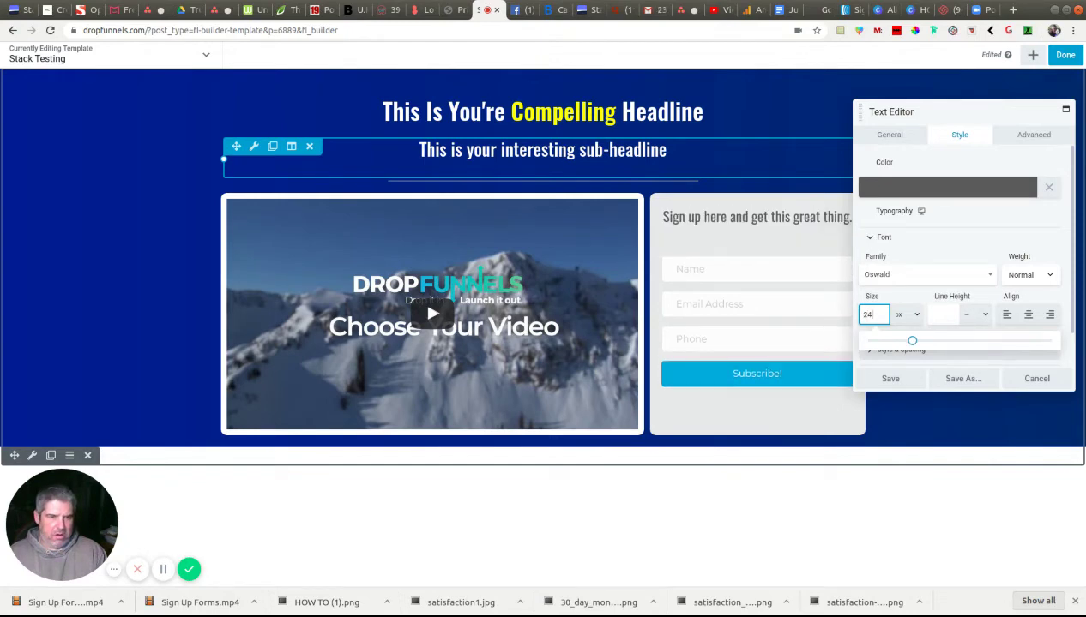
pyautogui.click(890, 378)
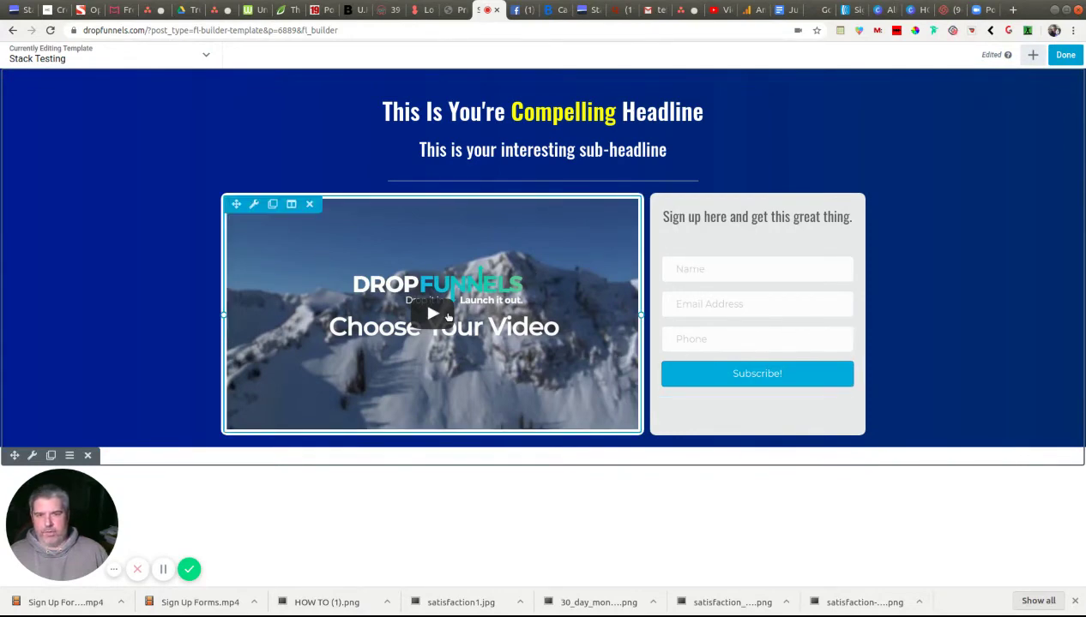
pyautogui.click(484, 192)
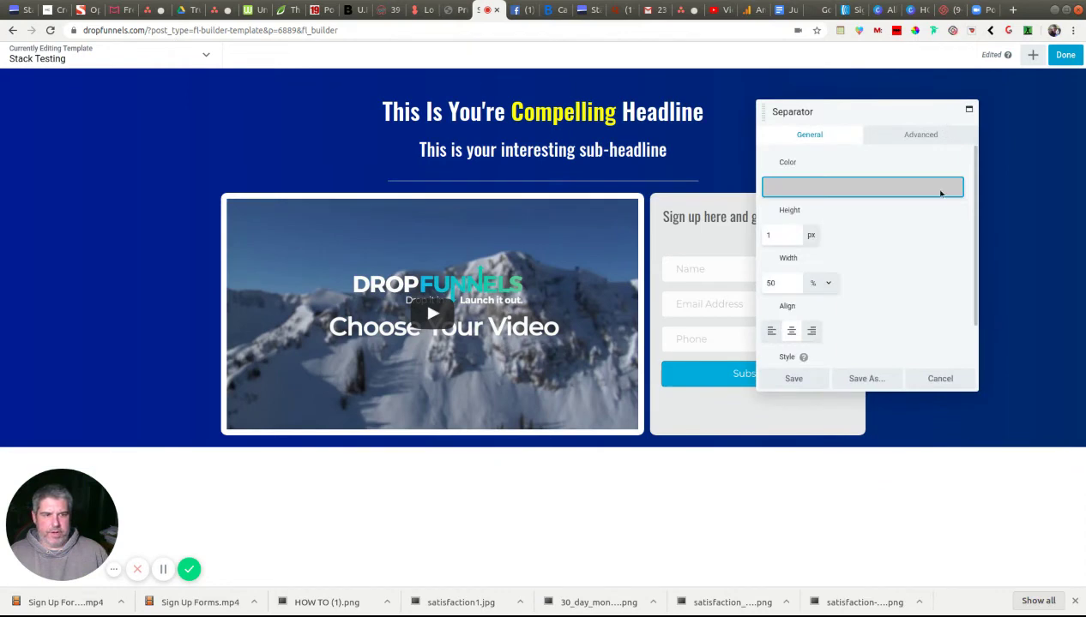
pyautogui.click(940, 379)
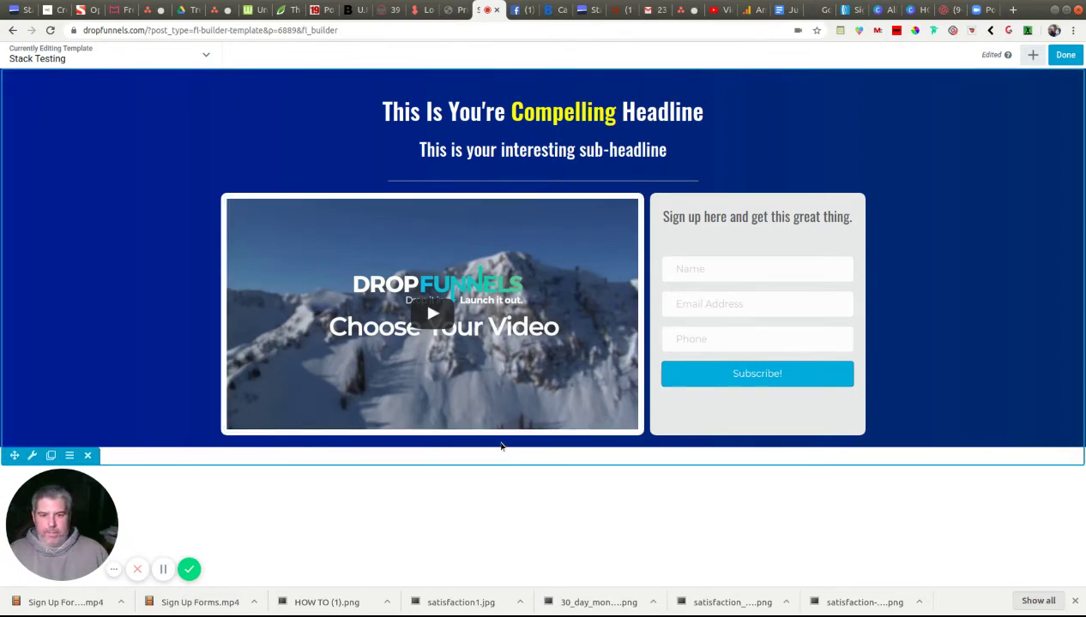
# - Find the Info List module by searching for "list" and add it below the video and opt-in columns in the blue row
pyautogui.click(1033, 54)
pyautogui.write('list')
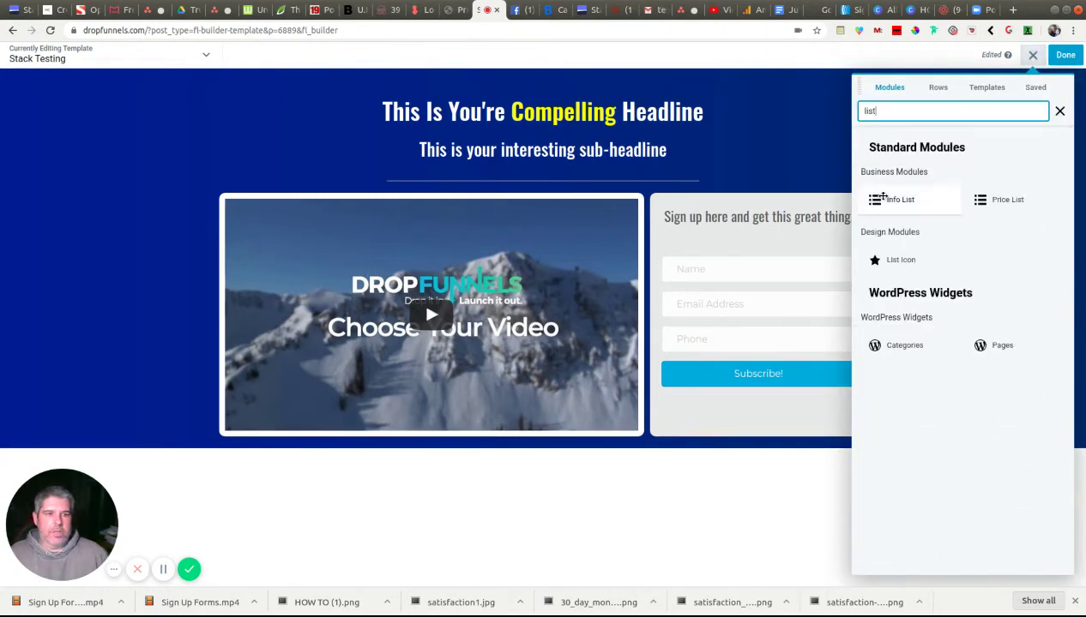
pyautogui.moveTo(899, 201); pyautogui.dragTo(504, 552)
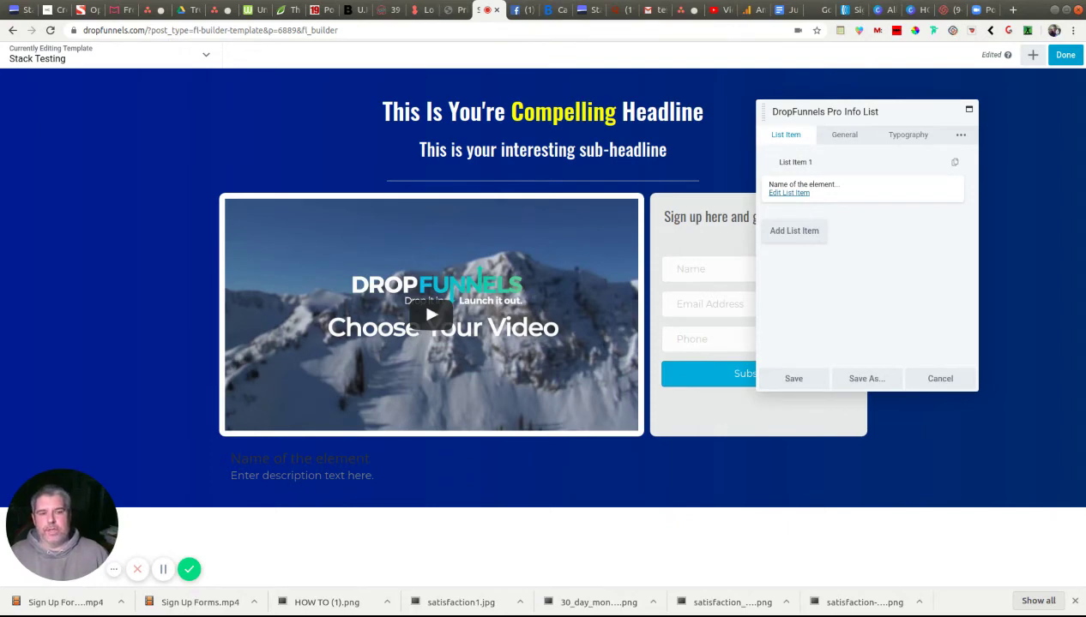
# - Open the Info List's first list item for editing and clear its placeholder title
pyautogui.click(789, 193)
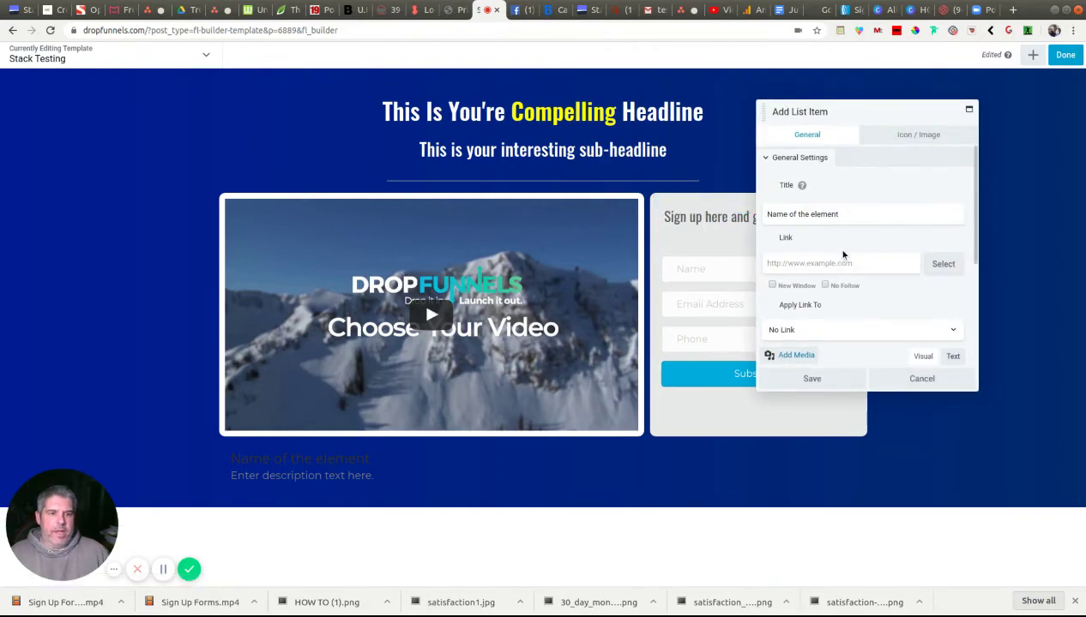
pyautogui.scroll(-3, 841, 252)
pyautogui.scroll(-1, 824, 256)
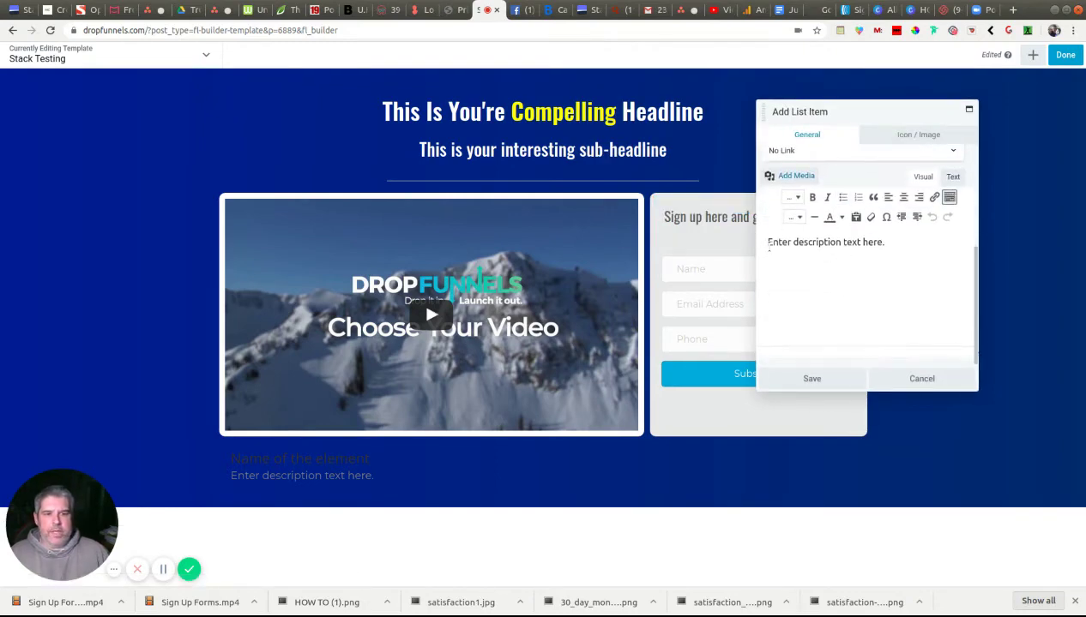
pyautogui.moveTo(767, 246); pyautogui.dragTo(901, 251)
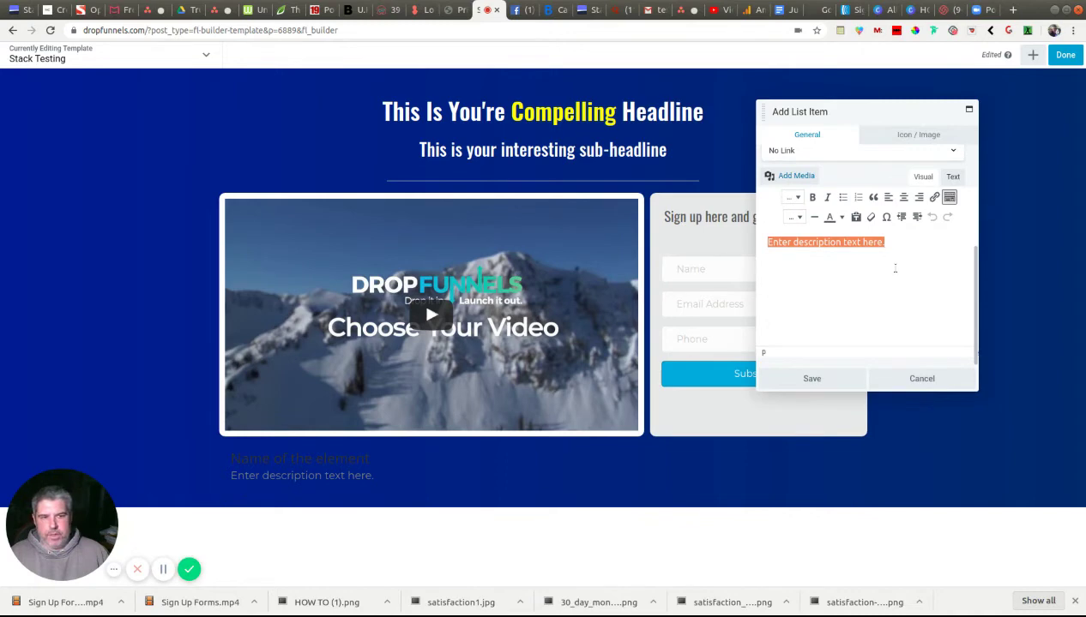
pyautogui.scroll(4, 888, 267)
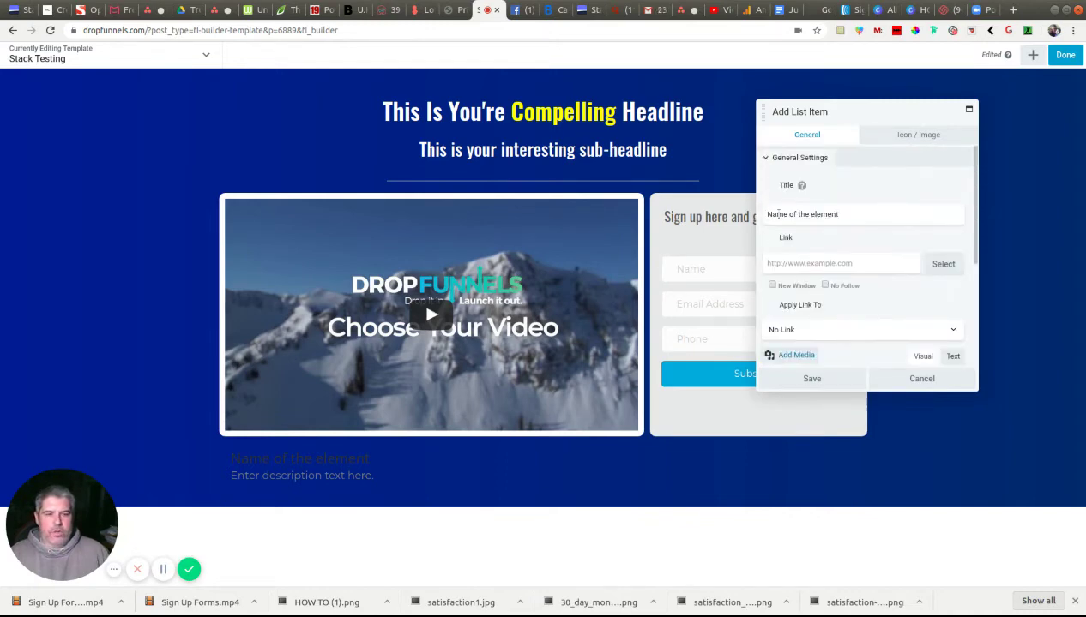
pyautogui.moveTo(768, 214); pyautogui.dragTo(869, 214)
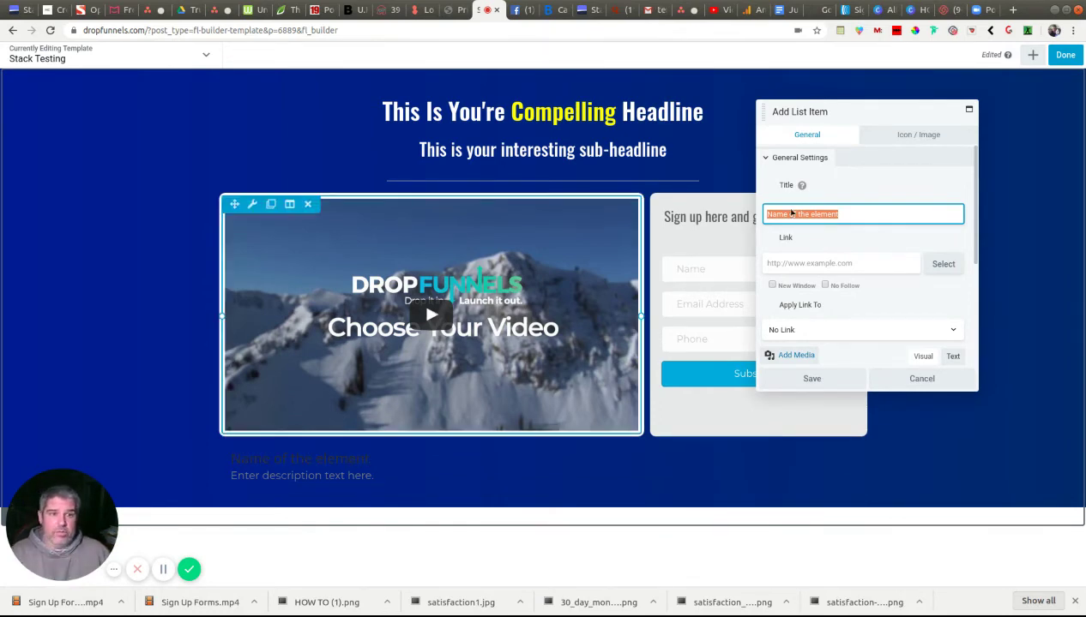
pyautogui.press('BackSpace')
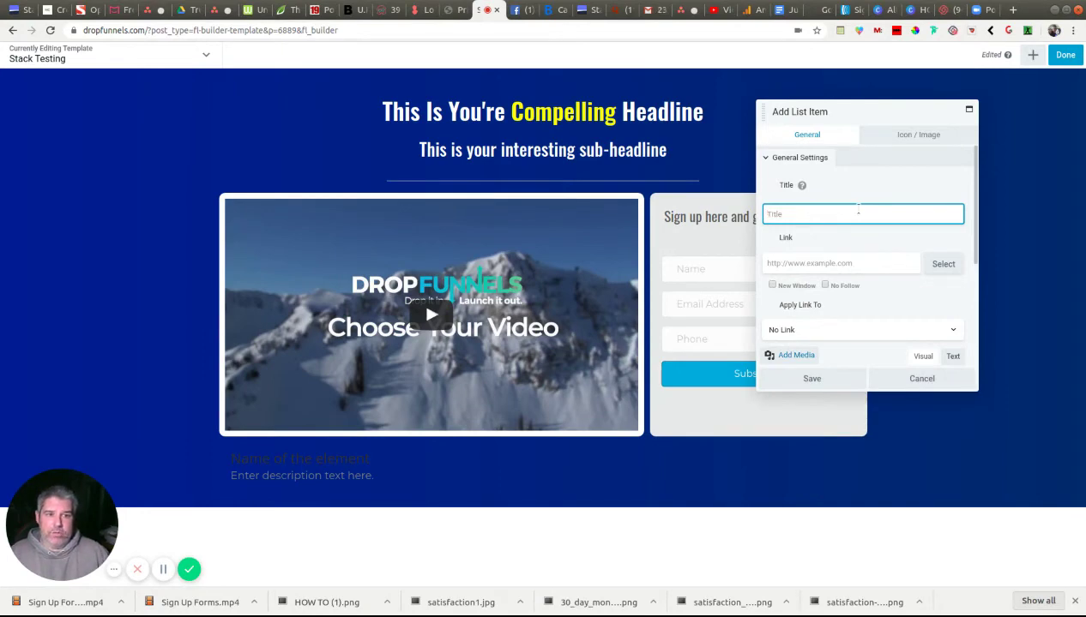
pyautogui.scroll(-3, 840, 265)
pyautogui.scroll(-2, 840, 266)
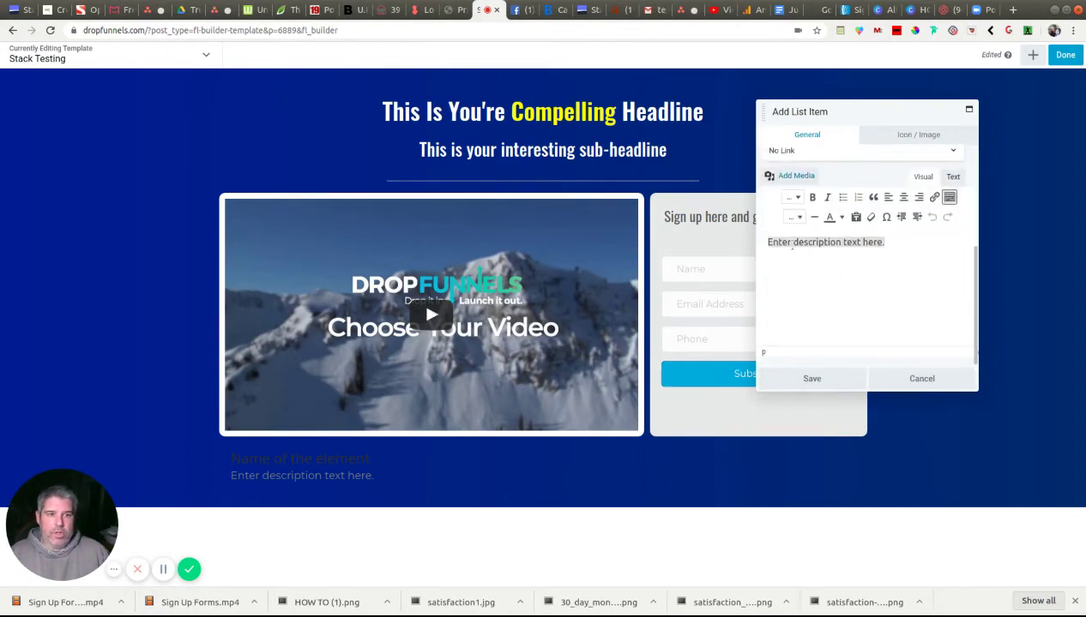
pyautogui.scroll(5, 891, 269)
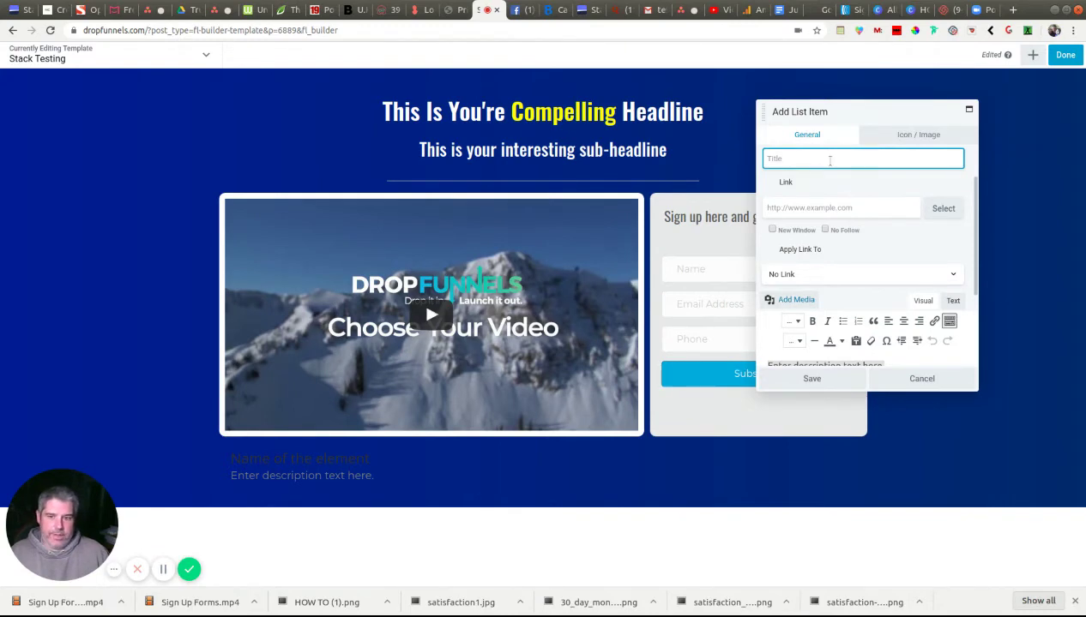
pyautogui.scroll(-3, 860, 358)
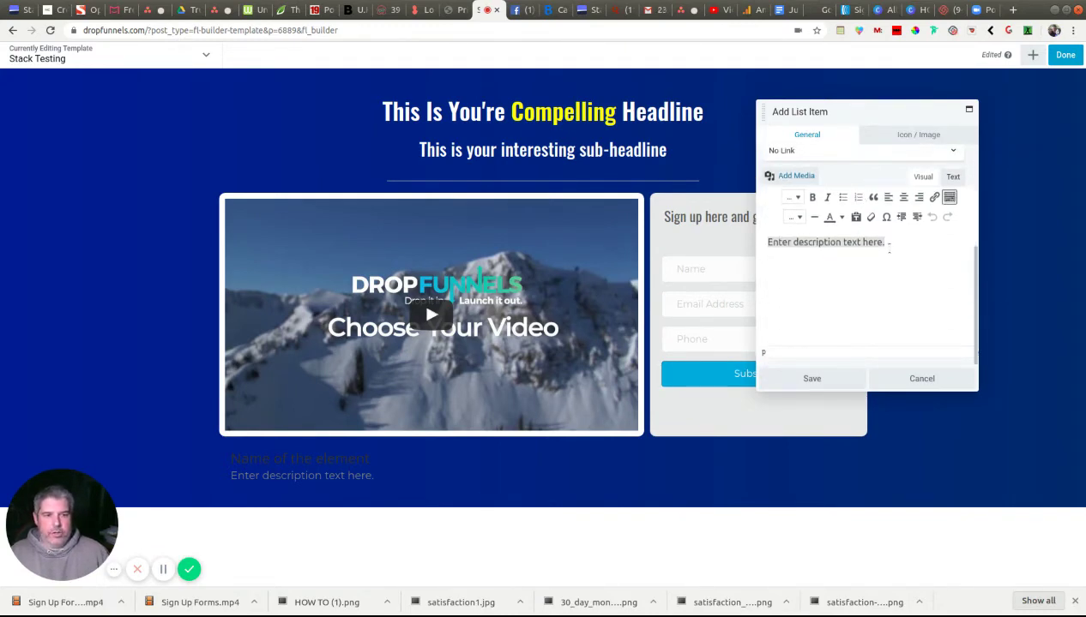
pyautogui.write('T')
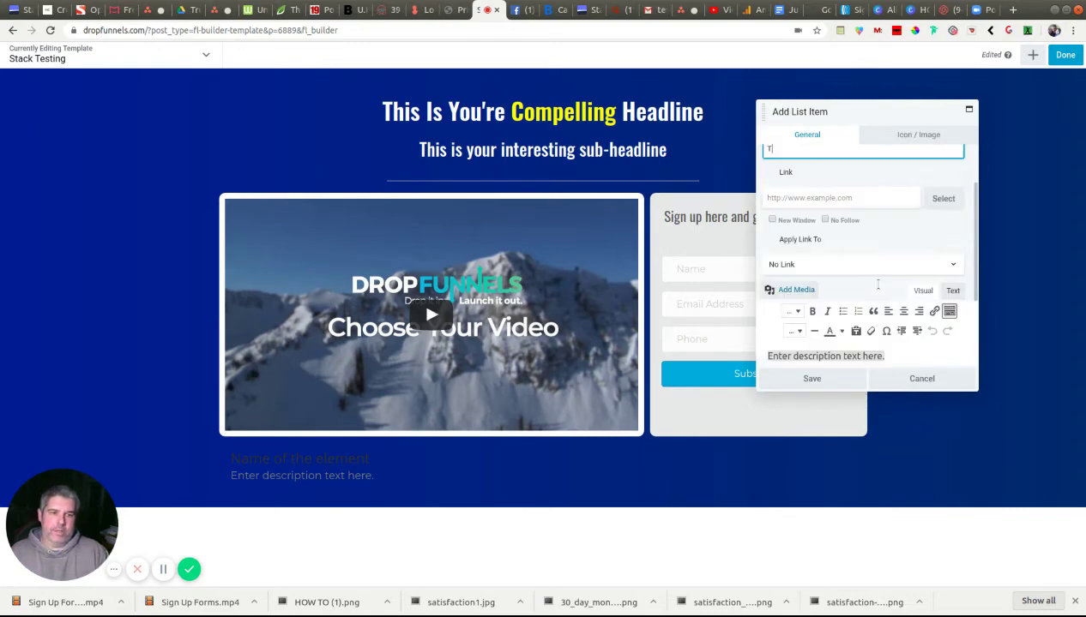
pyautogui.write('his is a')
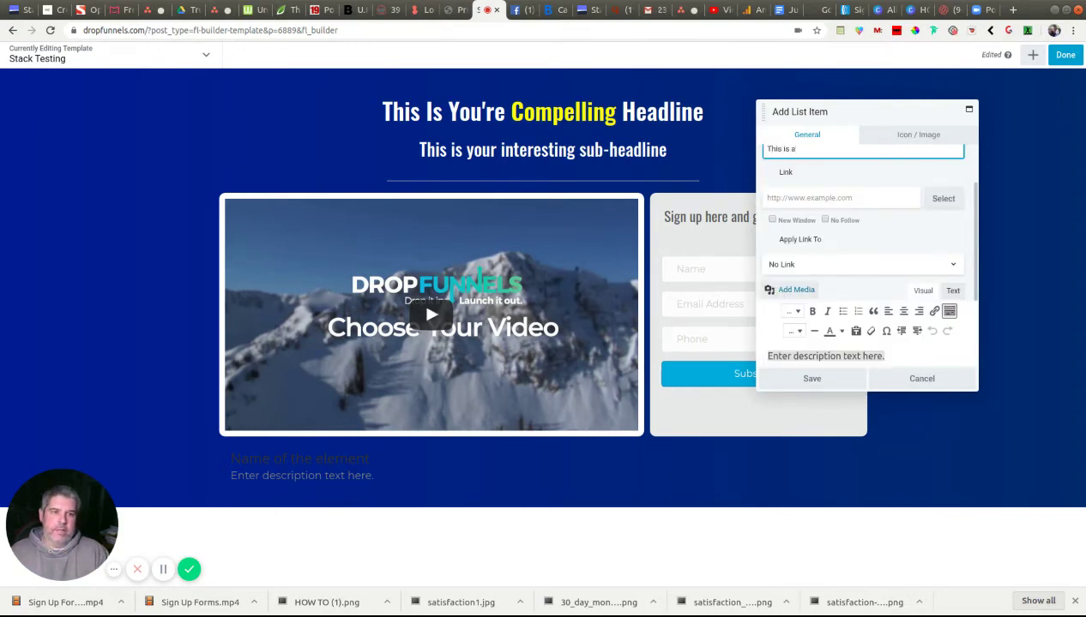
pyautogui.write(' test')
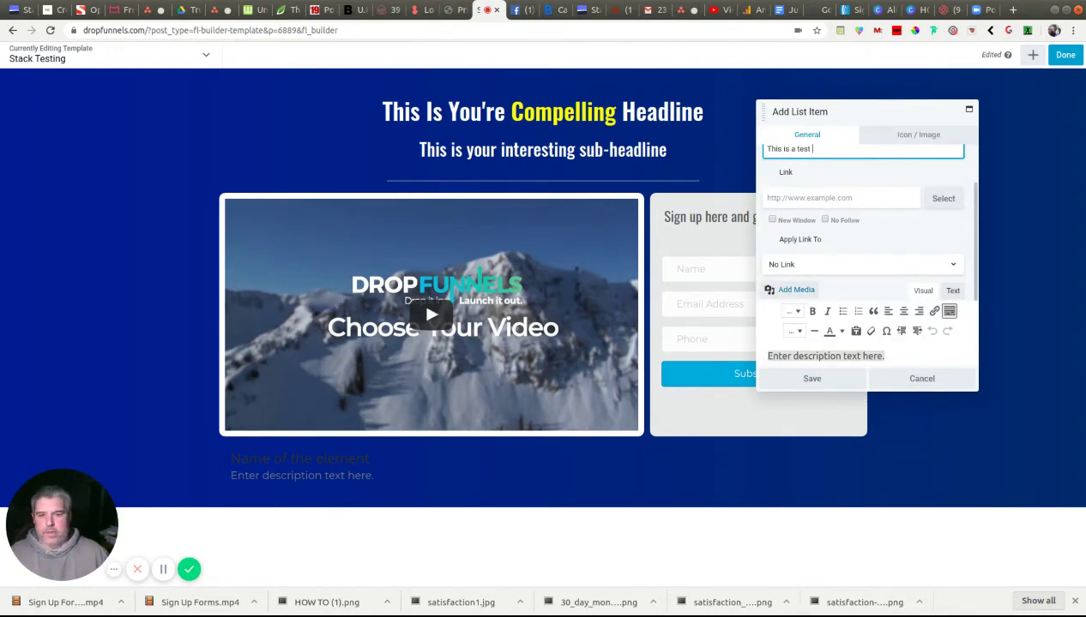
pyautogui.scroll(-2, 871, 250)
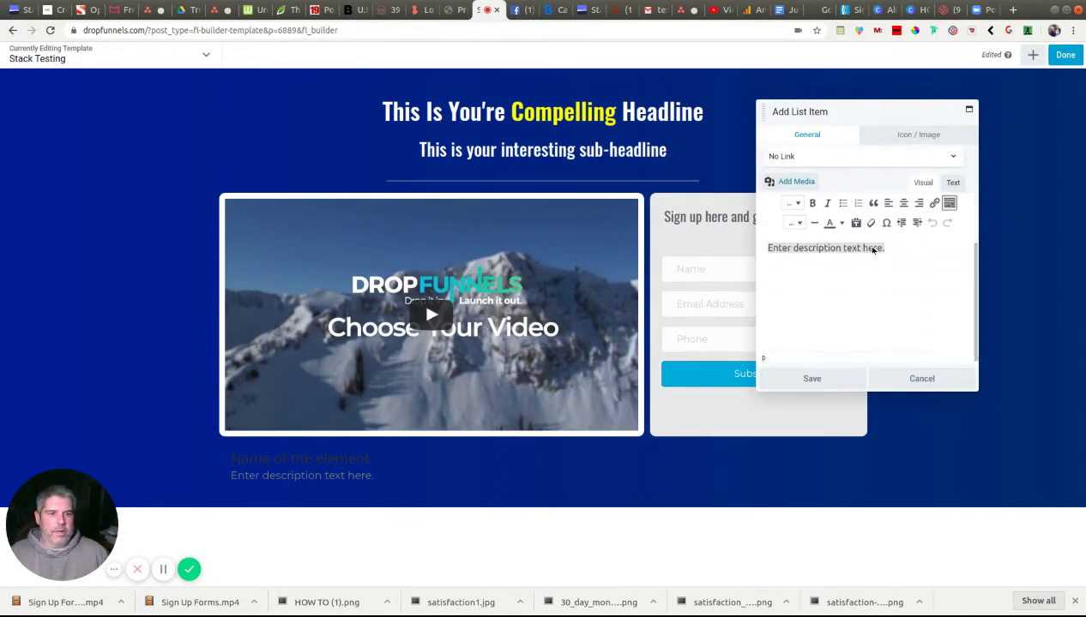
pyautogui.scroll(2, 870, 251)
pyautogui.scroll(2, 870, 251)
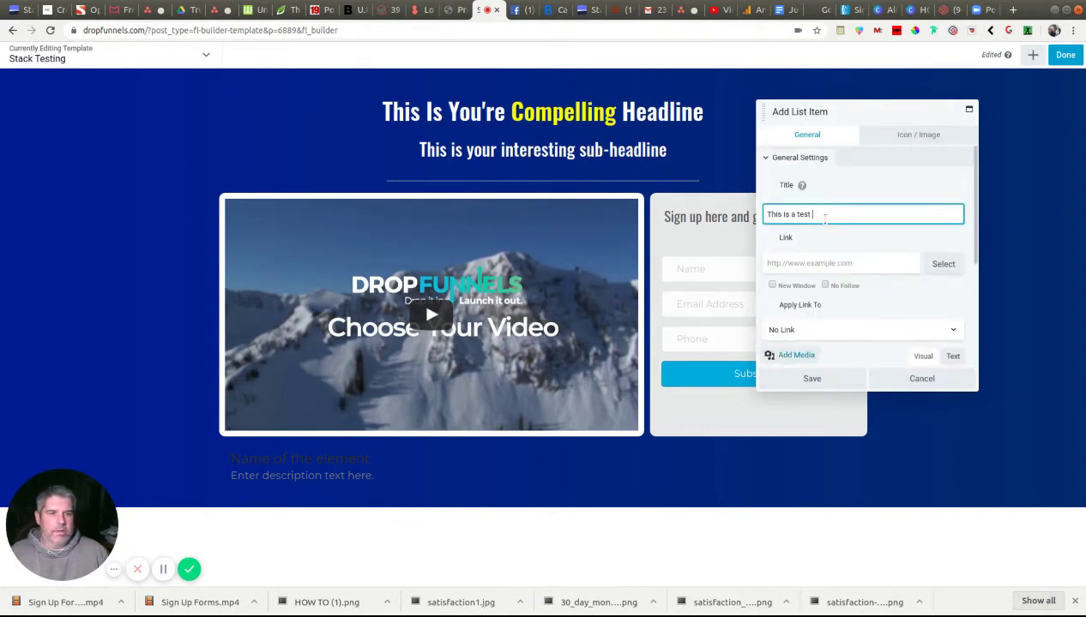
pyautogui.press('BackSpace')
pyautogui.press('BackSpace')
pyautogui.press('BackSpace')
pyautogui.press('BackSpace')
pyautogui.press('BackSpace')
pyautogui.press('BackSpace')
pyautogui.press('BackSpace')
pyautogui.press('BackSpace')
pyautogui.press('BackSpace')
pyautogui.press('BackSpace')
pyautogui.press('BackSpace')
pyautogui.press('BackSpace')
pyautogui.press('BackSpace')
pyautogui.press('BackSpace')
pyautogui.press('BackSpace')
# - Replace the first list item's description with "This is a test" and duplicate the saved item twice
pyautogui.scroll(-4, 824, 276)
pyautogui.tripleClick(809, 245)
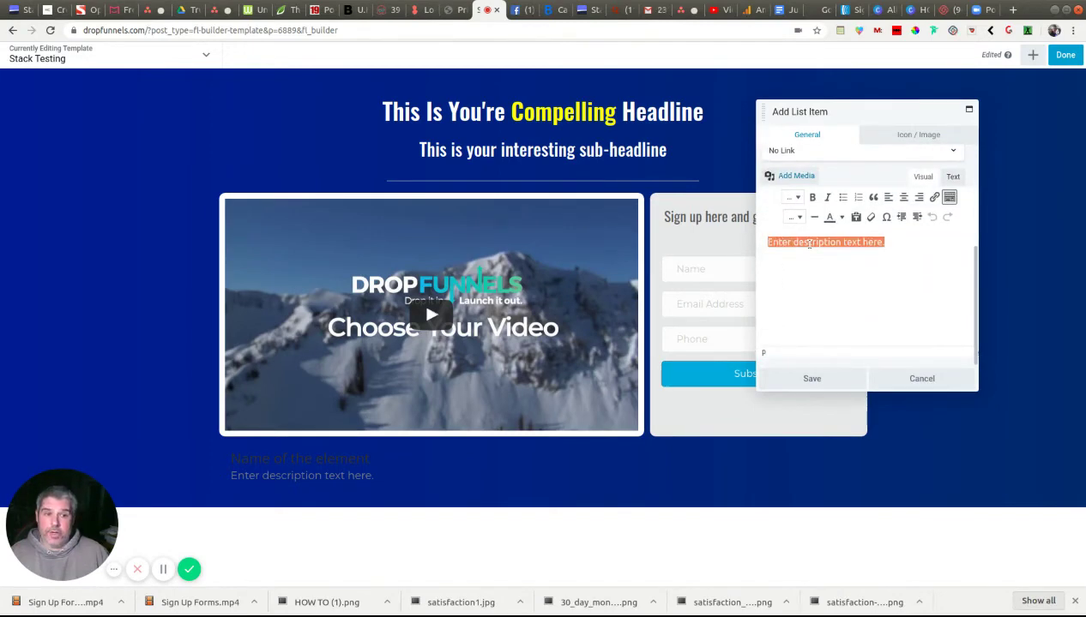
pyautogui.write('This is ')
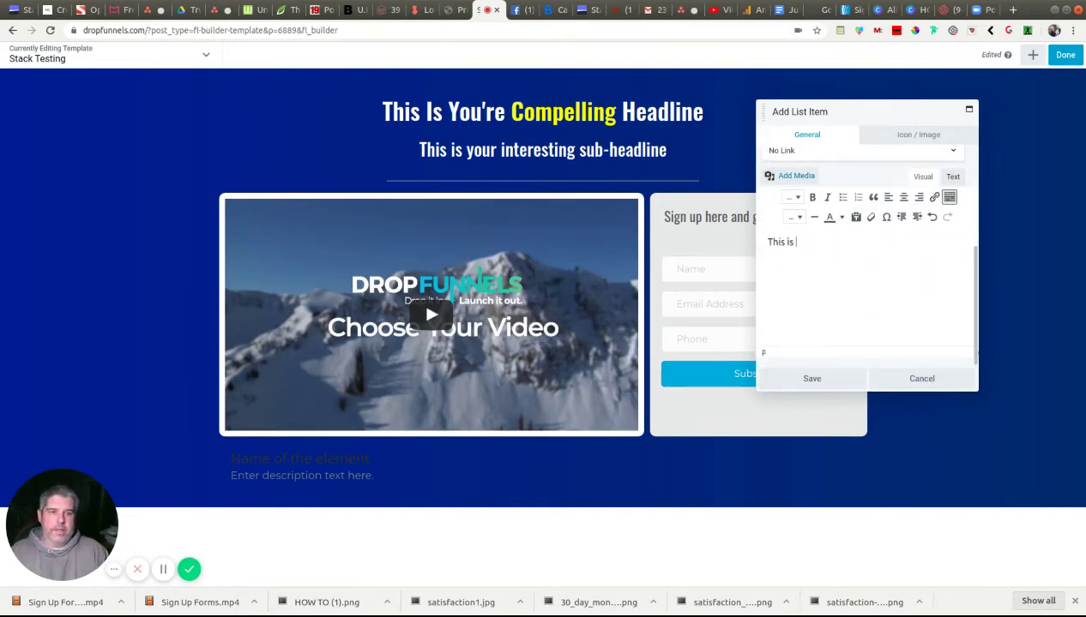
pyautogui.write('attest')
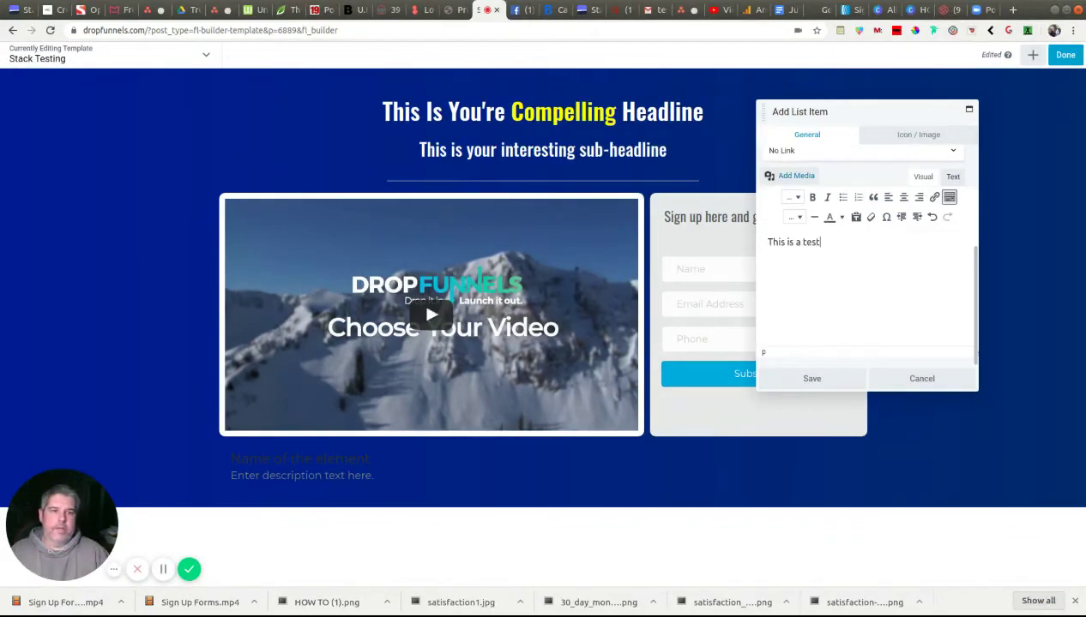
pyautogui.click(790, 382)
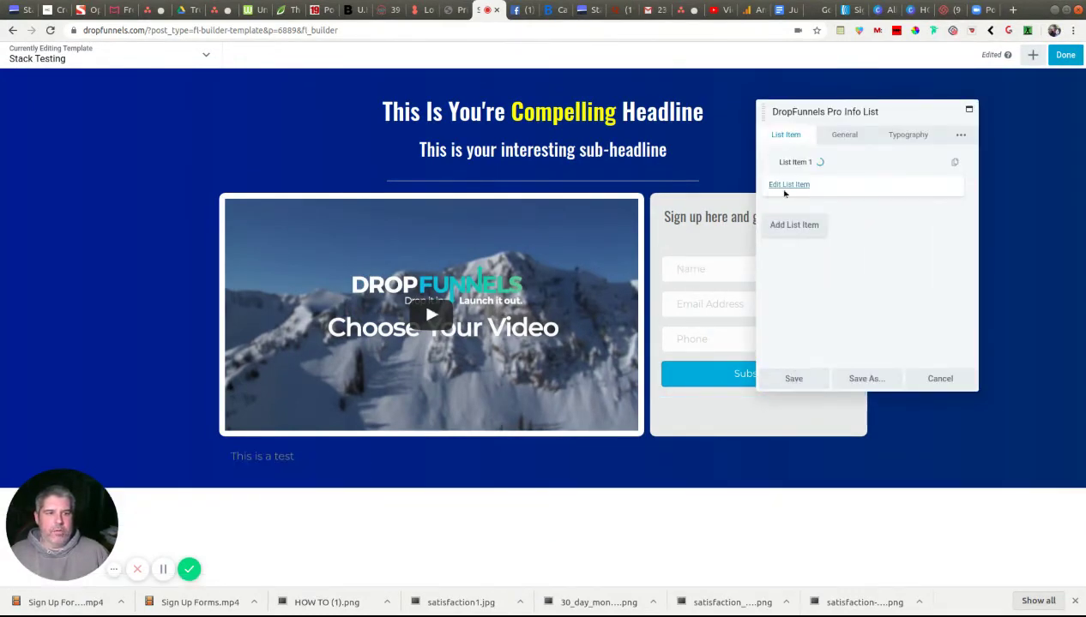
pyautogui.click(954, 163)
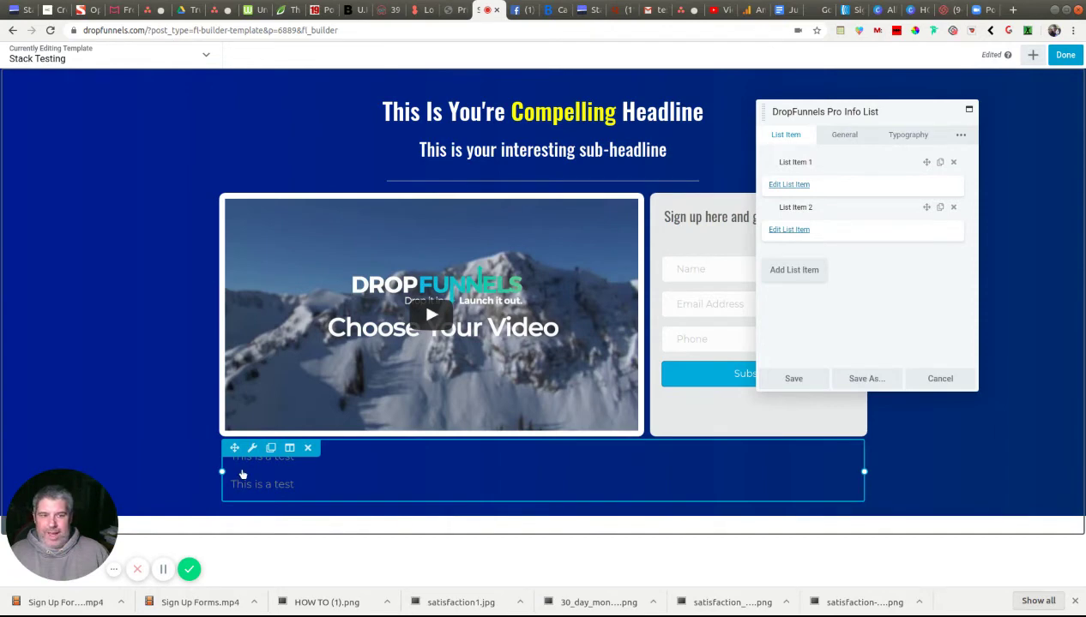
pyautogui.click(941, 209)
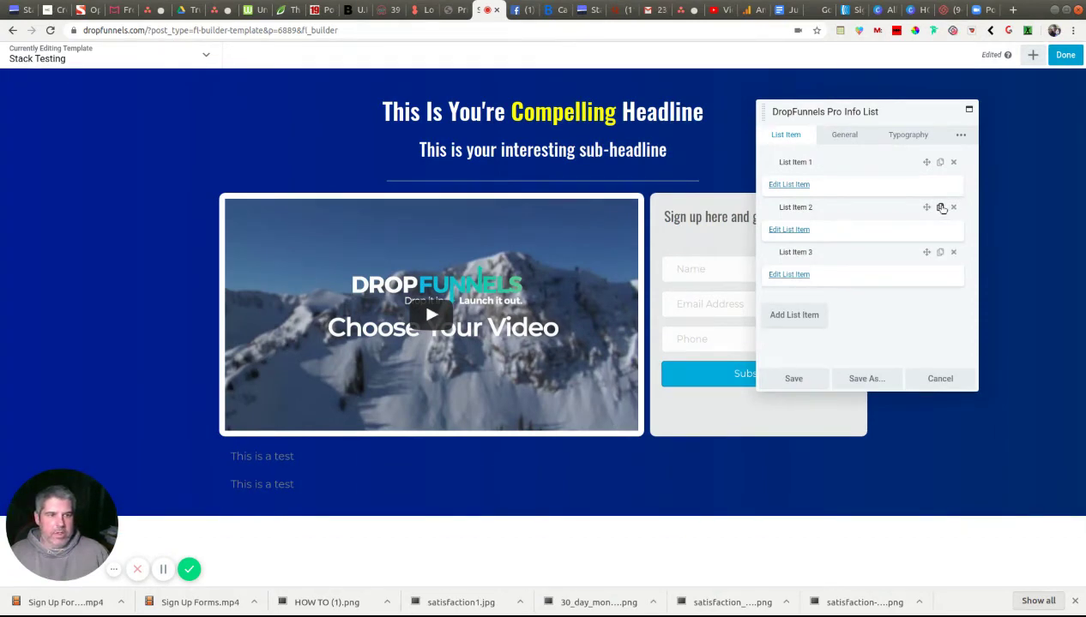
# - Set the first list item's image type to Icon and choose the bold checkmark from the icon library
pyautogui.click(785, 185)
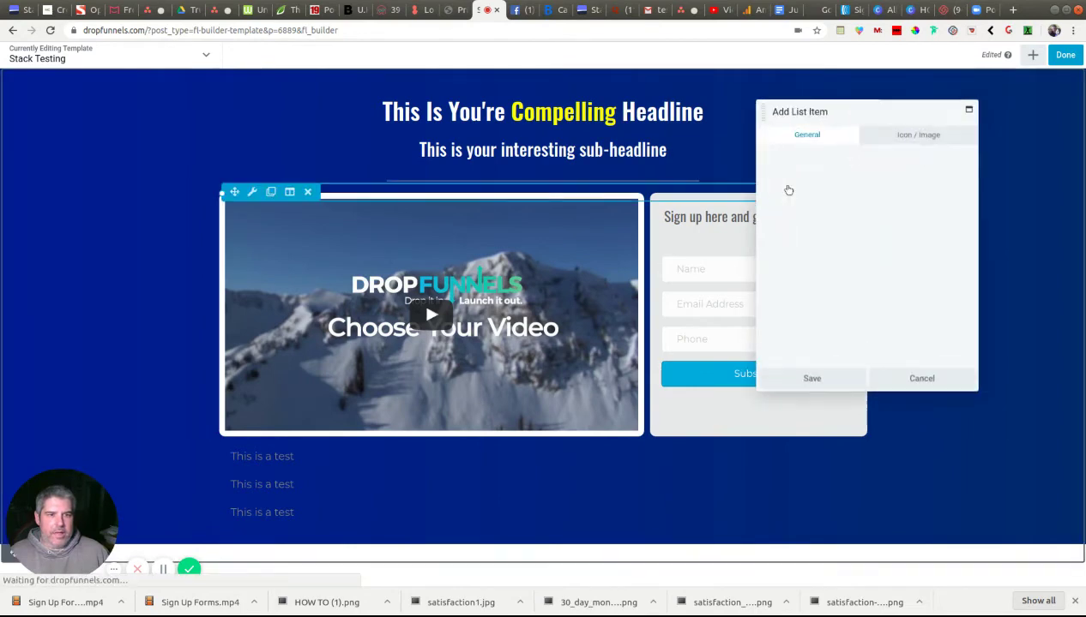
pyautogui.click(918, 139)
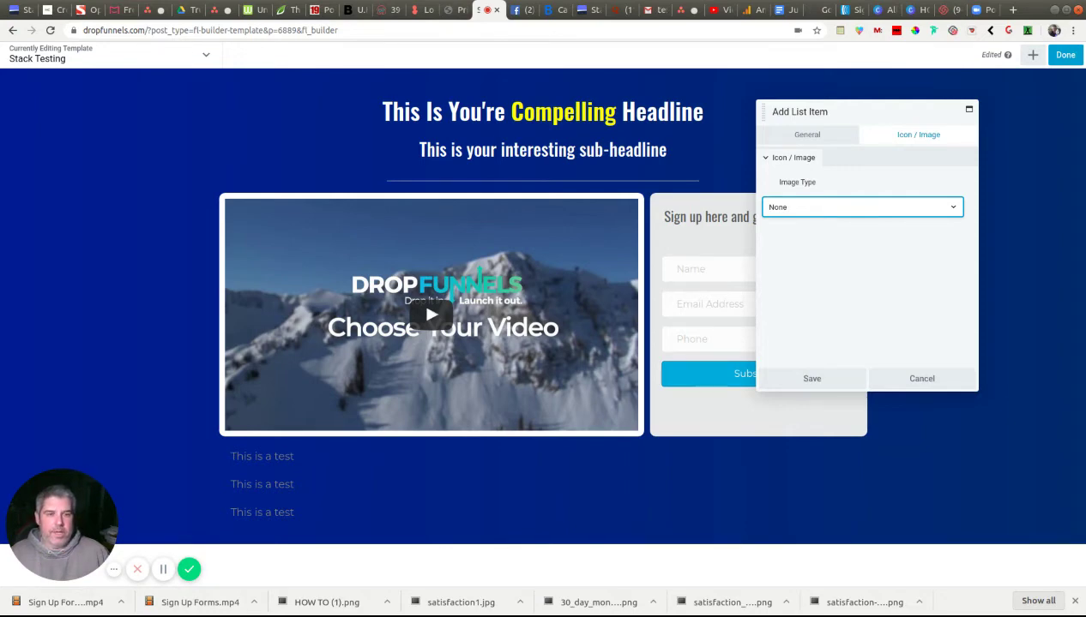
pyautogui.click(777, 238)
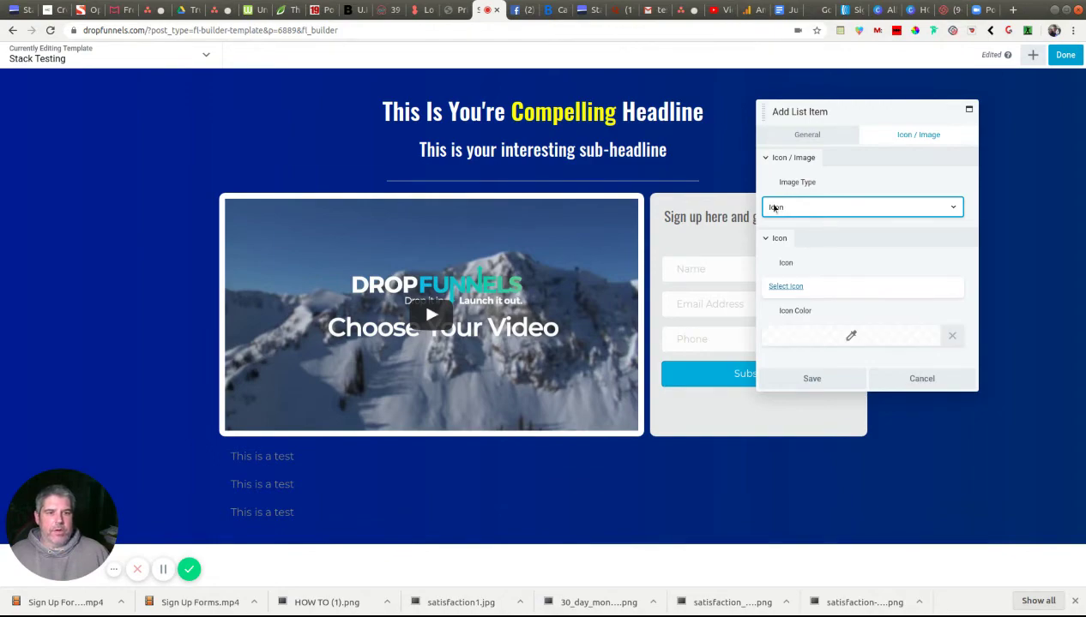
pyautogui.click(785, 287)
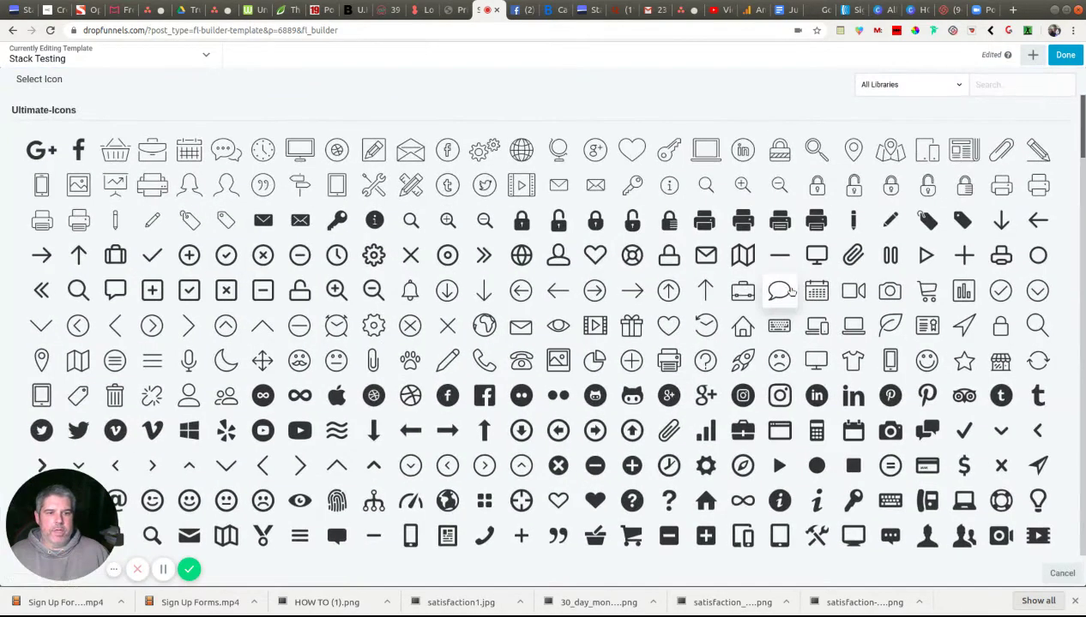
pyautogui.click(970, 434)
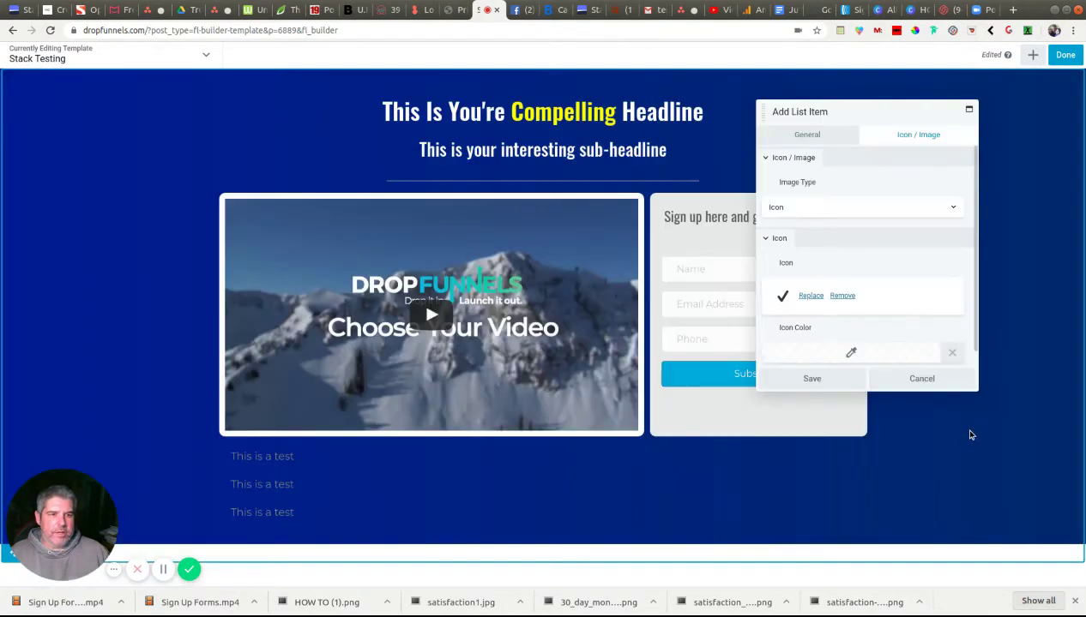
# - Set the checkmark's icon color to green #25cc00 and save the first list item
pyautogui.click(851, 354)
pyautogui.click(812, 418)
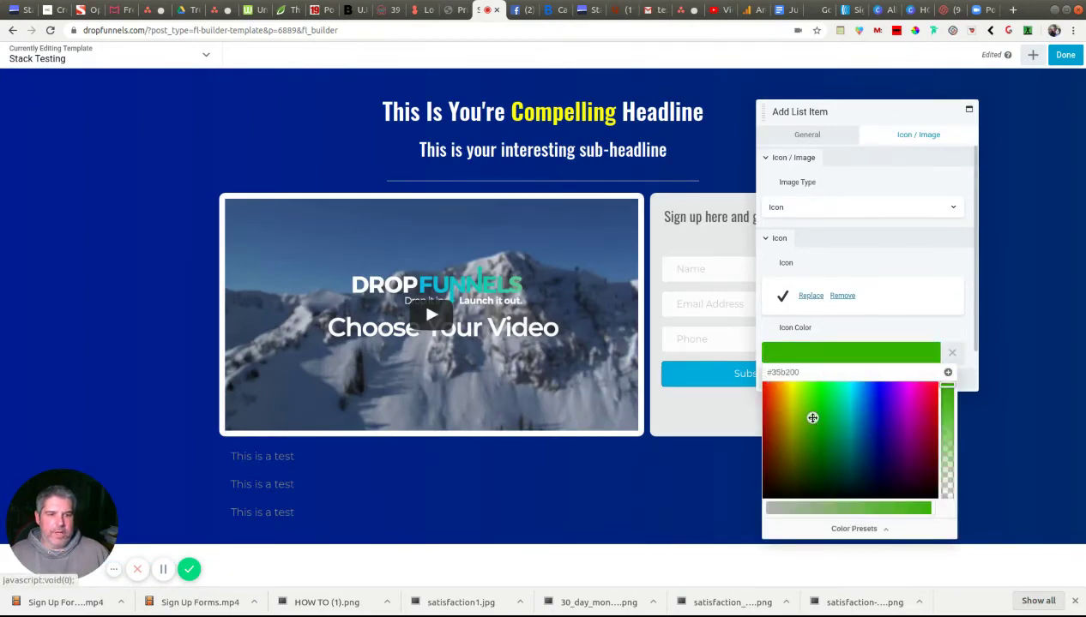
pyautogui.click(813, 404)
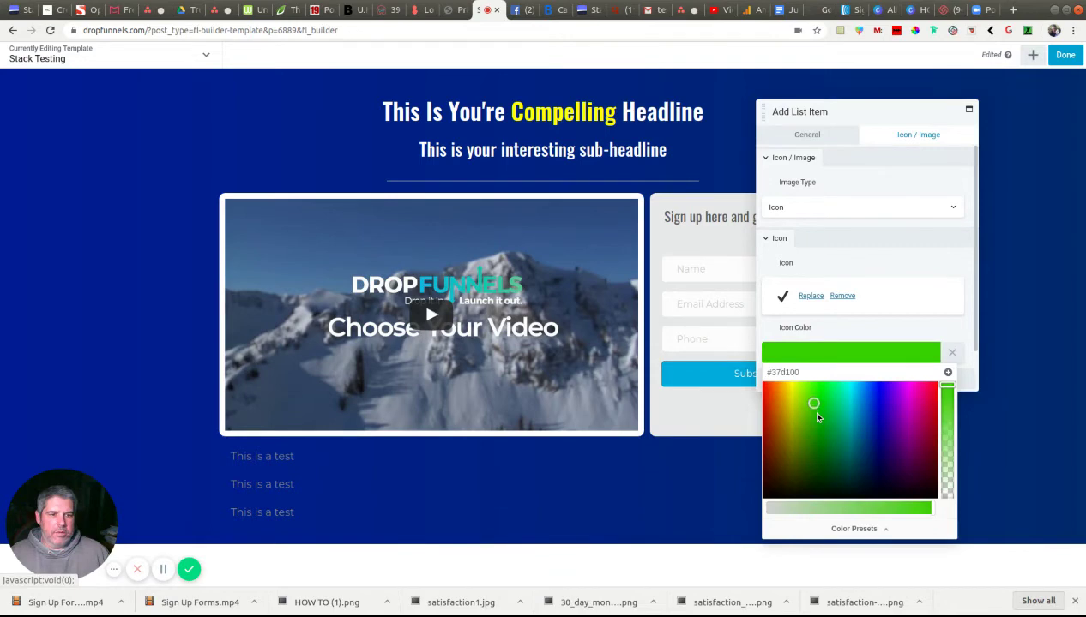
pyautogui.click(818, 417)
pyautogui.click(823, 403)
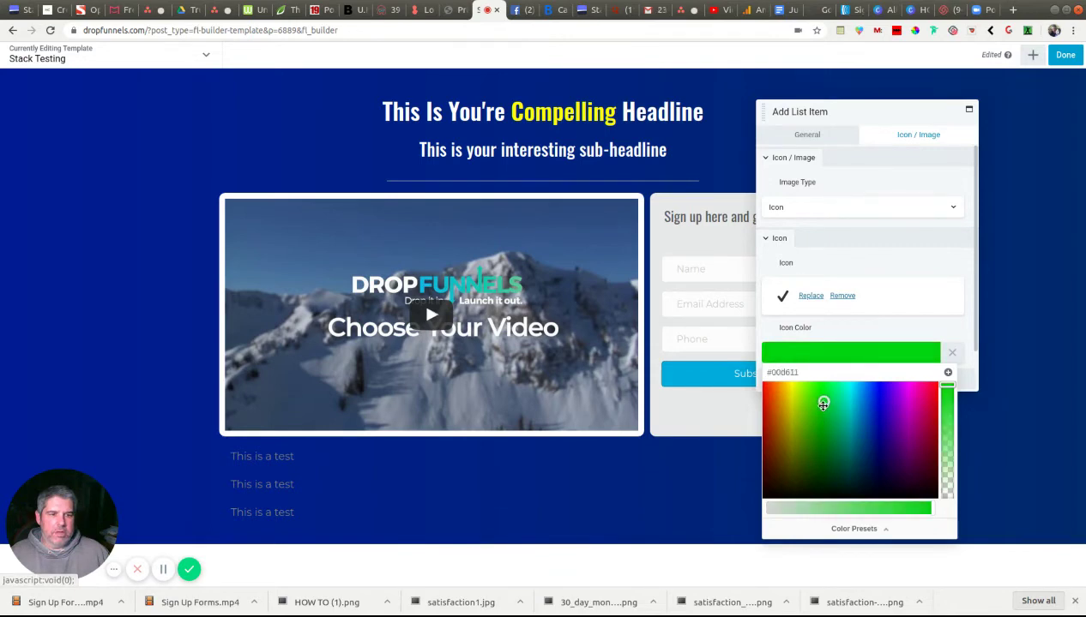
pyautogui.moveTo(823, 404); pyautogui.dragTo(816, 406)
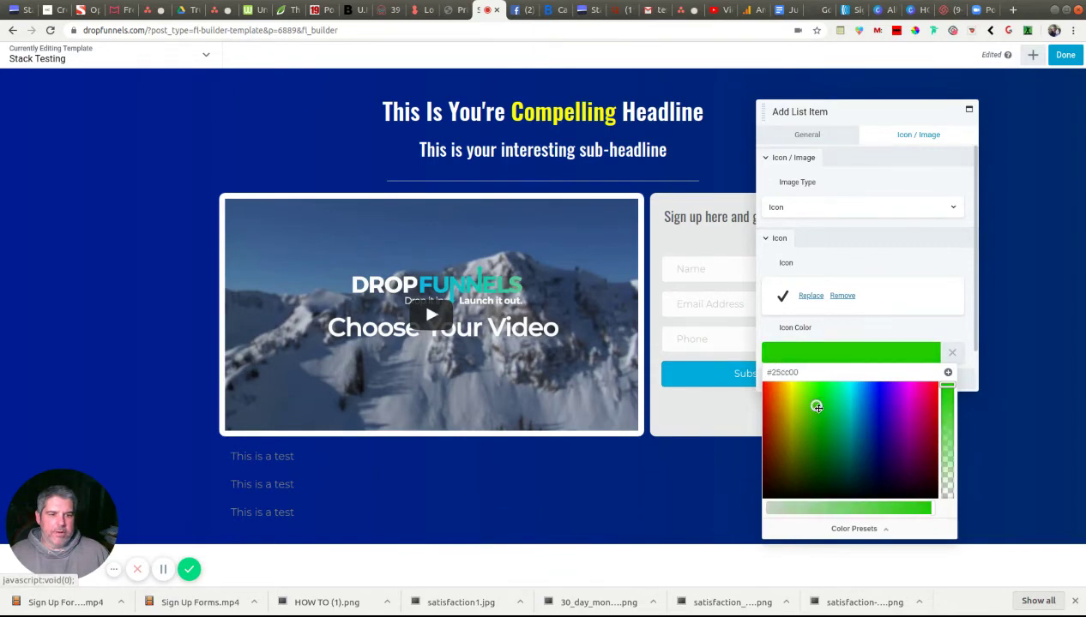
pyautogui.click(887, 264)
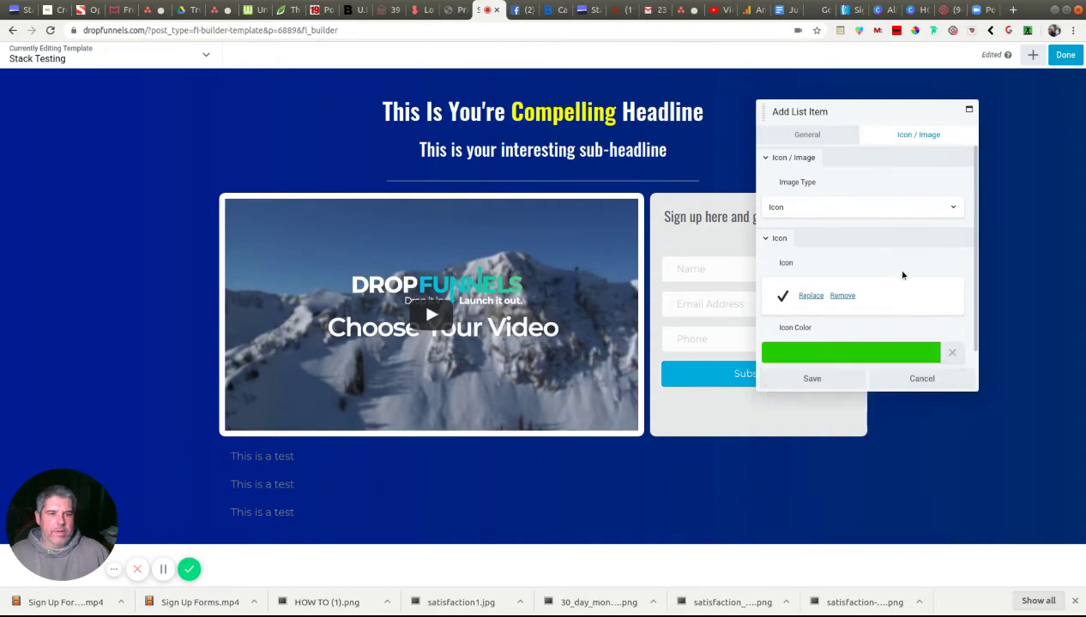
pyautogui.scroll(-1, 864, 300)
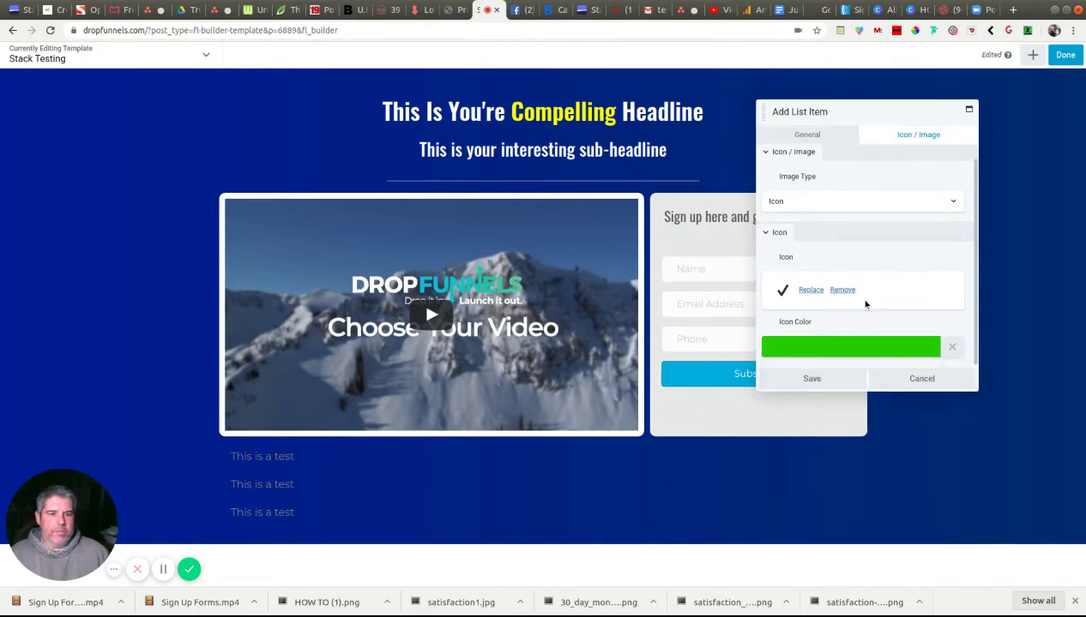
pyautogui.click(813, 378)
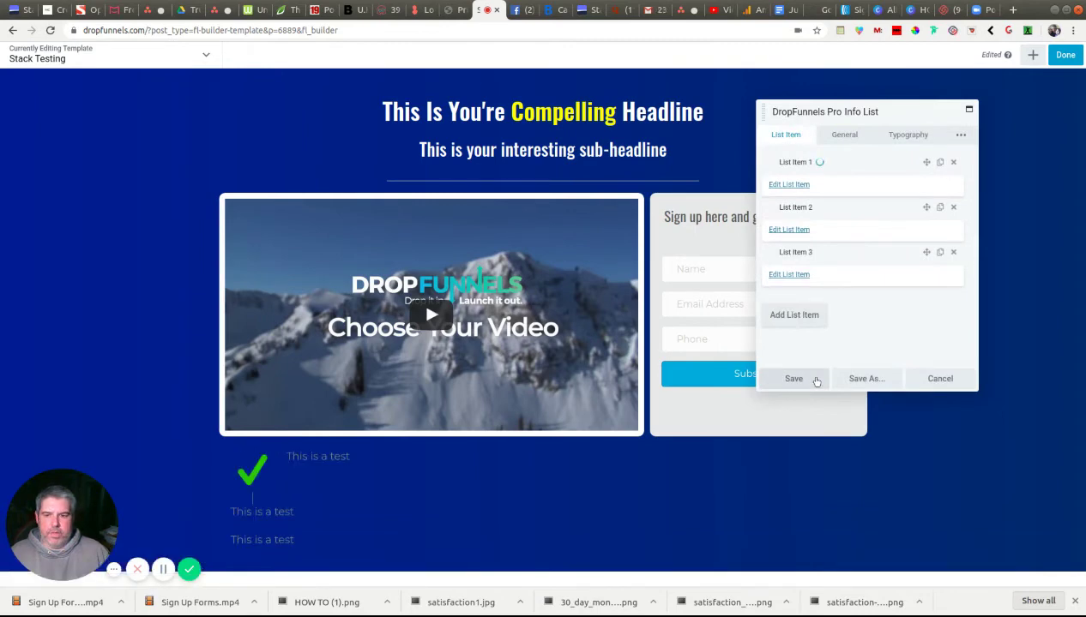
# - Set the Info List's icon/image size to 30 px
pyautogui.click(843, 136)
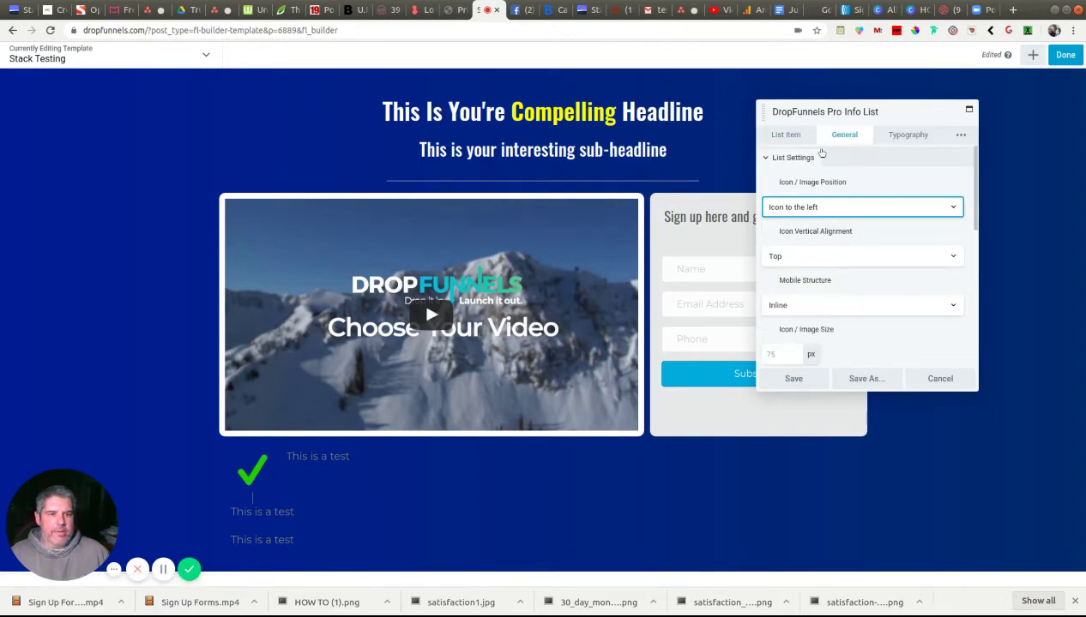
pyautogui.click(786, 137)
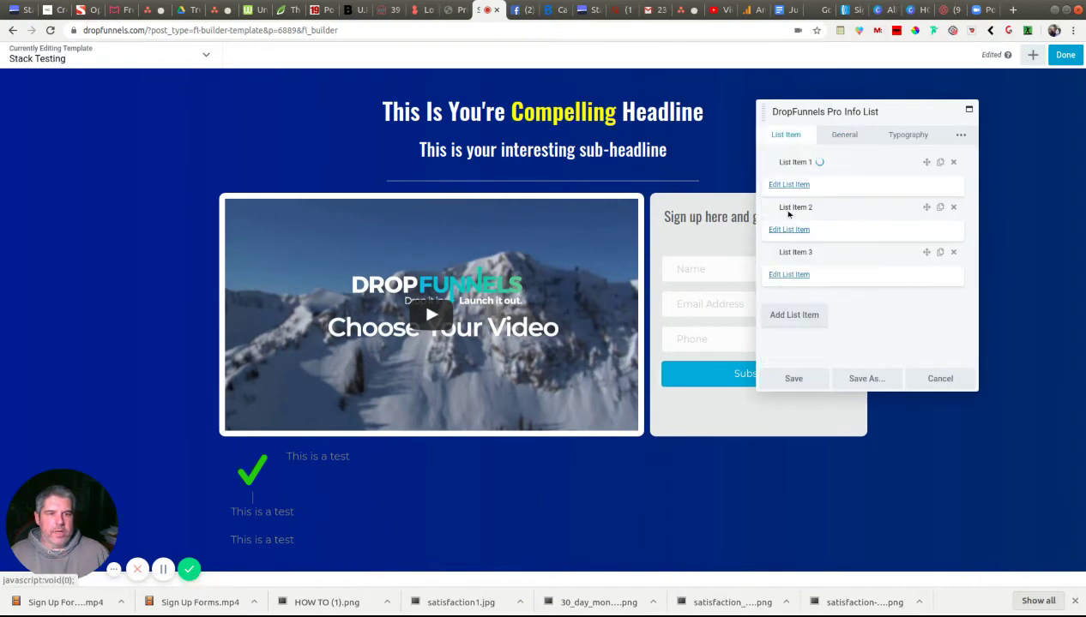
pyautogui.click(844, 137)
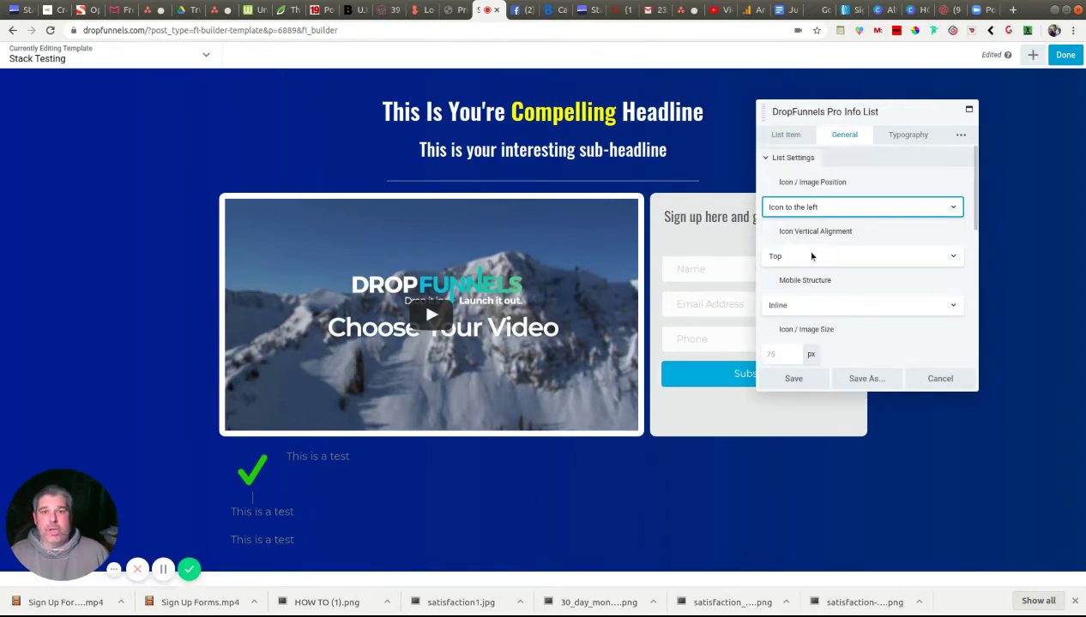
pyautogui.scroll(-1, 808, 319)
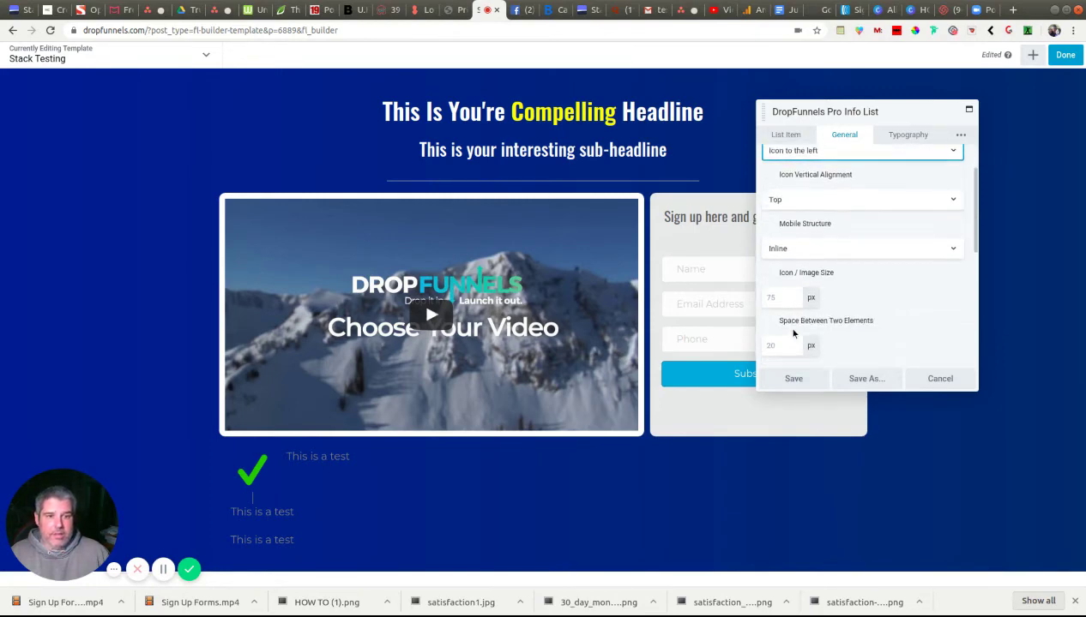
pyautogui.click(778, 292)
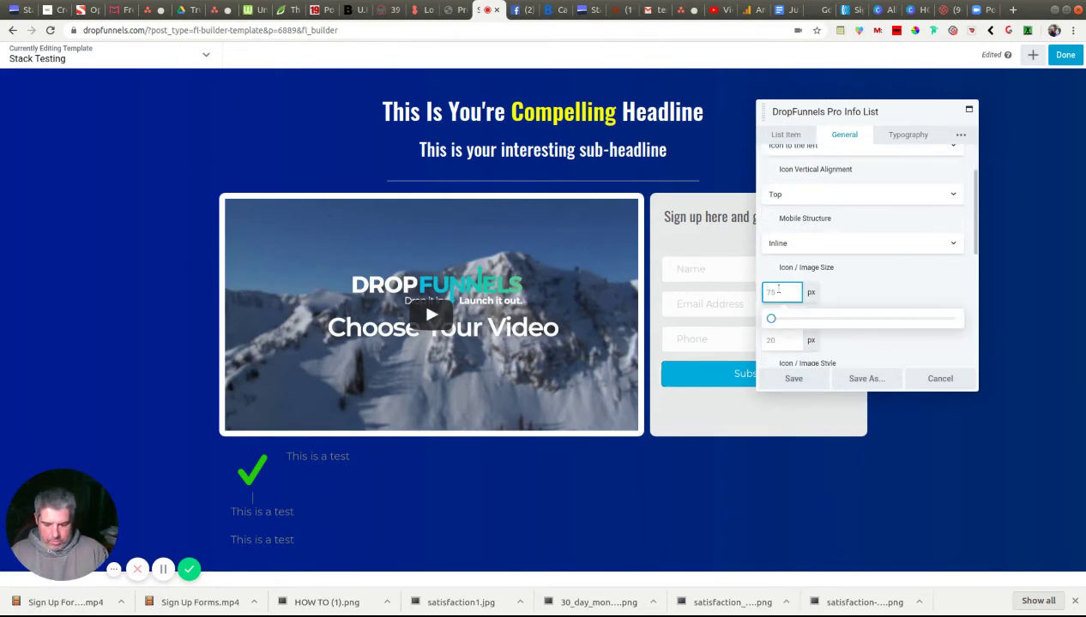
pyautogui.write('30')
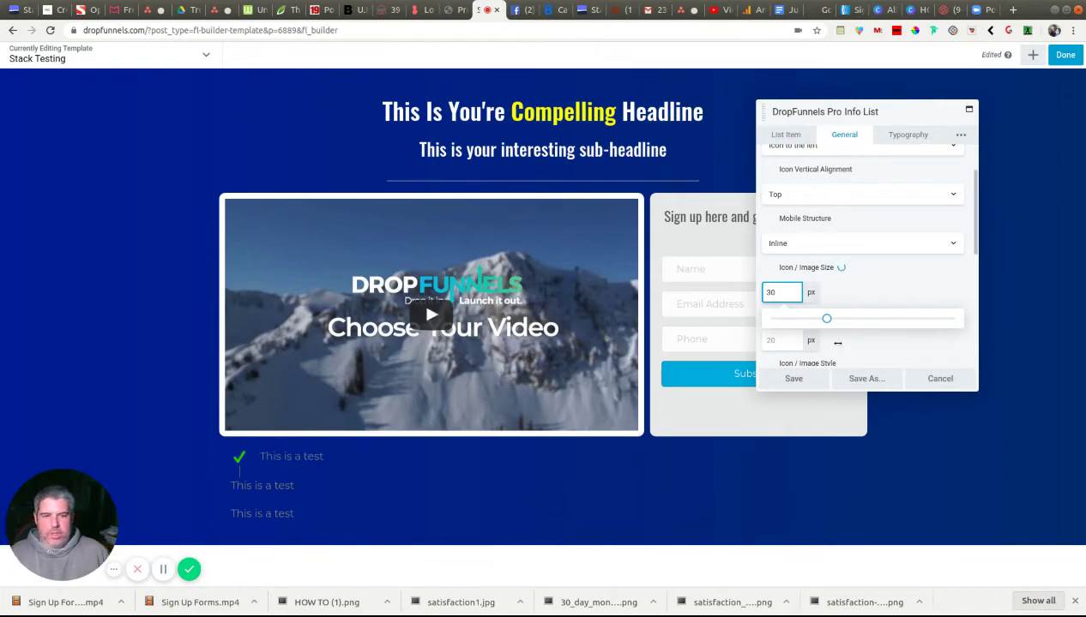
# - Set the Info List's Show Connector option to No and save the module settings
pyautogui.scroll(-2, 858, 283)
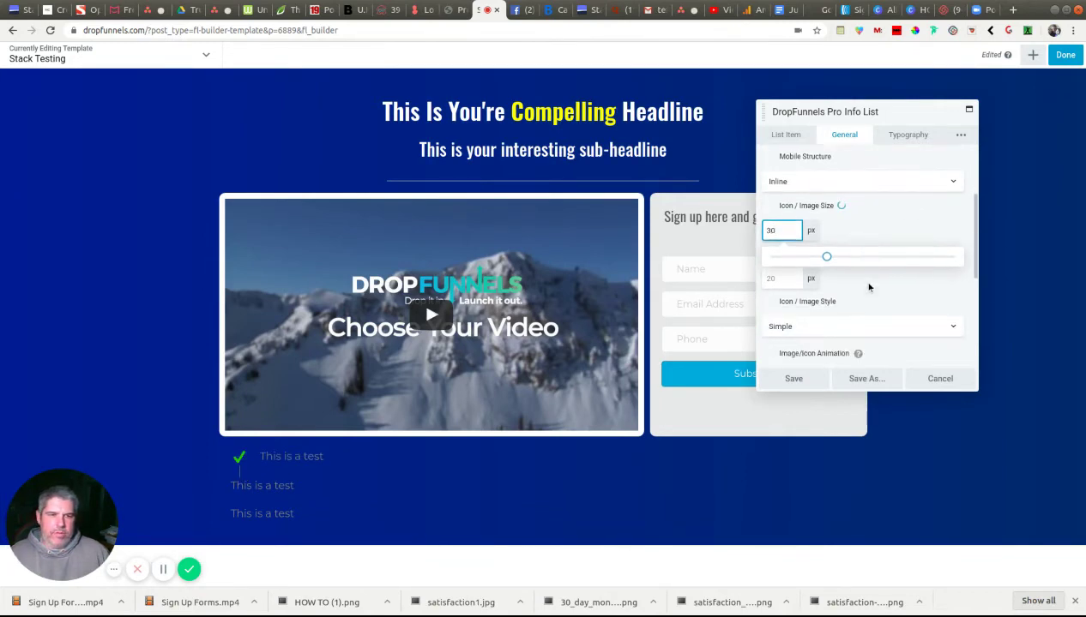
pyautogui.scroll(-4, 866, 240)
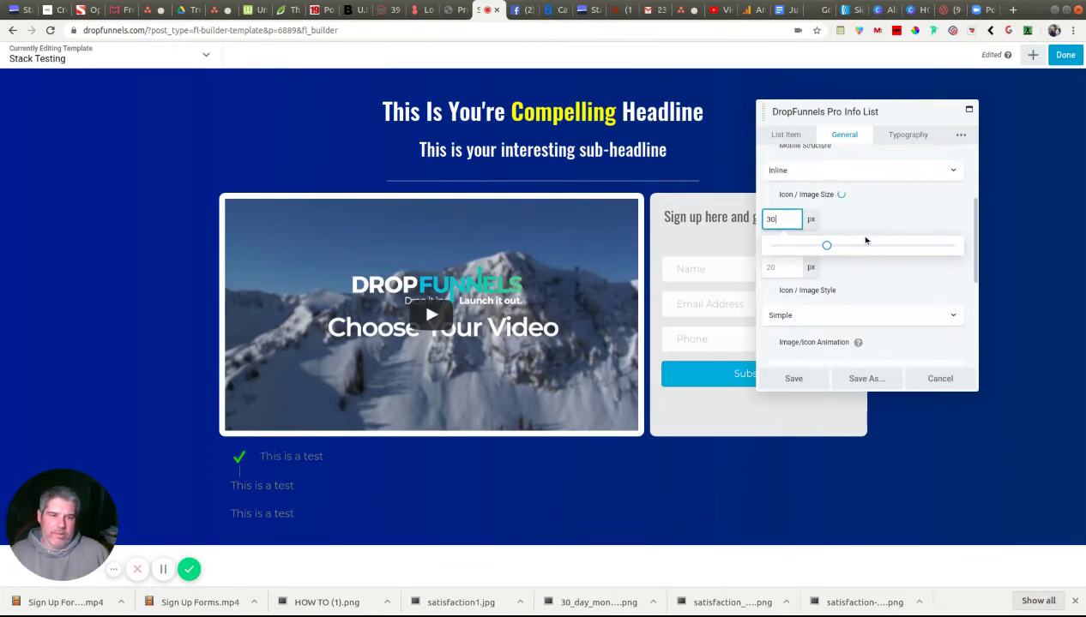
pyautogui.scroll(-2, 865, 240)
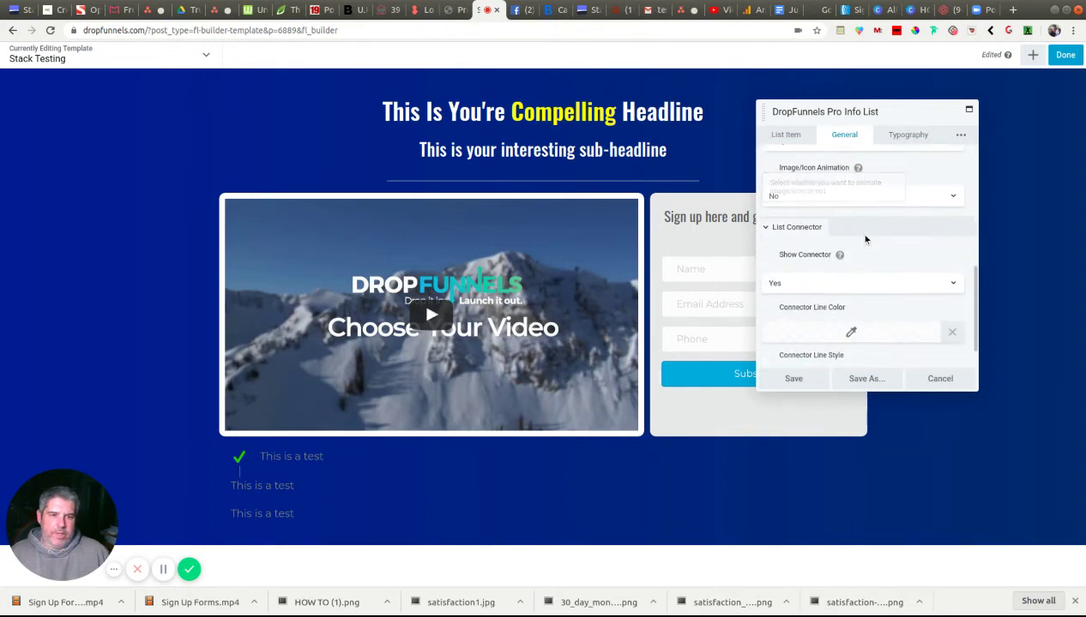
pyautogui.click(954, 286)
pyautogui.click(884, 319)
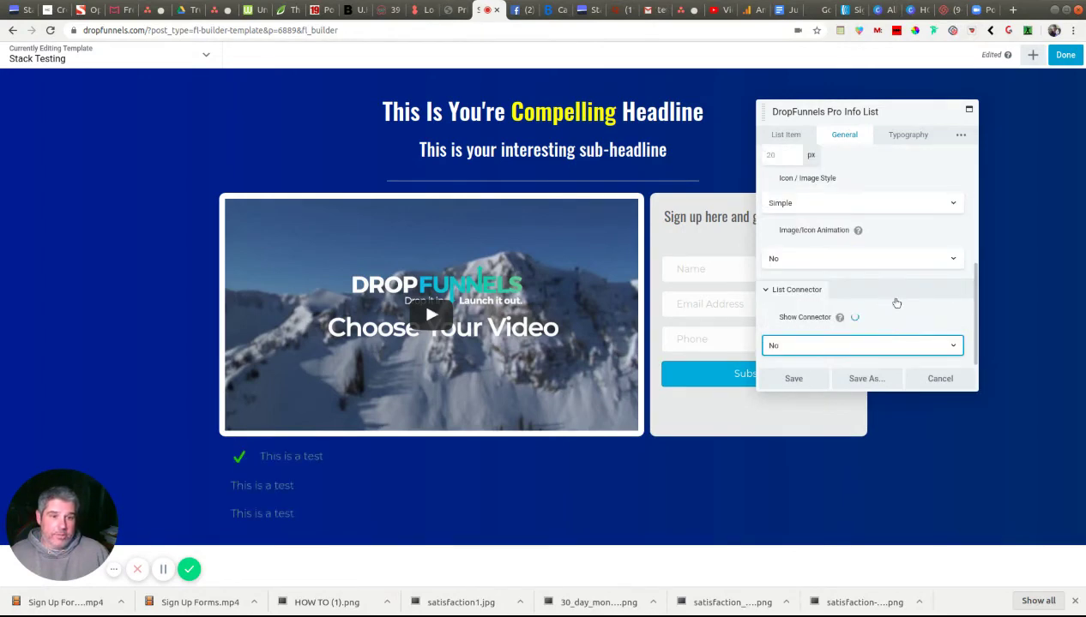
pyautogui.scroll(5, 897, 301)
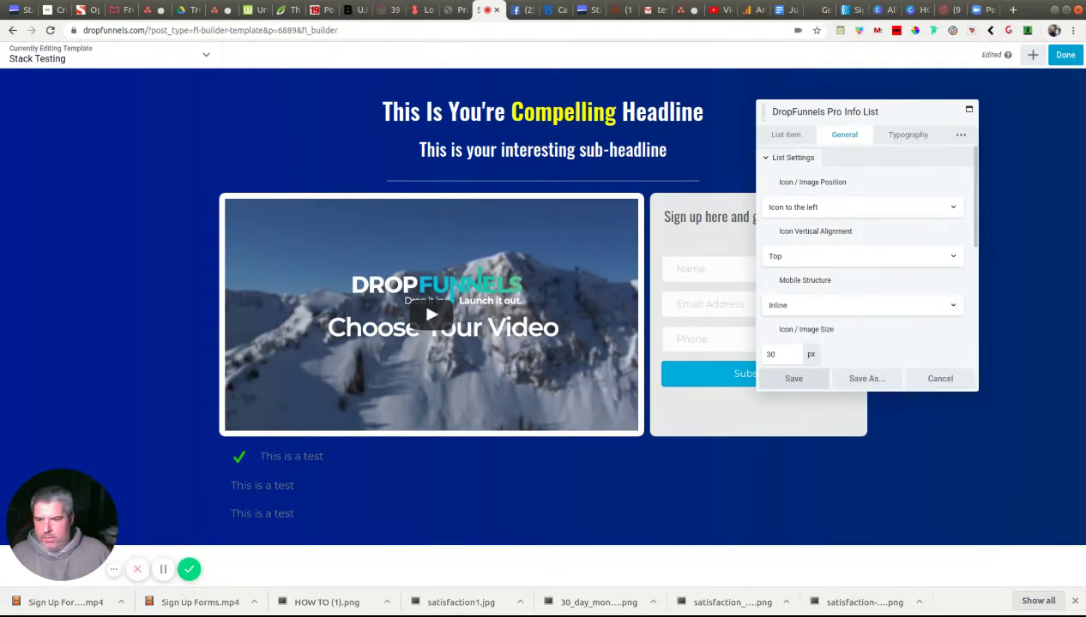
pyautogui.click(794, 378)
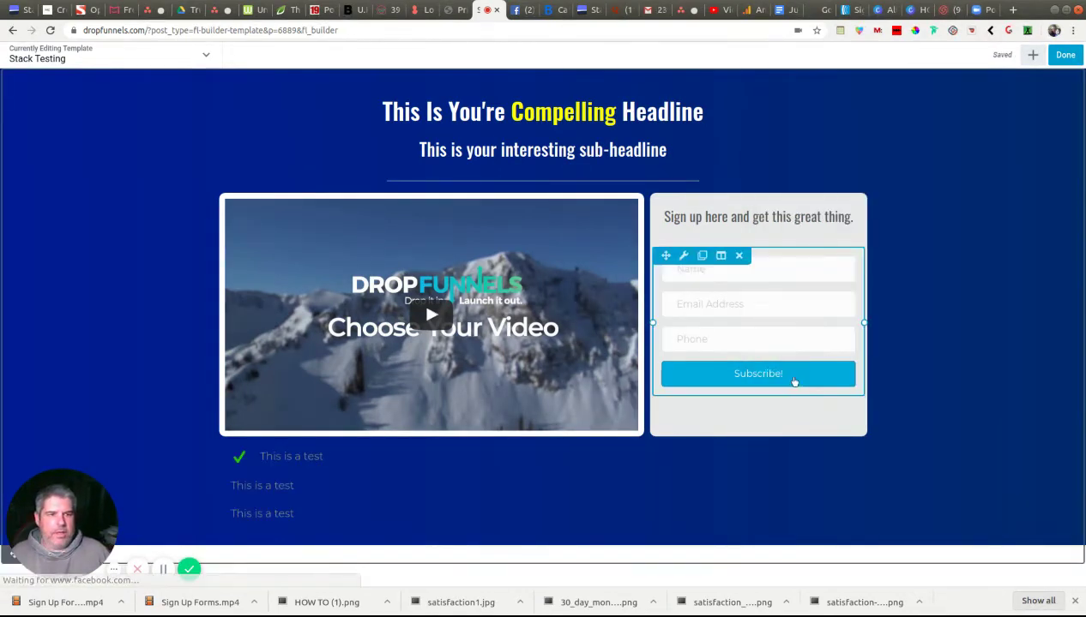
# - Reopen the Info List settings, open the second list item for editing, and select its description text
pyautogui.click(256, 484)
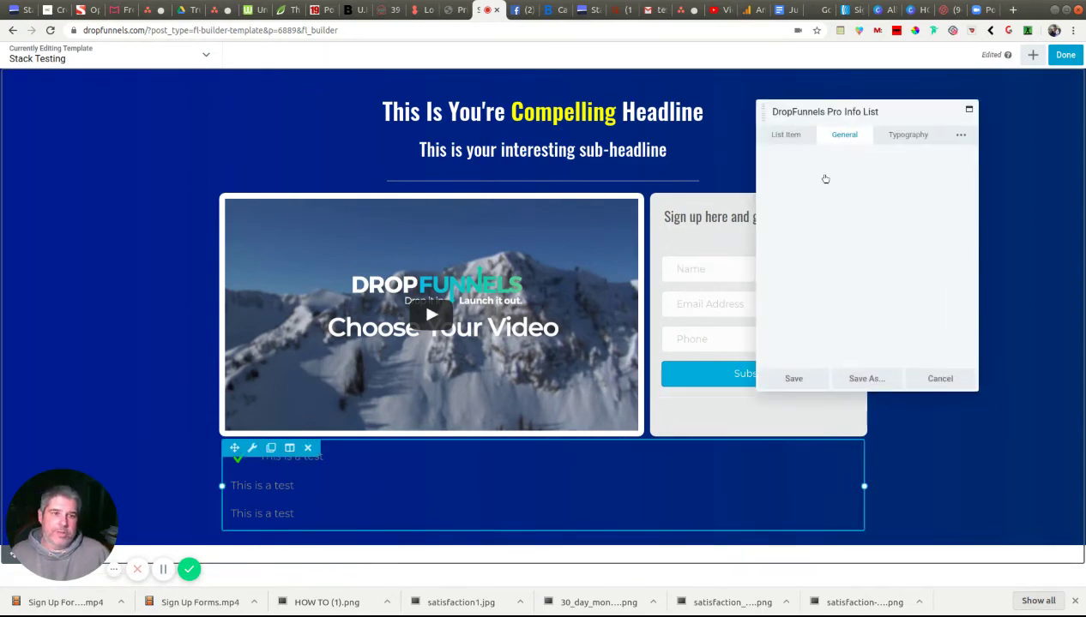
pyautogui.click(786, 135)
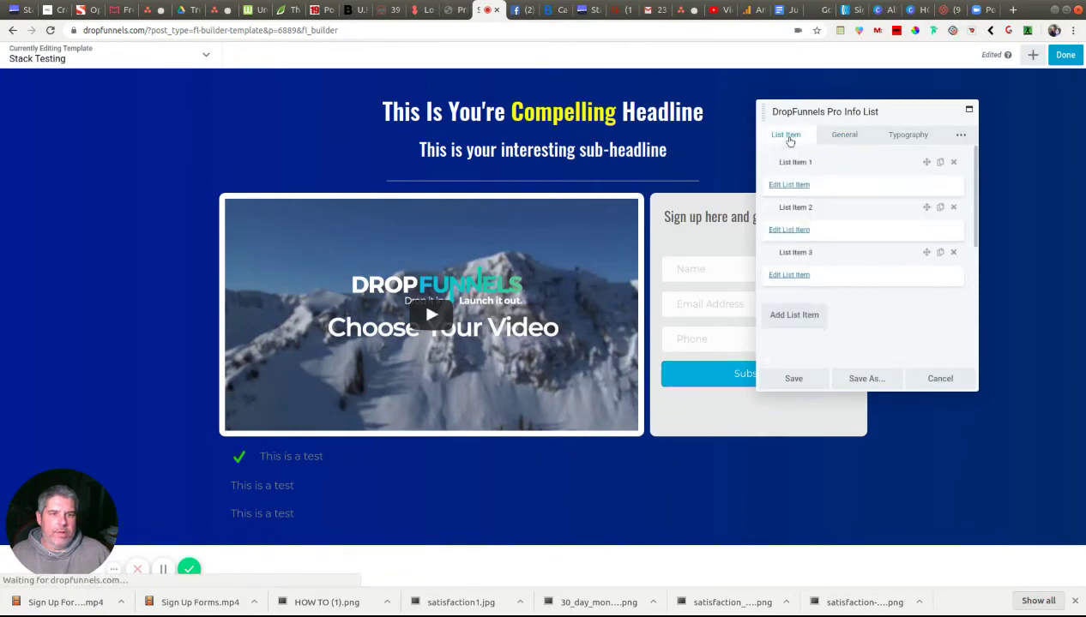
pyautogui.click(787, 230)
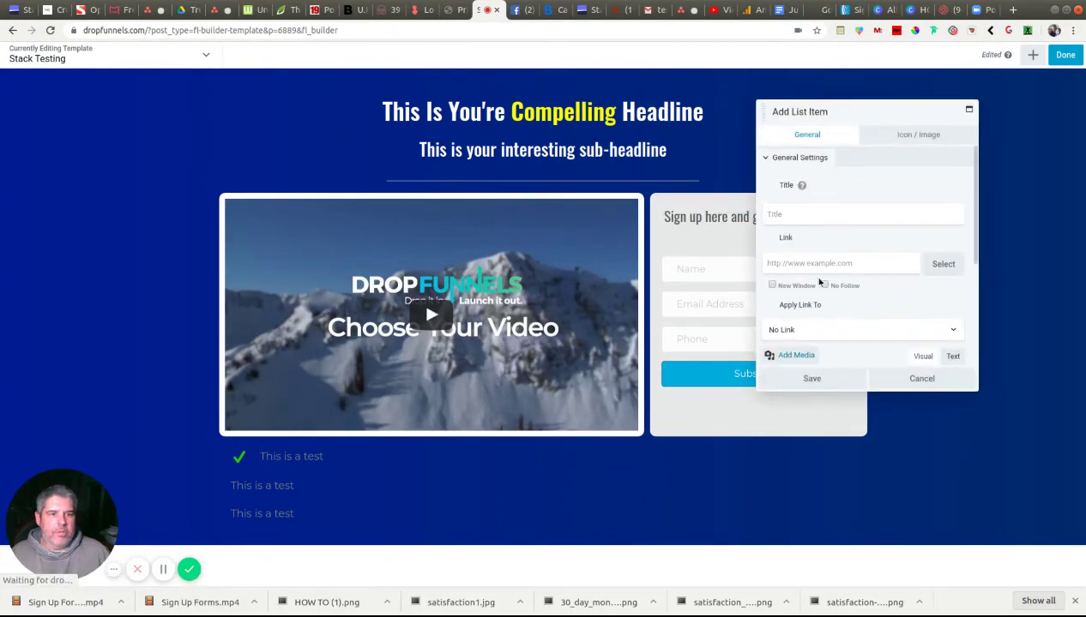
pyautogui.scroll(-4, 835, 276)
pyautogui.tripleClick(806, 249)
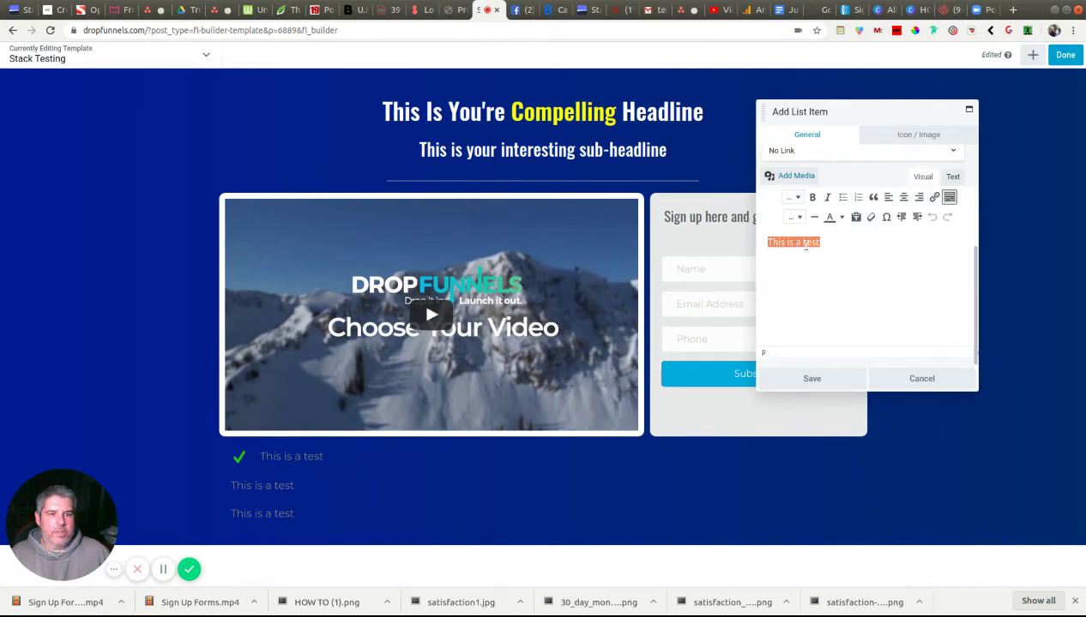
# - Replace the second list item's text with "This is the second line" and save the item
pyautogui.write('This is ')
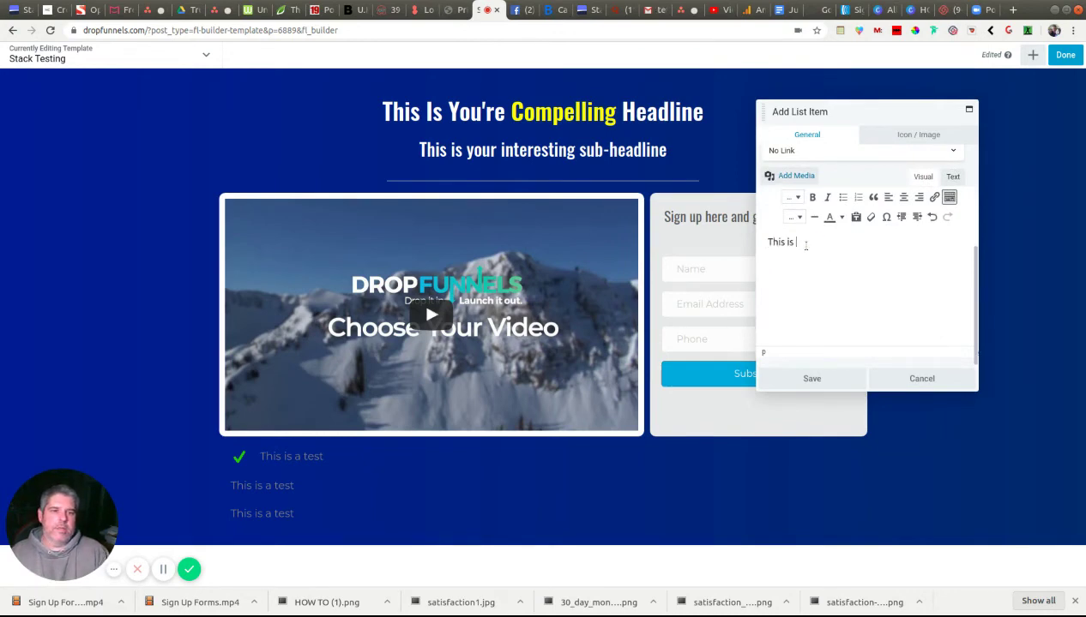
pyautogui.write('the second')
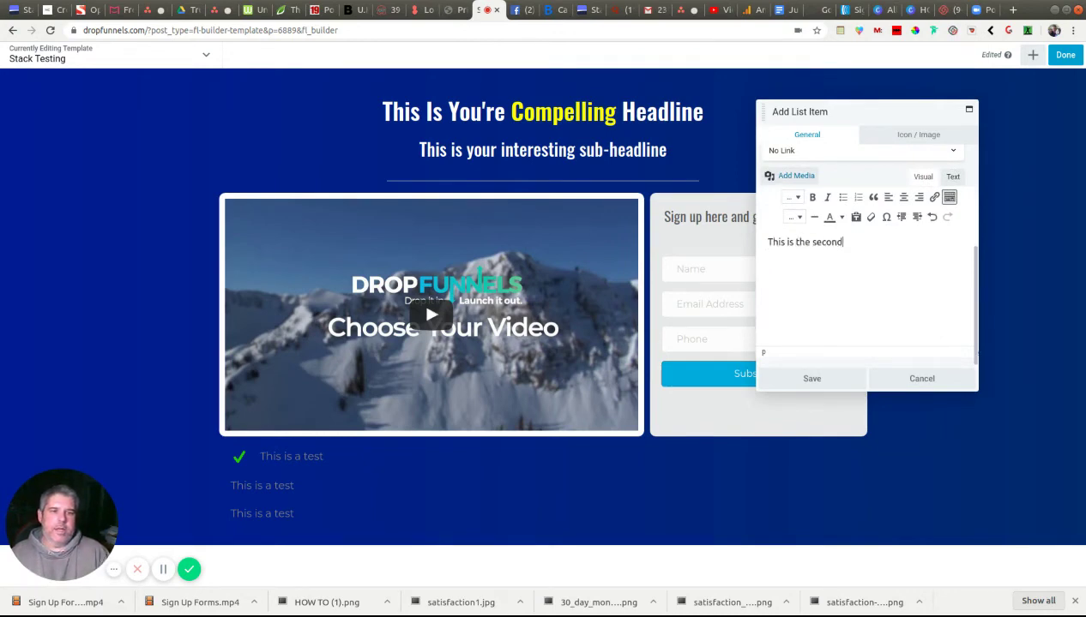
pyautogui.write('s line')
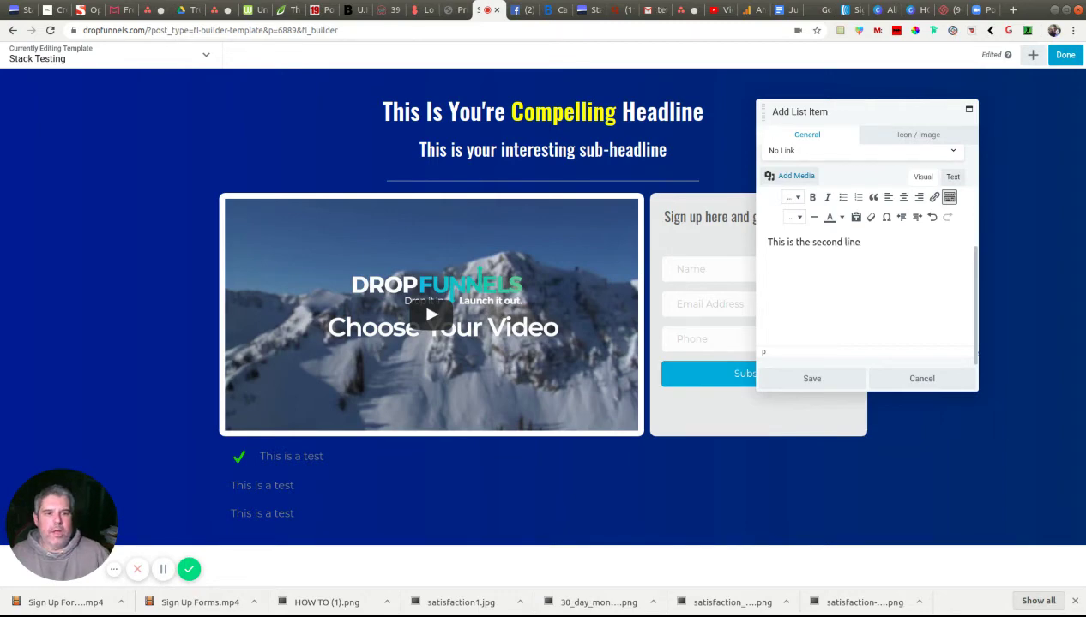
pyautogui.click(812, 380)
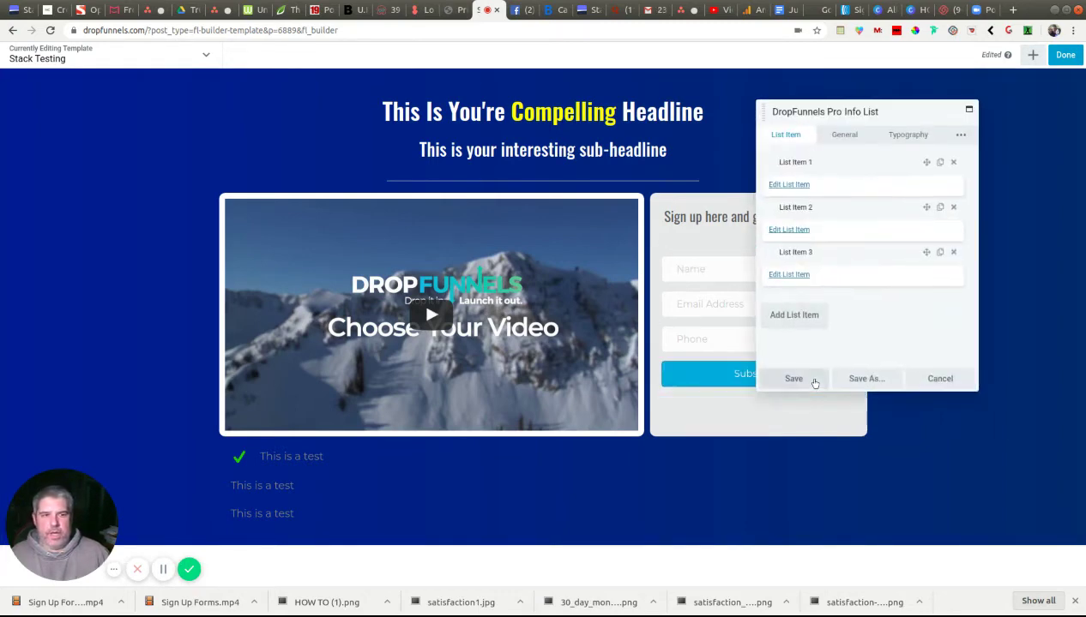
# - Set the second list item's image type to Icon, search the icons for "x" and choose the Font Awesome 5 Solid circled exclamation mark
pyautogui.click(791, 229)
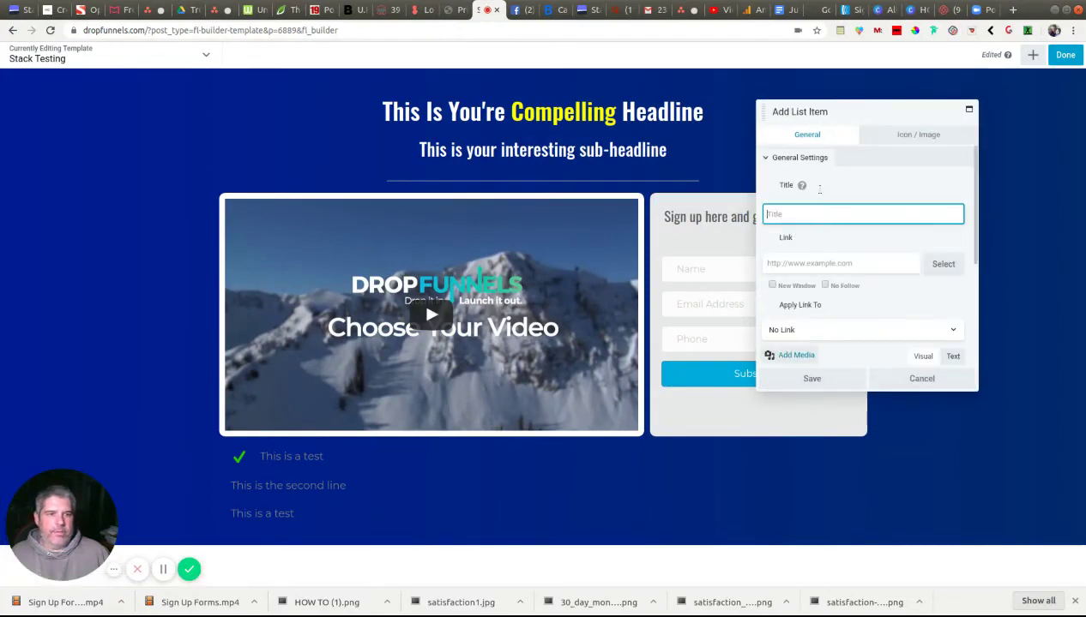
pyautogui.click(906, 136)
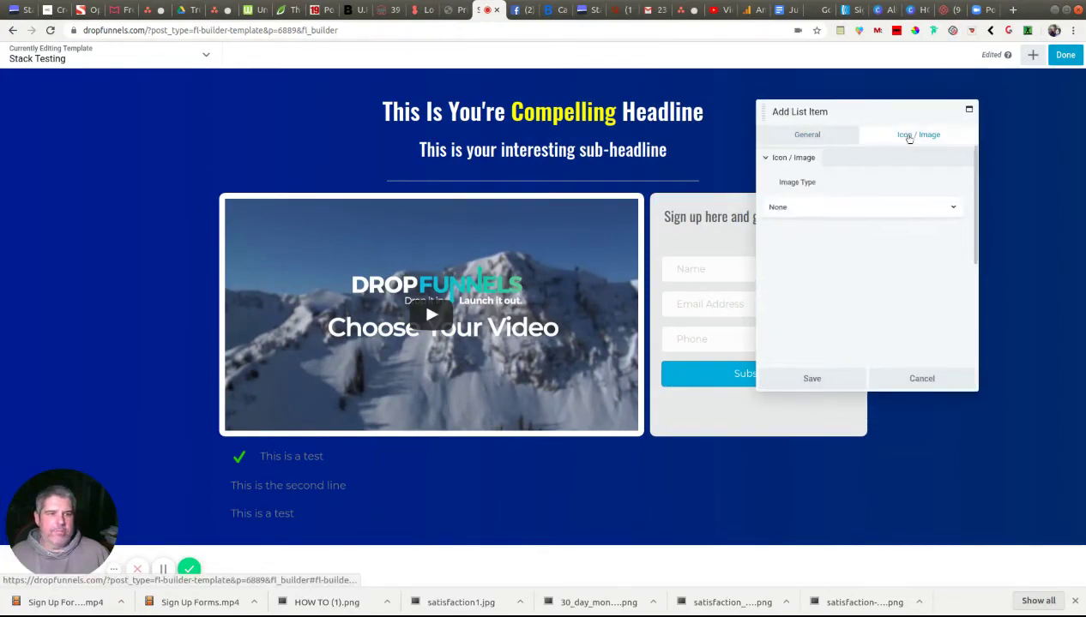
pyautogui.click(812, 208)
pyautogui.click(807, 247)
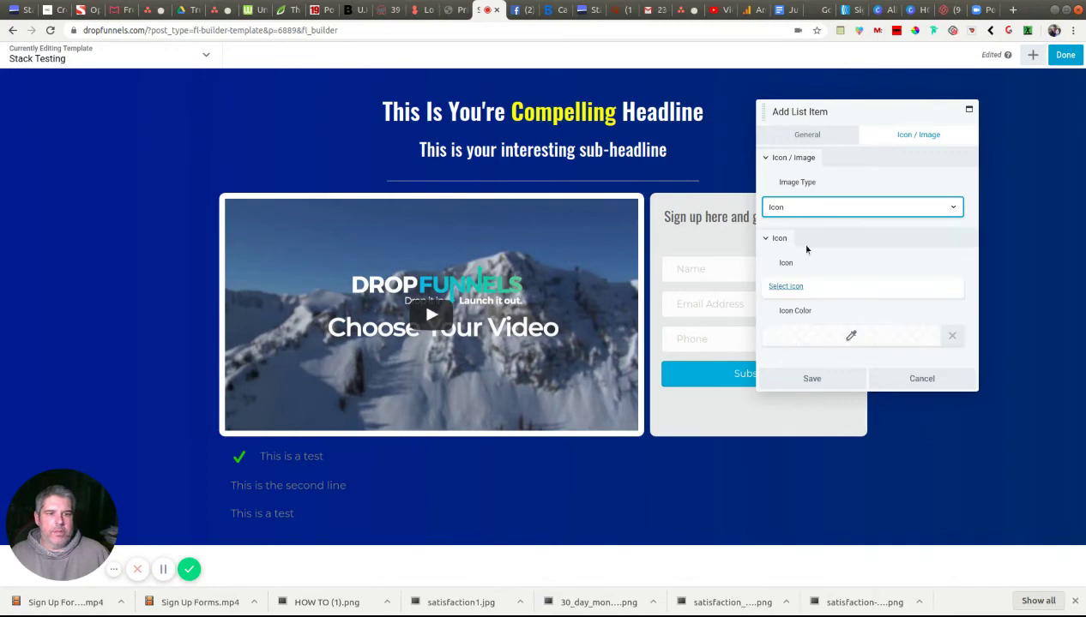
pyautogui.click(785, 288)
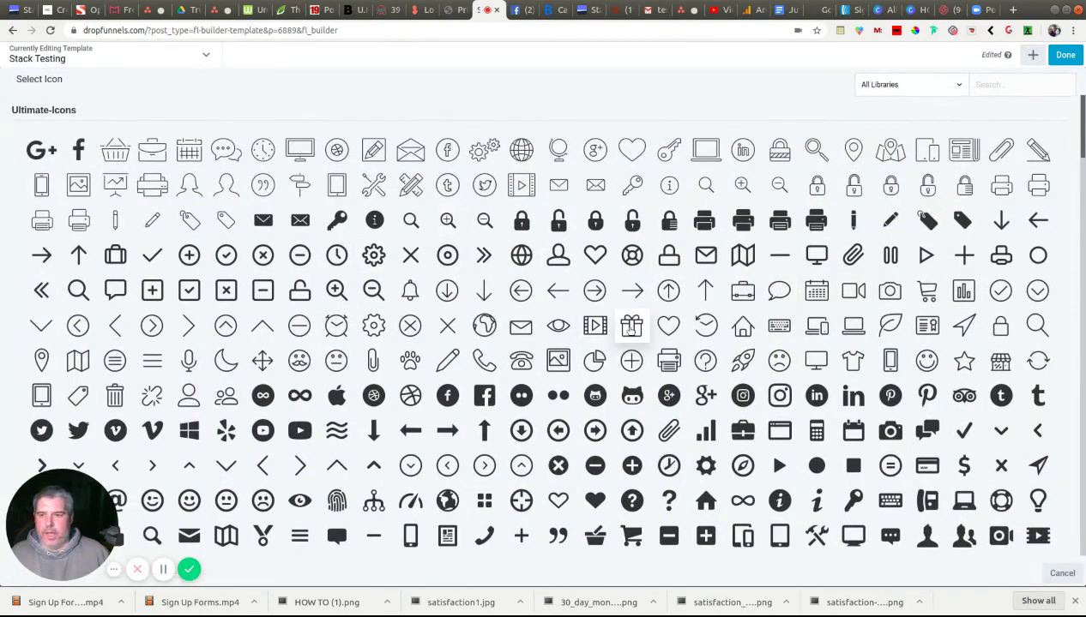
pyautogui.scroll(-1, 632, 327)
pyautogui.click(991, 82)
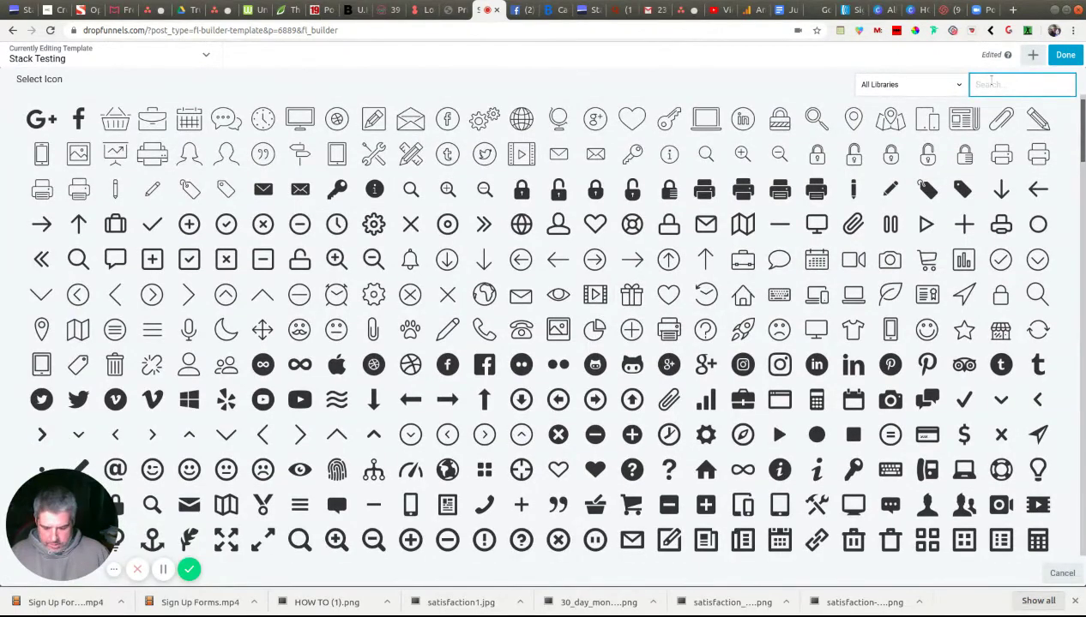
pyautogui.write('x')
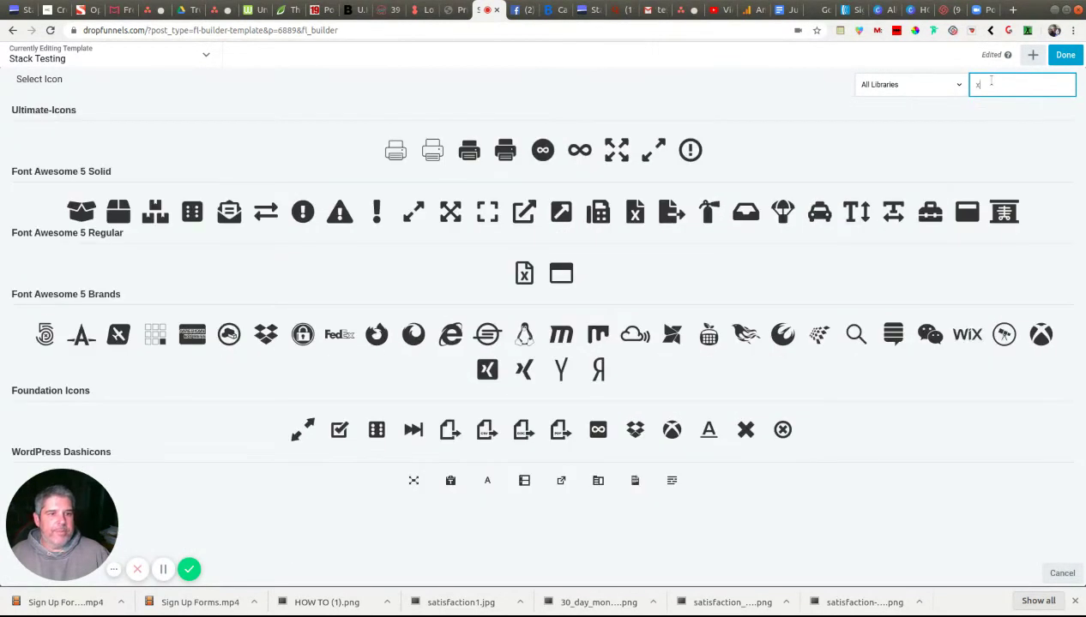
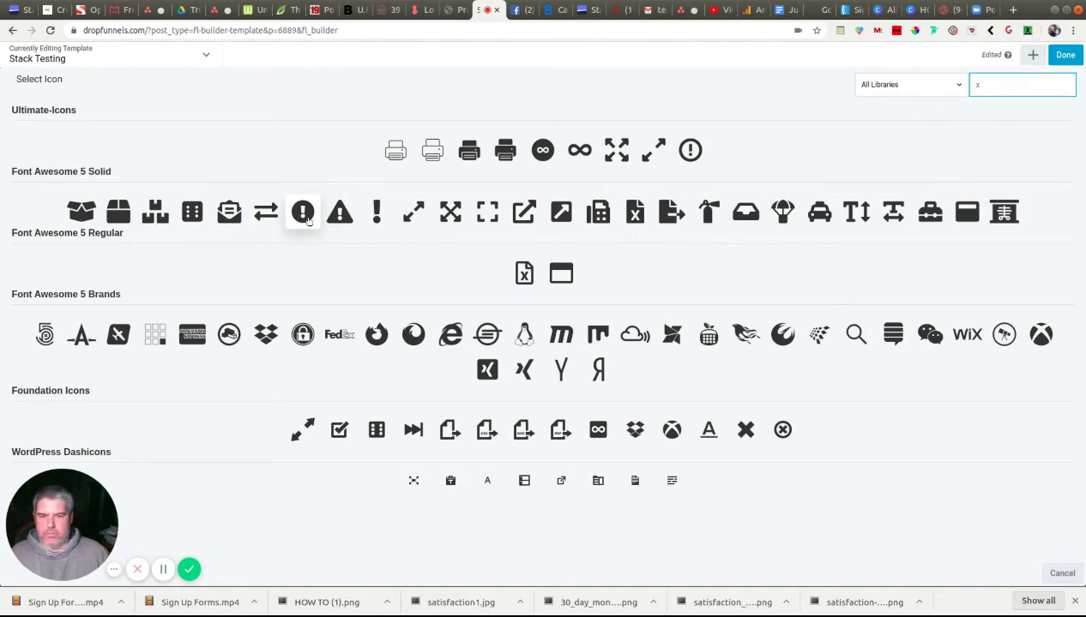
pyautogui.click(304, 215)
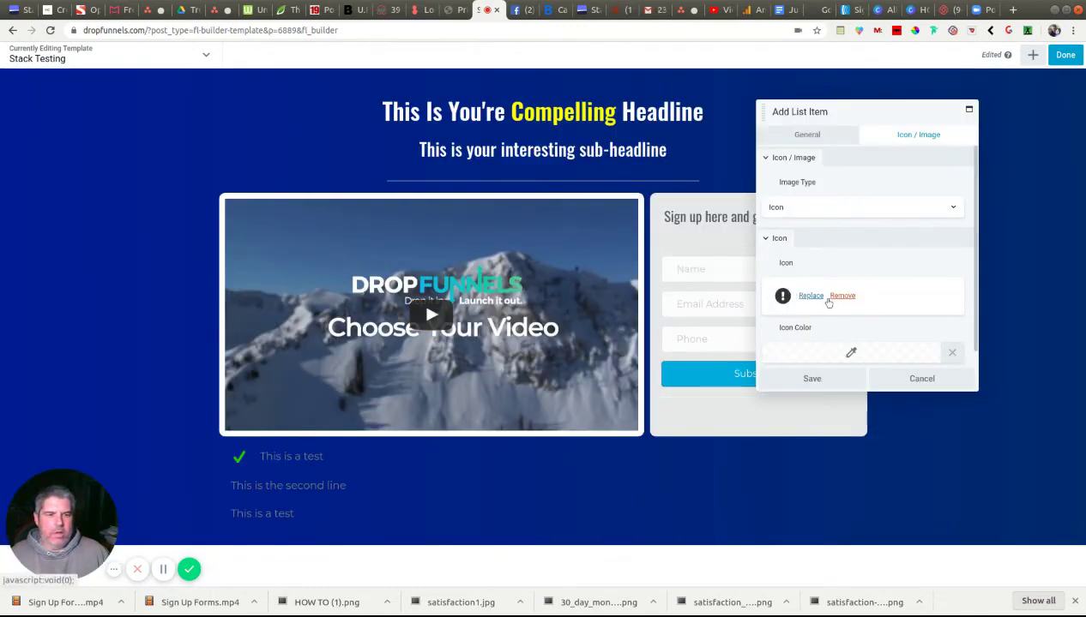
# - Set the second list item's icon color to bright red and save the item
pyautogui.click(849, 353)
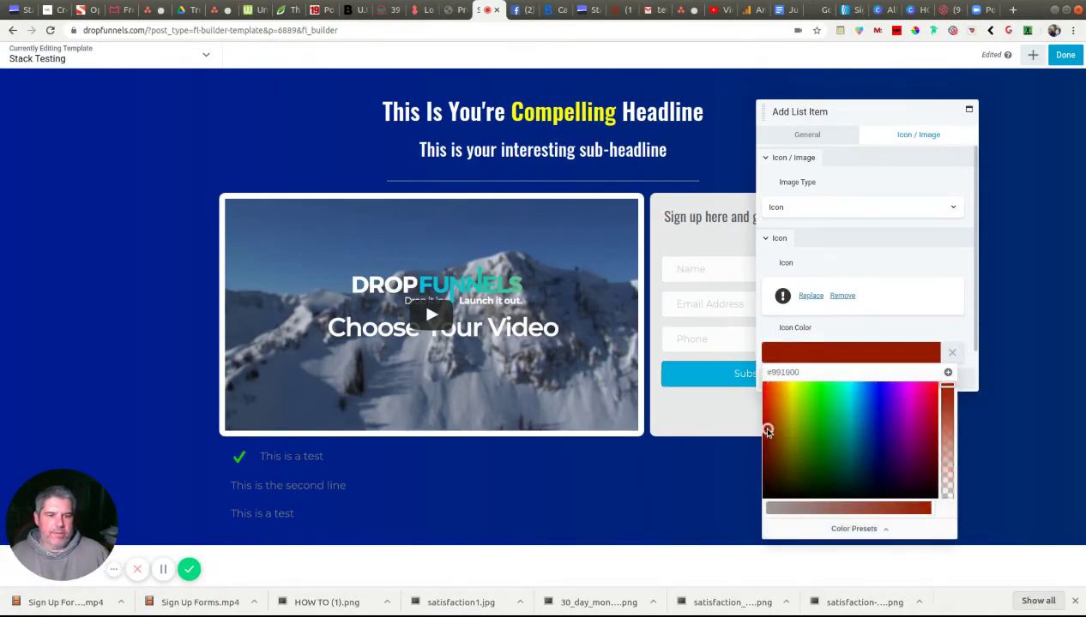
pyautogui.click(768, 431)
pyautogui.moveTo(767, 431); pyautogui.dragTo(766, 410)
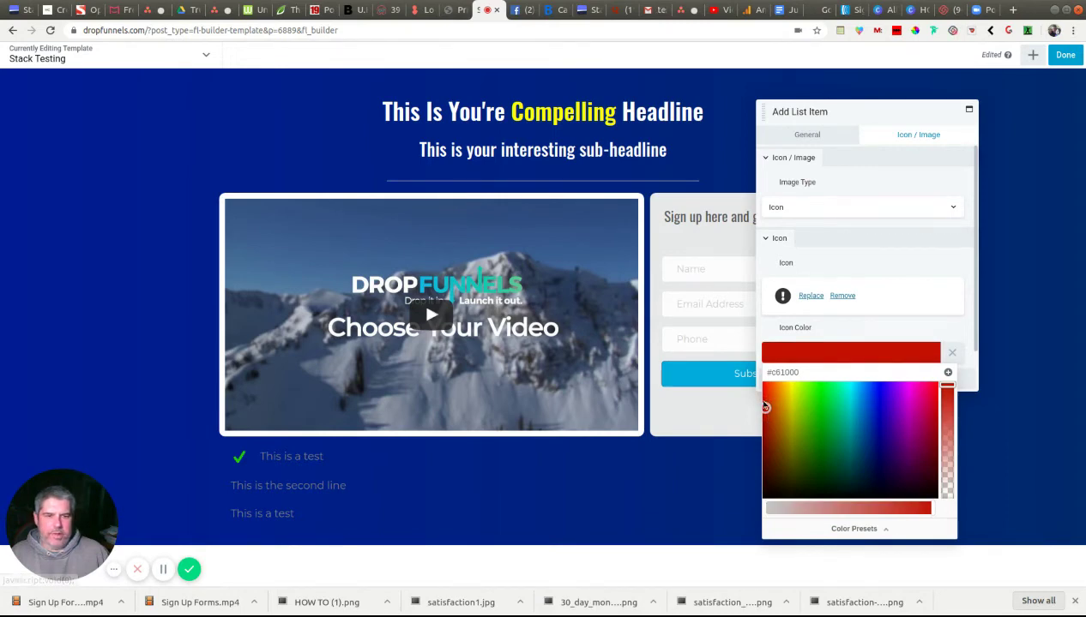
pyautogui.moveTo(765, 405); pyautogui.dragTo(765, 398)
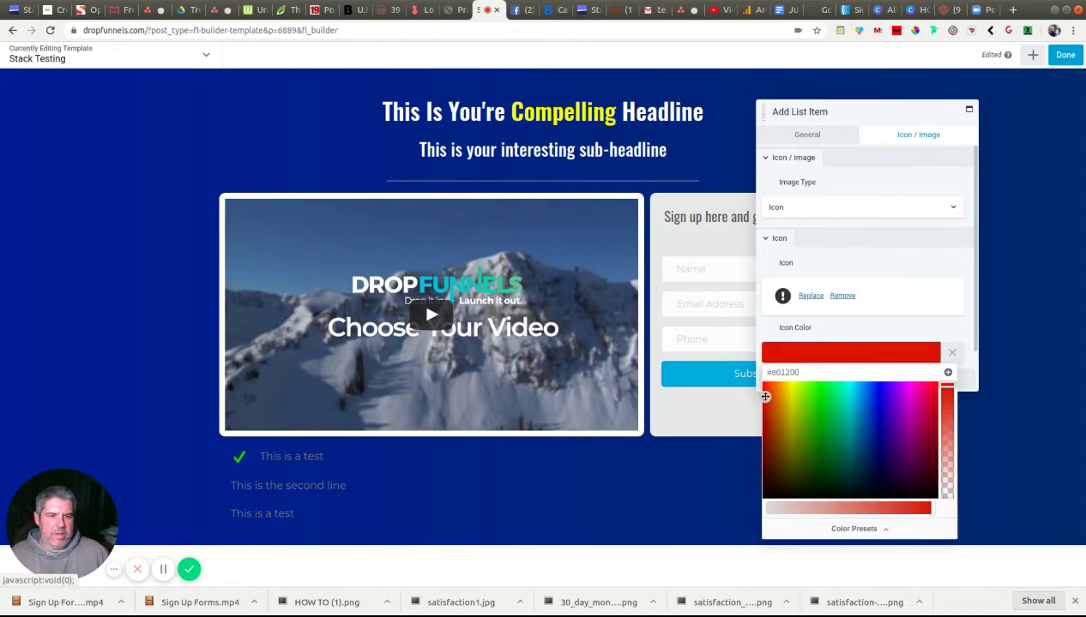
pyautogui.moveTo(765, 398); pyautogui.dragTo(764, 398)
pyautogui.click(832, 343)
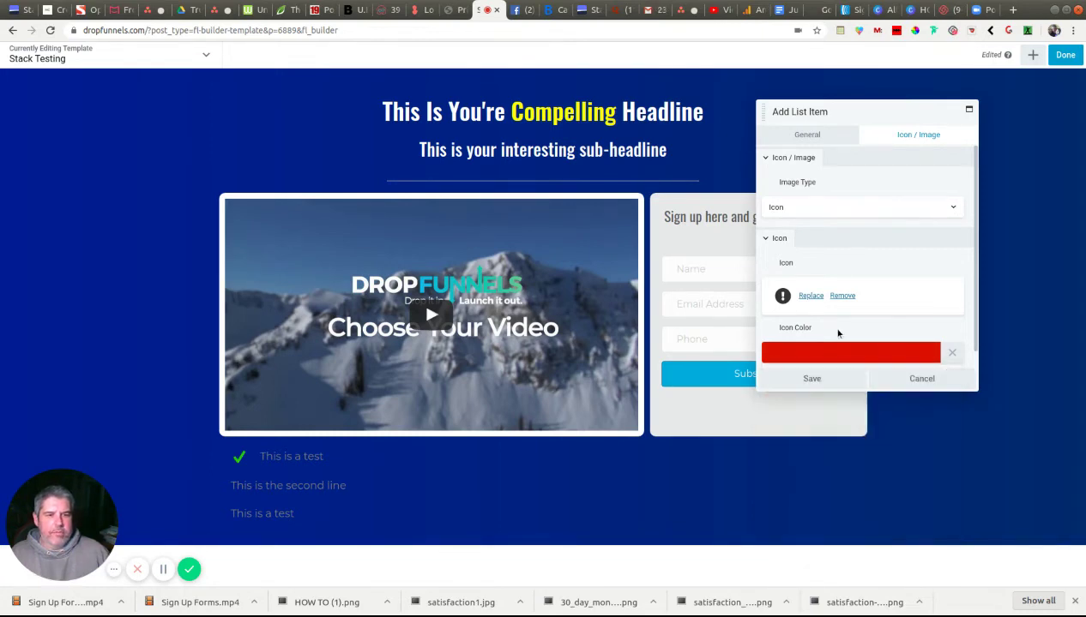
pyautogui.click(813, 379)
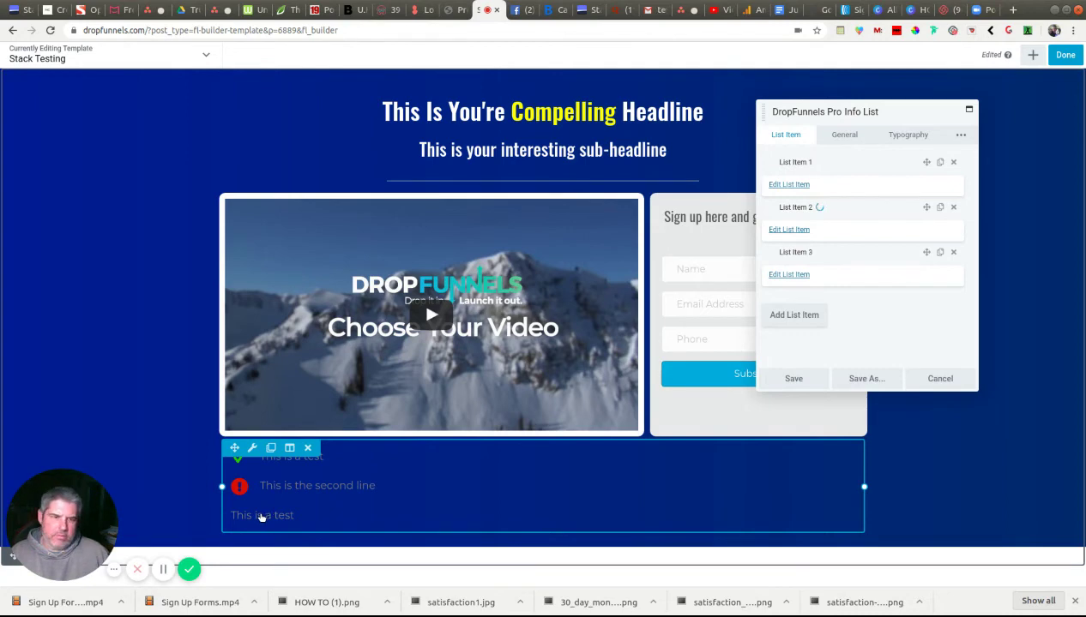
pyautogui.click(788, 275)
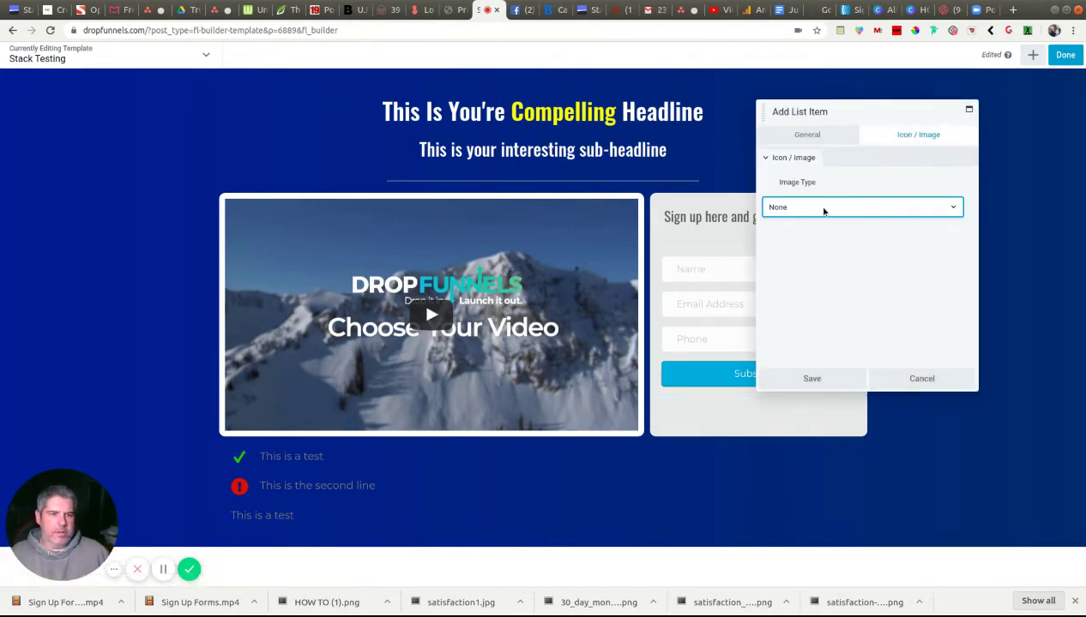
pyautogui.click(806, 137)
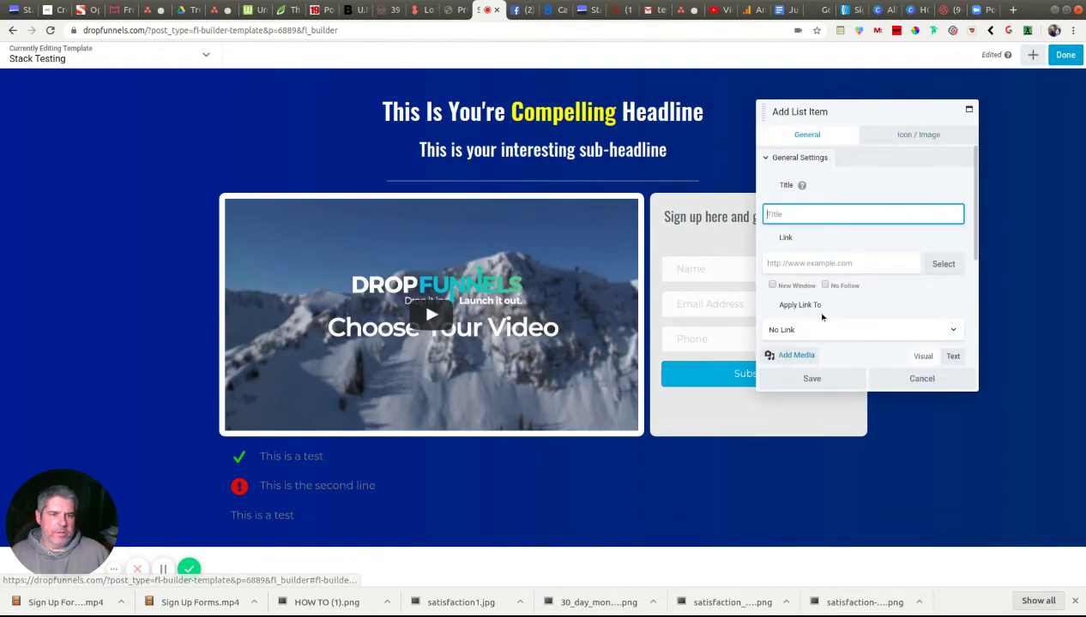
pyautogui.click(800, 139)
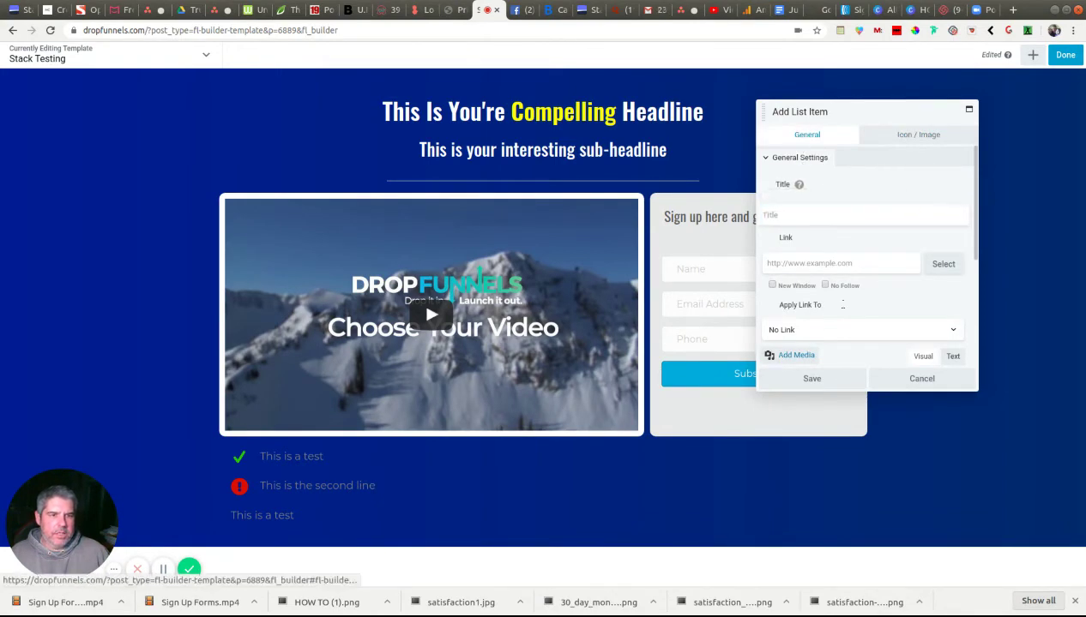
pyautogui.click(819, 379)
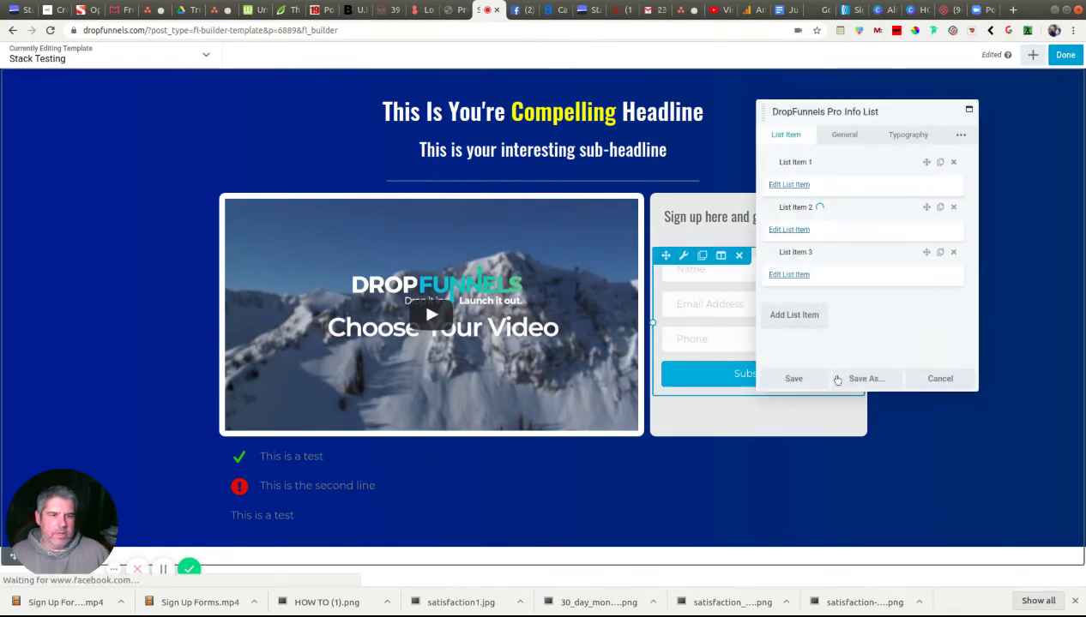
# - Replace the third list item's text with "This is the third line" and save the item
pyautogui.click(793, 275)
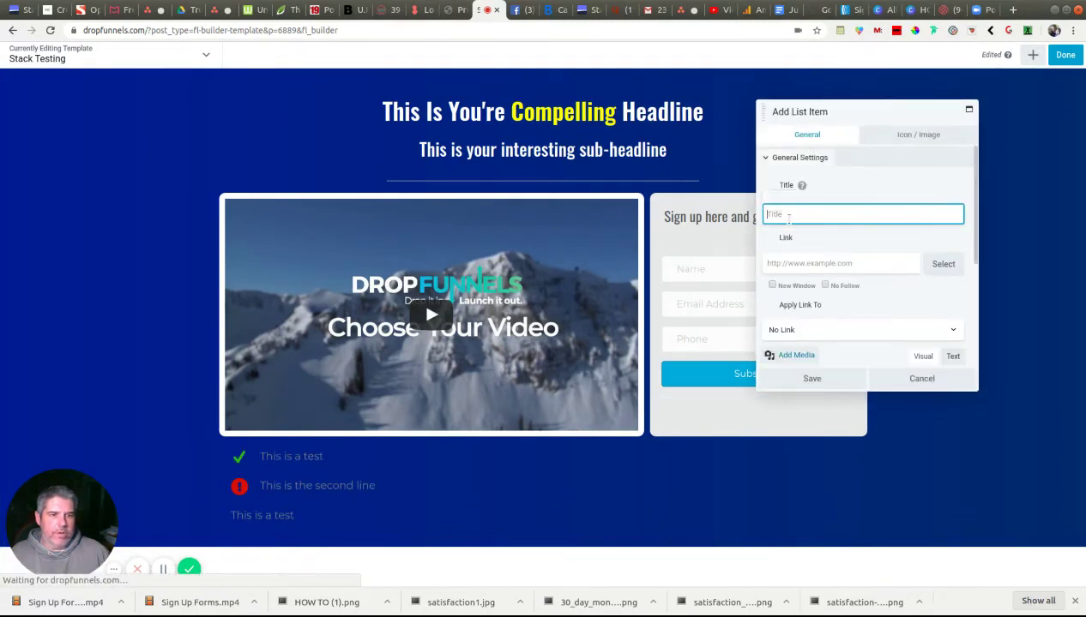
pyautogui.scroll(-3, 870, 267)
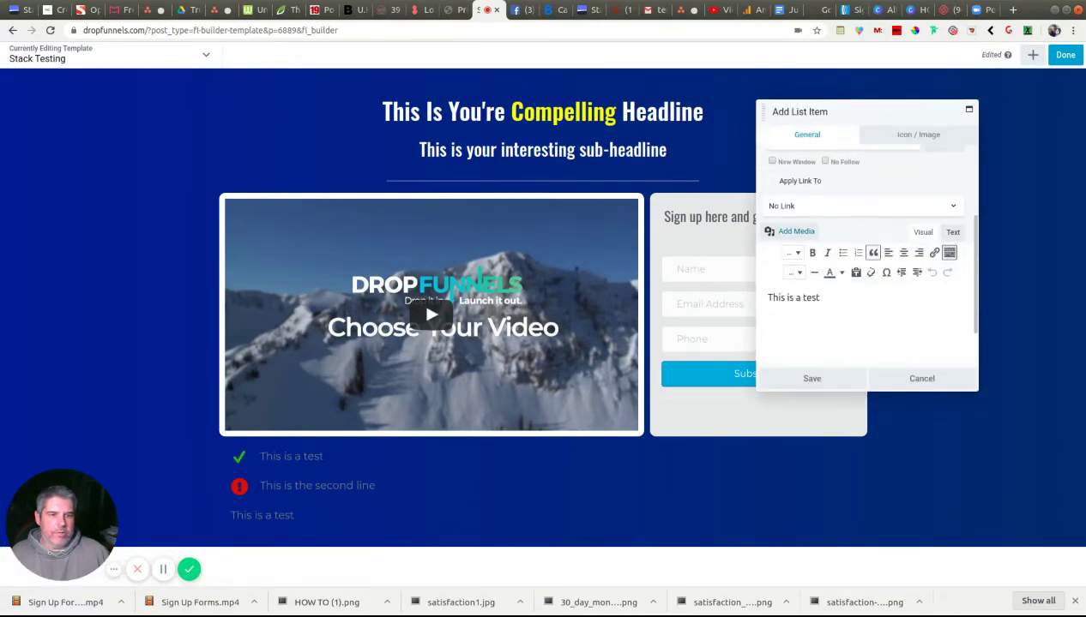
pyautogui.tripleClick(789, 298)
pyautogui.write('This is the third')
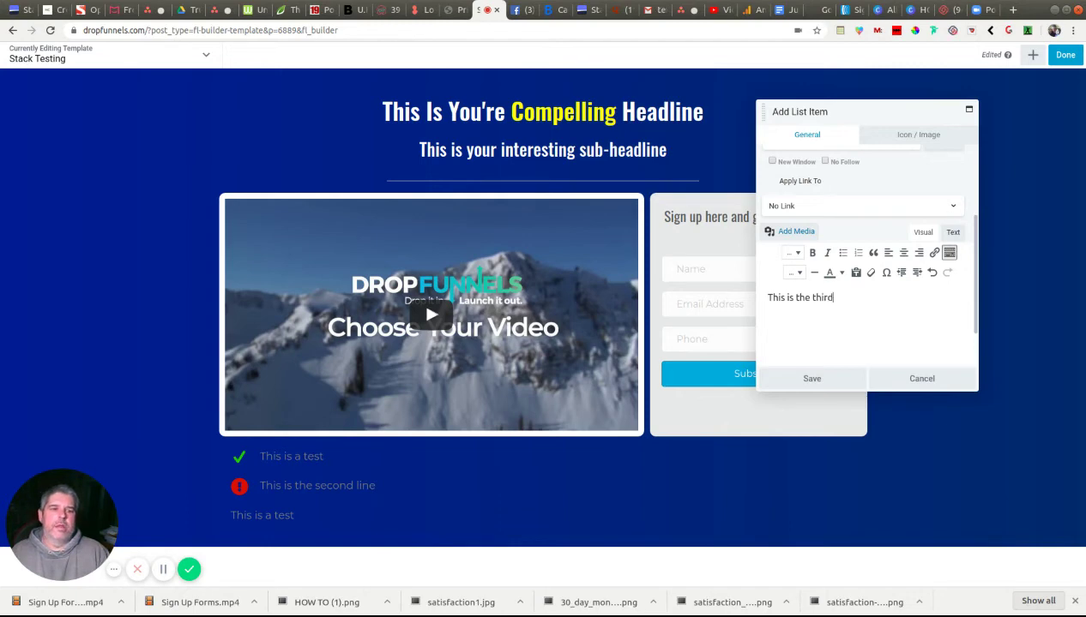
pyautogui.write(' line.')
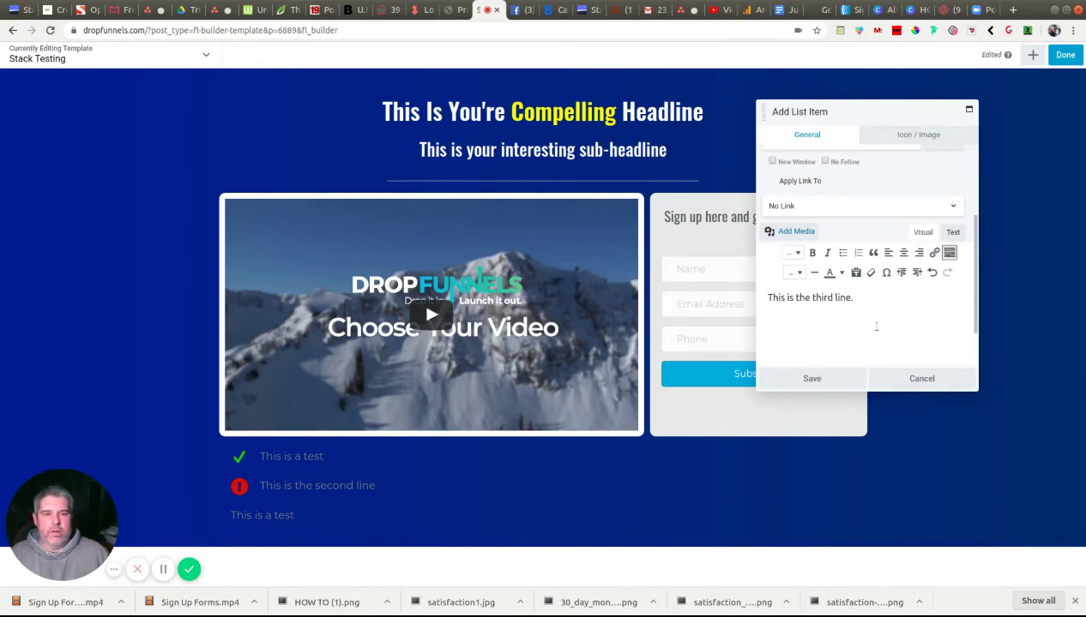
pyautogui.press('BackSpace')
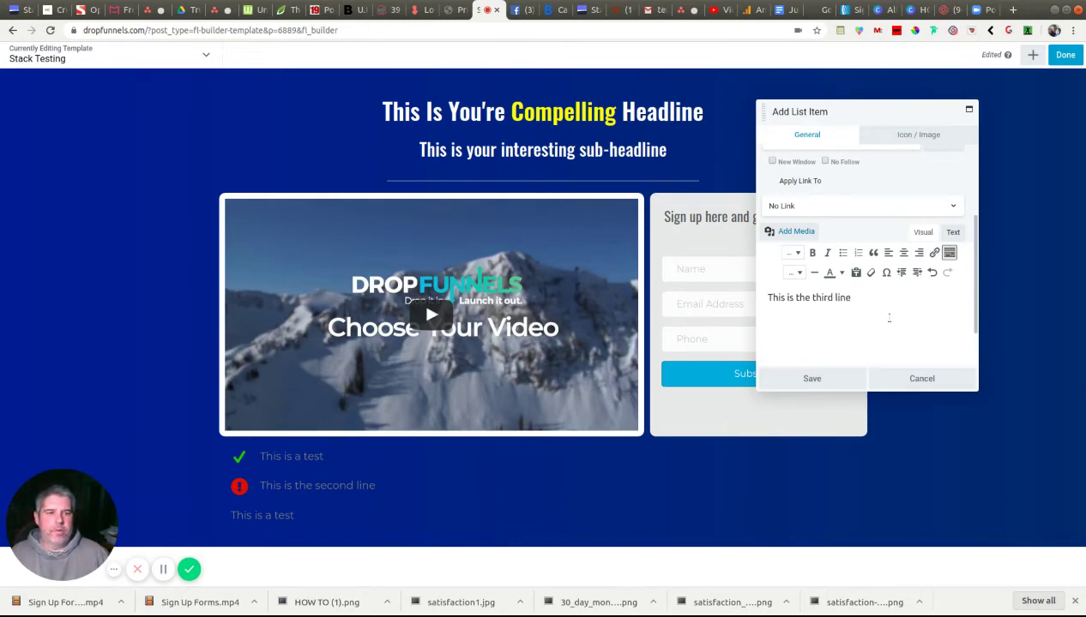
pyautogui.click(823, 380)
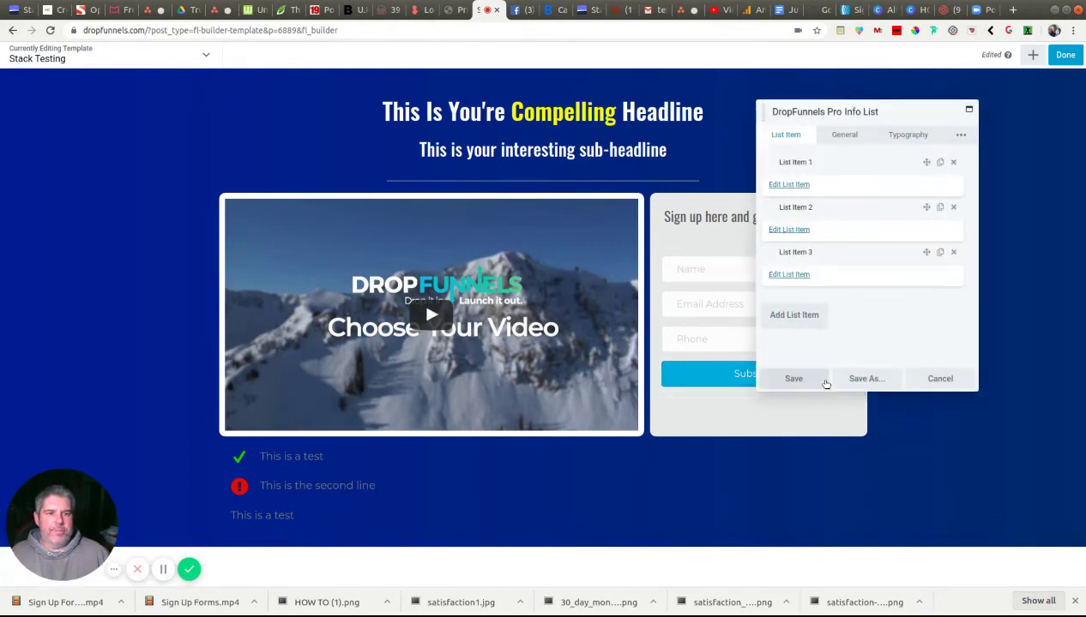
# - Set the third list item's image type to Icon, clear the icon search and choose the bold check mark from Ultimate-Icons
pyautogui.click(787, 276)
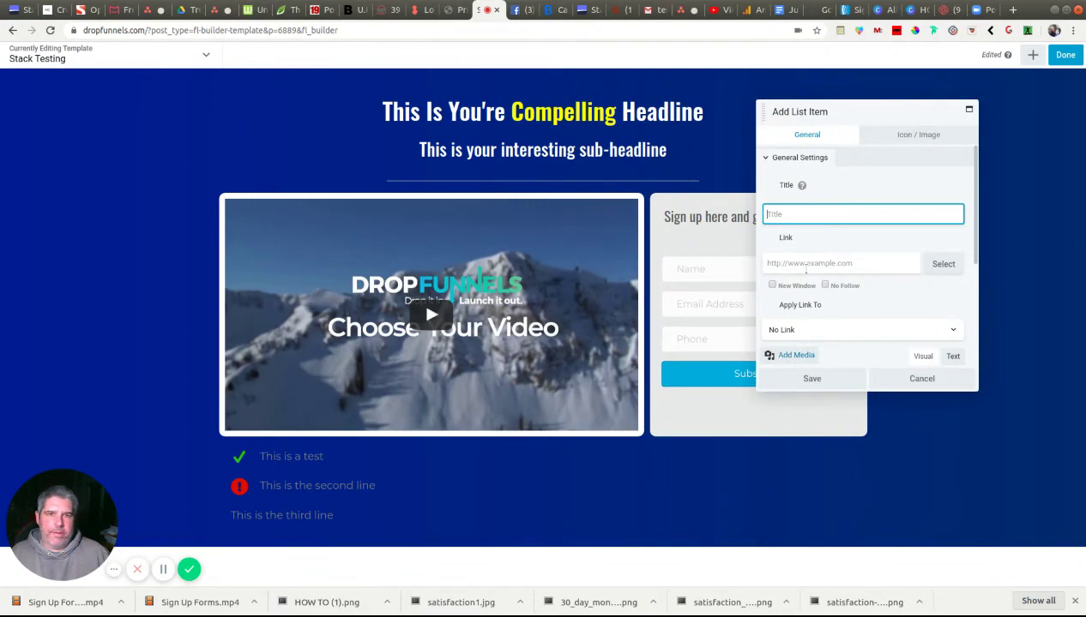
pyautogui.click(906, 137)
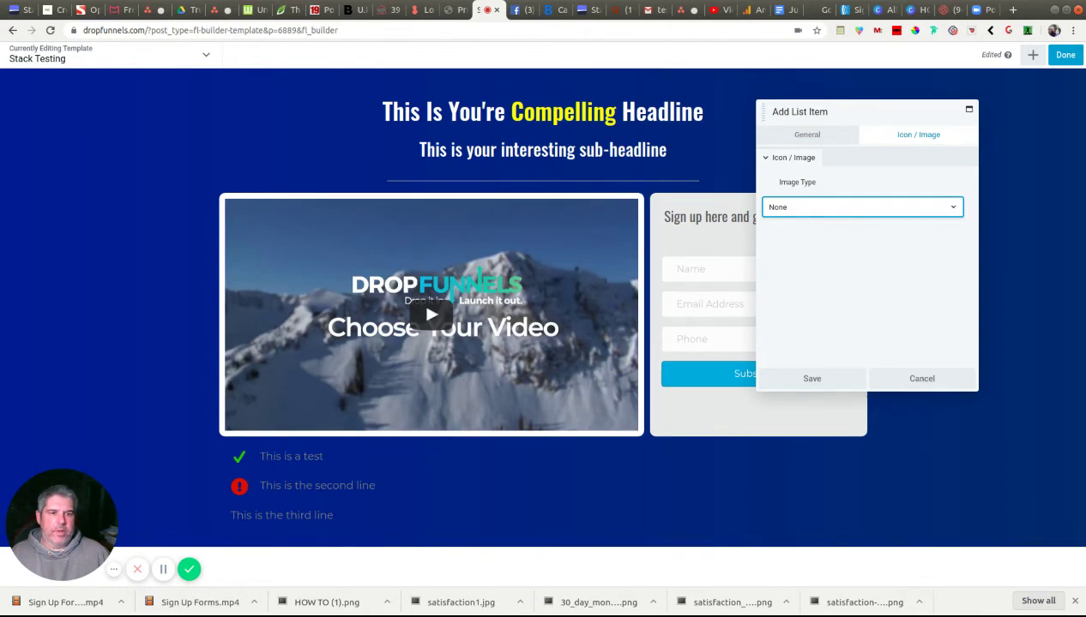
pyautogui.click(785, 239)
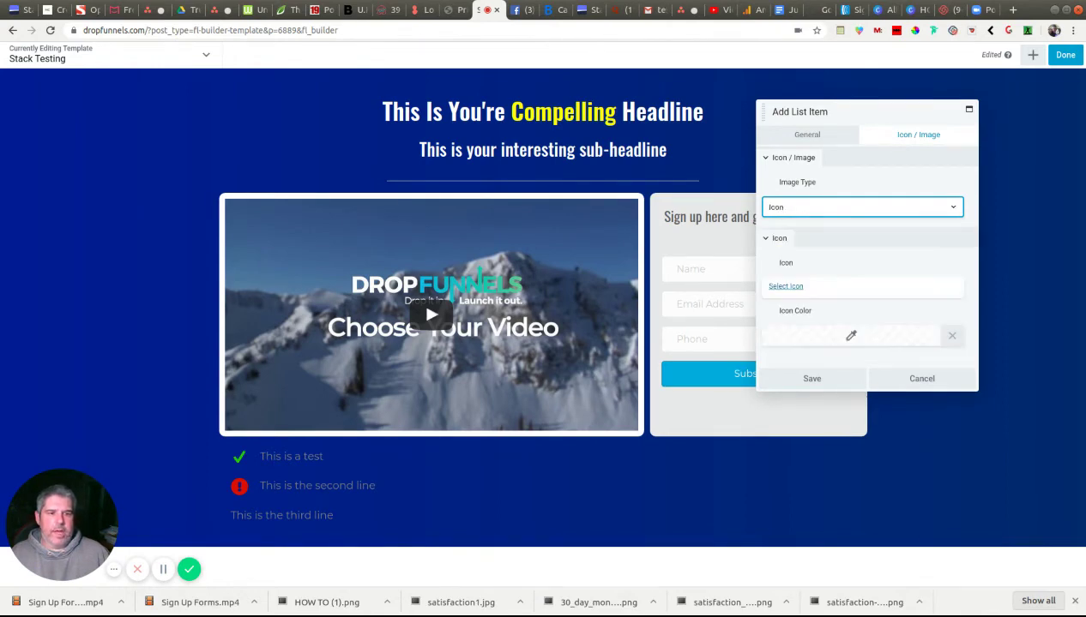
pyautogui.click(791, 288)
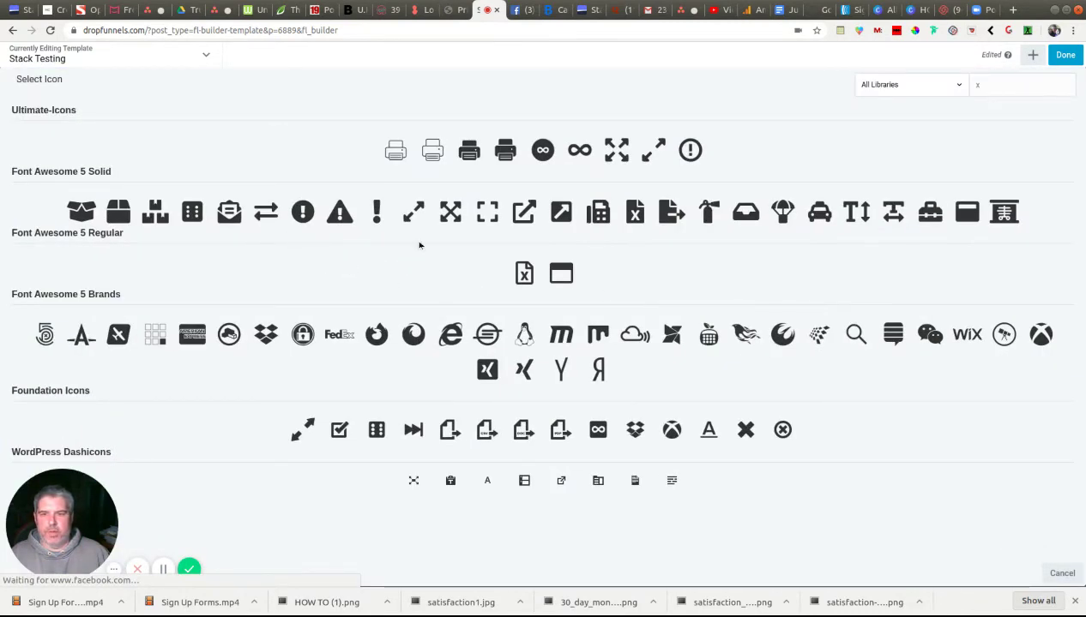
pyautogui.click(978, 84)
pyautogui.press('BackSpace')
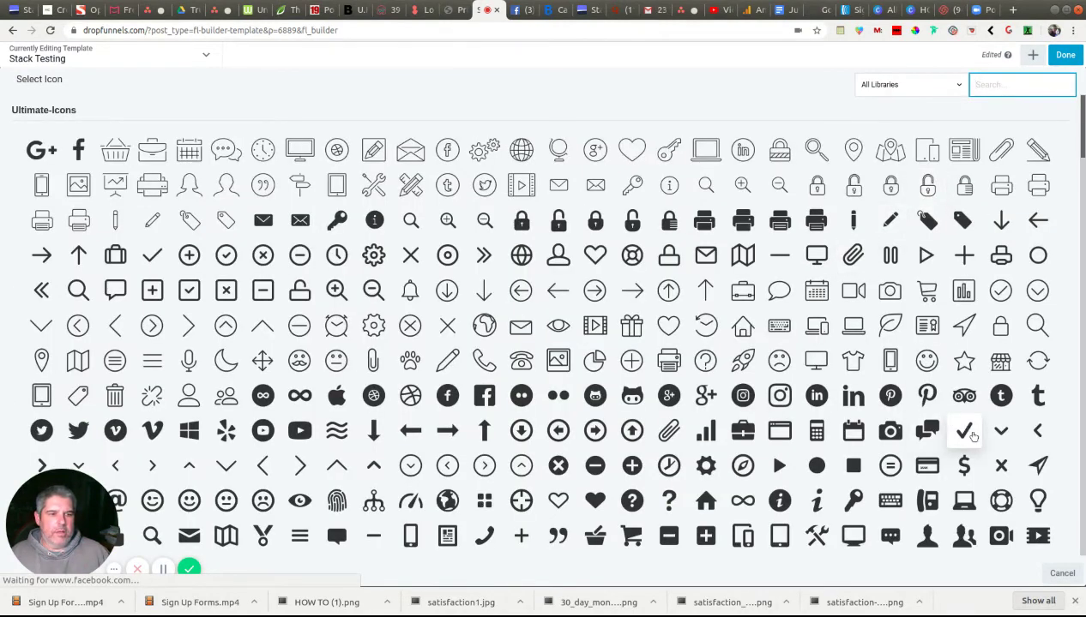
pyautogui.click(965, 432)
# - Set the third list item's icon color to green #3cc900
pyautogui.click(851, 354)
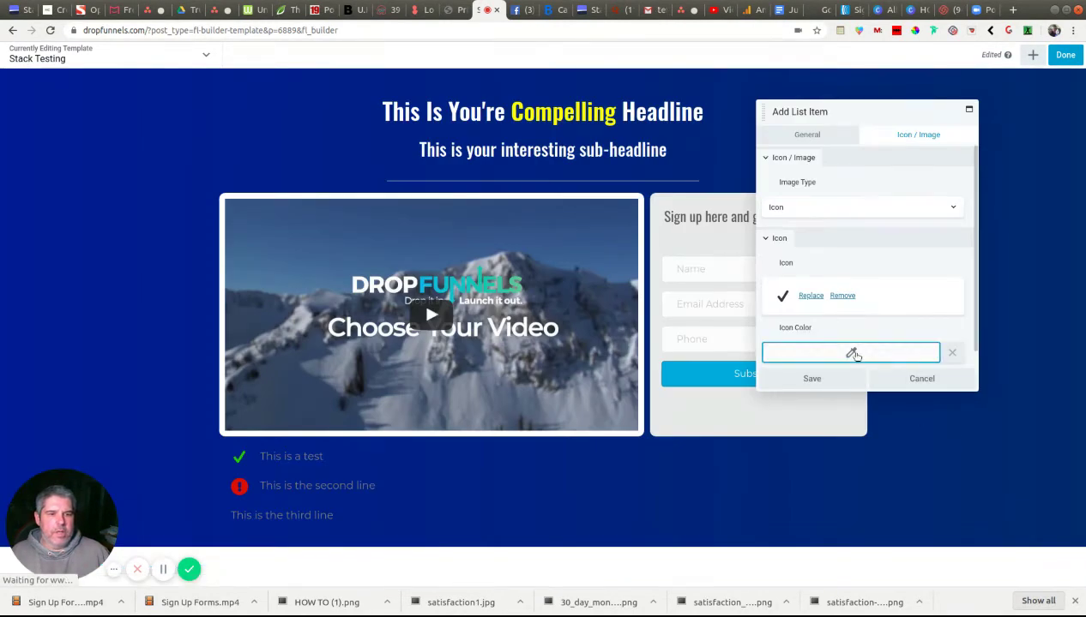
pyautogui.click(812, 408)
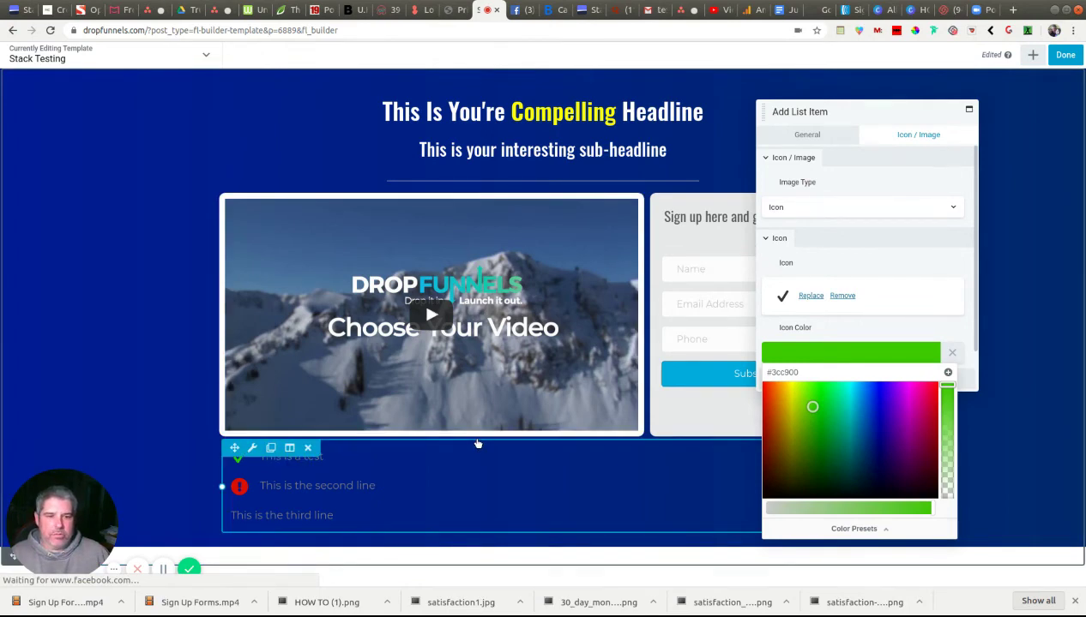
pyautogui.click(869, 331)
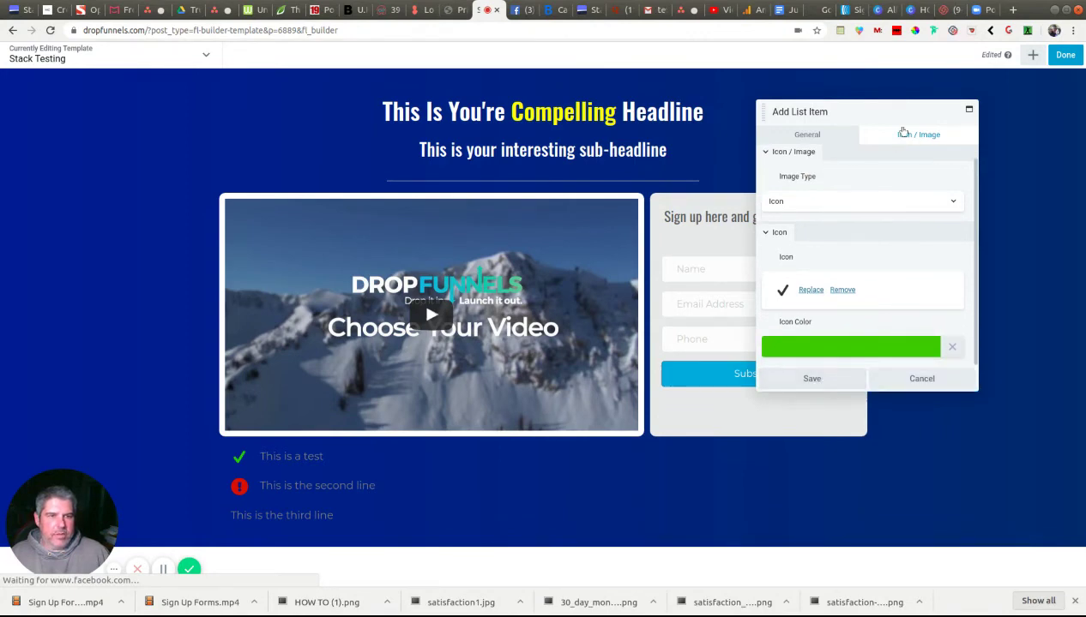
# - Check the third list item's text in its general settings and save the item
pyautogui.scroll(1, 879, 243)
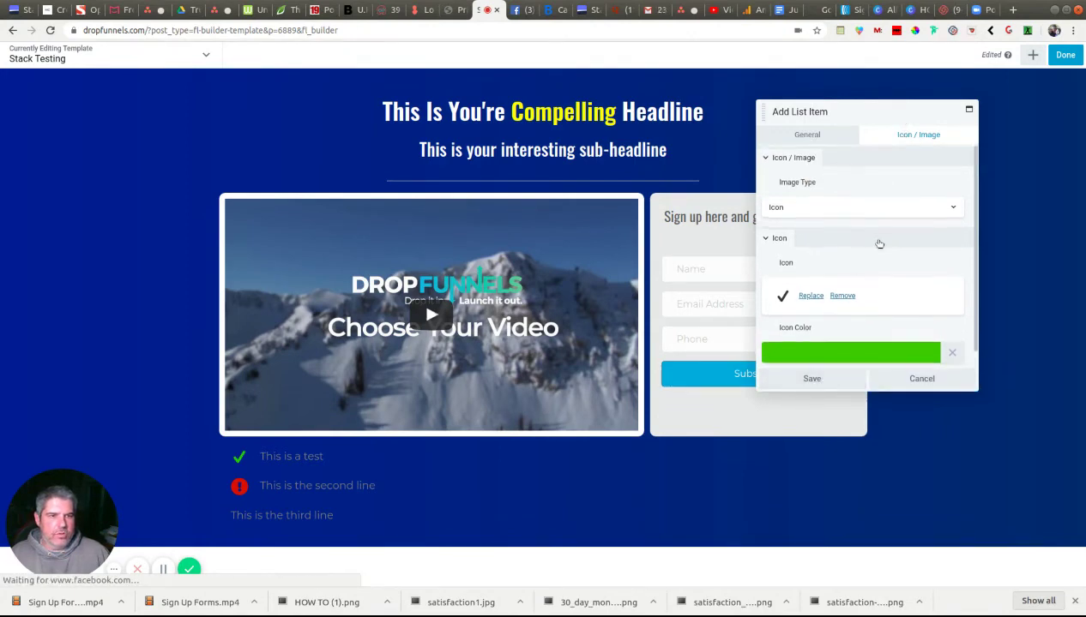
pyautogui.click(811, 136)
pyautogui.scroll(-3, 854, 234)
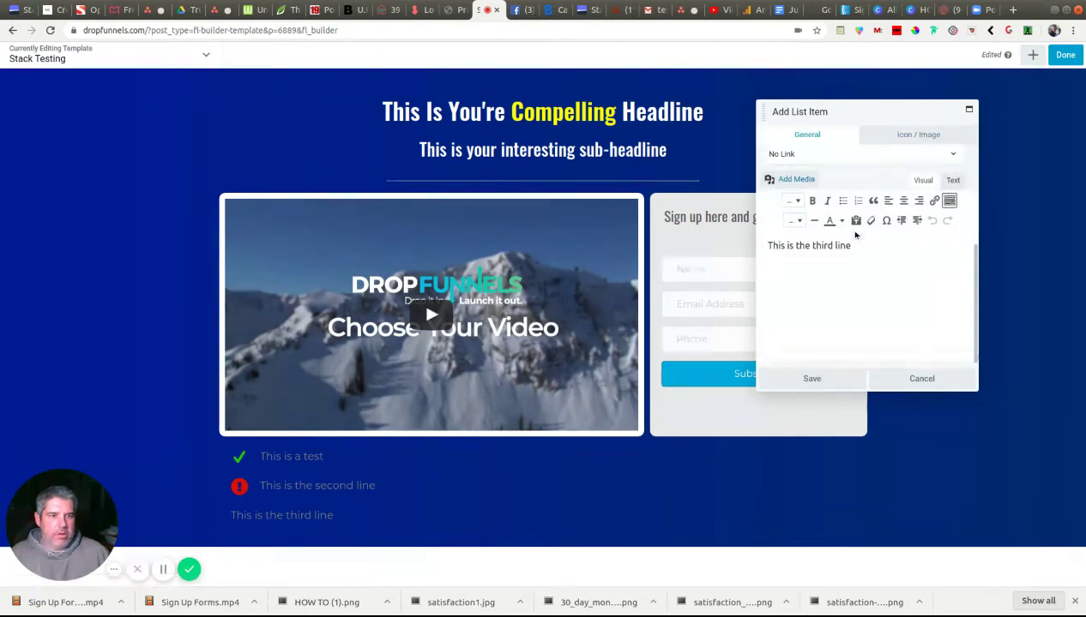
pyautogui.click(813, 380)
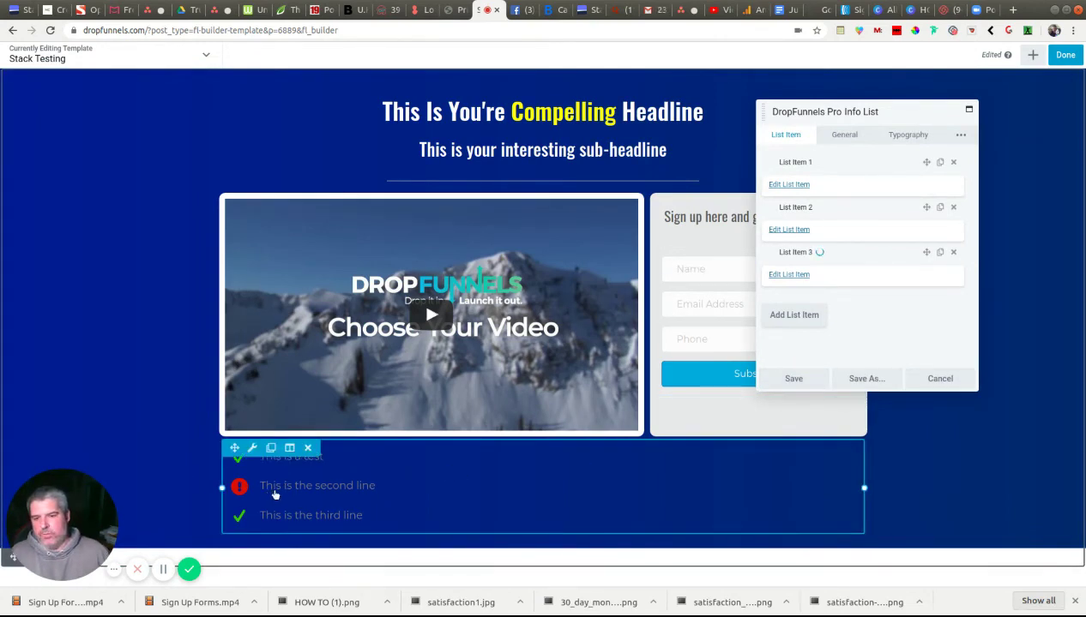
# - Set the info list's description font family to Poppins
pyautogui.click(908, 135)
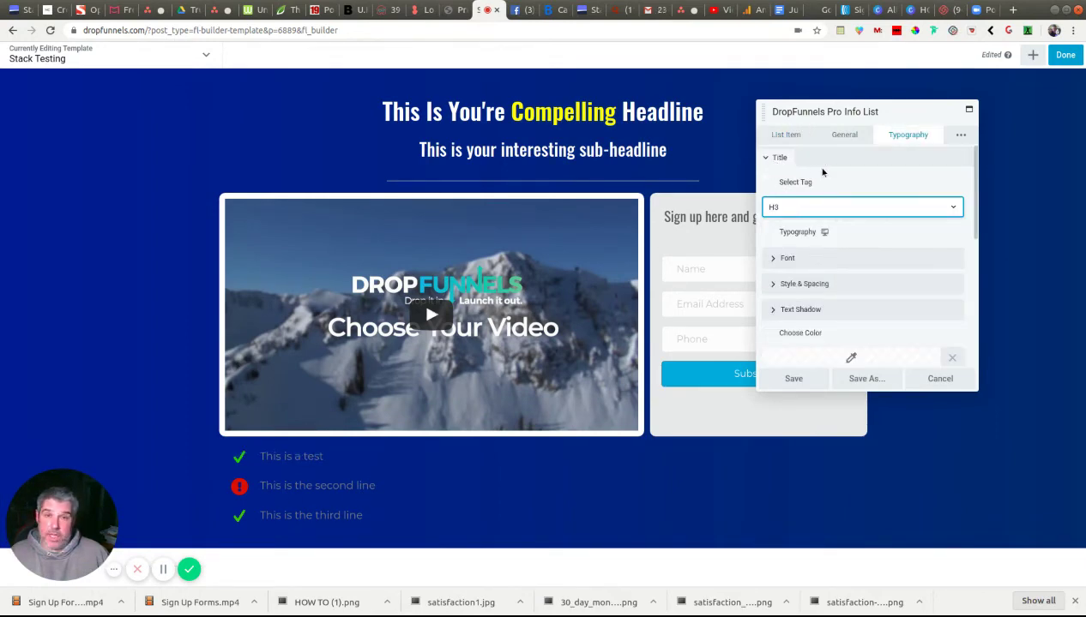
pyautogui.scroll(-5, 860, 284)
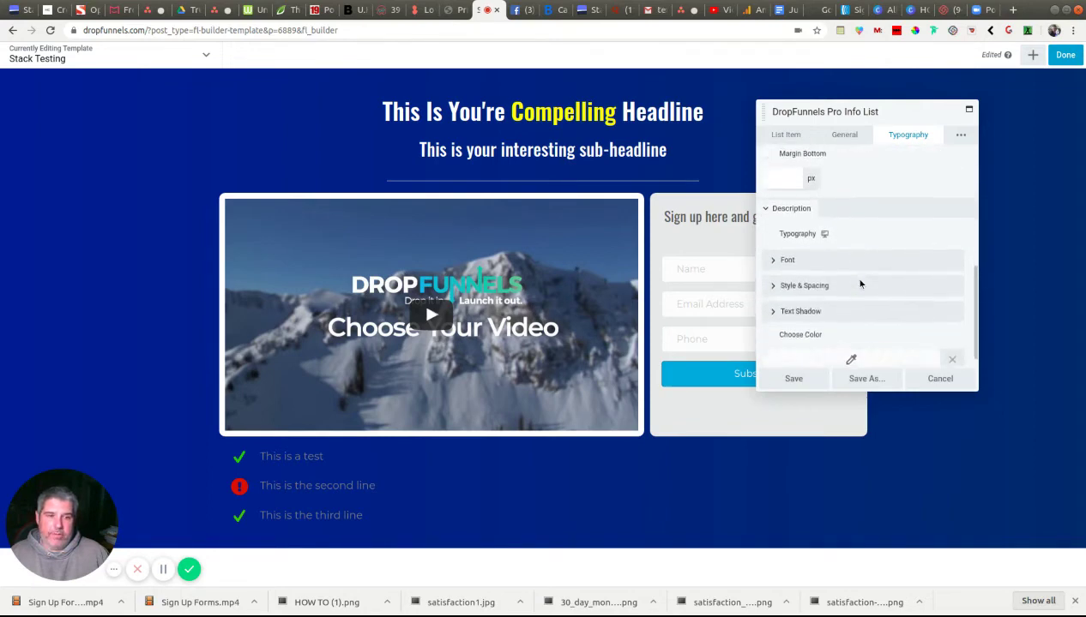
pyautogui.scroll(5, 897, 255)
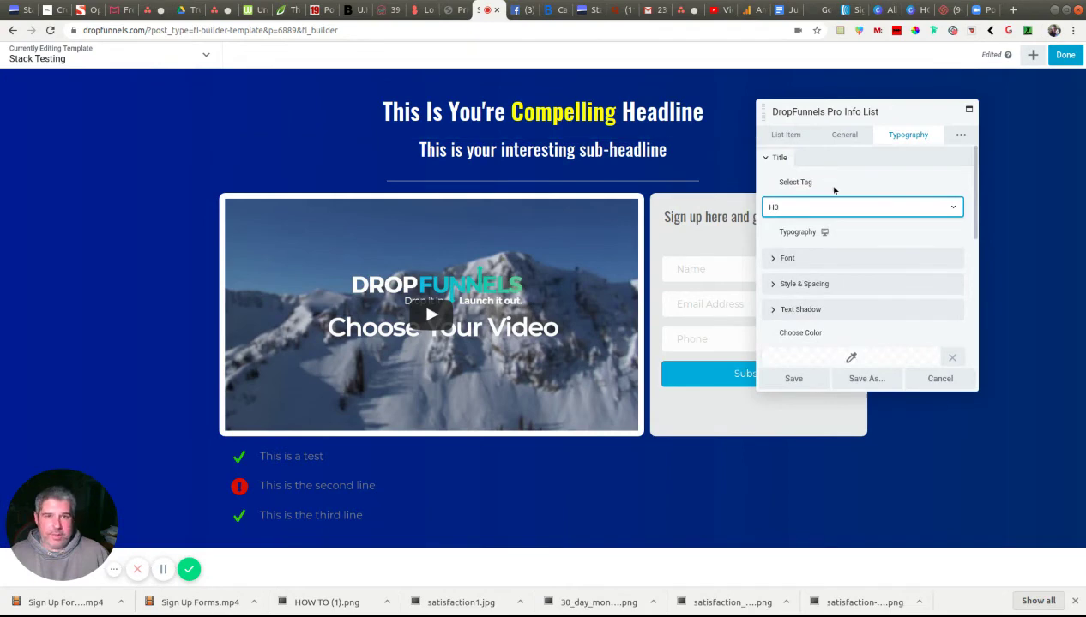
pyautogui.scroll(-3, 897, 267)
pyautogui.scroll(-3, 919, 268)
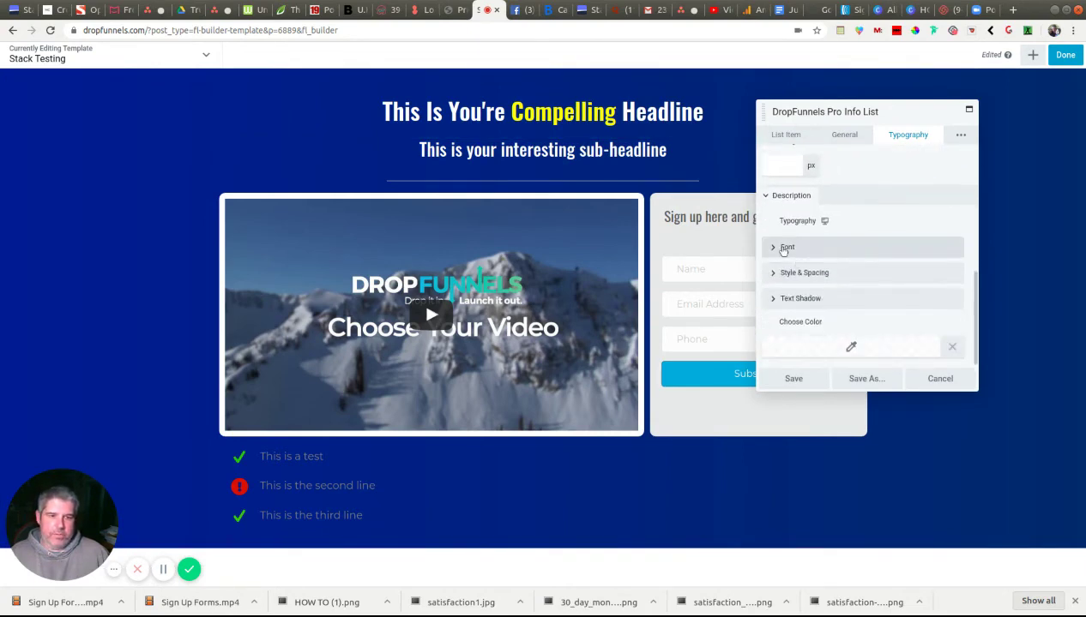
pyautogui.click(783, 249)
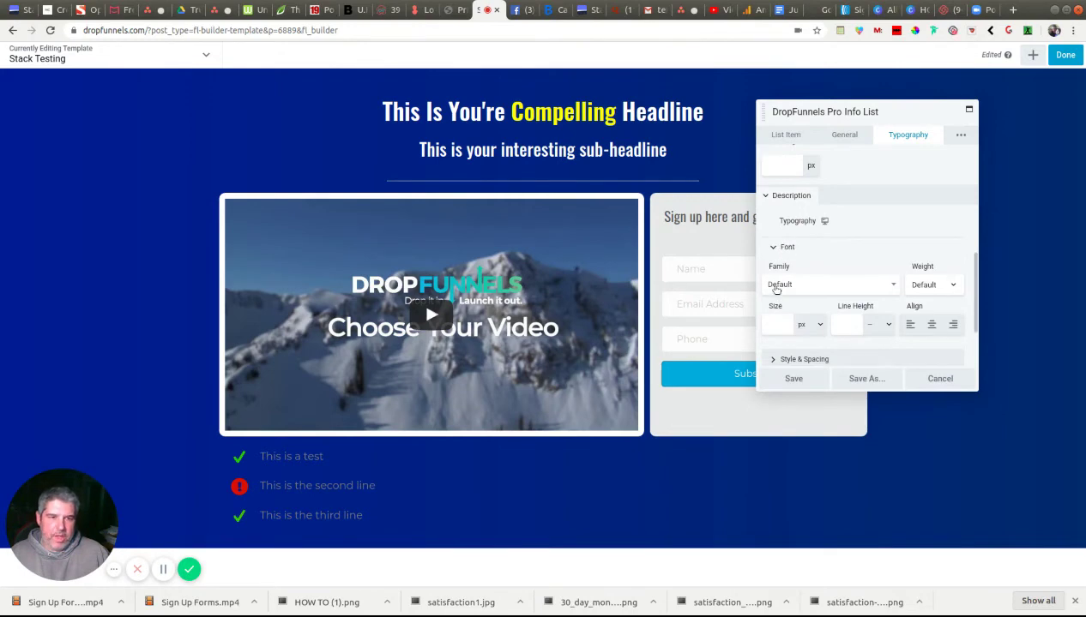
pyautogui.click(894, 285)
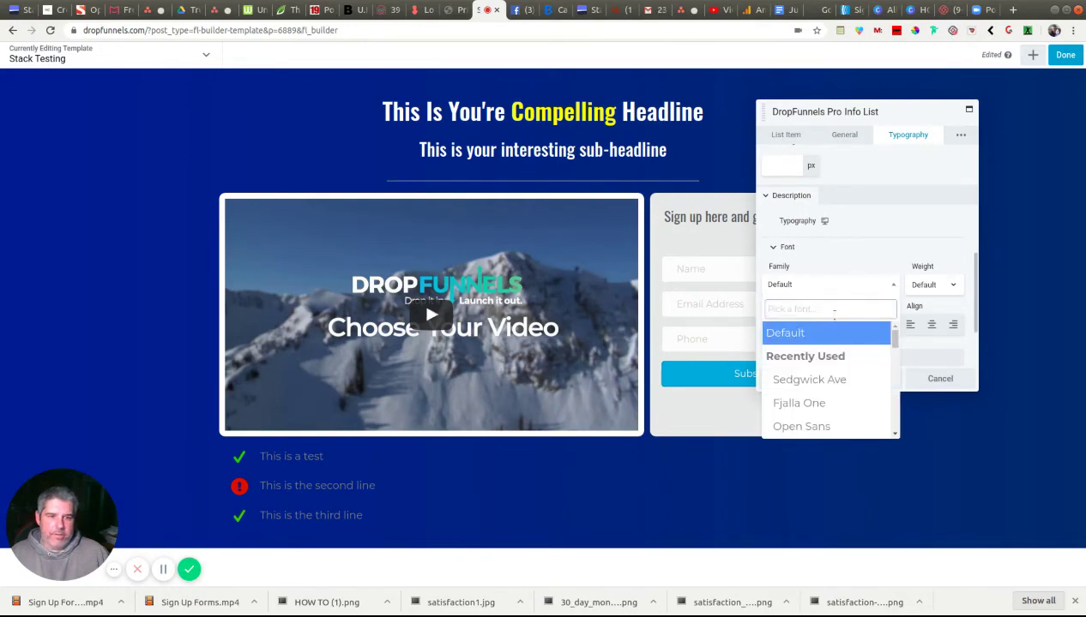
pyautogui.write('Popp')
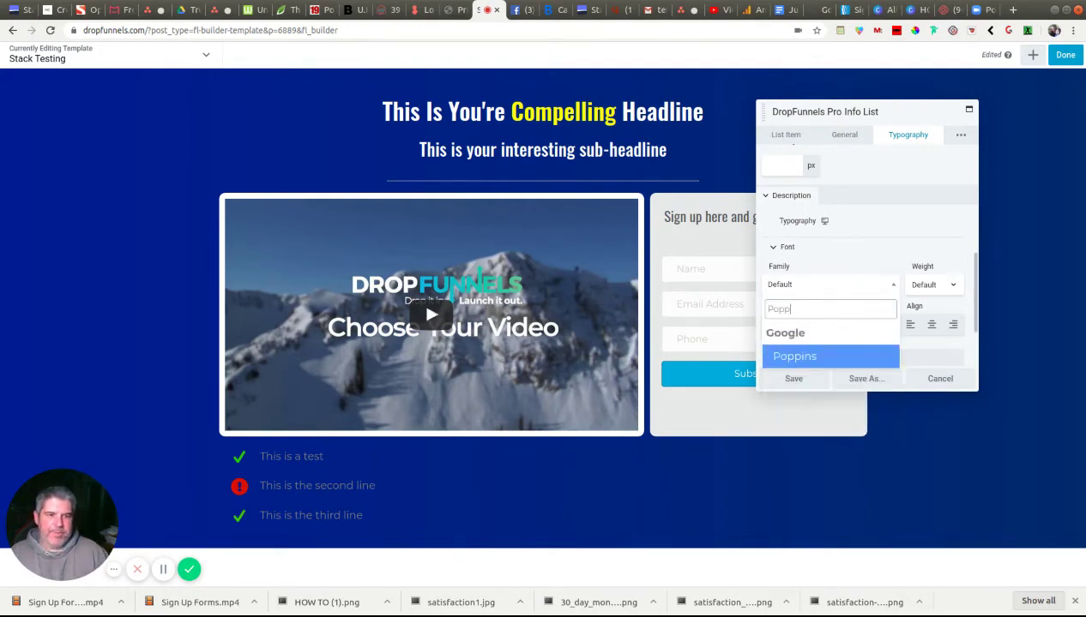
pyautogui.click(822, 357)
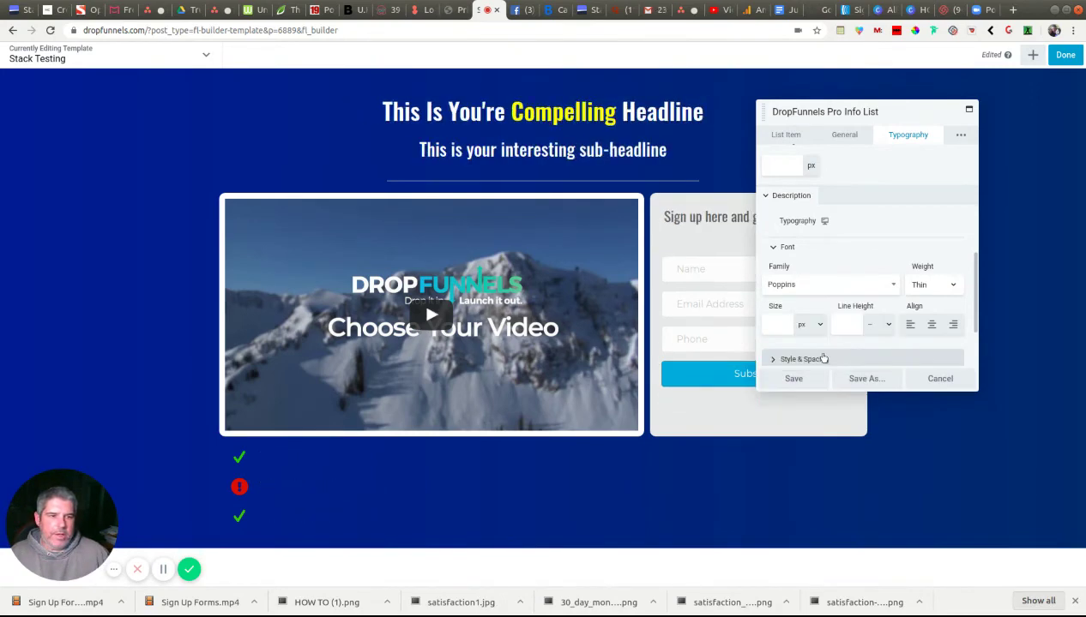
# - Set the description font weight to Normal
pyautogui.click(953, 285)
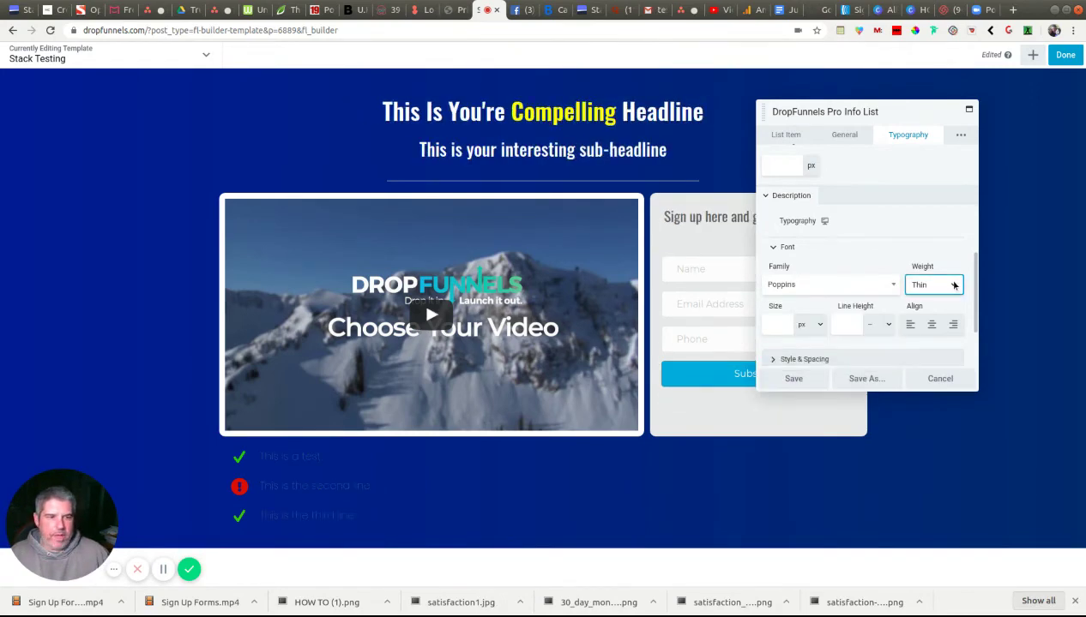
pyautogui.click(932, 382)
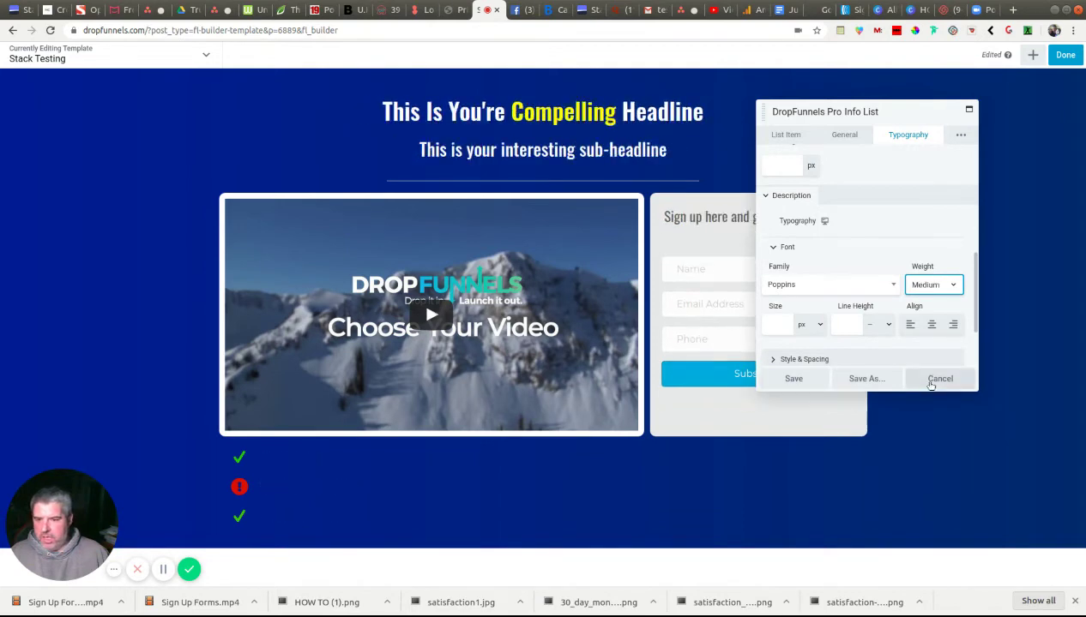
pyautogui.click(944, 289)
pyautogui.click(929, 368)
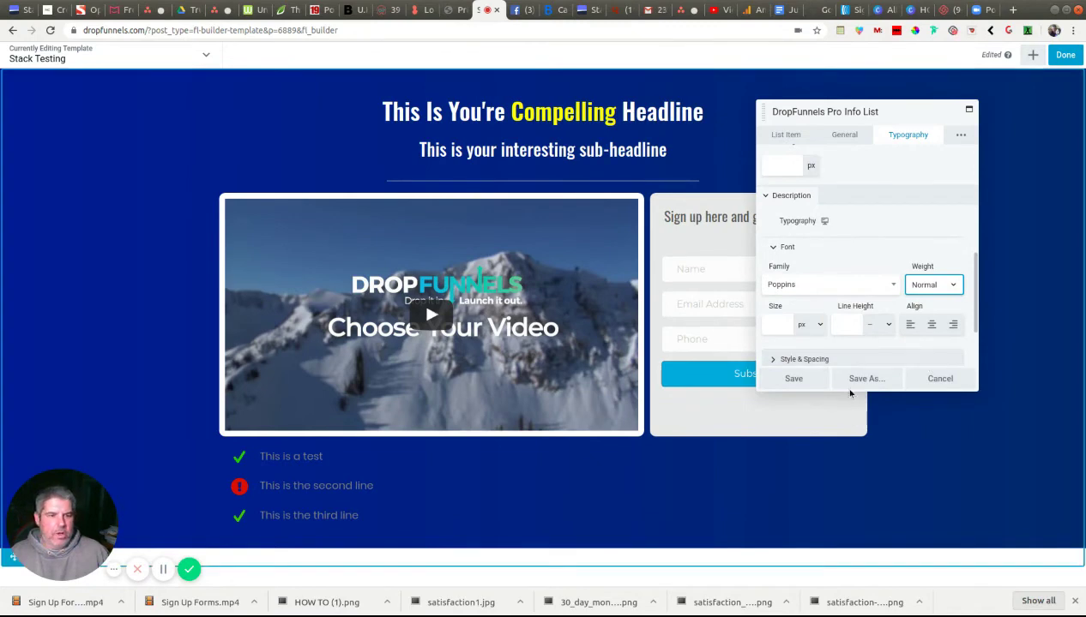
# - Set the description text color to white #ffffff
pyautogui.scroll(-1, 876, 251)
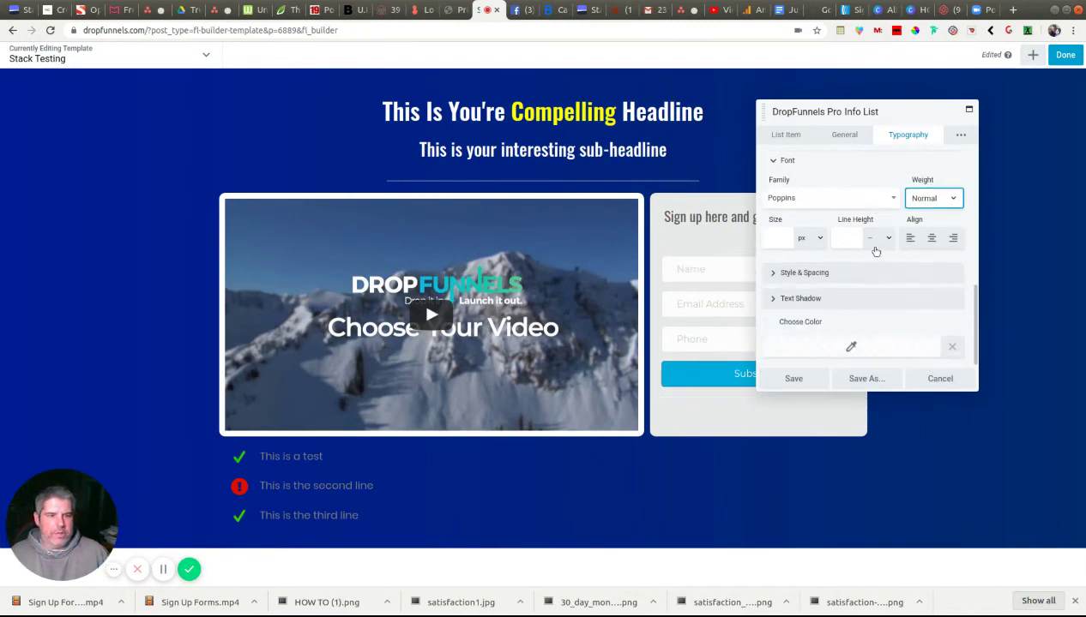
pyautogui.click(849, 347)
pyautogui.click(775, 366)
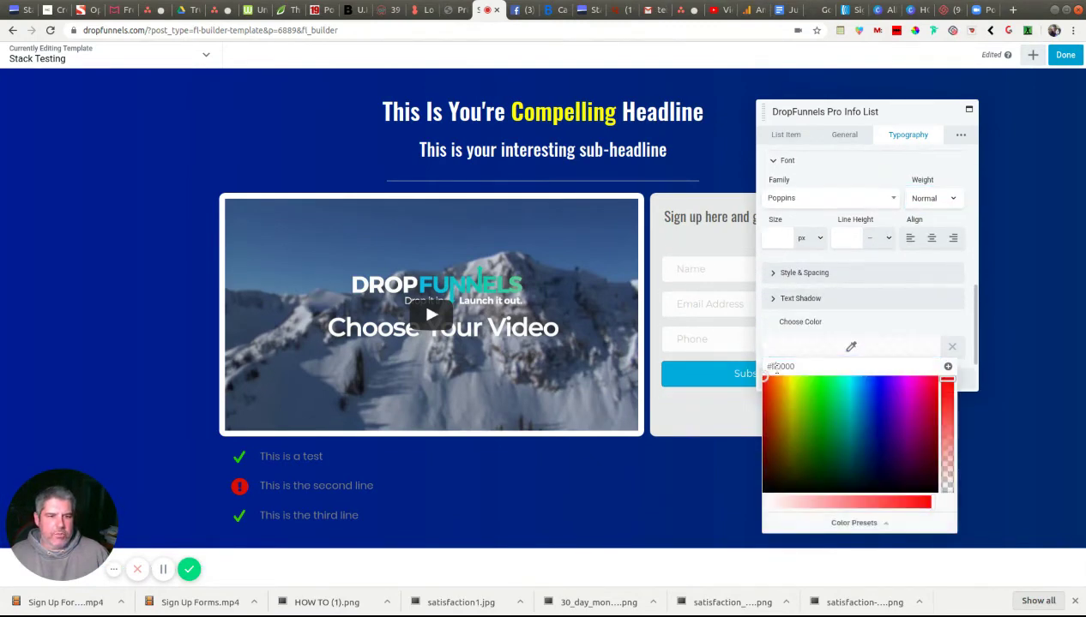
pyautogui.doubleClick(786, 366)
pyautogui.write('ff')
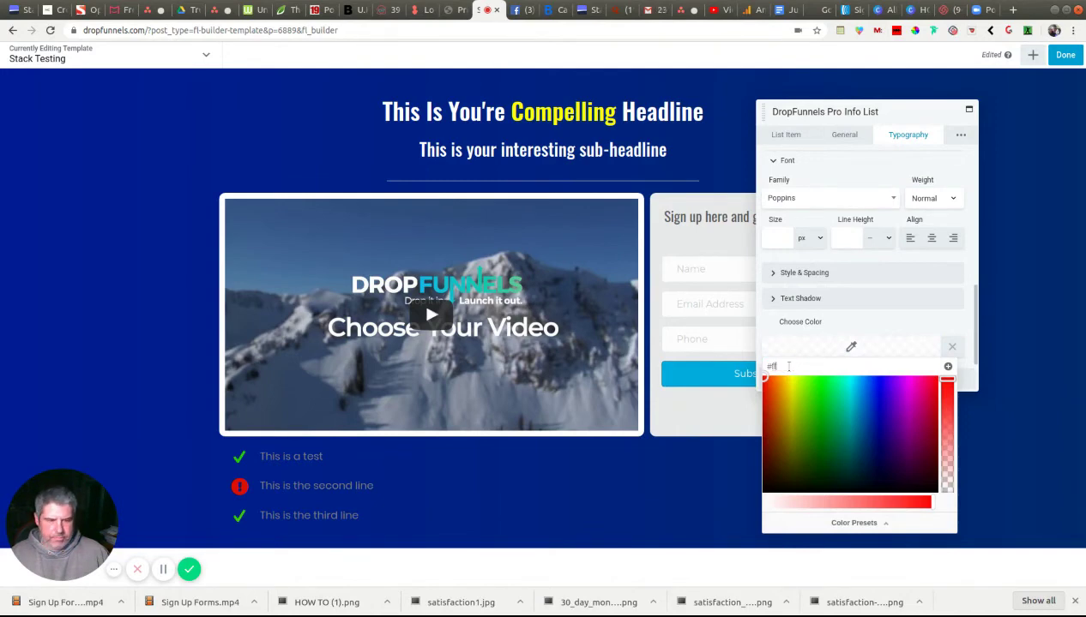
pyautogui.write('ffff')
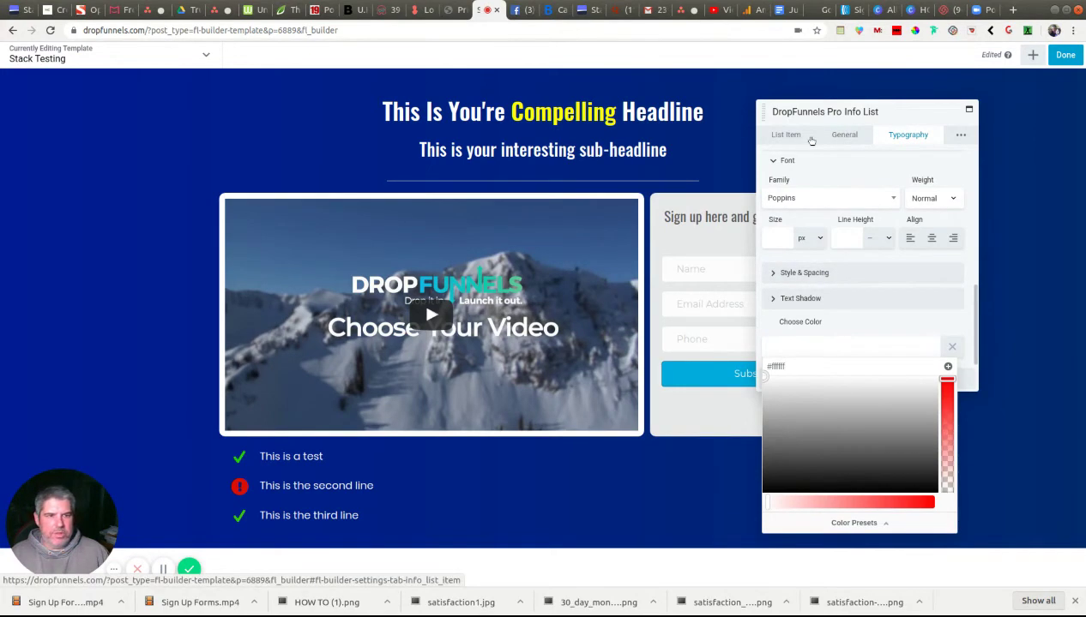
# - Set the space between two list elements to 10 px and save the info list
pyautogui.click(844, 135)
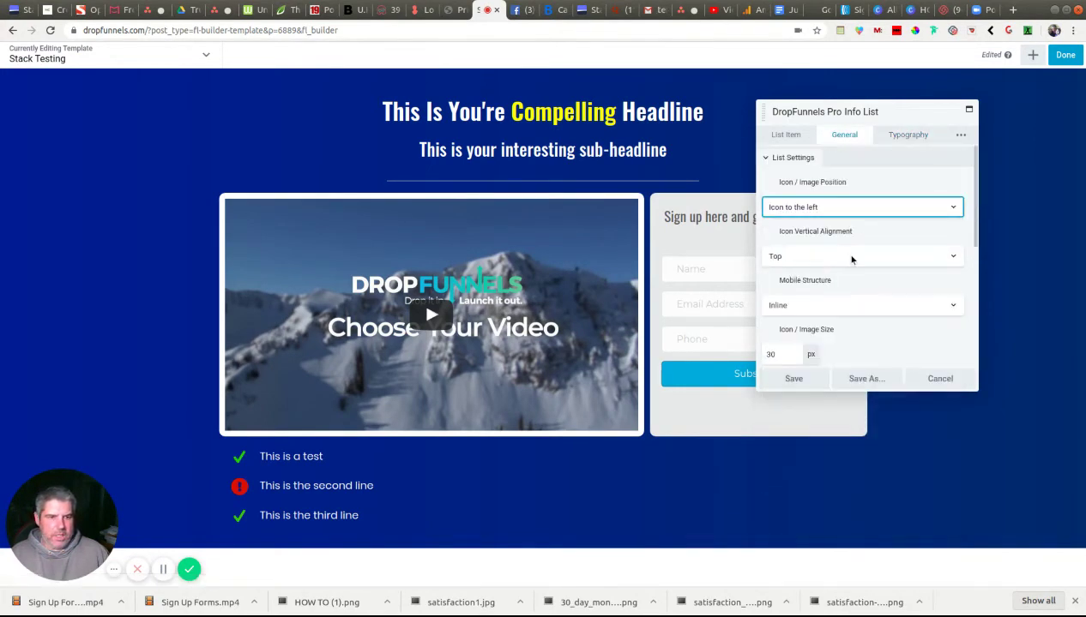
pyautogui.scroll(-5, 852, 260)
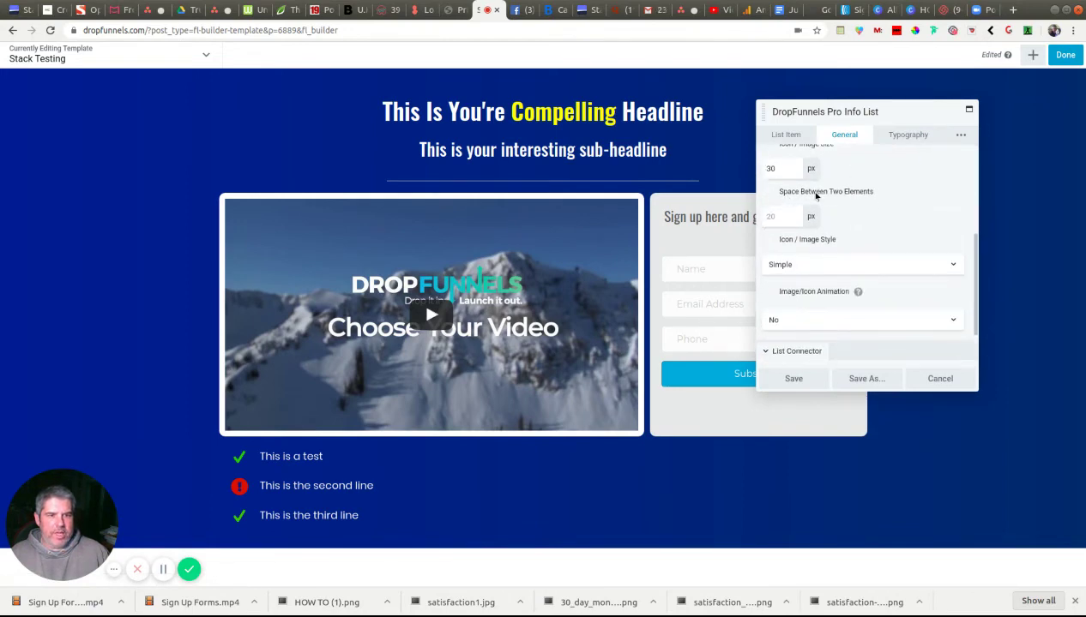
pyautogui.click(782, 217)
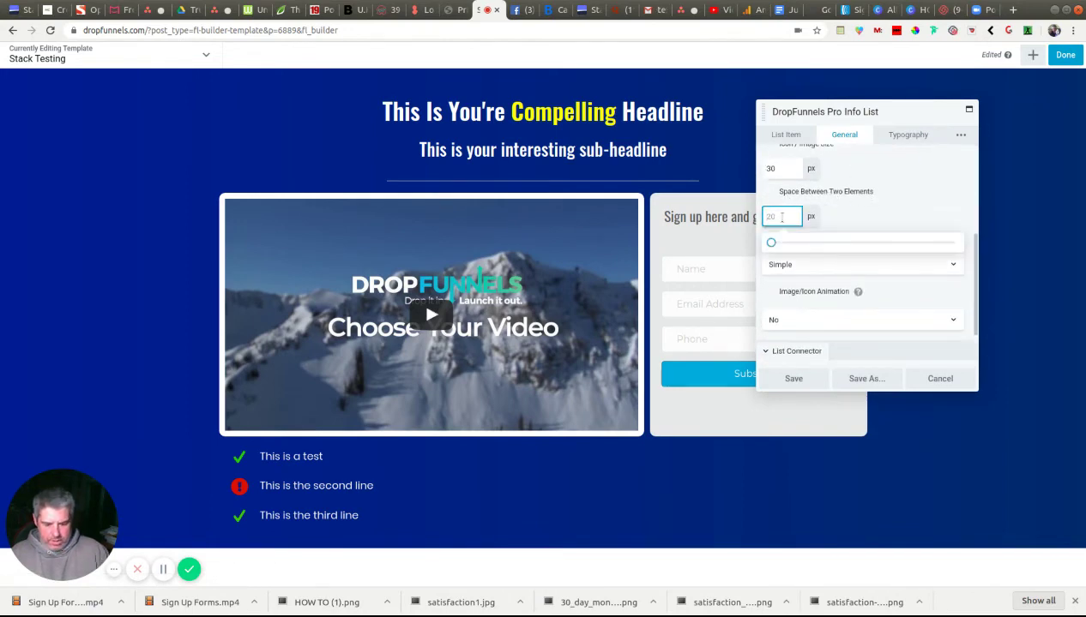
pyautogui.write('10')
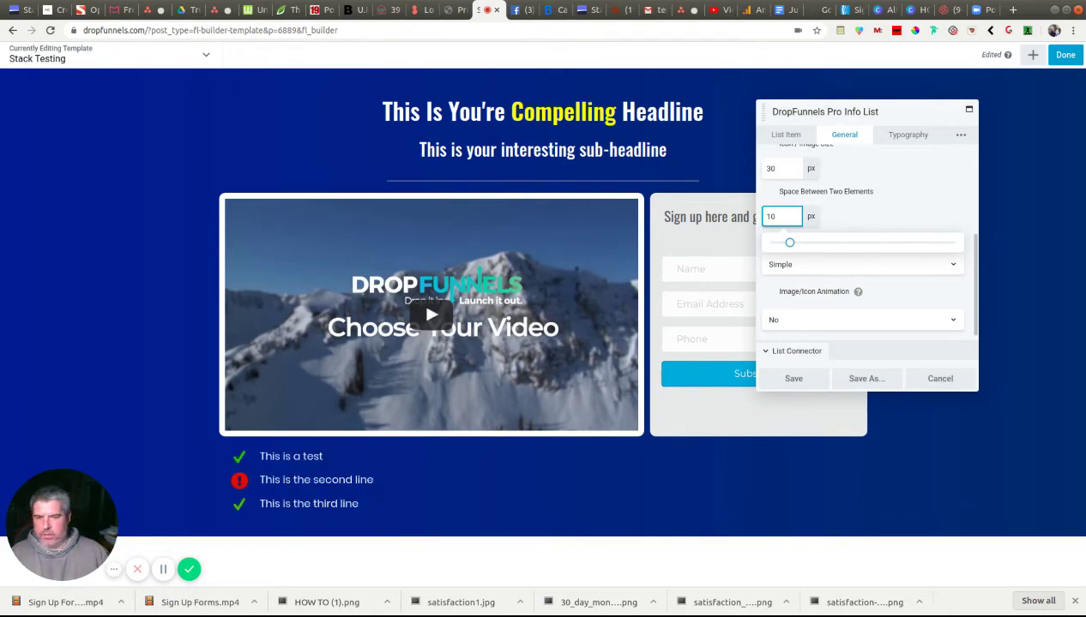
pyautogui.click(794, 380)
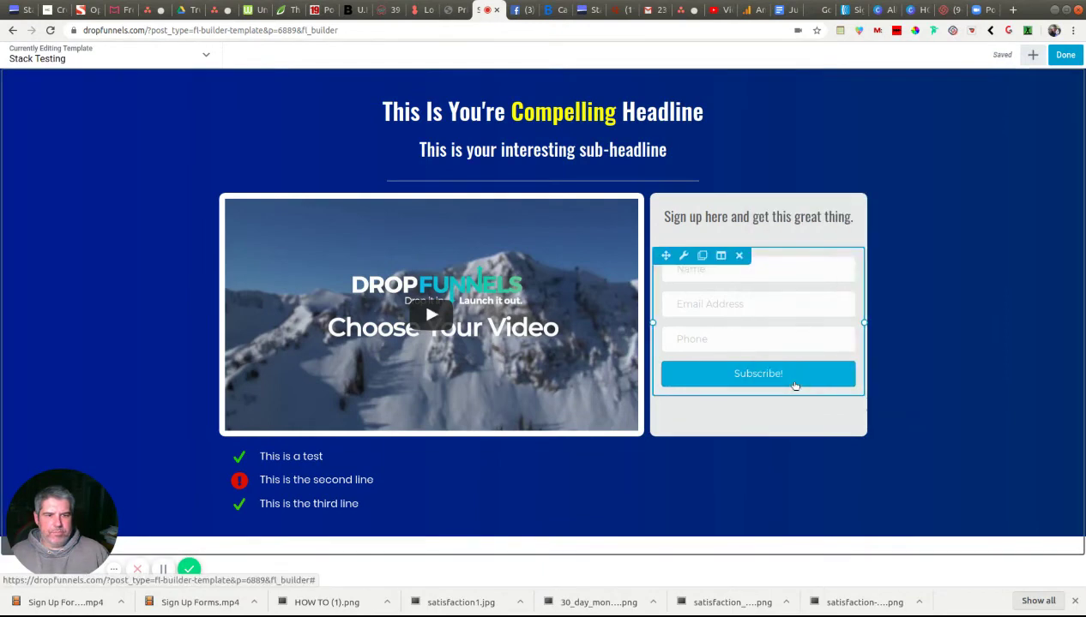
# - Reopen the info list below the video, set its left margin to 400 px and save it
pyautogui.click(280, 489)
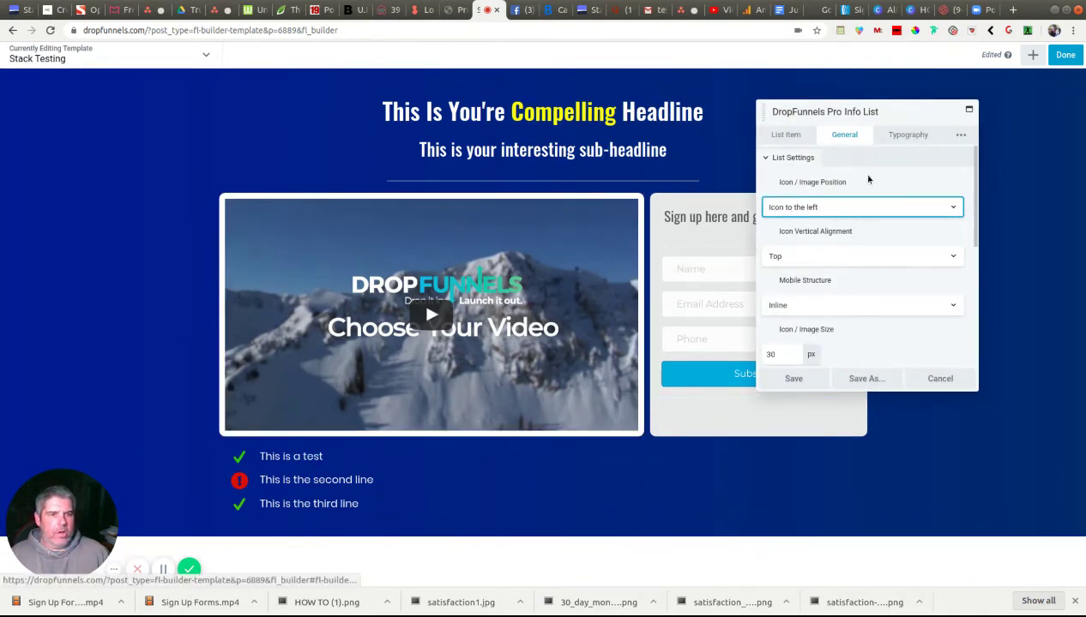
pyautogui.click(962, 137)
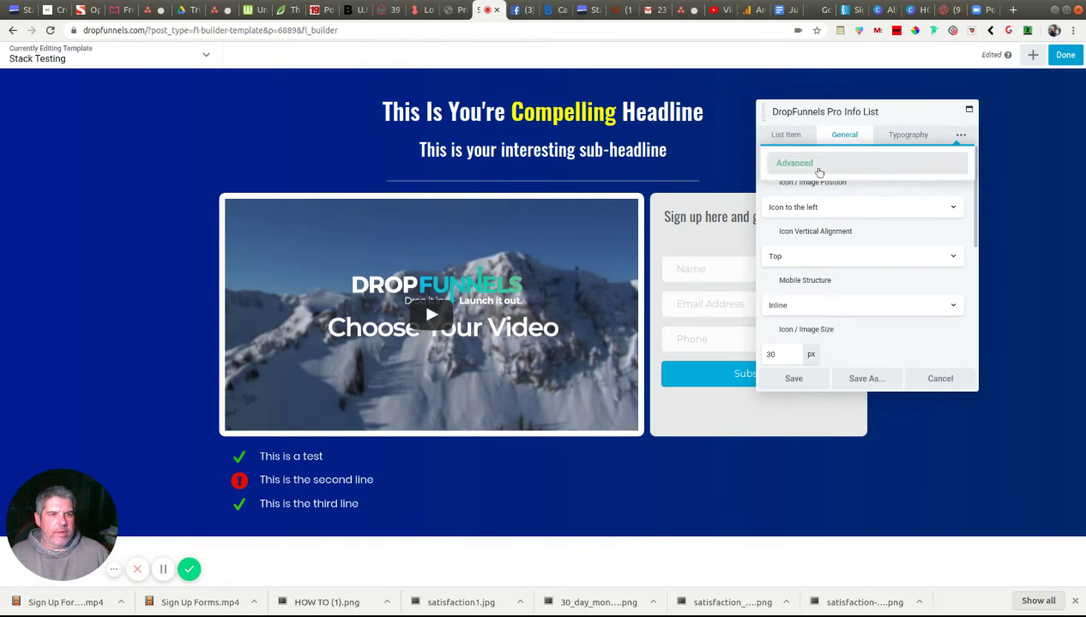
pyautogui.click(810, 163)
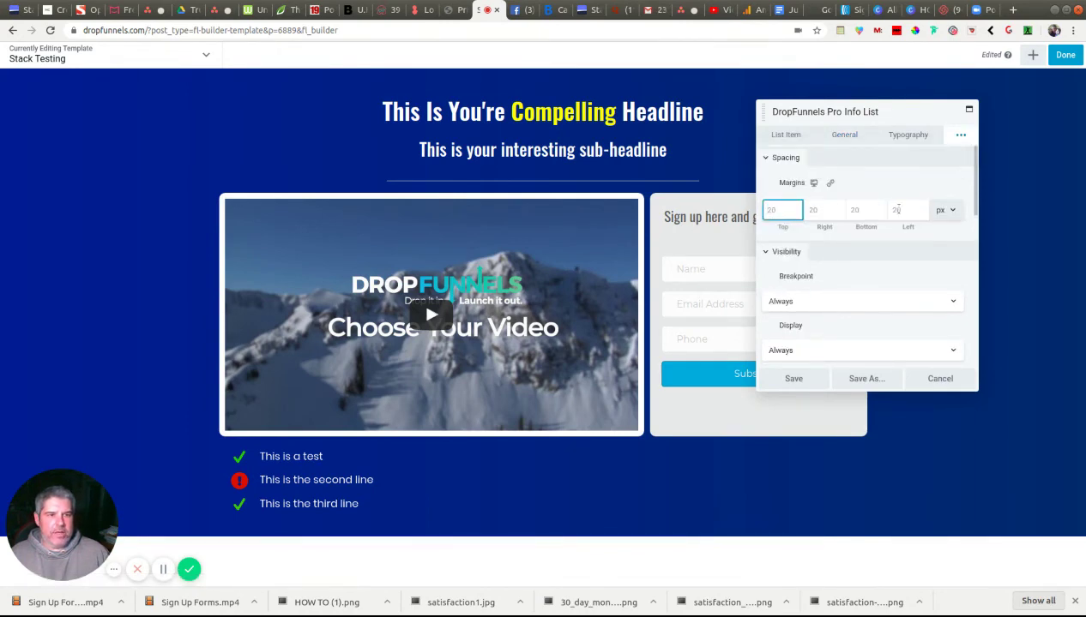
pyautogui.click(897, 209)
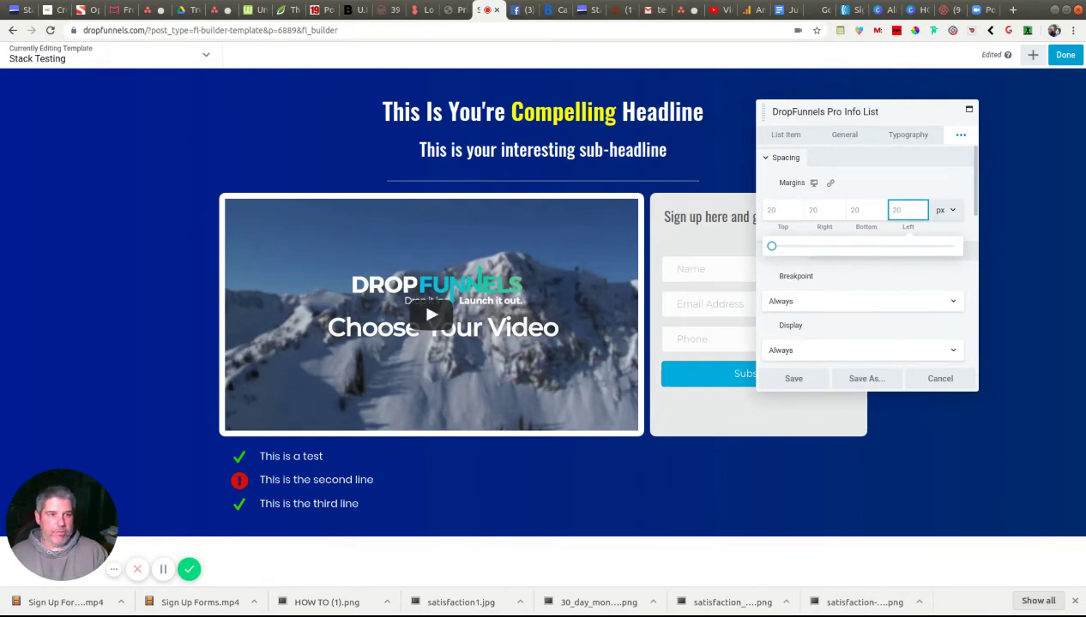
pyautogui.write('380')
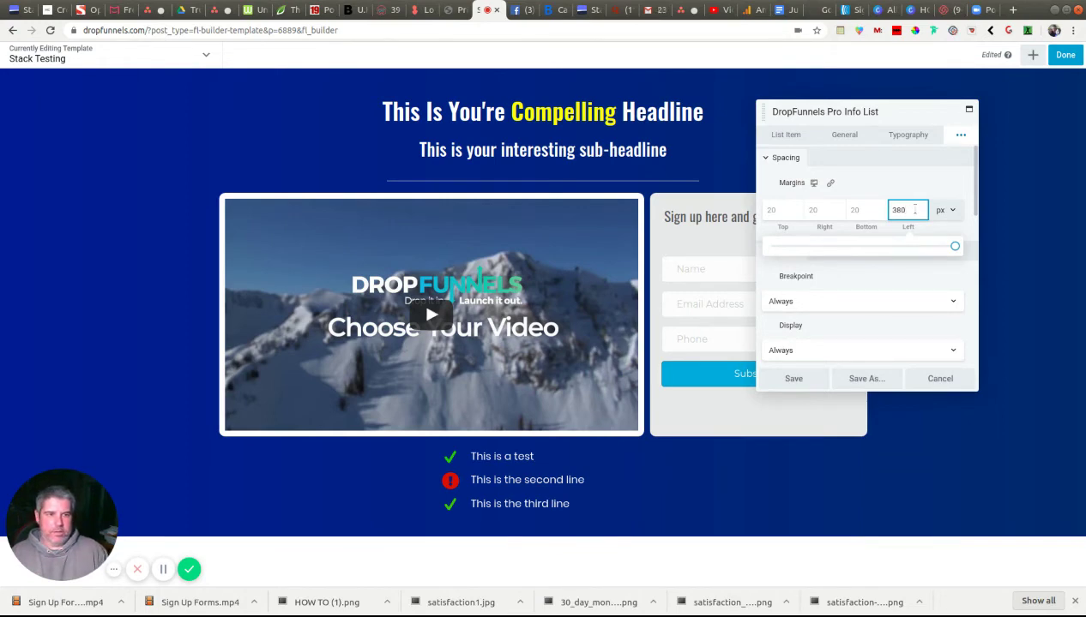
pyautogui.press('BackSpace')
pyautogui.press('BackSpace')
pyautogui.press('BackSpace')
pyautogui.write('400')
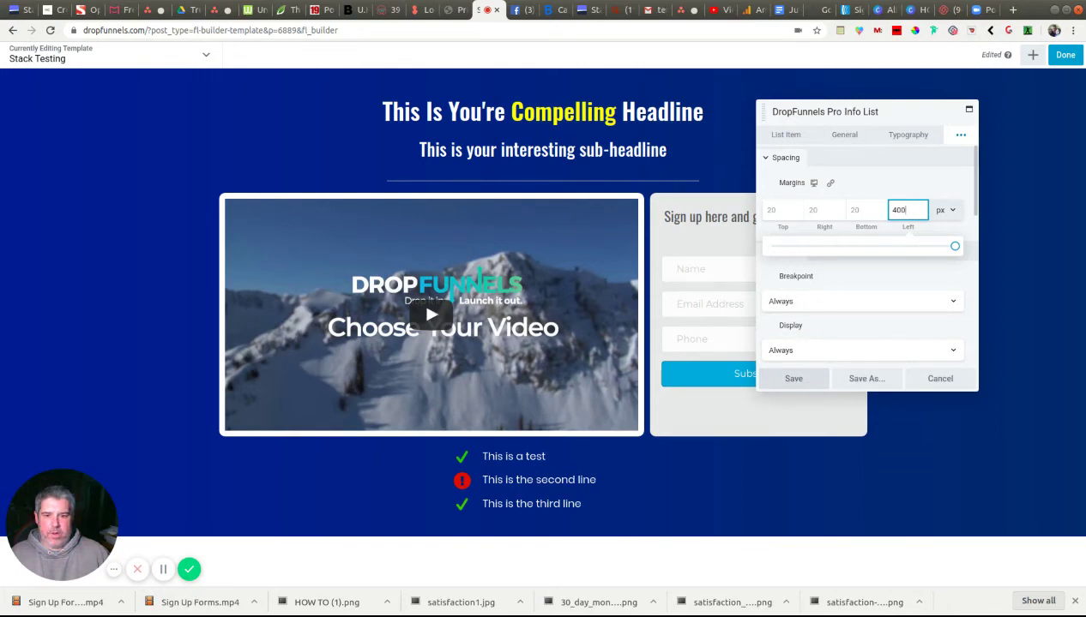
pyautogui.click(787, 379)
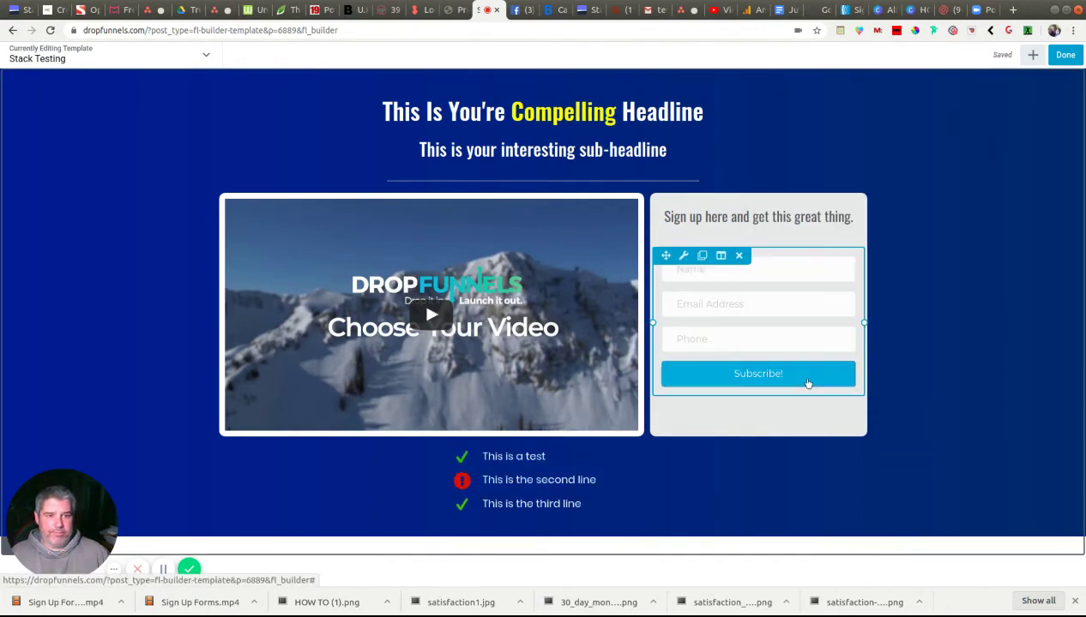
# - In the info list's second item, make the words "the second line" yellow and bold, and save the item
pyautogui.click(556, 484)
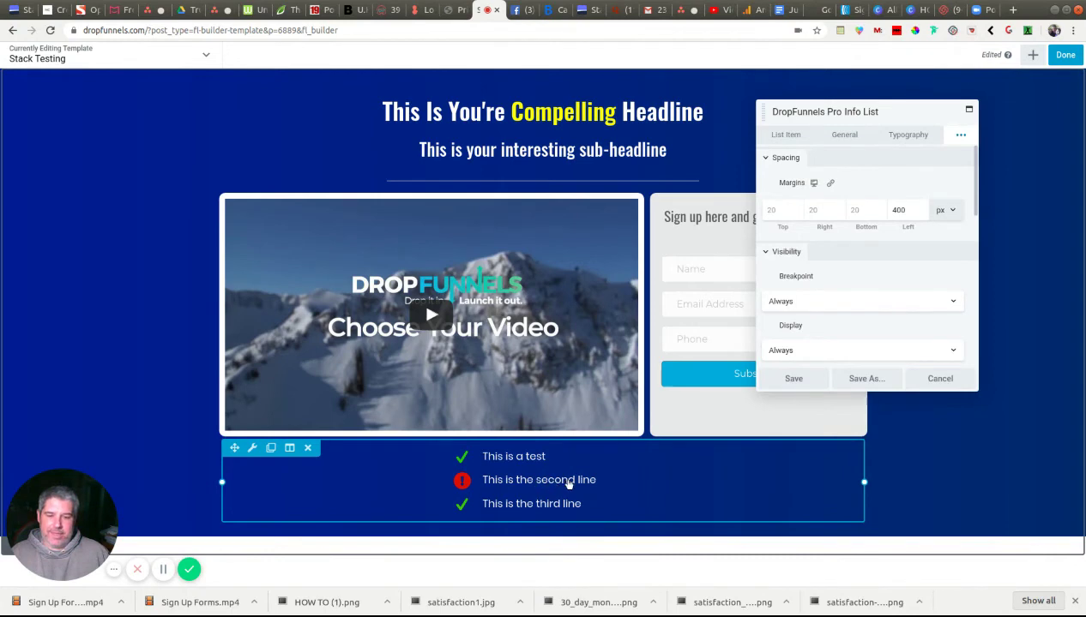
pyautogui.click(786, 136)
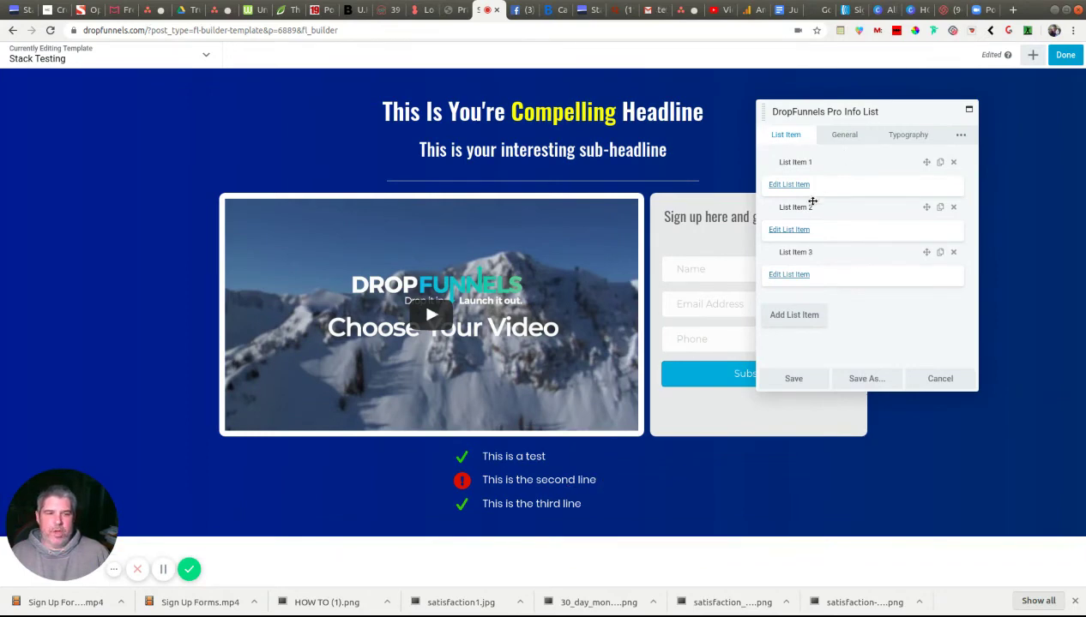
pyautogui.click(795, 232)
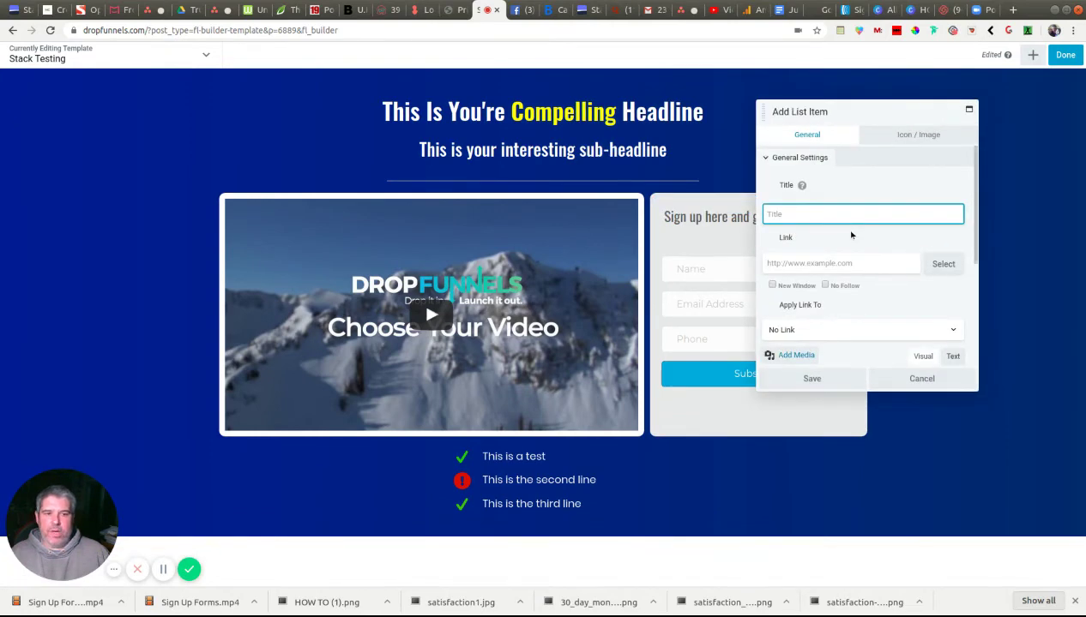
pyautogui.scroll(-2, 852, 235)
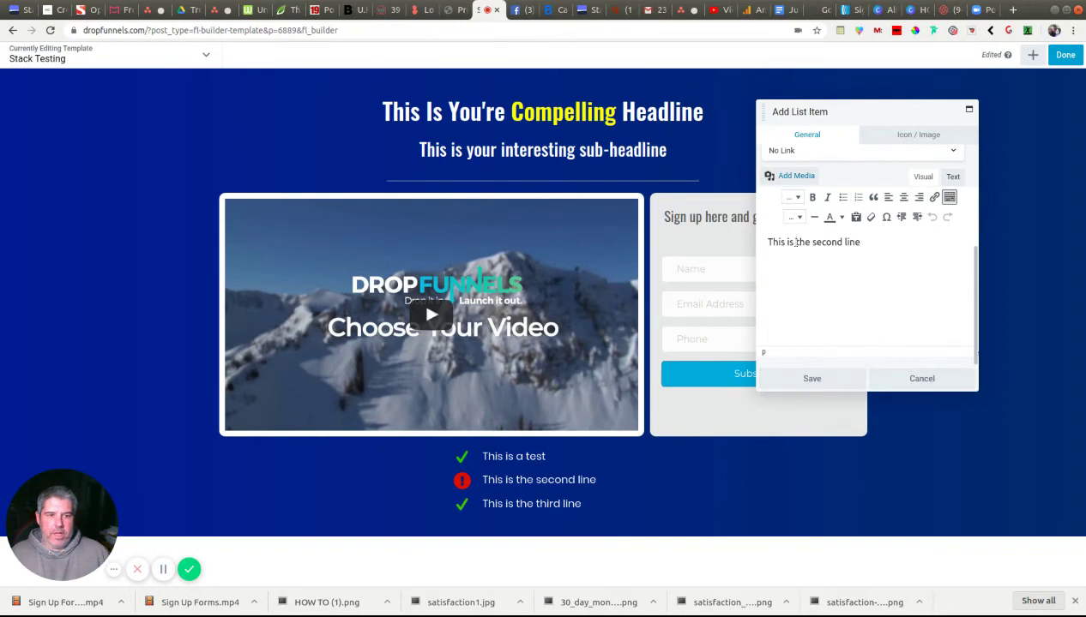
pyautogui.moveTo(797, 243); pyautogui.dragTo(859, 240)
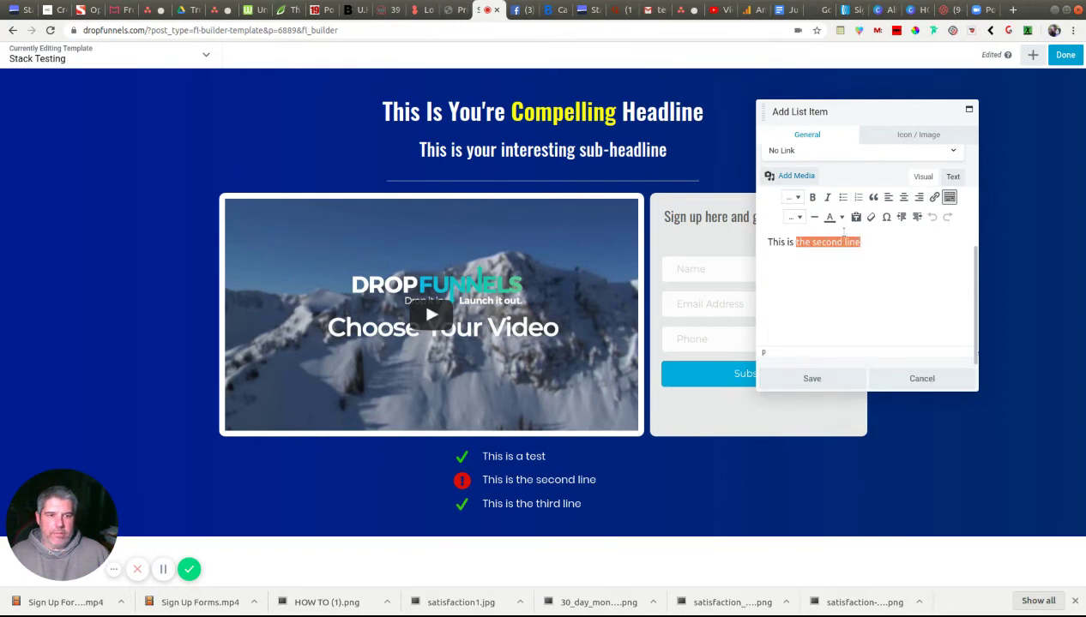
pyautogui.click(842, 218)
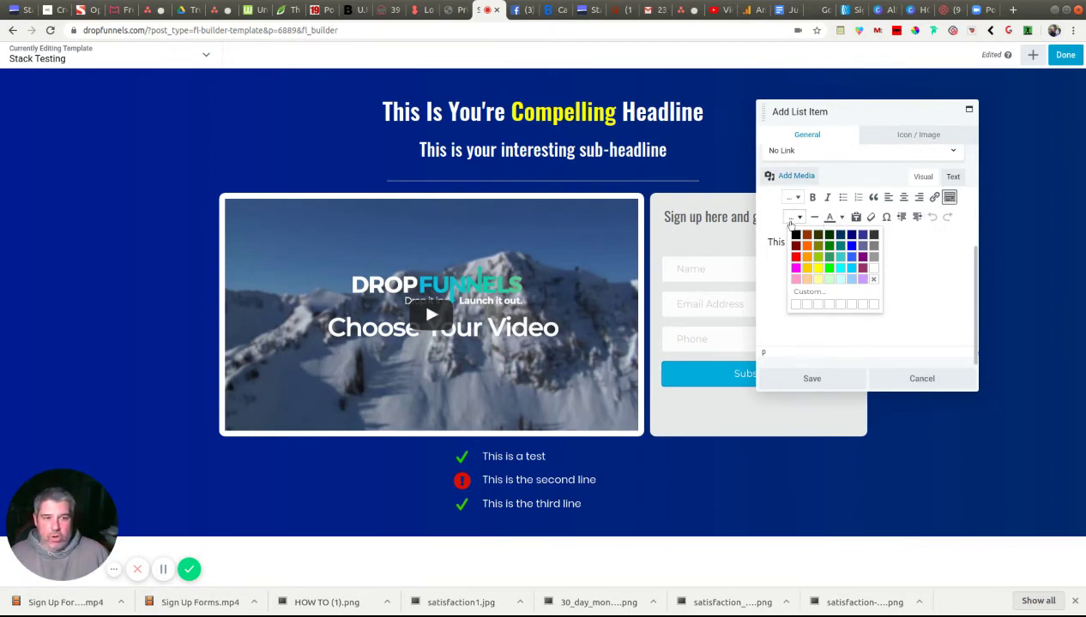
pyautogui.click(819, 271)
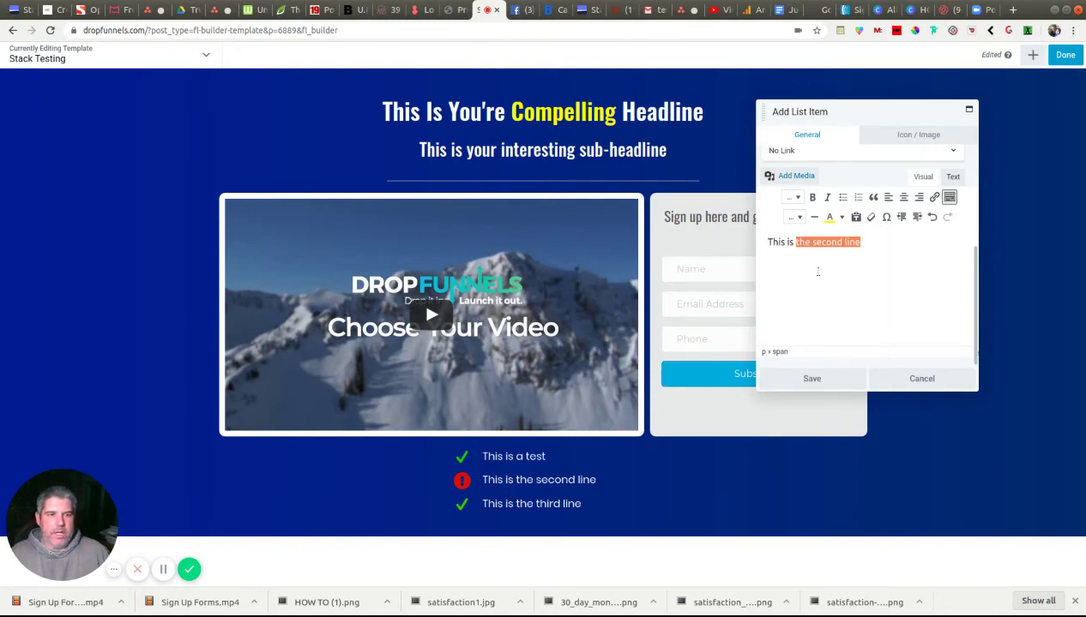
pyautogui.click(809, 198)
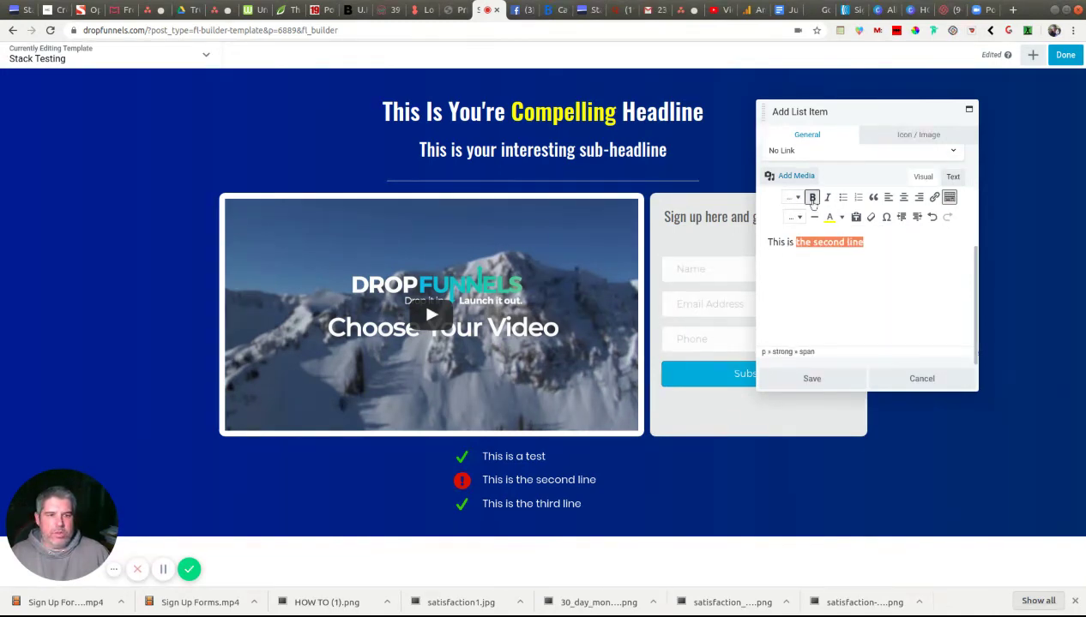
pyautogui.click(812, 379)
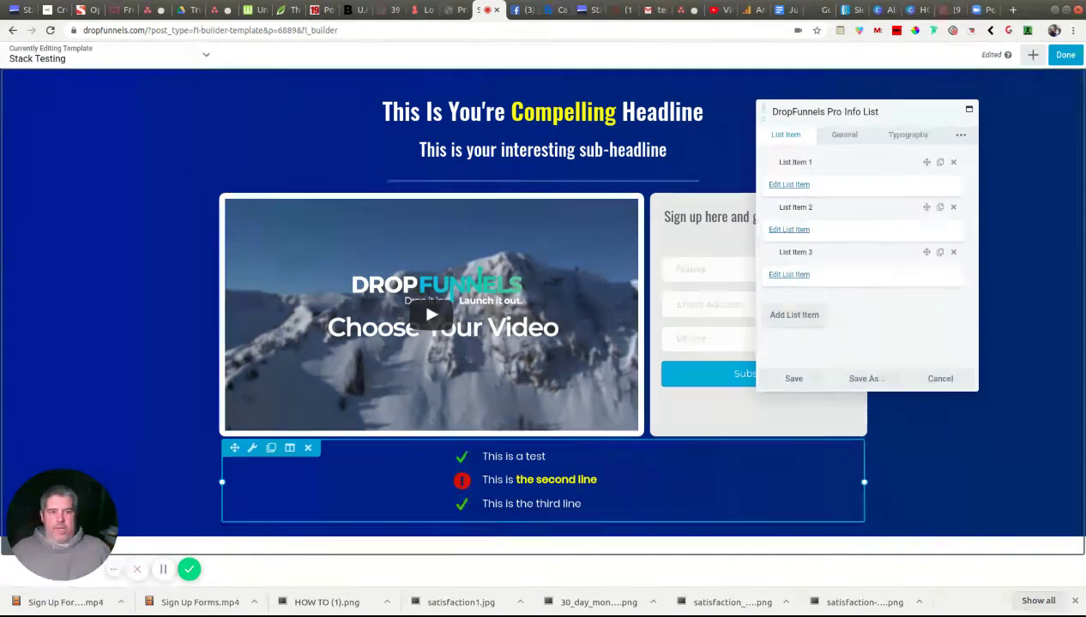
# - Look over the info list's general and typography settings, then save the info list
pyautogui.click(843, 136)
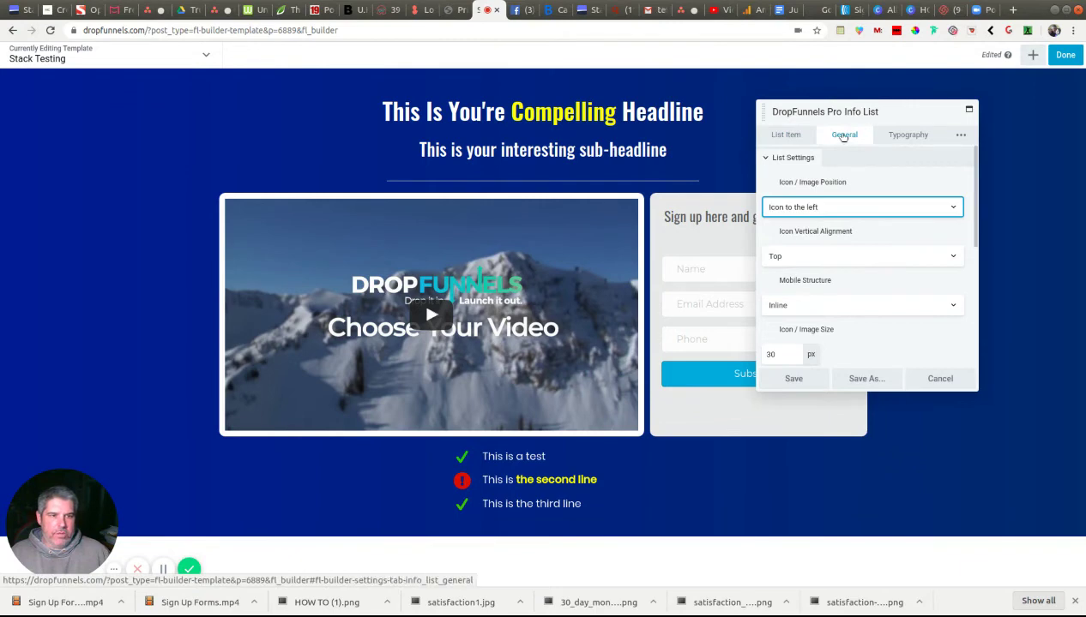
pyautogui.click(908, 137)
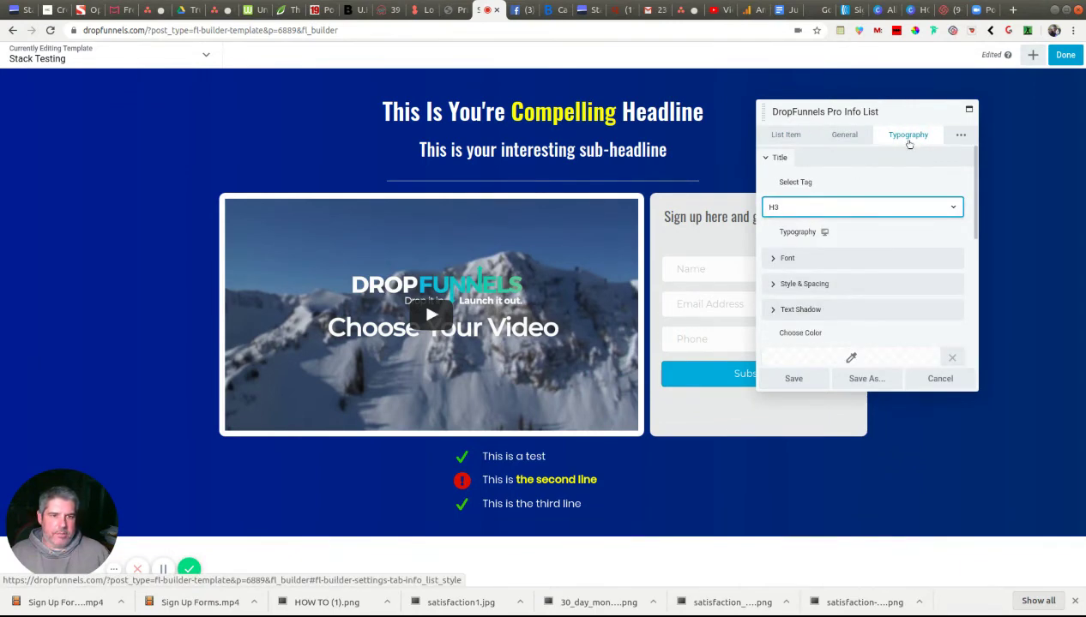
pyautogui.click(789, 138)
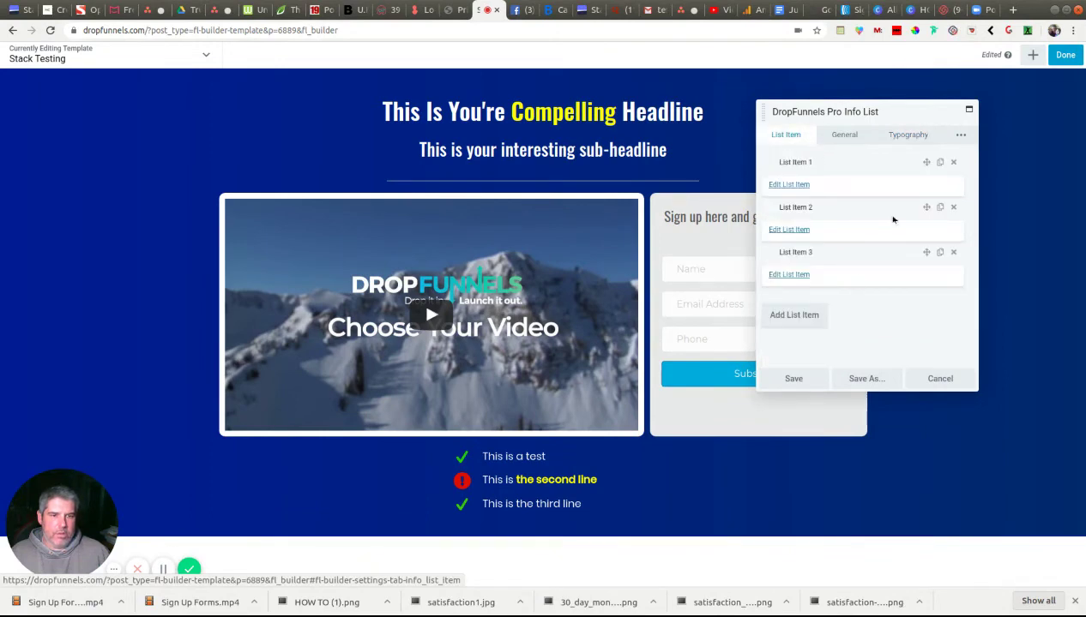
pyautogui.click(801, 383)
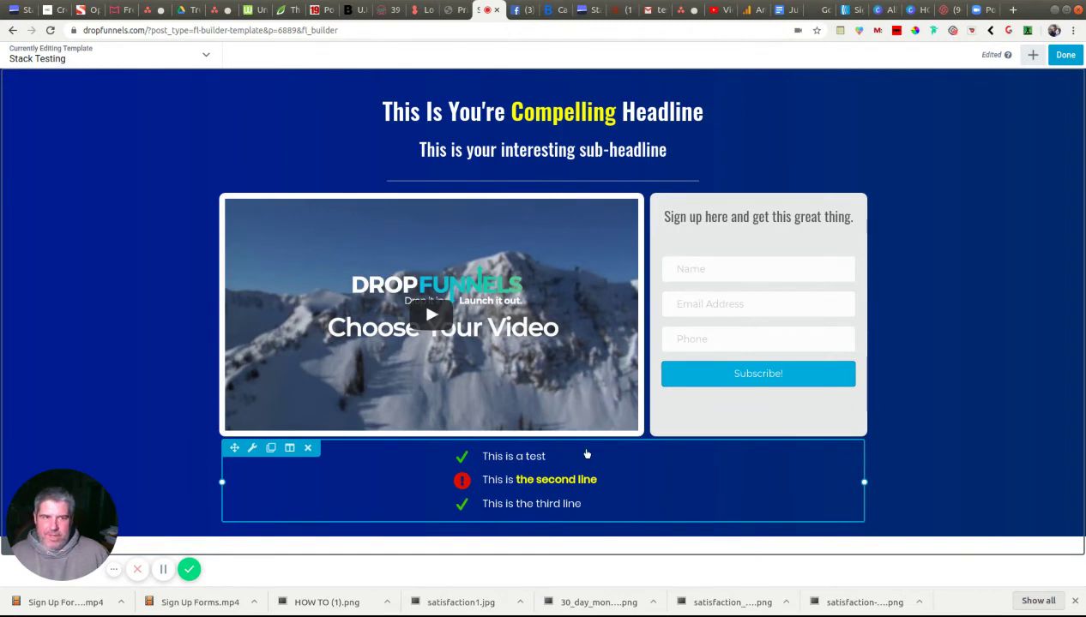
# - Add a Text Editor module between the video and the info list with the centered text "This is the important stuff!"
pyautogui.click(1034, 57)
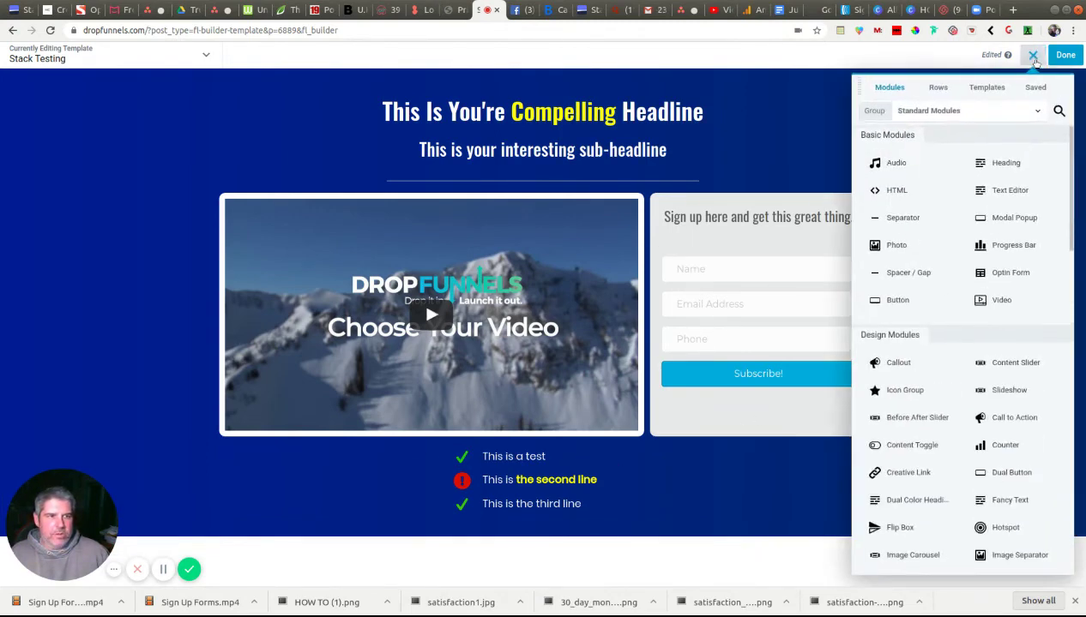
pyautogui.moveTo(1010, 193); pyautogui.dragTo(525, 512)
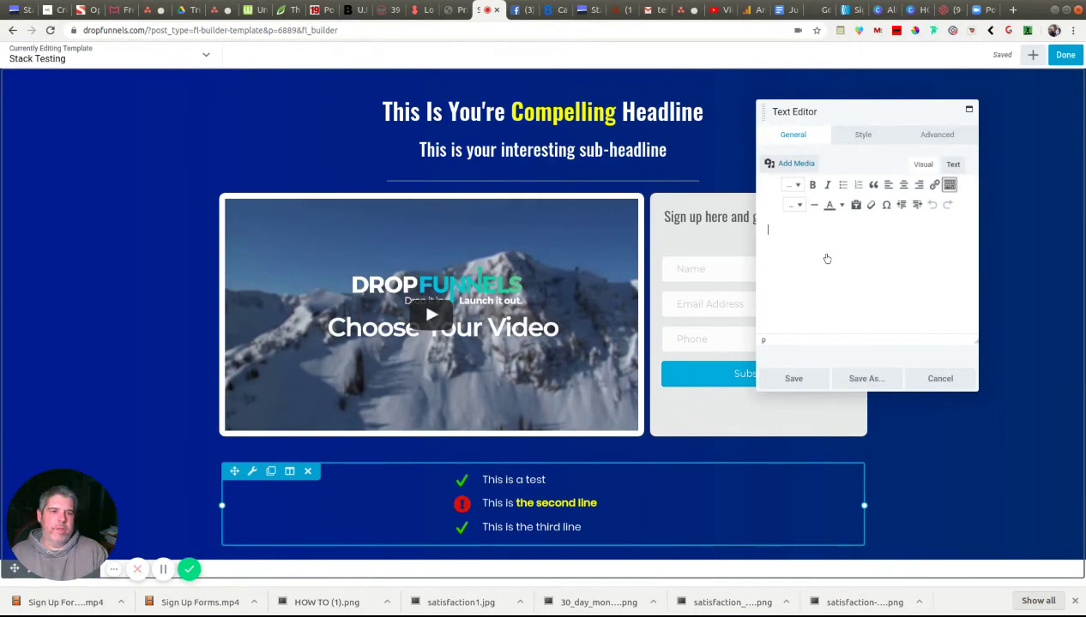
pyautogui.write('This is the ')
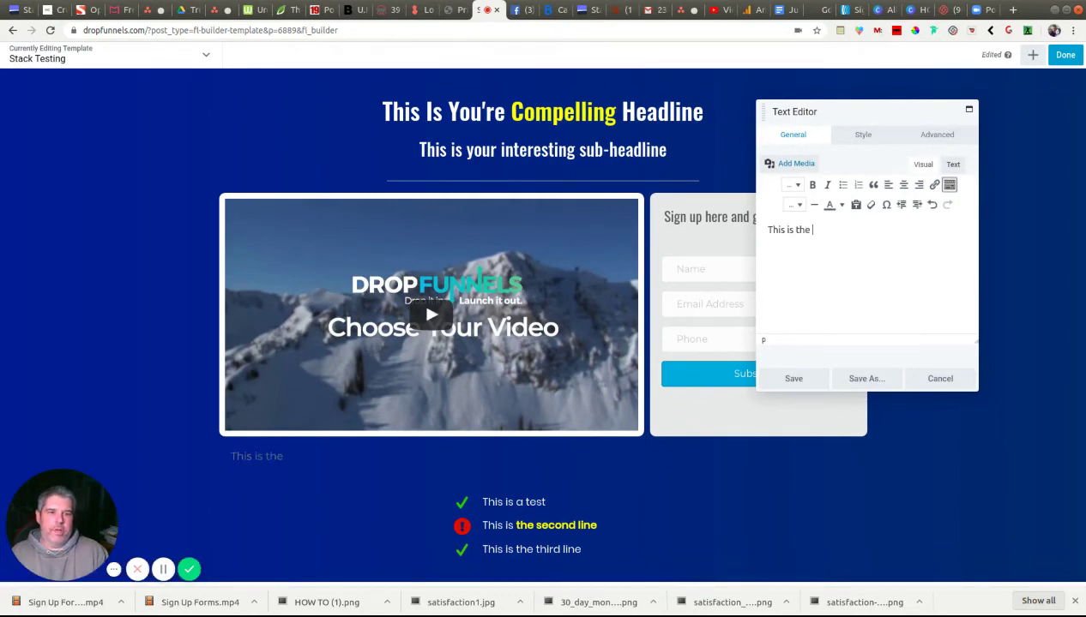
pyautogui.write('important')
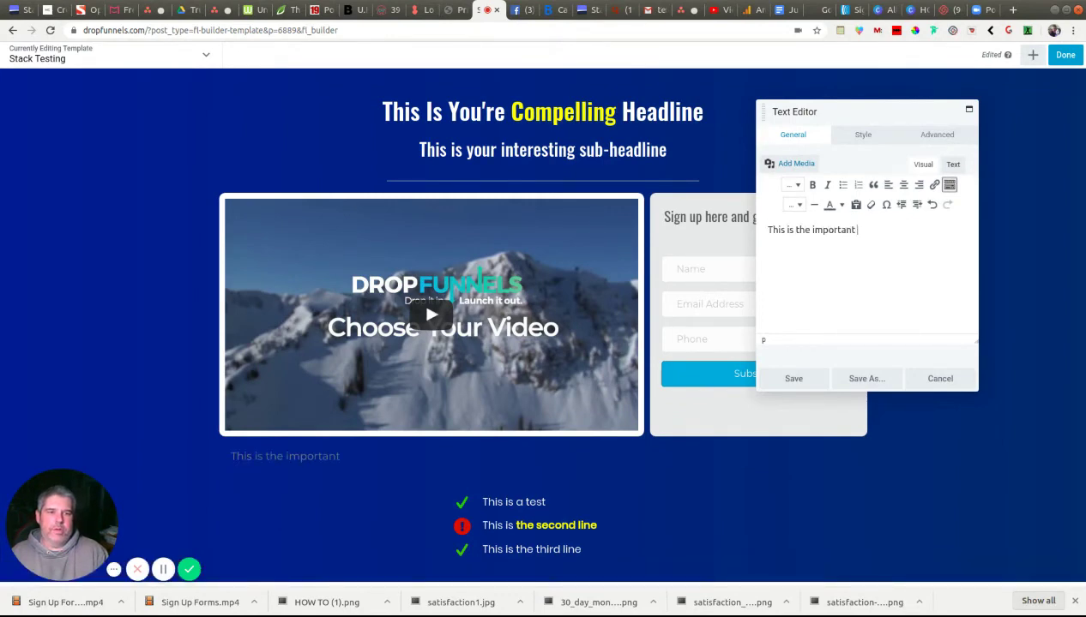
pyautogui.write(' stuff!')
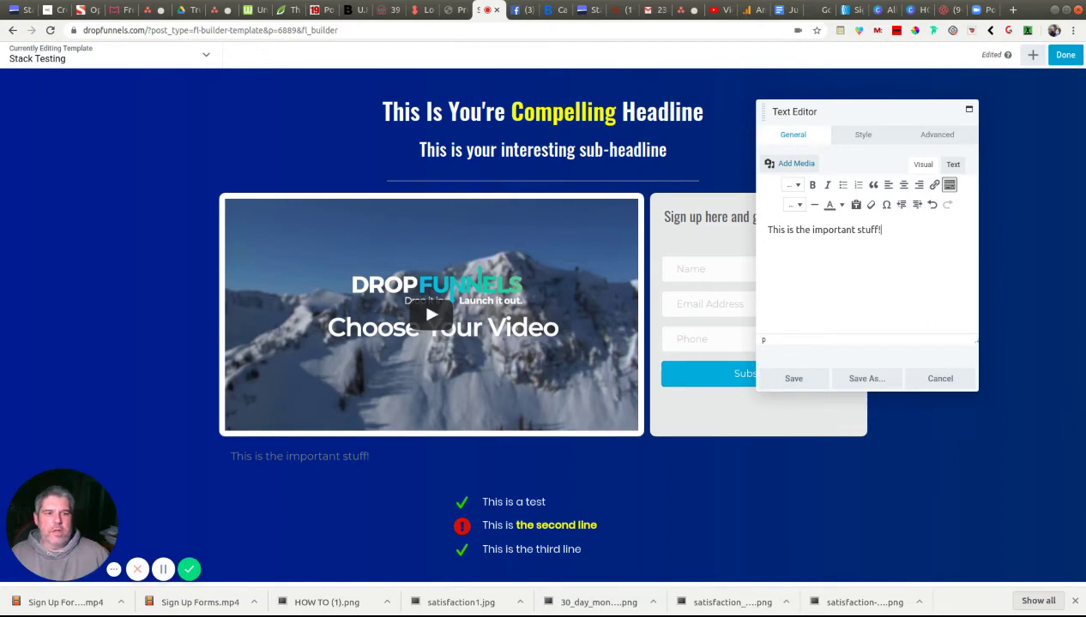
pyautogui.click(903, 184)
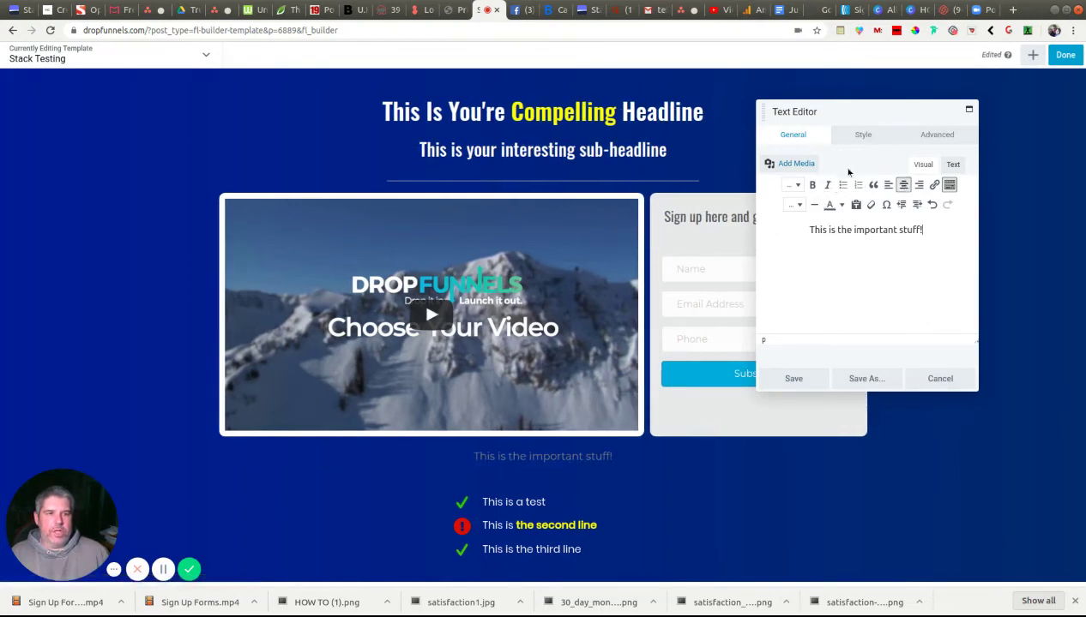
# - Set the new text module's color to white #ffffff
pyautogui.click(861, 134)
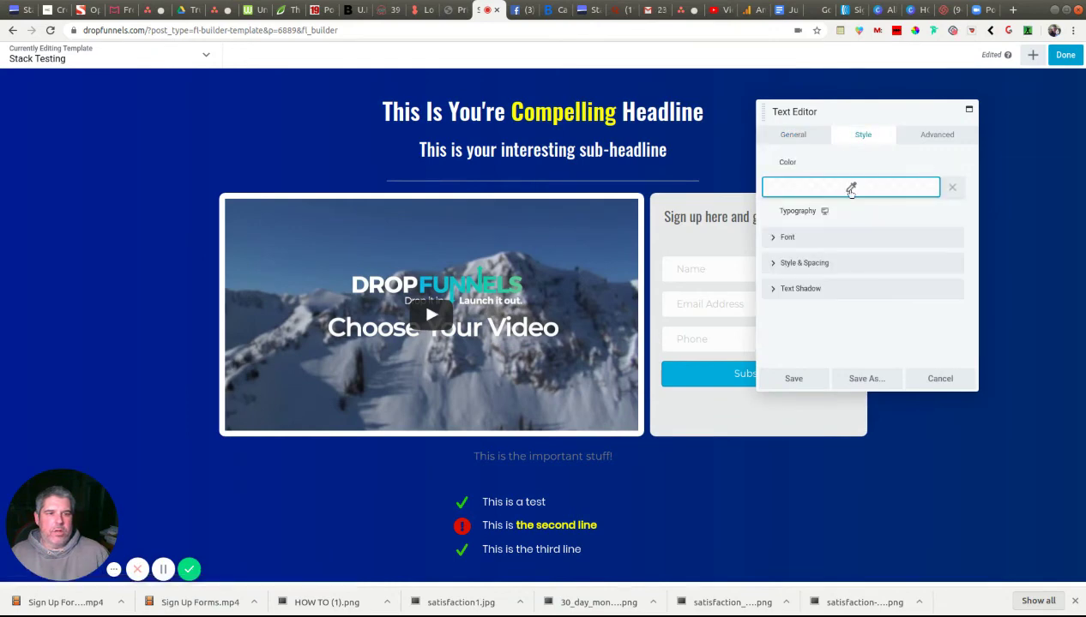
pyautogui.click(851, 190)
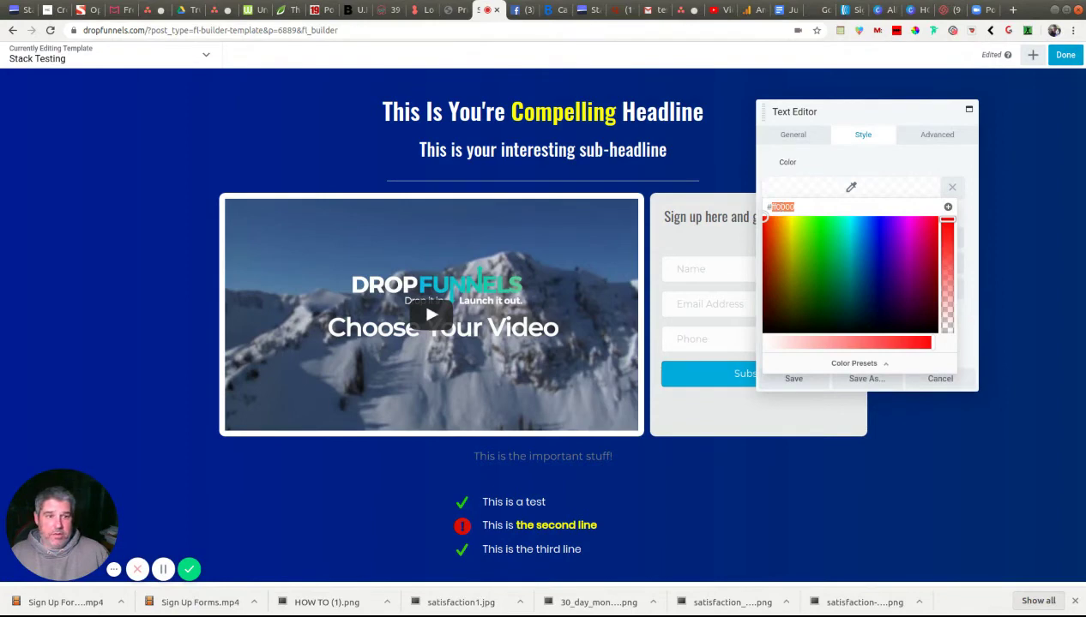
pyautogui.click(792, 232)
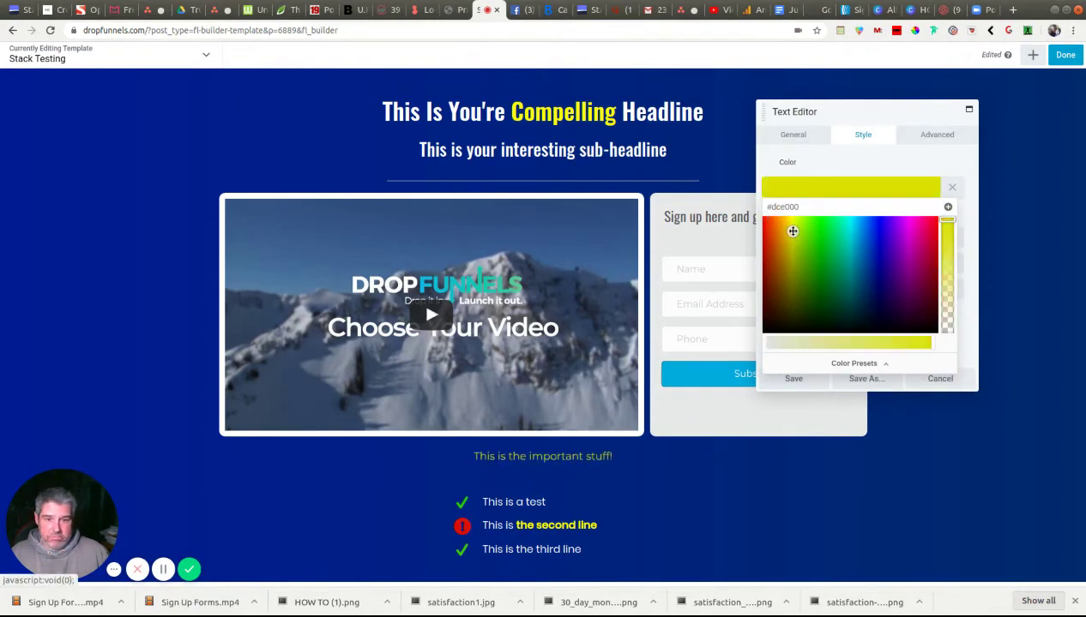
pyautogui.doubleClick(788, 206)
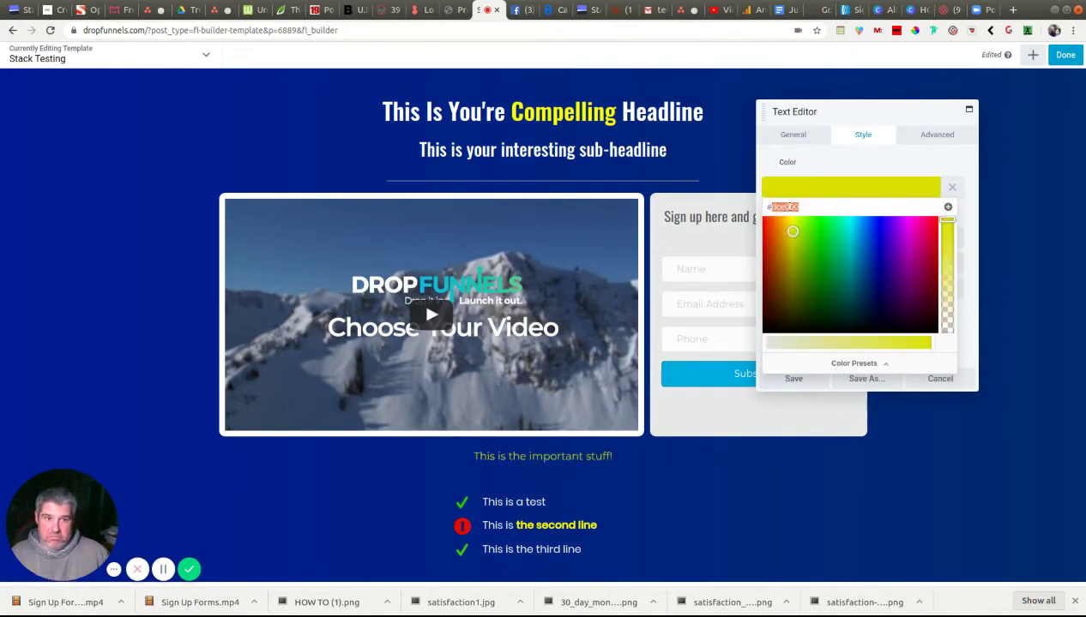
pyautogui.press('BackSpace')
pyautogui.write('ffff')
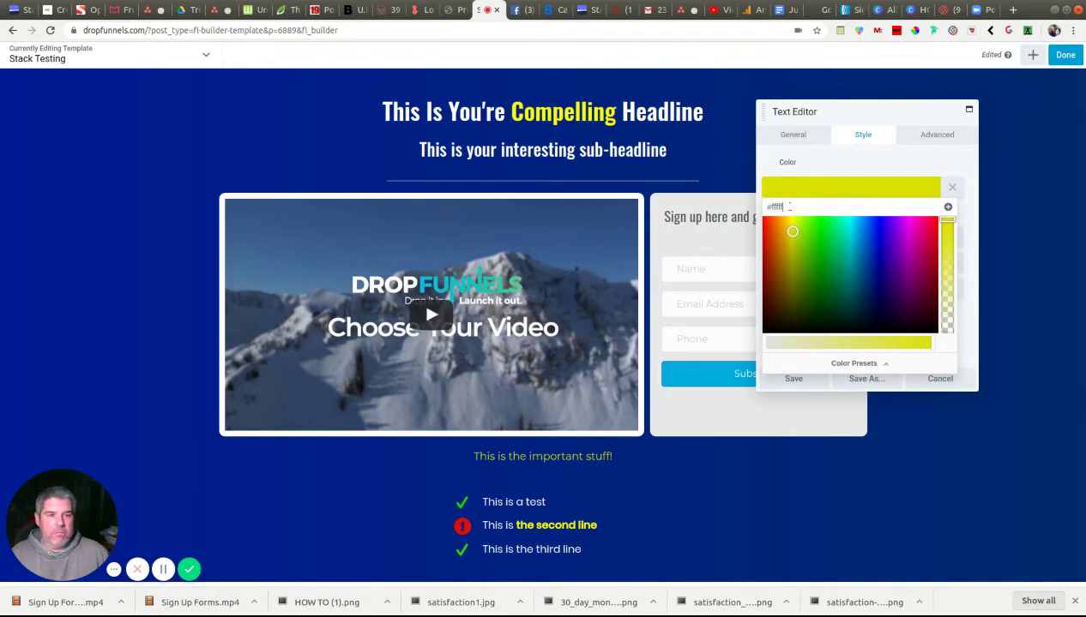
pyautogui.write('ff')
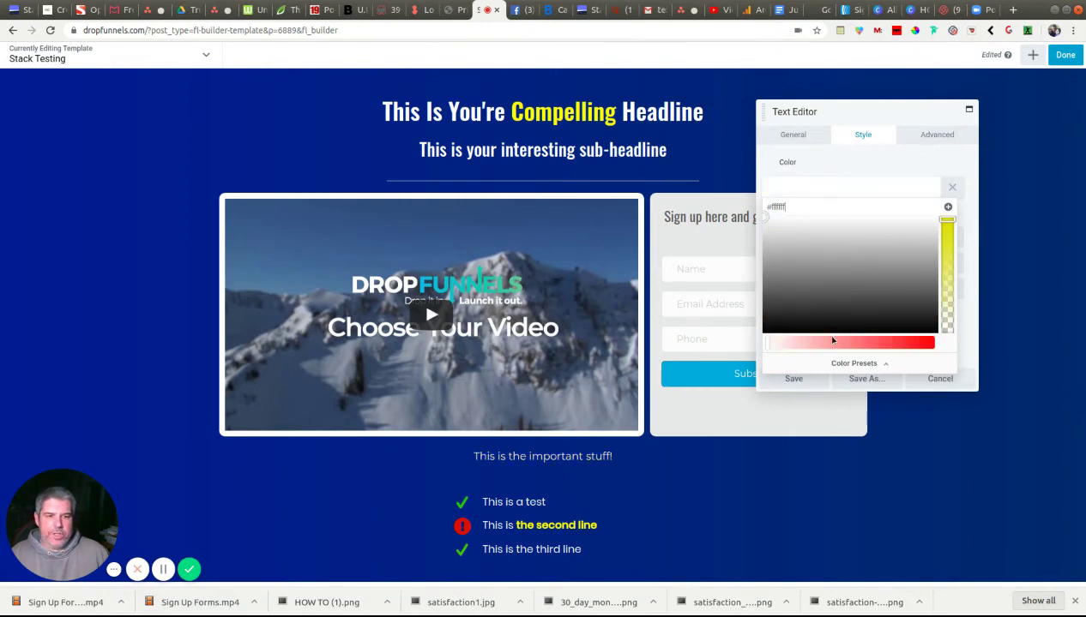
pyautogui.click(835, 162)
# - Set the text module's font family to Oswald with Medium weight
pyautogui.click(787, 238)
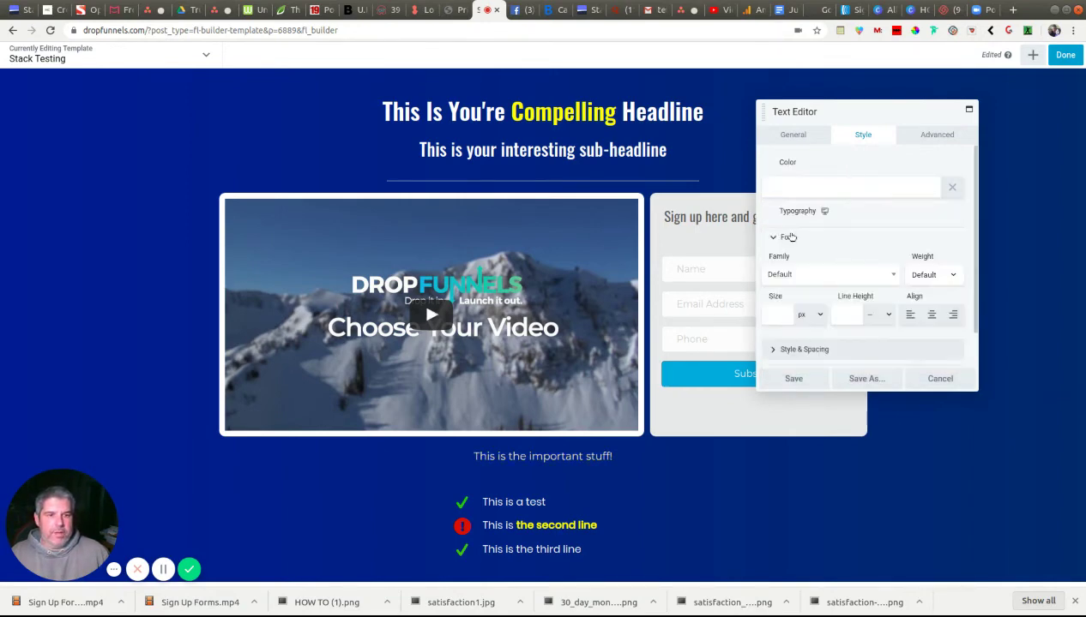
pyautogui.click(828, 274)
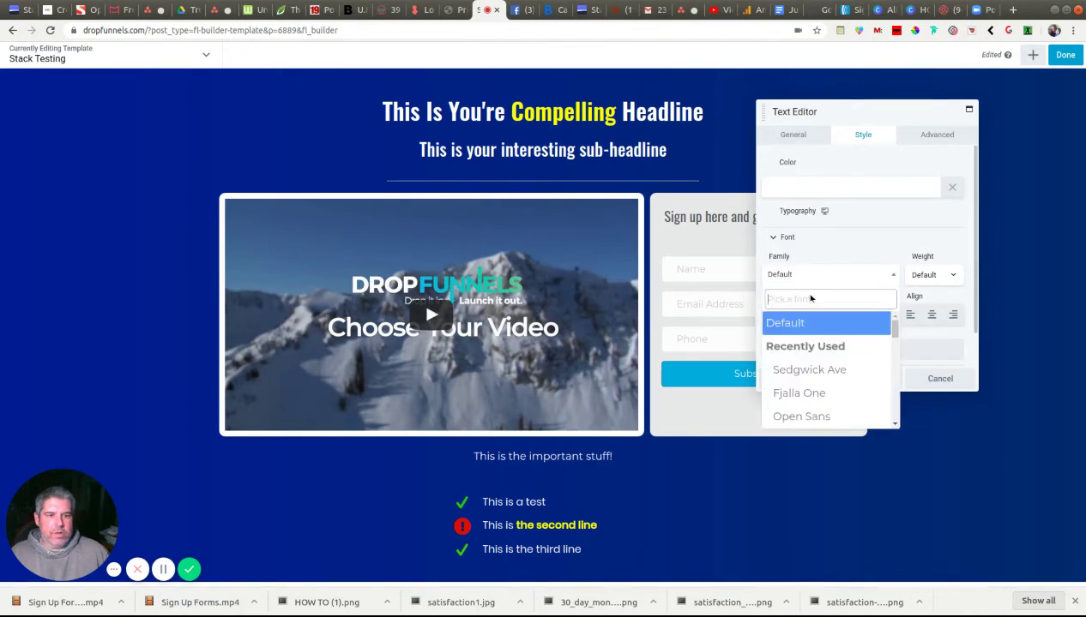
pyautogui.write('Osw')
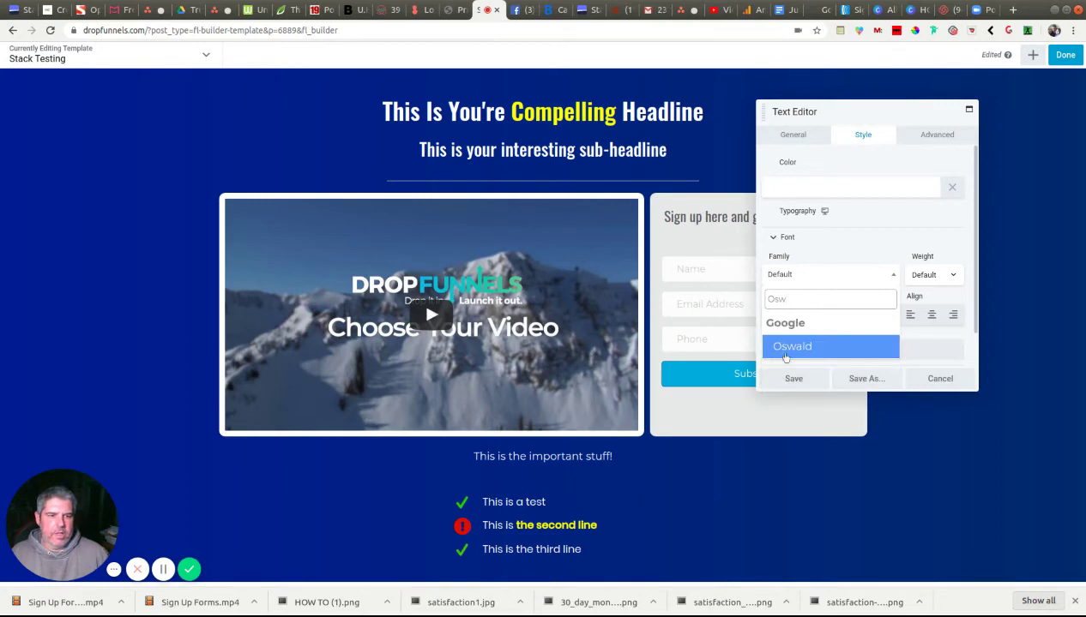
pyautogui.click(784, 350)
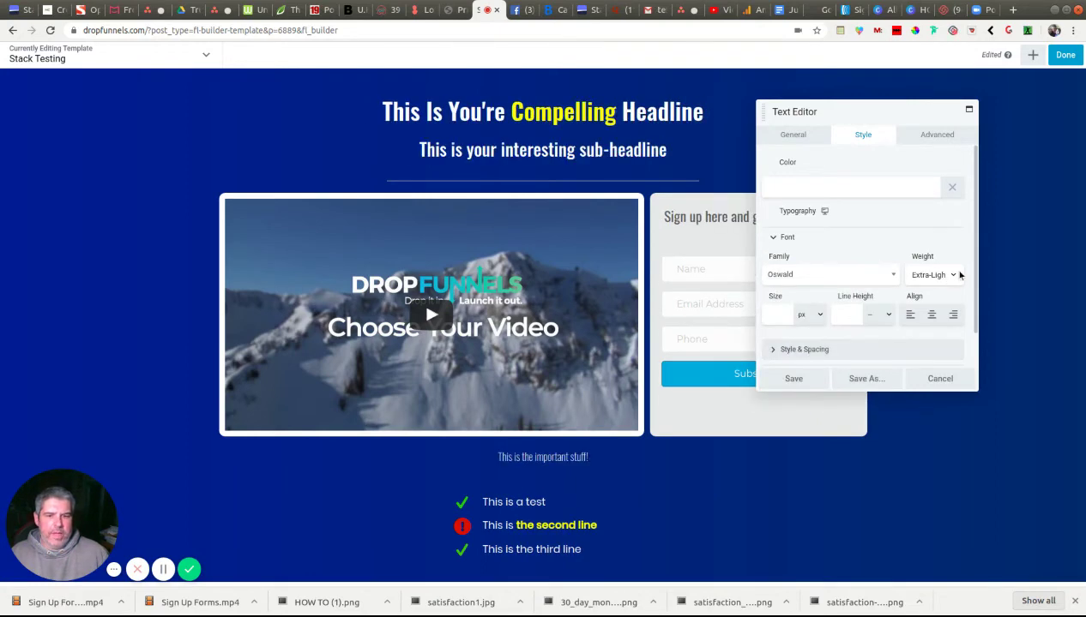
pyautogui.click(930, 348)
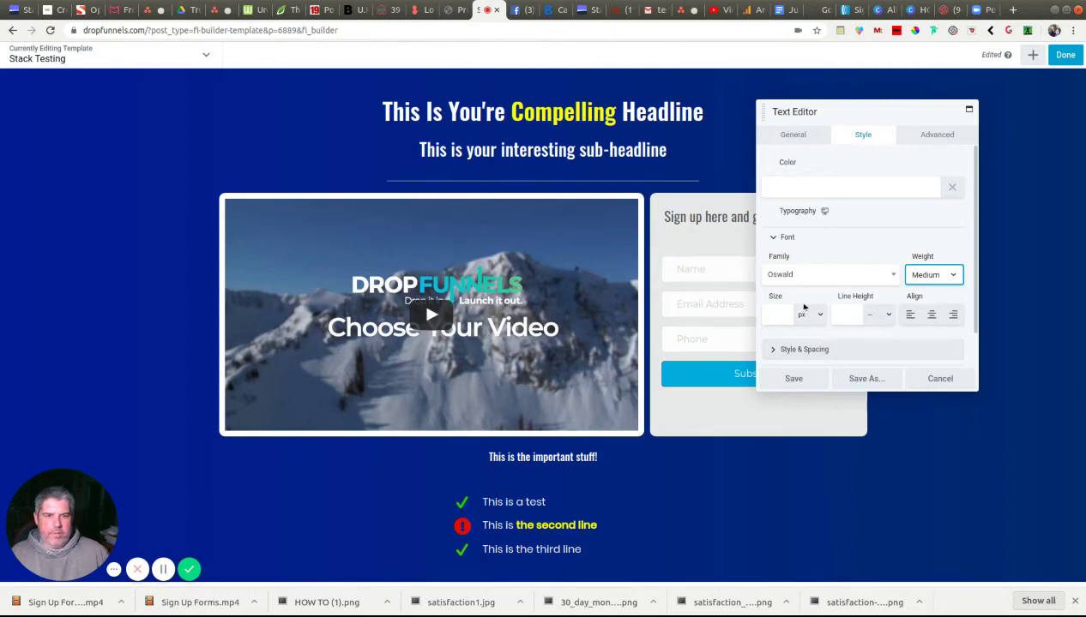
# - Set the text module's font size to 30 px and save the module
pyautogui.click(782, 315)
pyautogui.write('30')
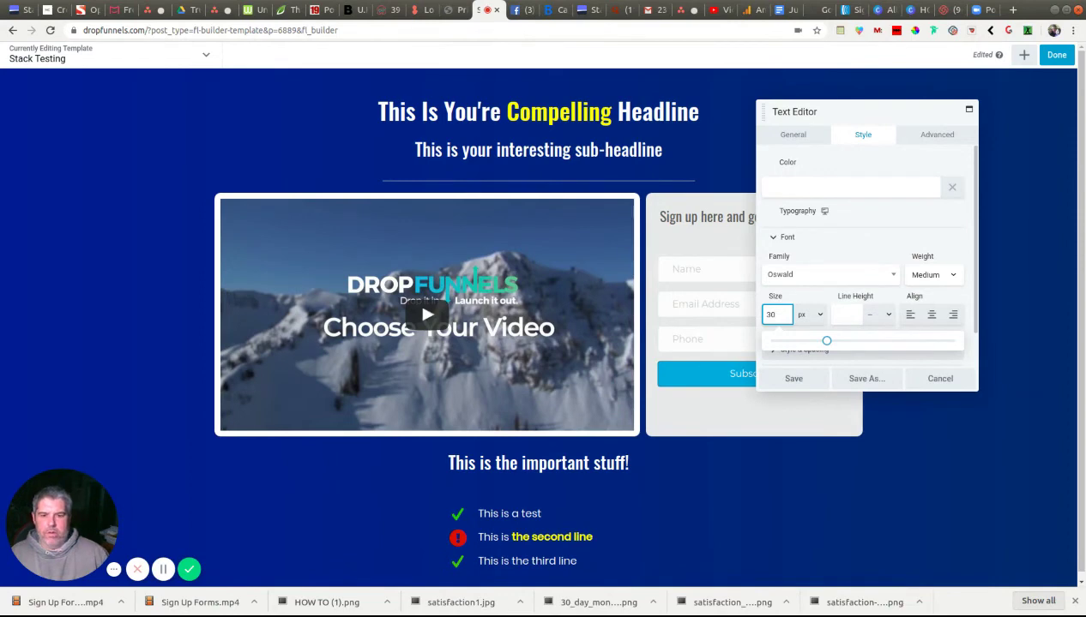
pyautogui.click(799, 380)
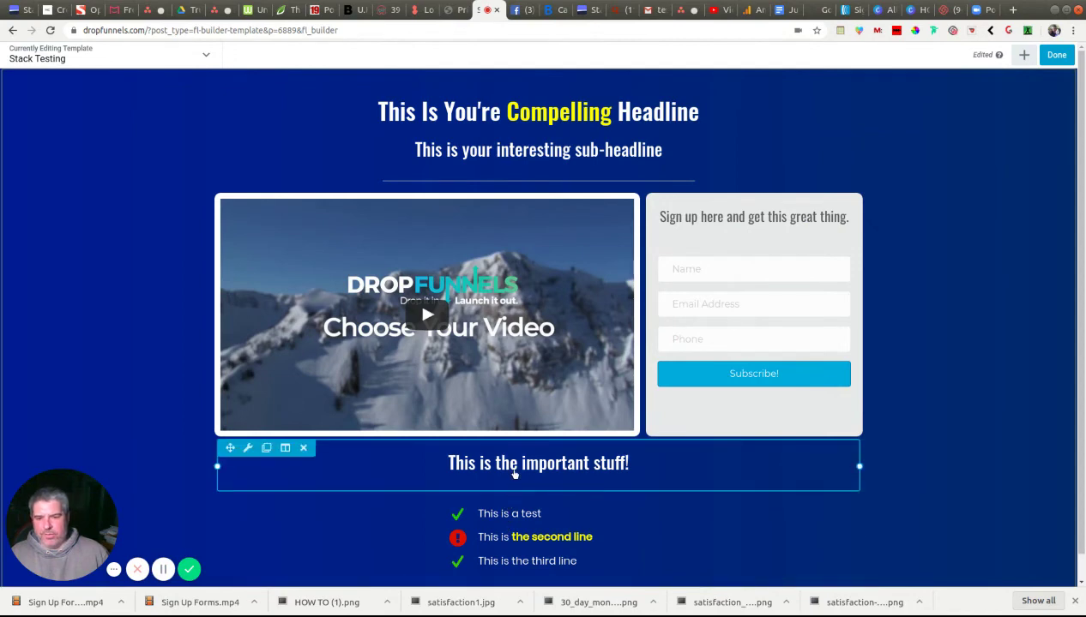
# - Set the bottom margin of the "This is the important stuff!" text module to 0 px
pyautogui.click(515, 474)
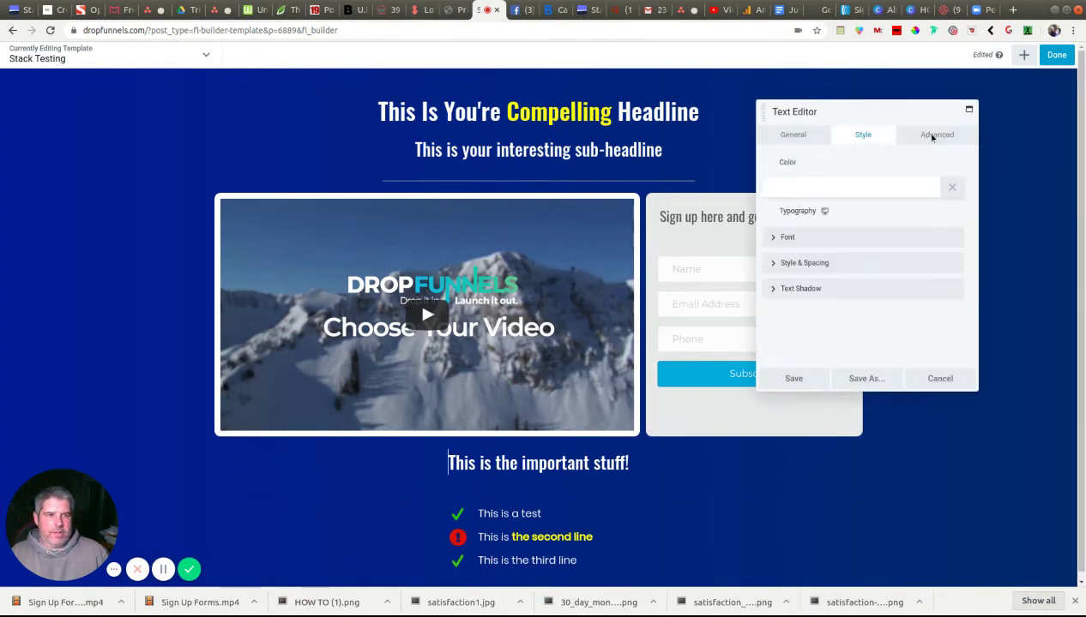
pyautogui.click(931, 136)
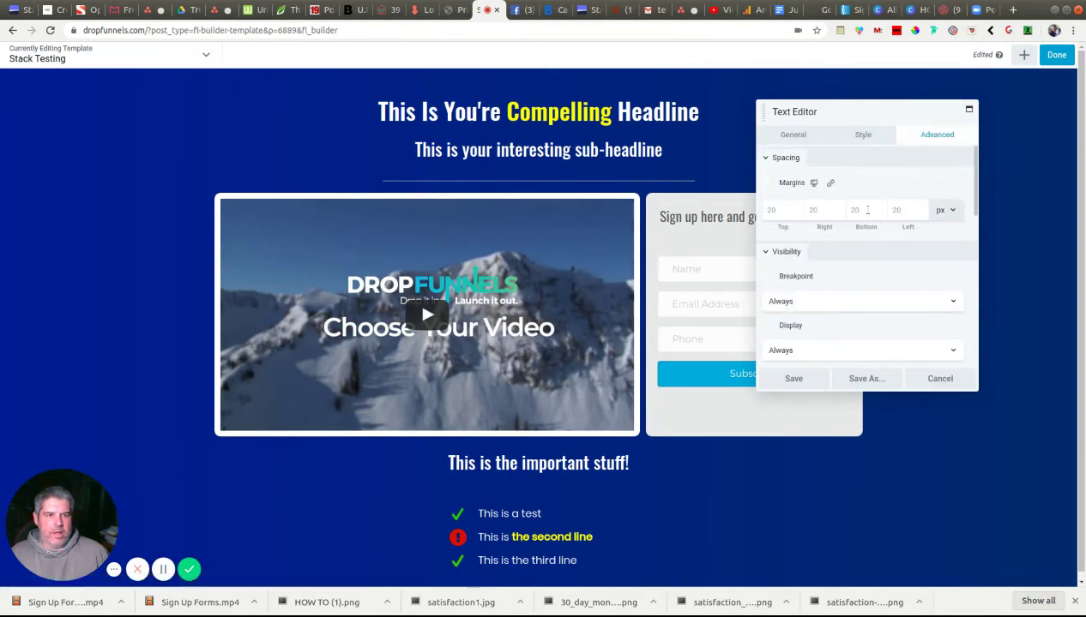
pyautogui.click(865, 209)
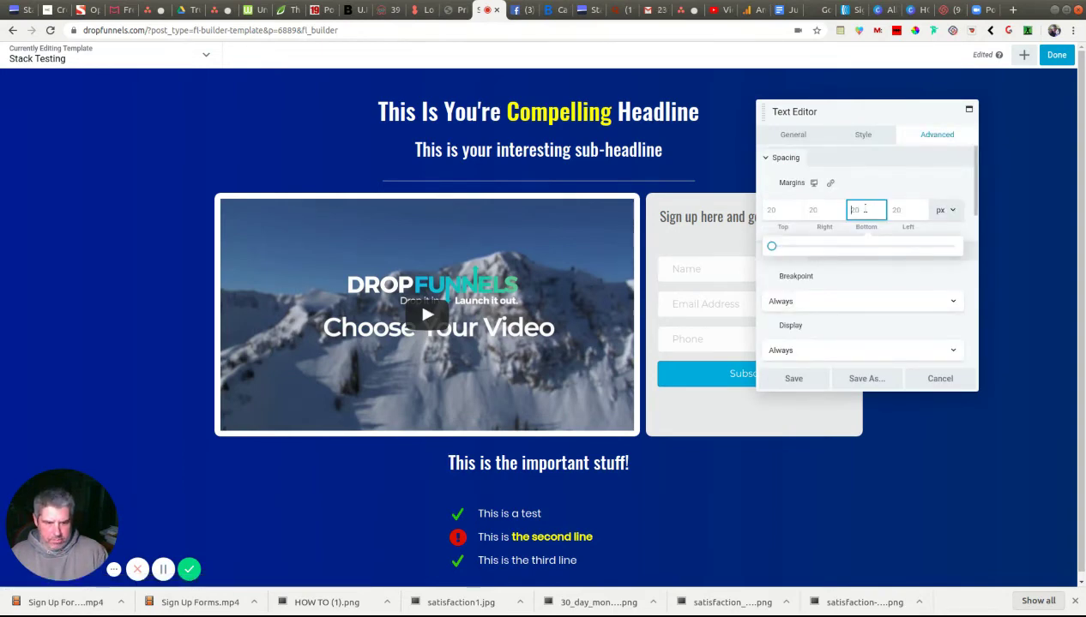
pyautogui.write('0')
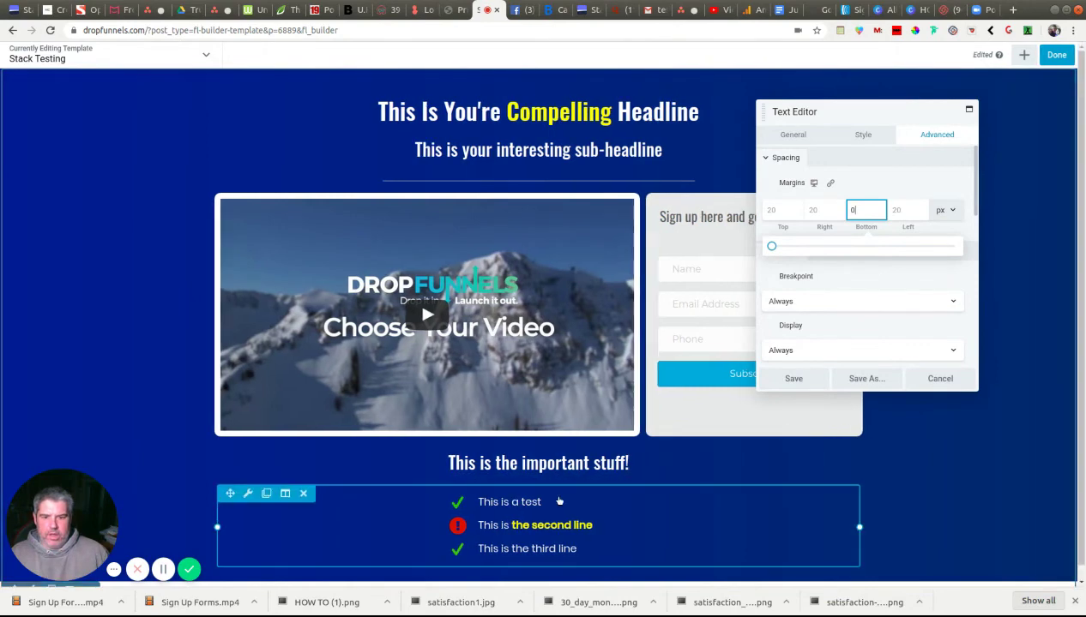
# - Set the info list's top margin to 0 px and save the module
pyautogui.click(542, 506)
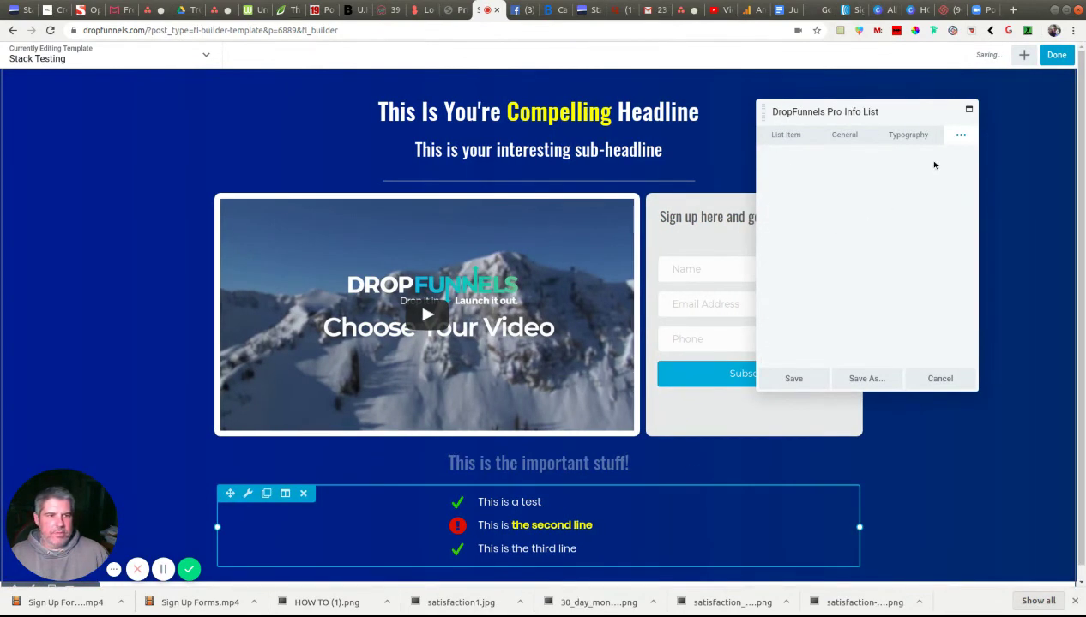
pyautogui.click(777, 210)
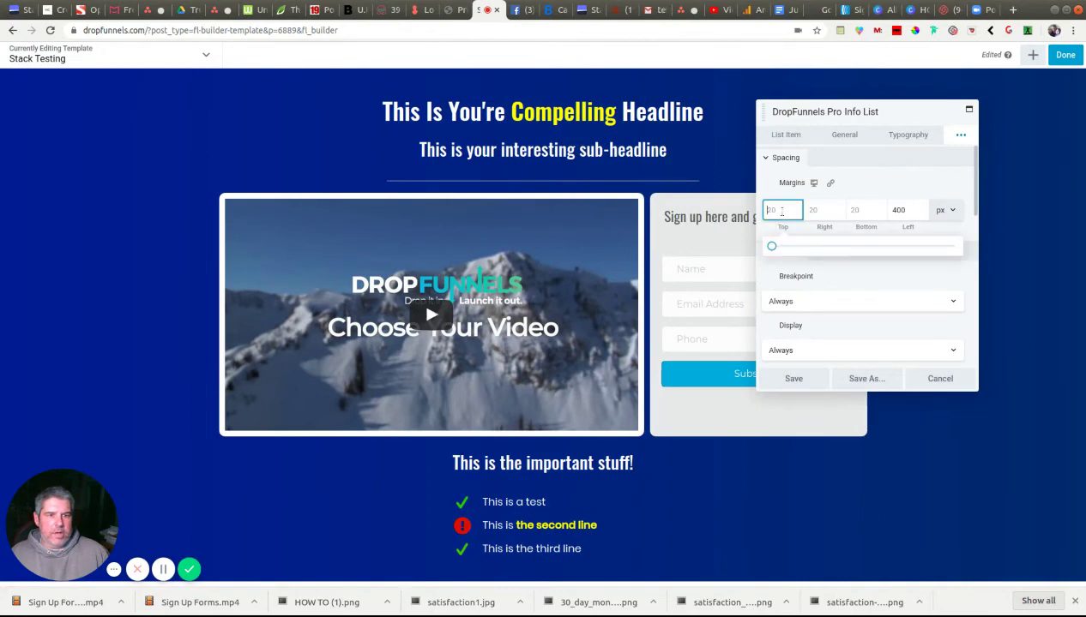
pyautogui.write('0')
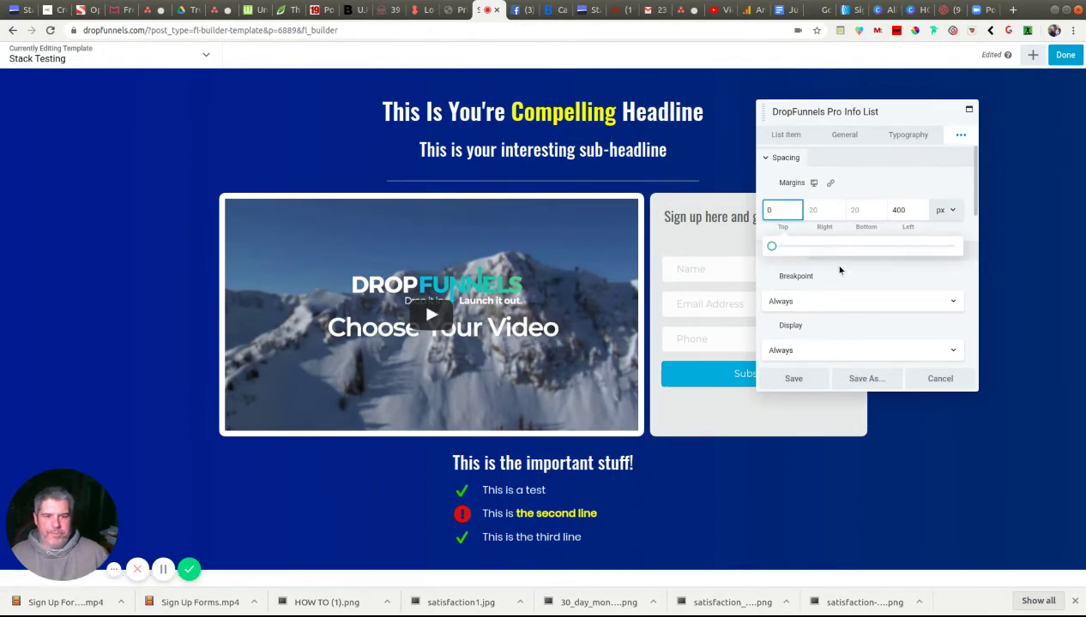
pyautogui.click(787, 379)
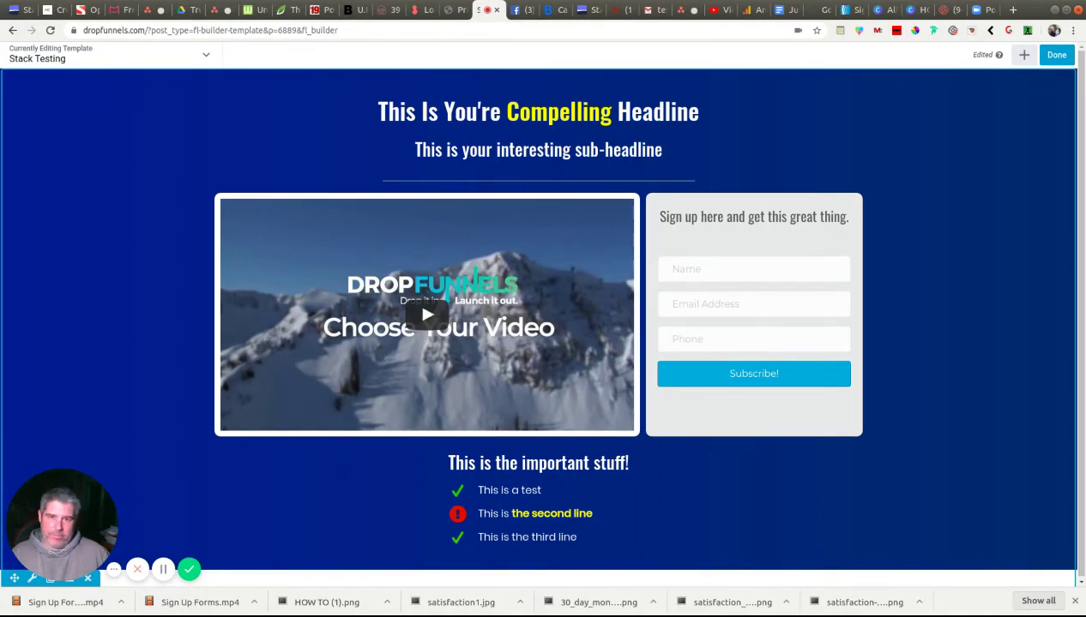
# - Switch to responsive editing at tablet size, set the info list's left margin to 250 px, and save it
pyautogui.press('r')
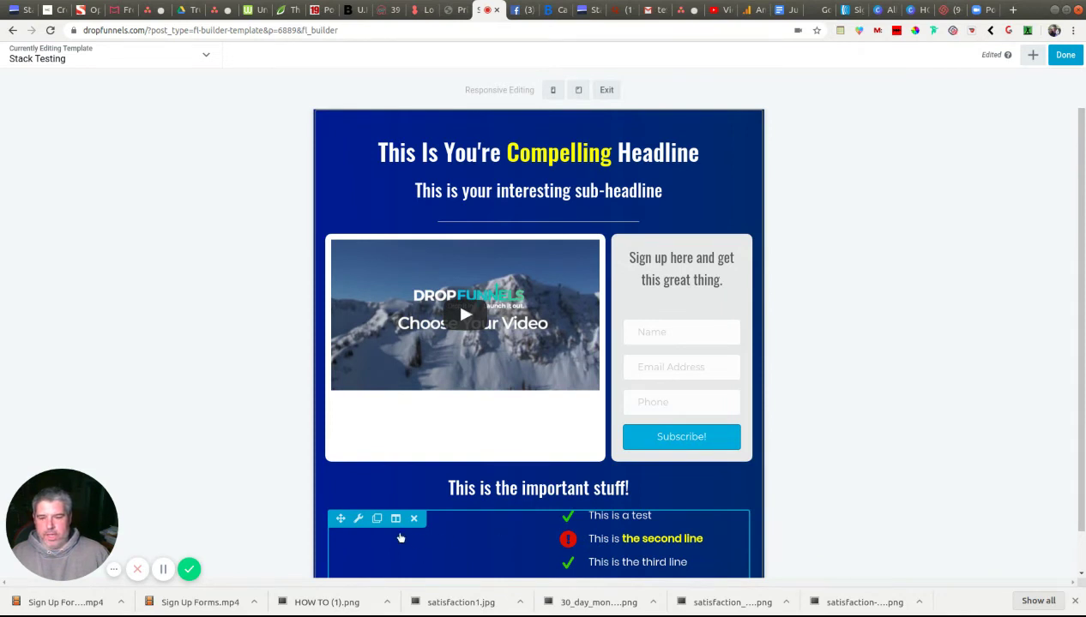
pyautogui.click(491, 538)
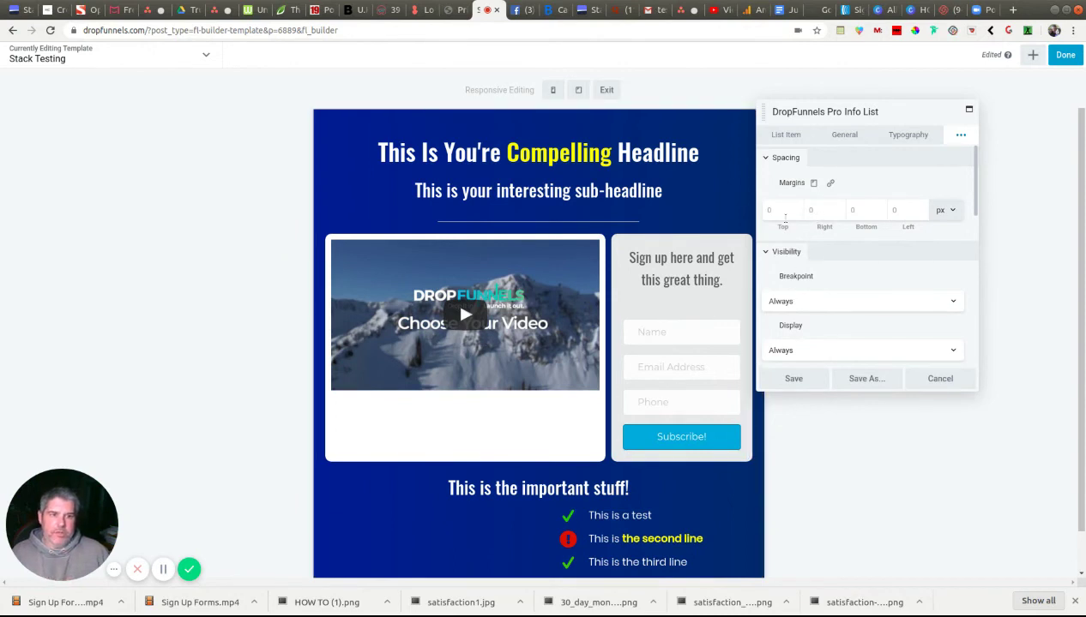
pyautogui.click(907, 209)
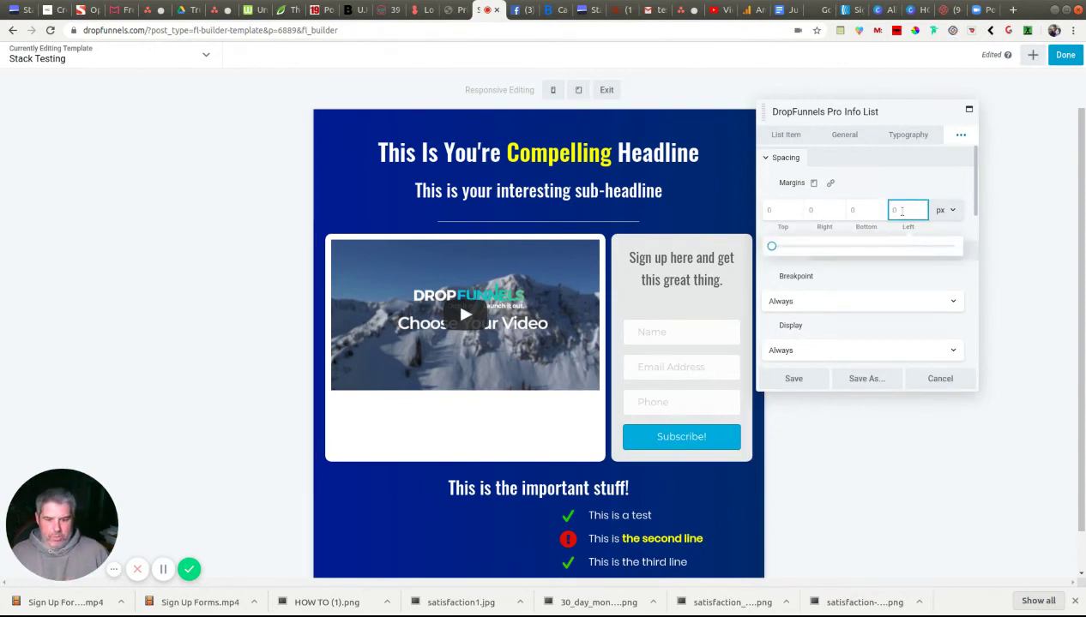
pyautogui.write('200')
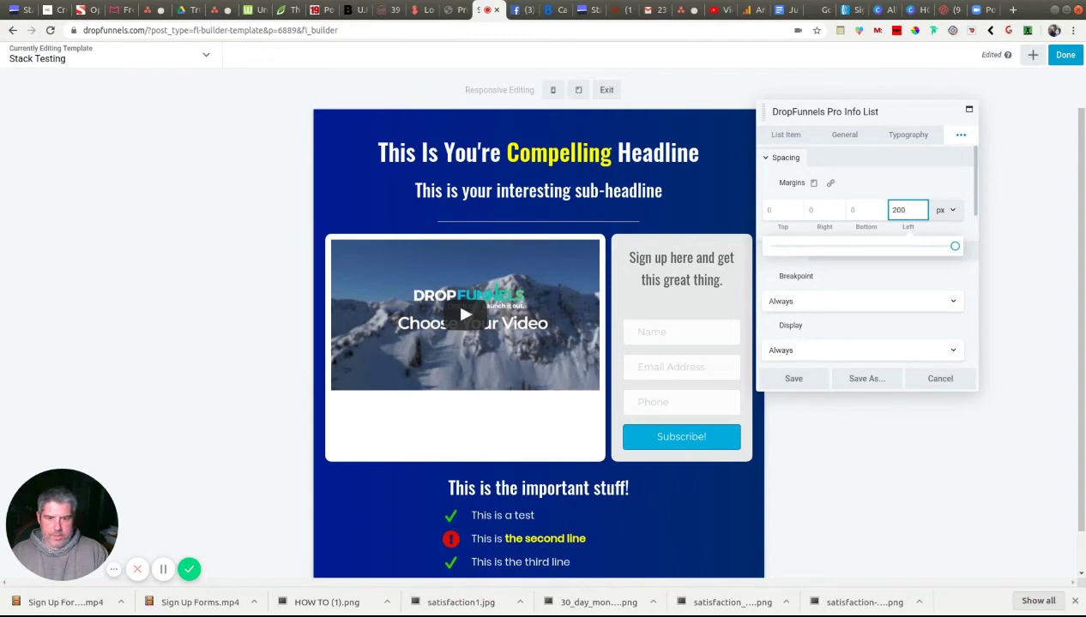
pyautogui.press('BackSpace')
pyautogui.press('BackSpace')
pyautogui.write('50')
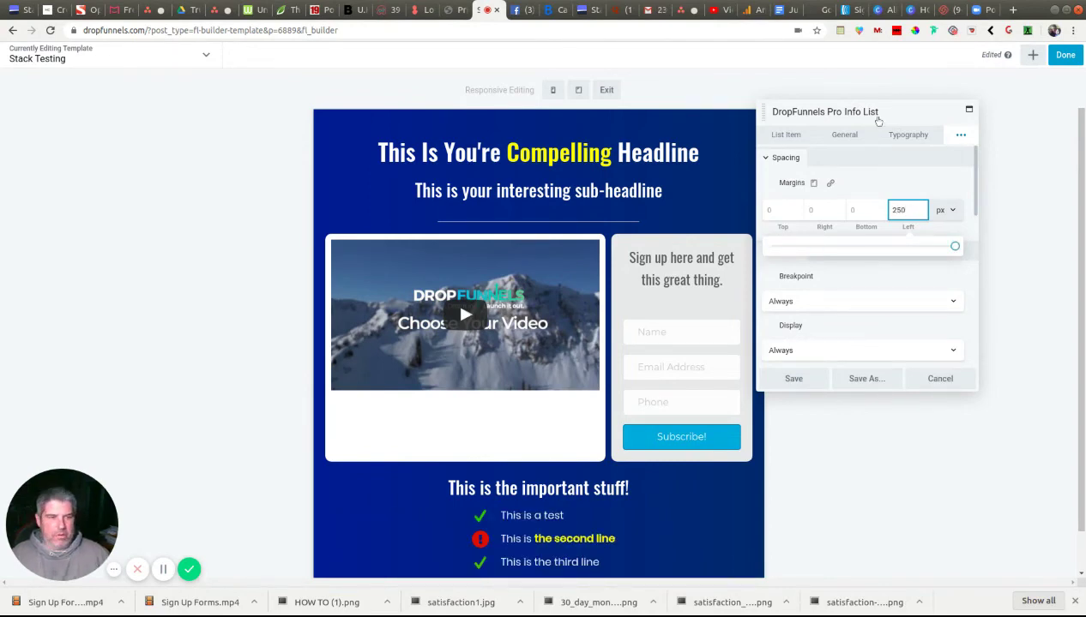
pyautogui.click(794, 379)
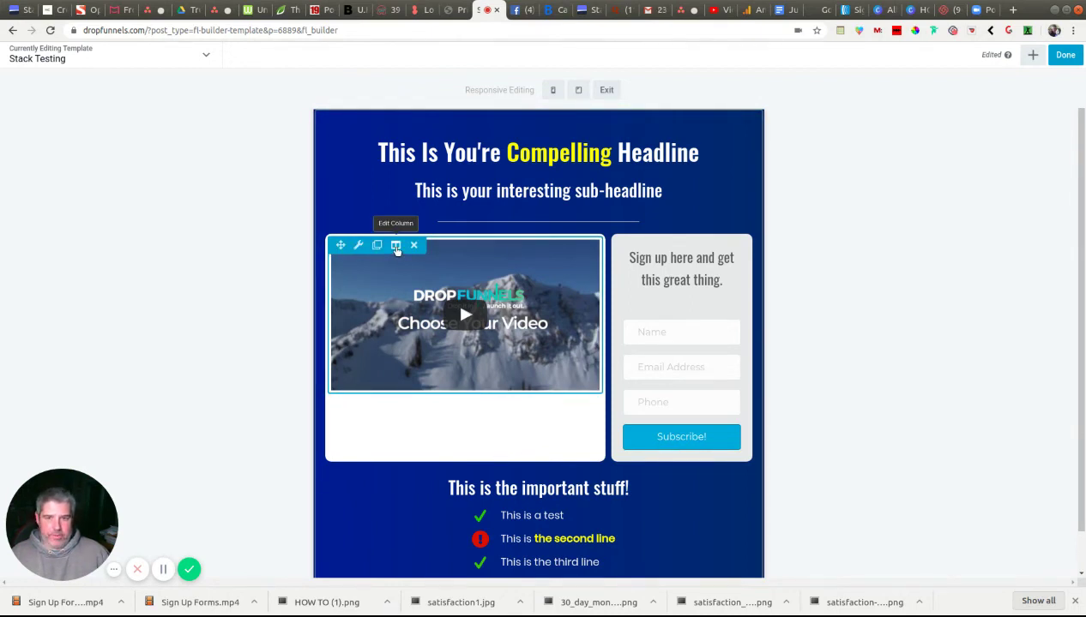
# - Set Equalize Heights to No for the column containing the video and save the column settings
pyautogui.click(396, 247)
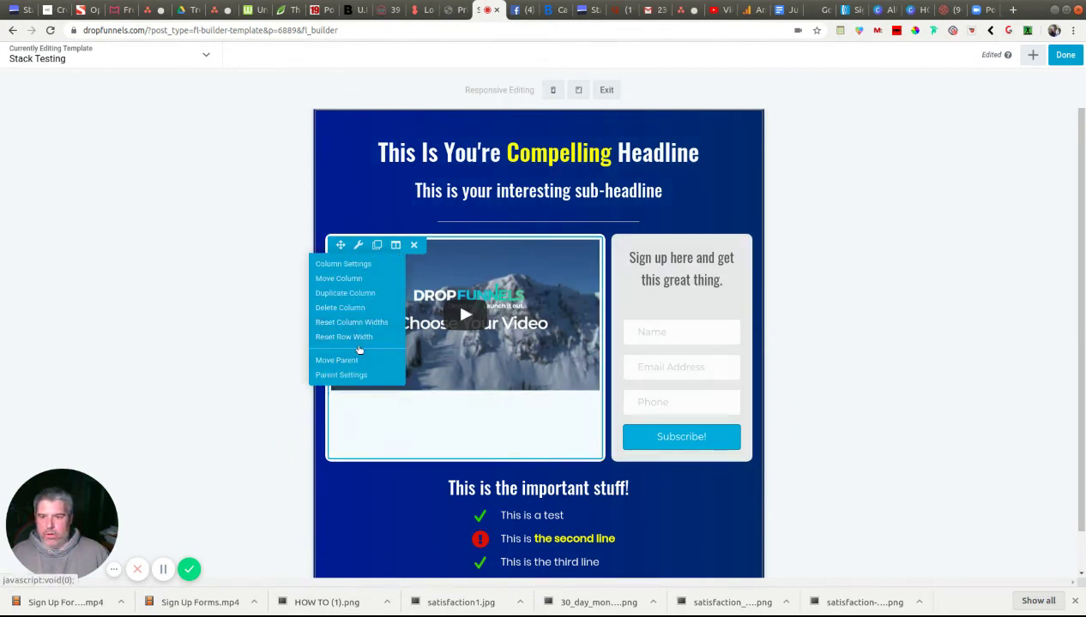
pyautogui.click(347, 266)
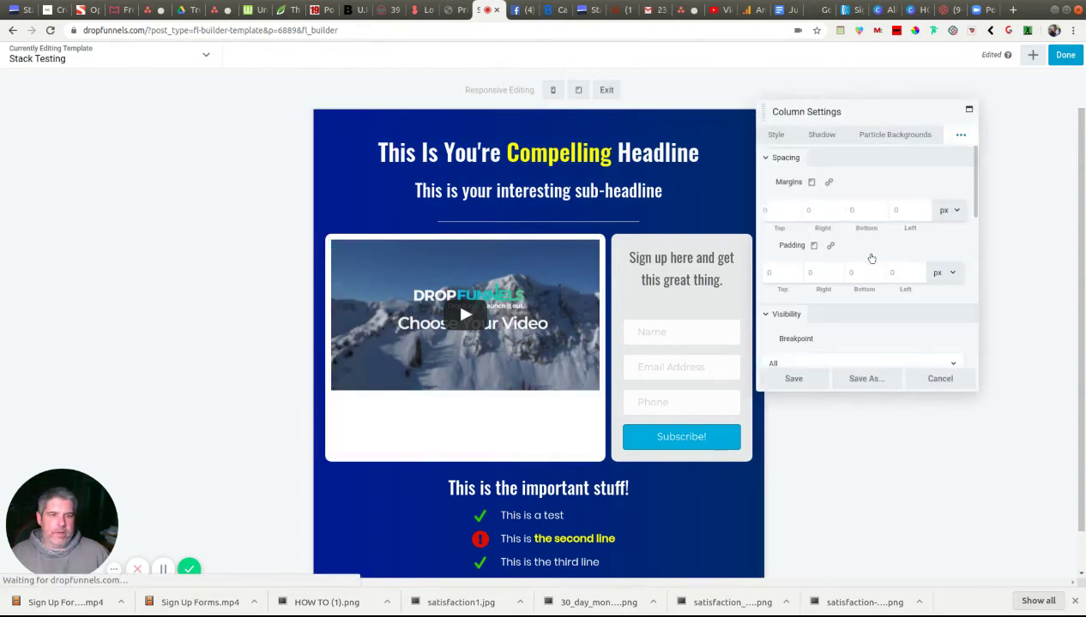
pyautogui.click(782, 136)
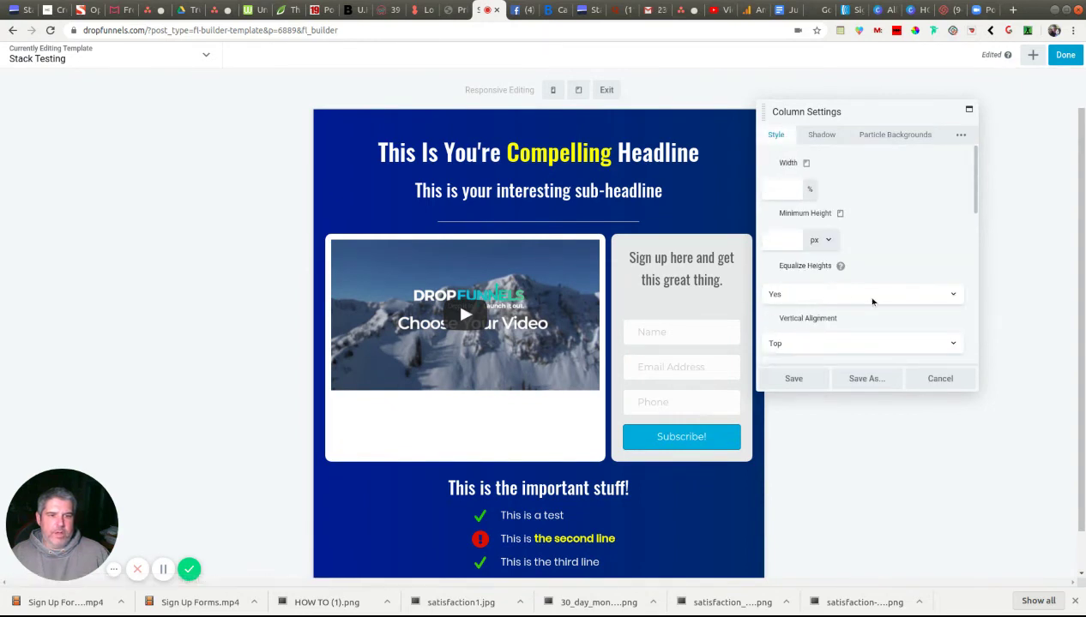
pyautogui.click(872, 294)
pyautogui.click(853, 318)
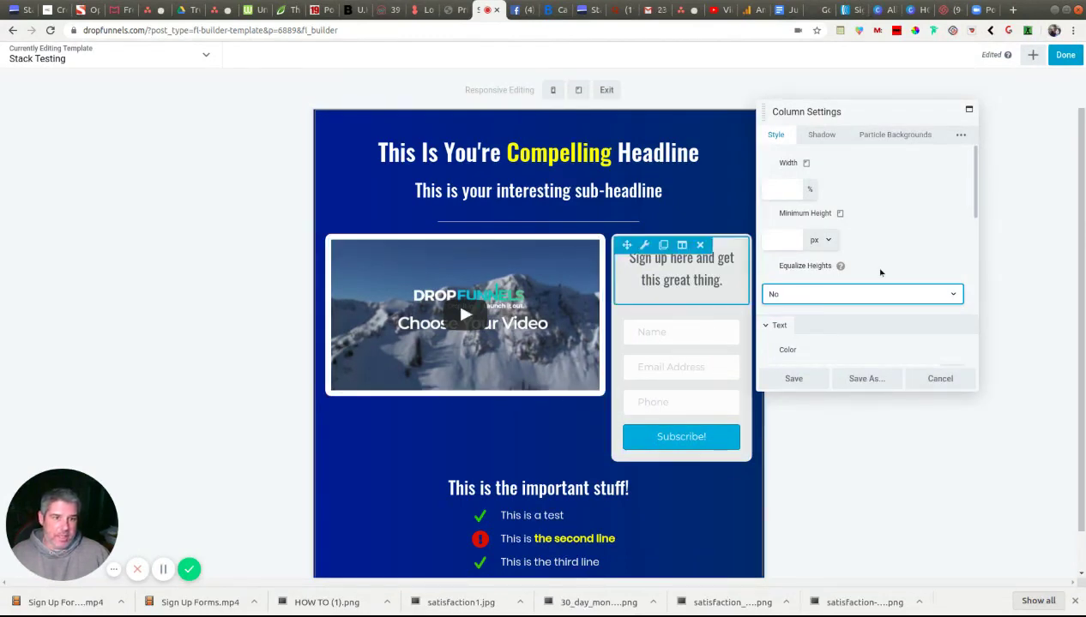
pyautogui.click(796, 380)
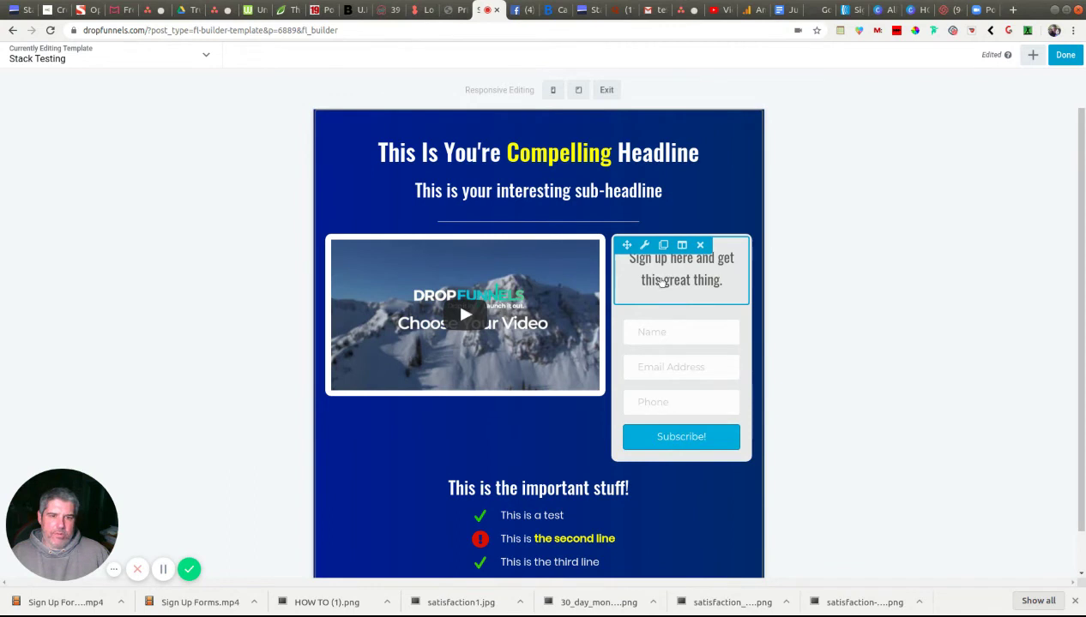
# - Set the tablet bottom margin of the "Sign up here and get this great thing." text to 0 px and save
pyautogui.click(662, 283)
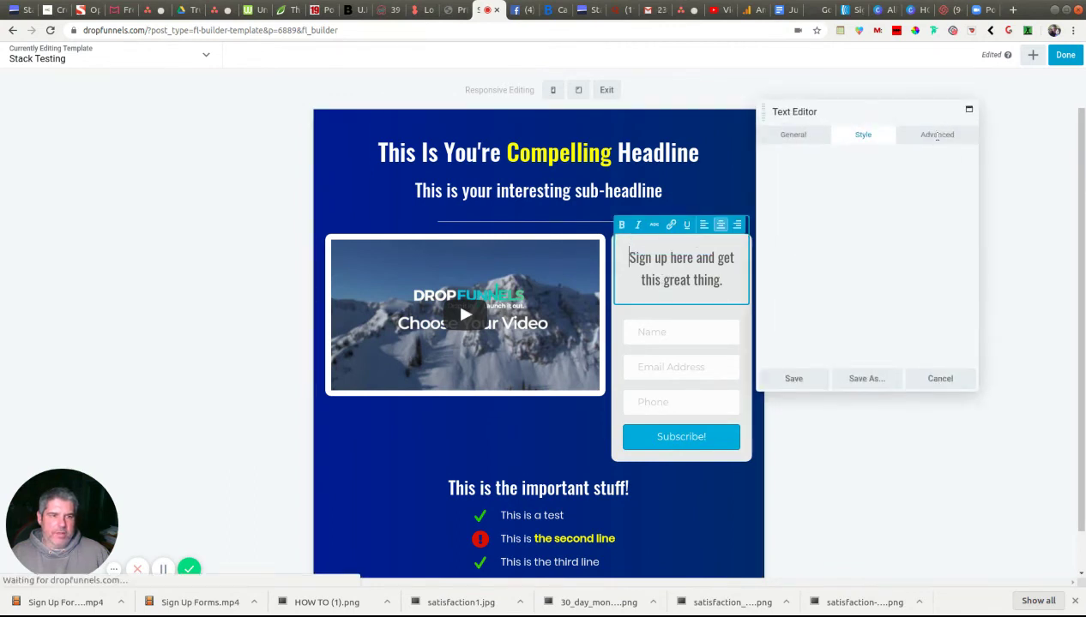
pyautogui.click(930, 135)
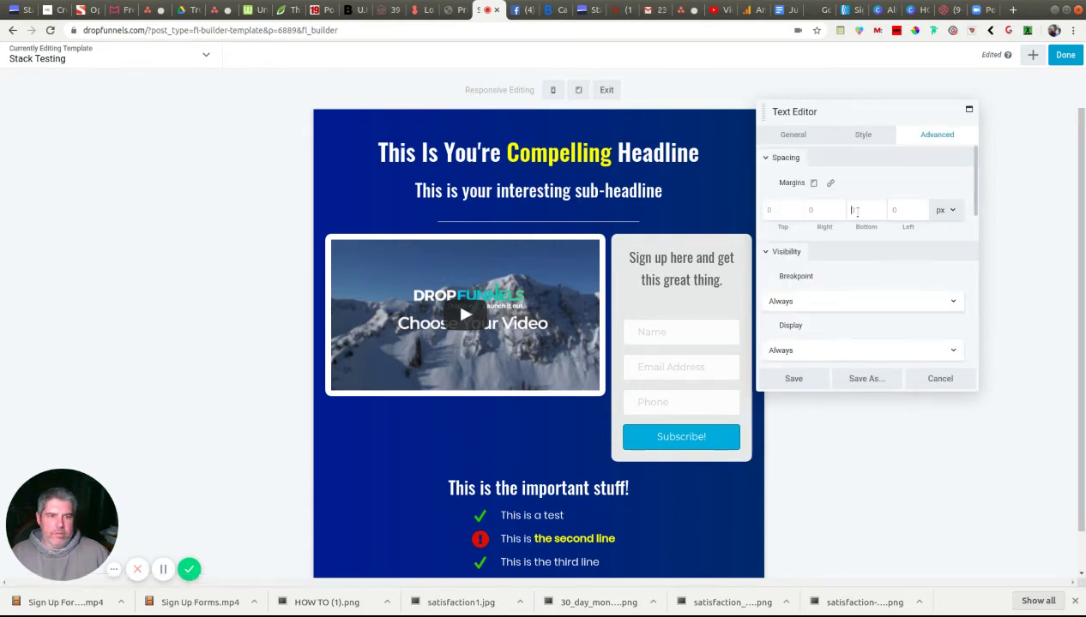
pyautogui.click(855, 211)
pyautogui.write('0')
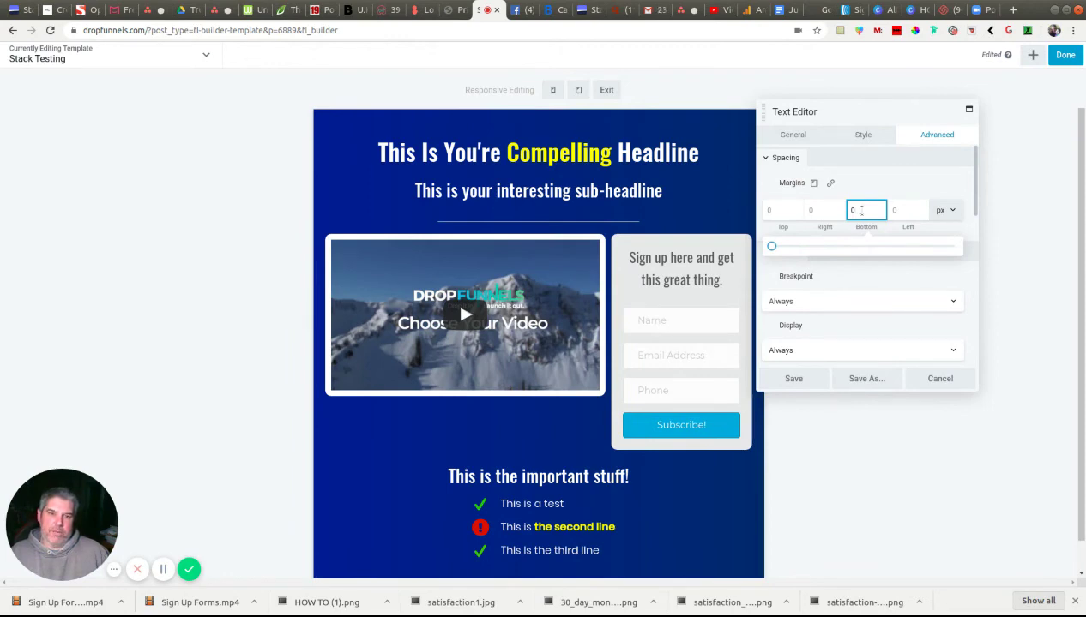
pyautogui.click(796, 381)
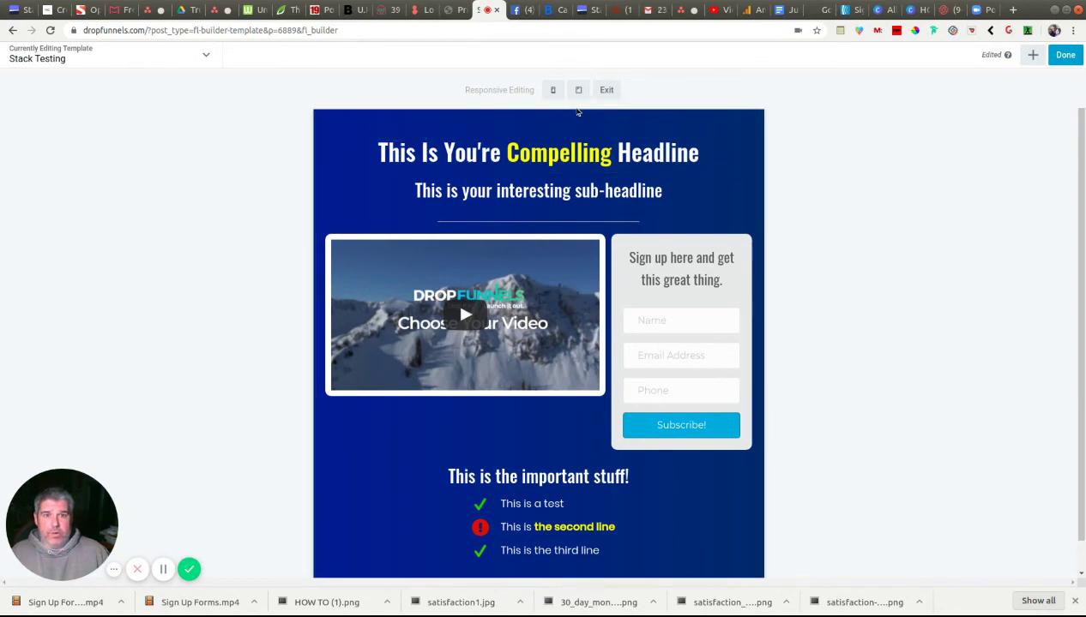
# - Switch to the phone-size preview and set the main headline's line height to 1.2
pyautogui.click(553, 94)
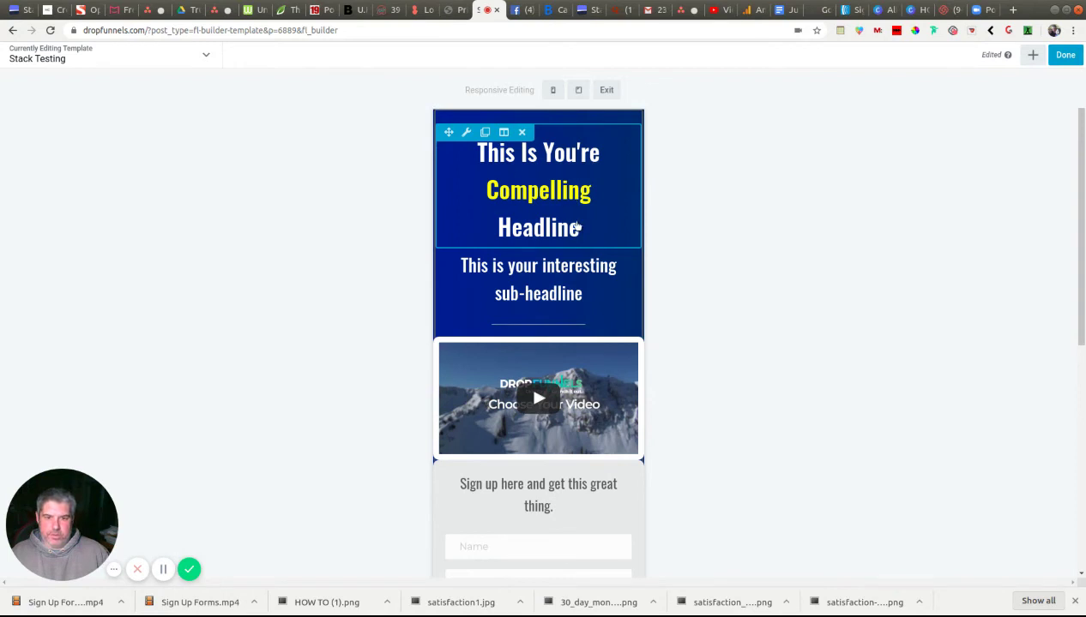
pyautogui.scroll(-2, 597, 284)
pyautogui.scroll(2, 596, 284)
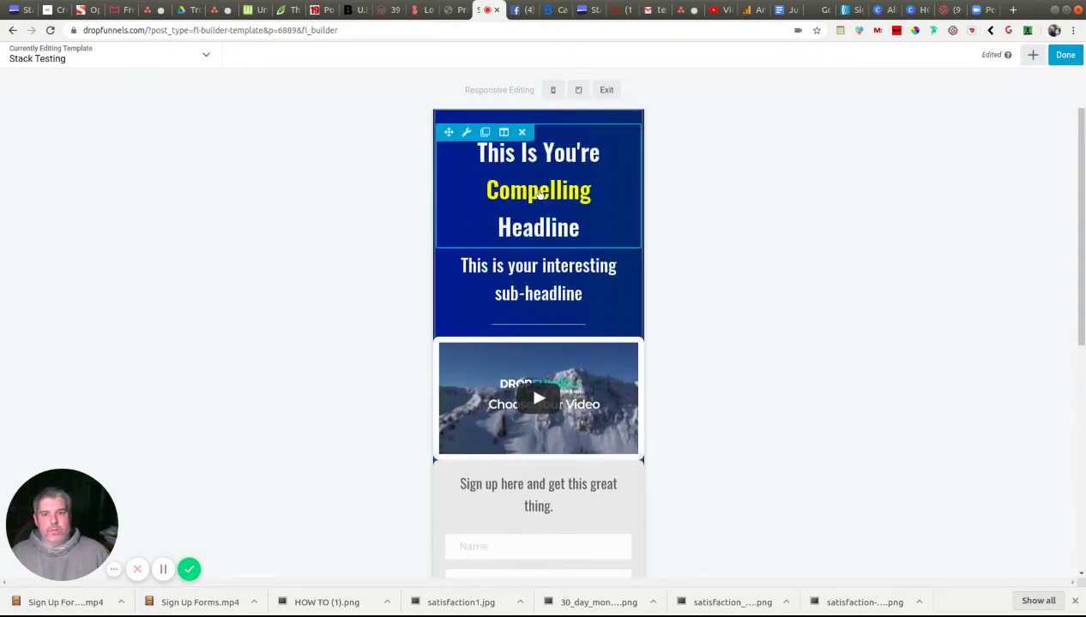
pyautogui.click(540, 192)
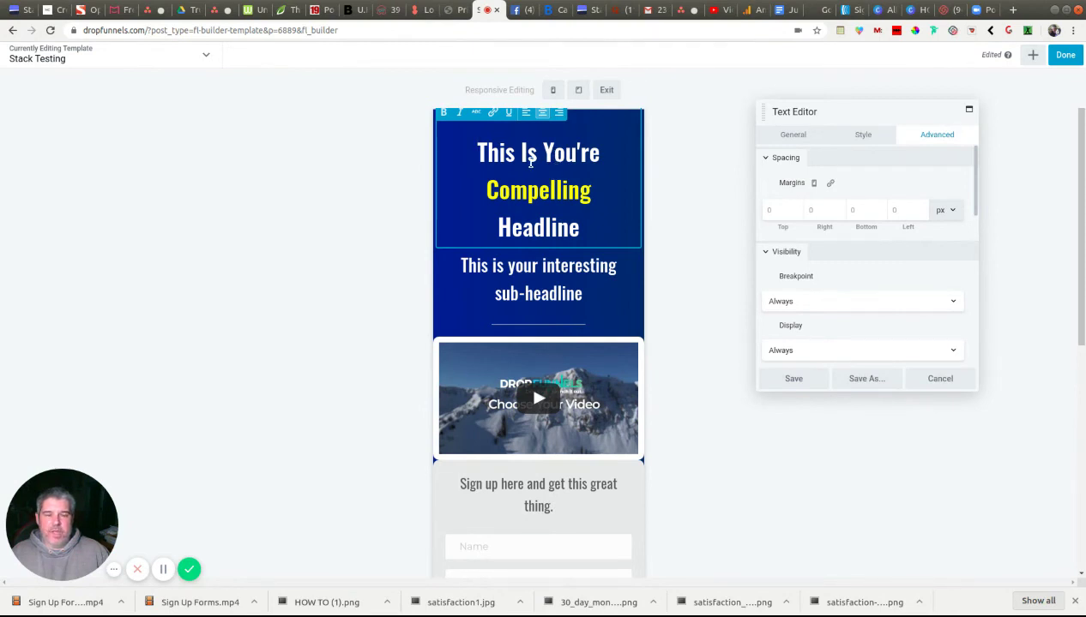
pyautogui.click(864, 135)
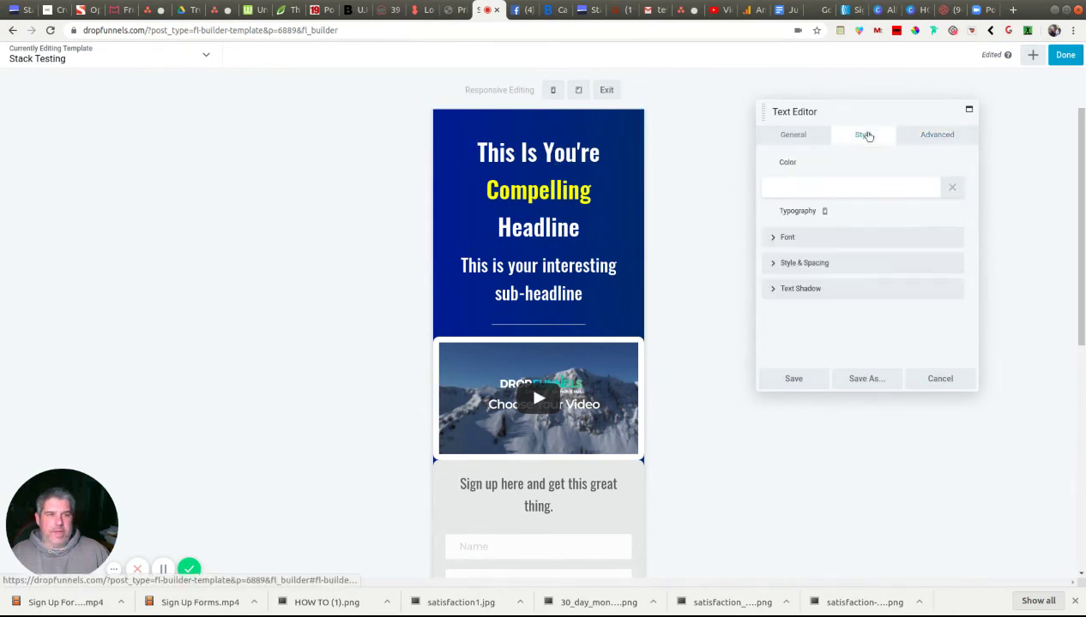
pyautogui.click(776, 238)
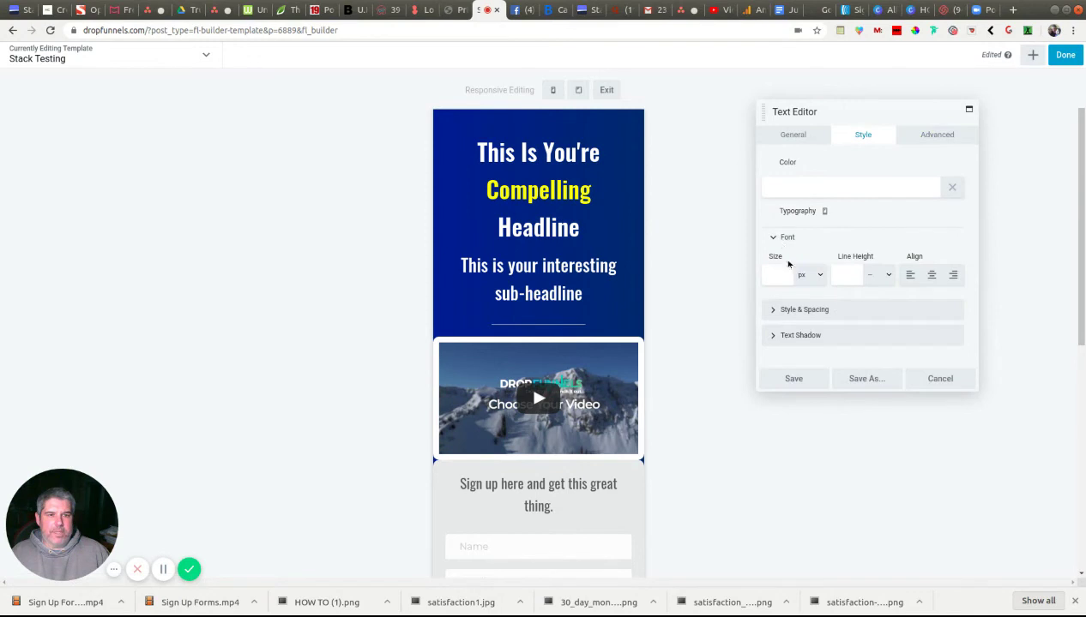
pyautogui.click(848, 274)
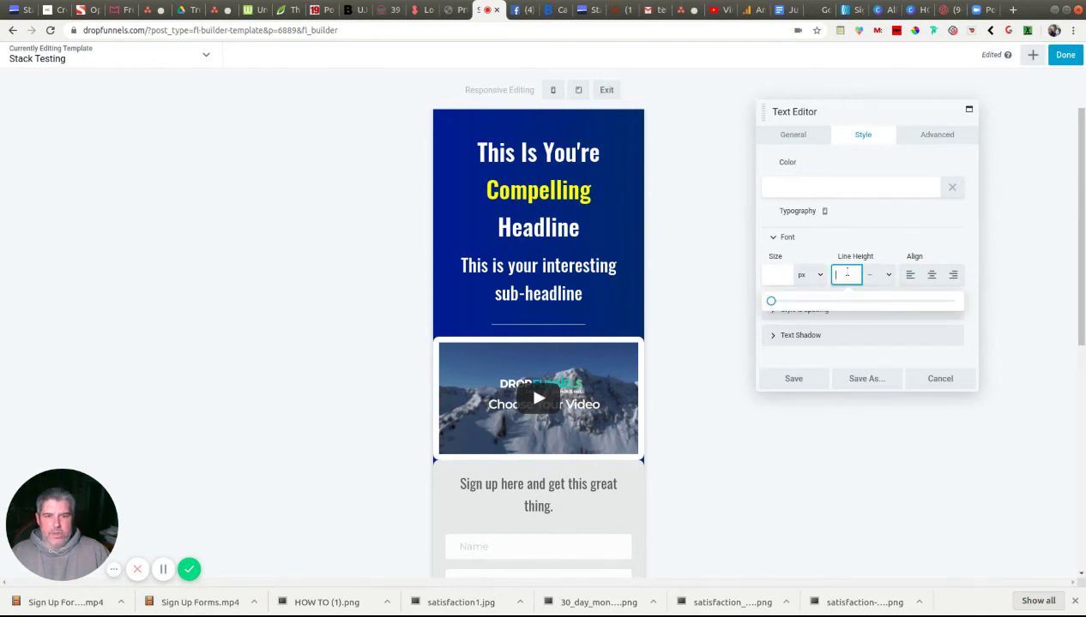
pyautogui.write('1')
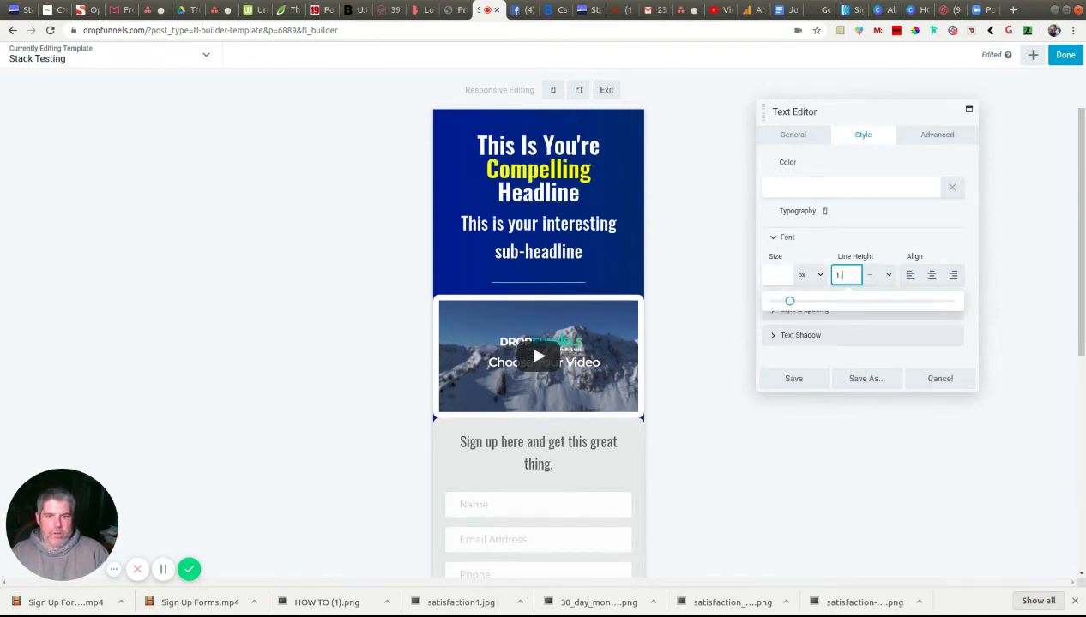
pyautogui.write('.2')
pyautogui.press('BackSpace')
pyautogui.write('1')
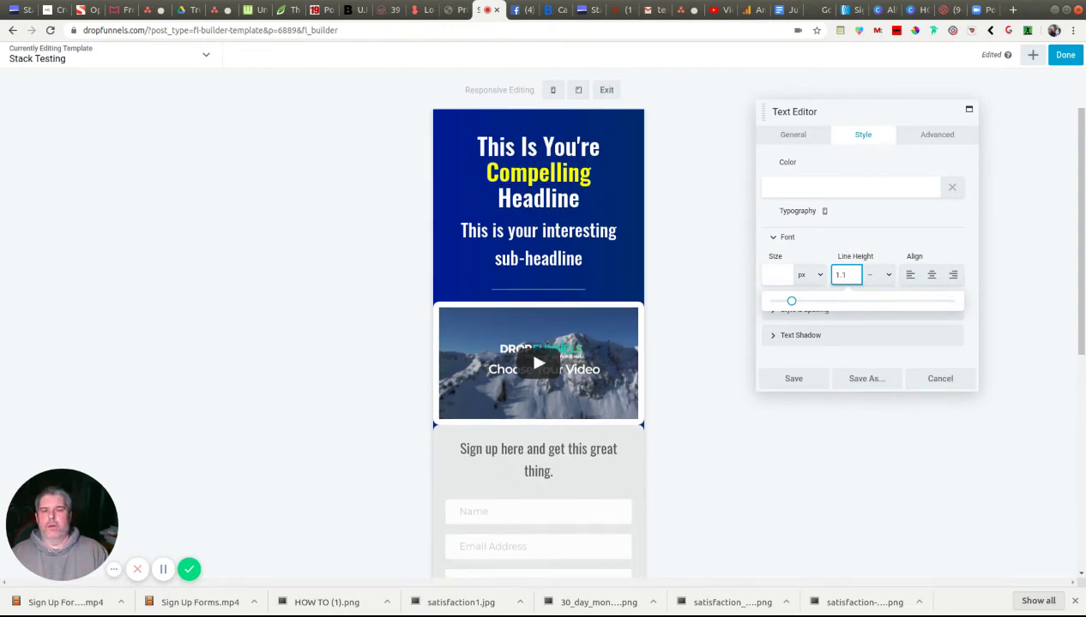
pyautogui.press('BackSpace')
pyautogui.write('2')
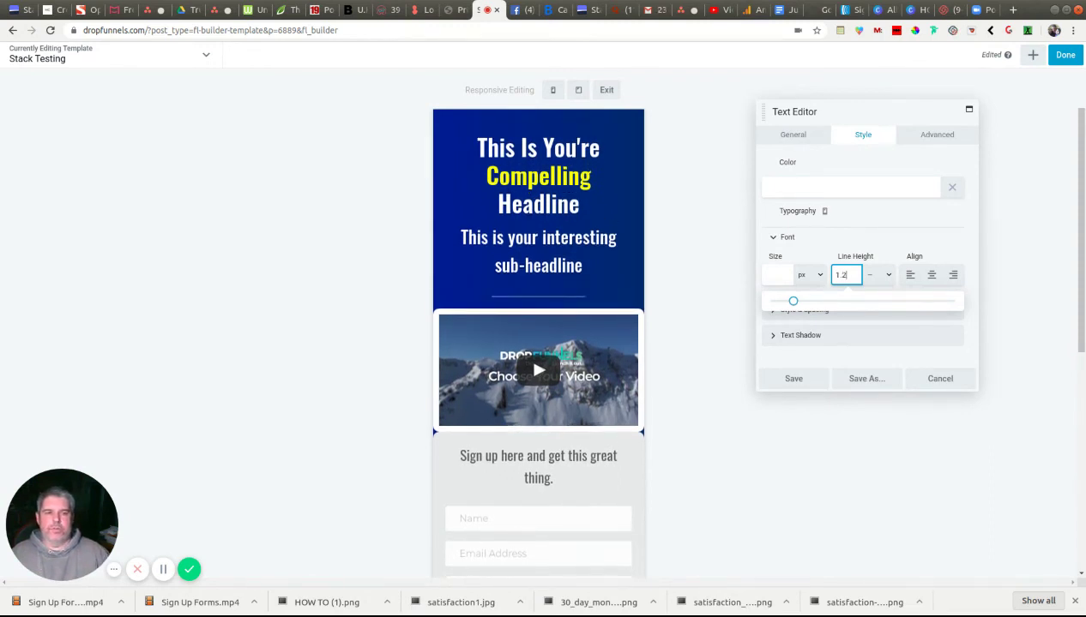
# - Set the main headline's phone font size to 30 px
pyautogui.click(776, 276)
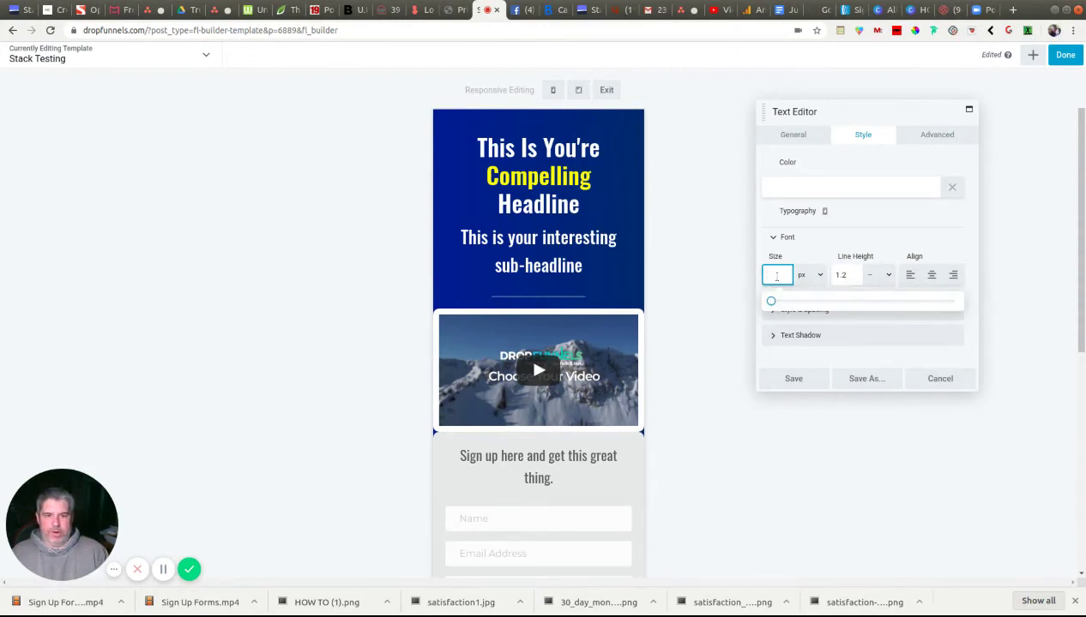
pyautogui.write('20')
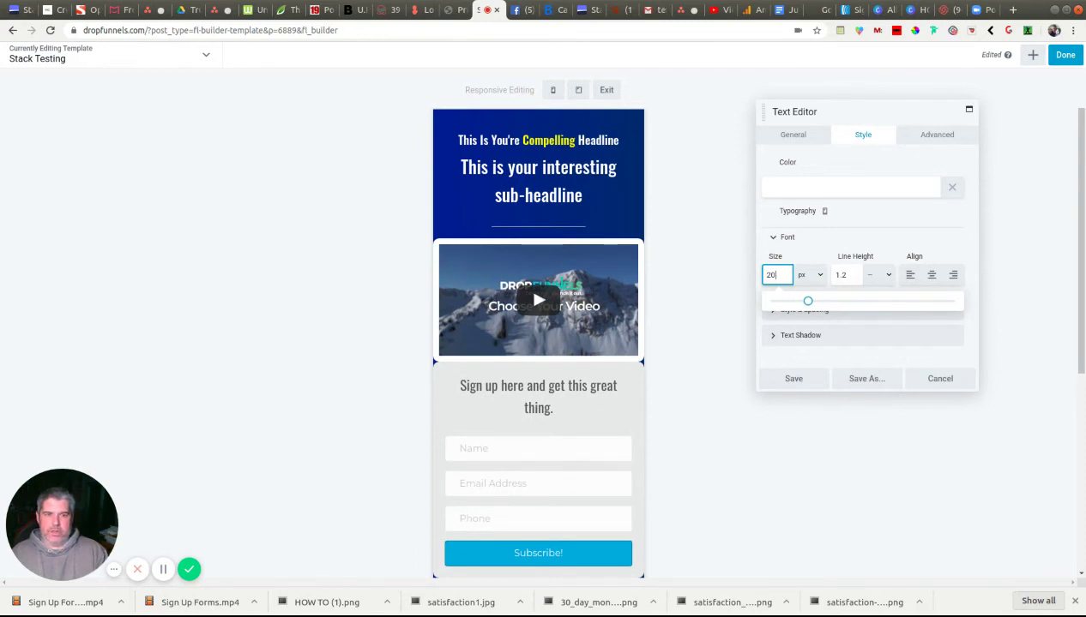
pyautogui.press('BackSpace')
pyautogui.press('BackSpace')
pyautogui.write('30')
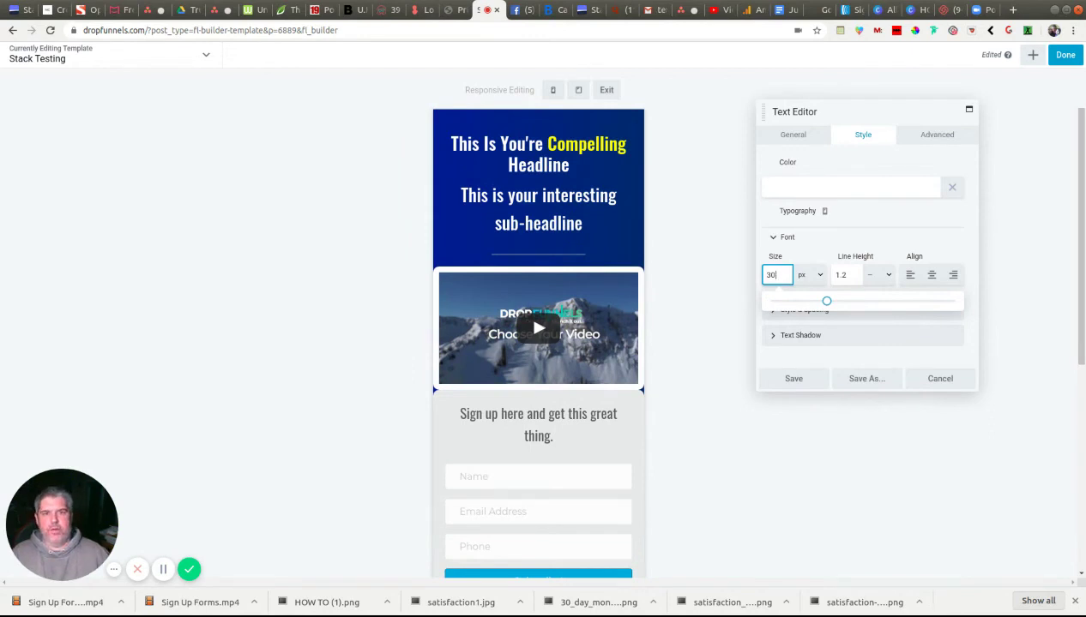
# - Set the main headline's phone font size to 40 px
pyautogui.press('BackSpace')
pyautogui.press('BackSpace')
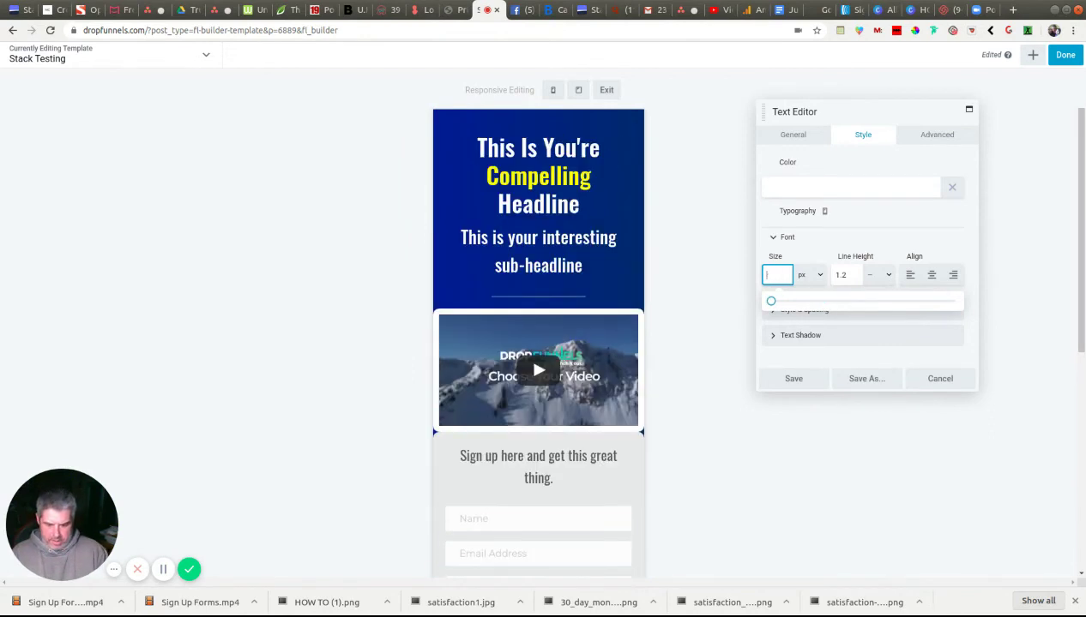
pyautogui.write('40')
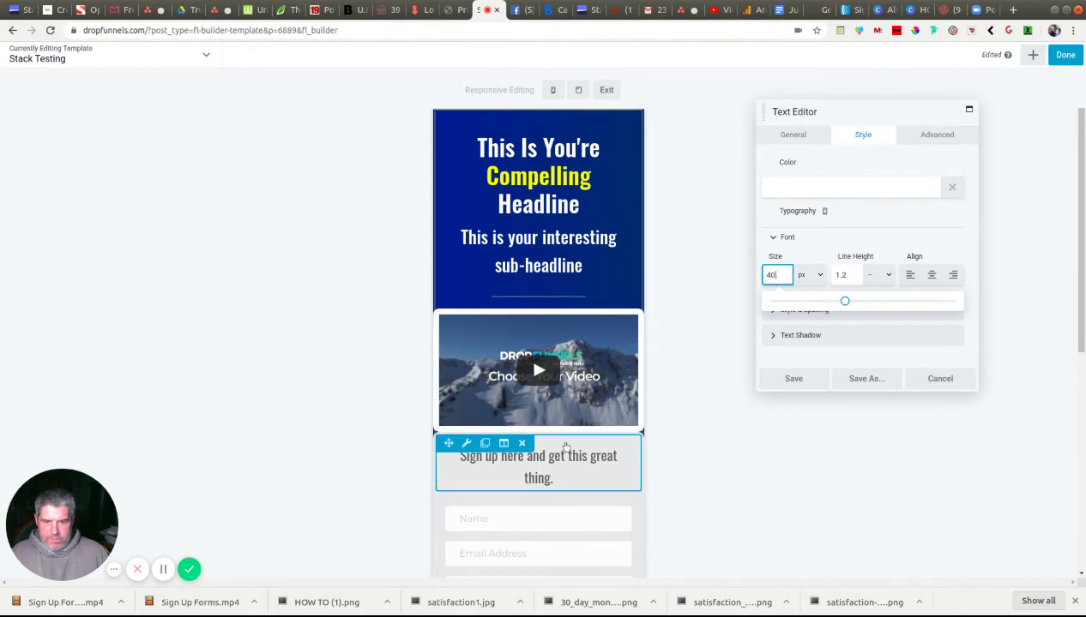
# - Open the settings of the column holding the sign-up form and set its phone top margin to 20 px
pyautogui.click(505, 445)
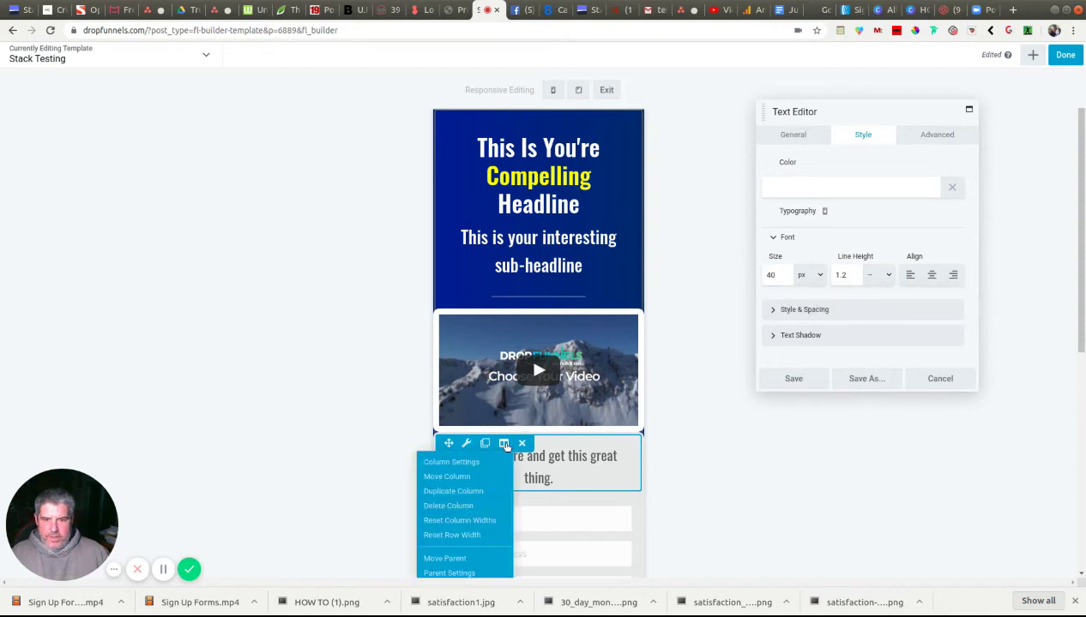
pyautogui.scroll(-3, 618, 476)
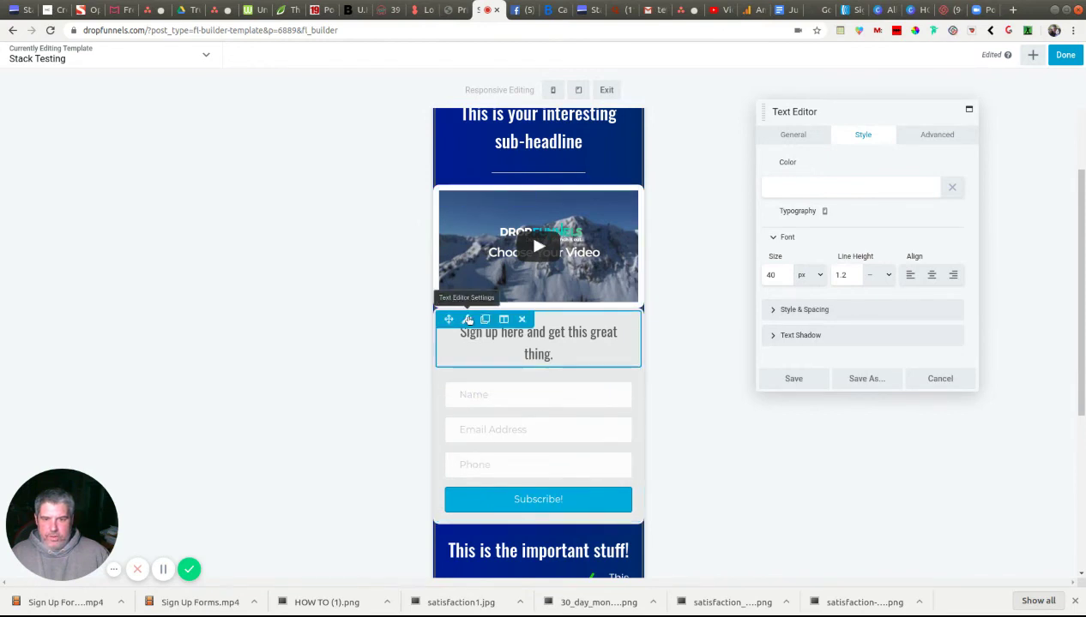
pyautogui.click(504, 320)
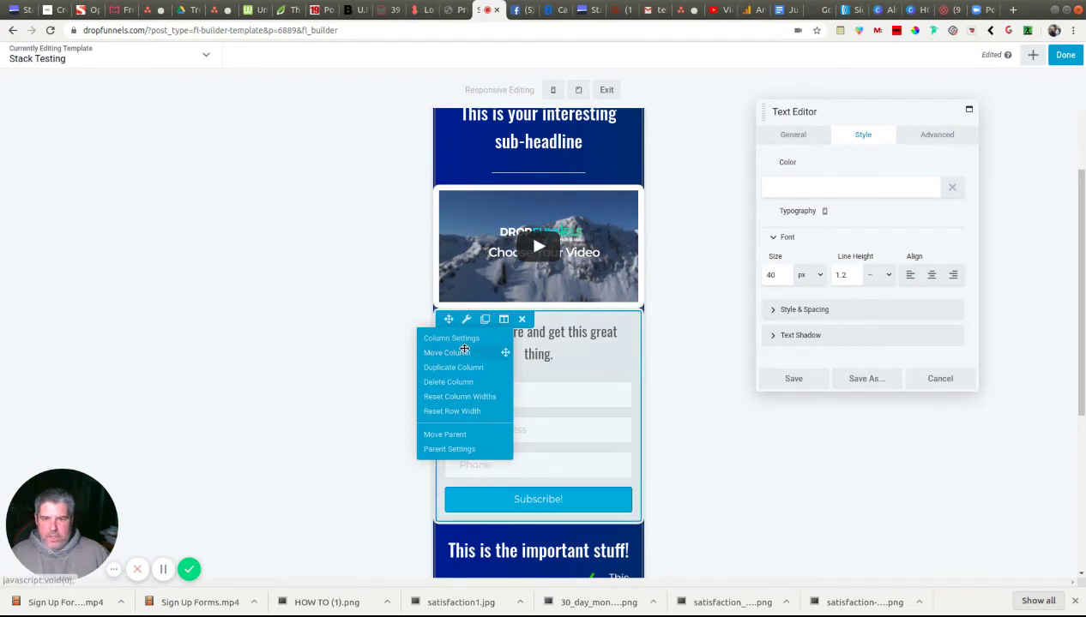
pyautogui.click(464, 342)
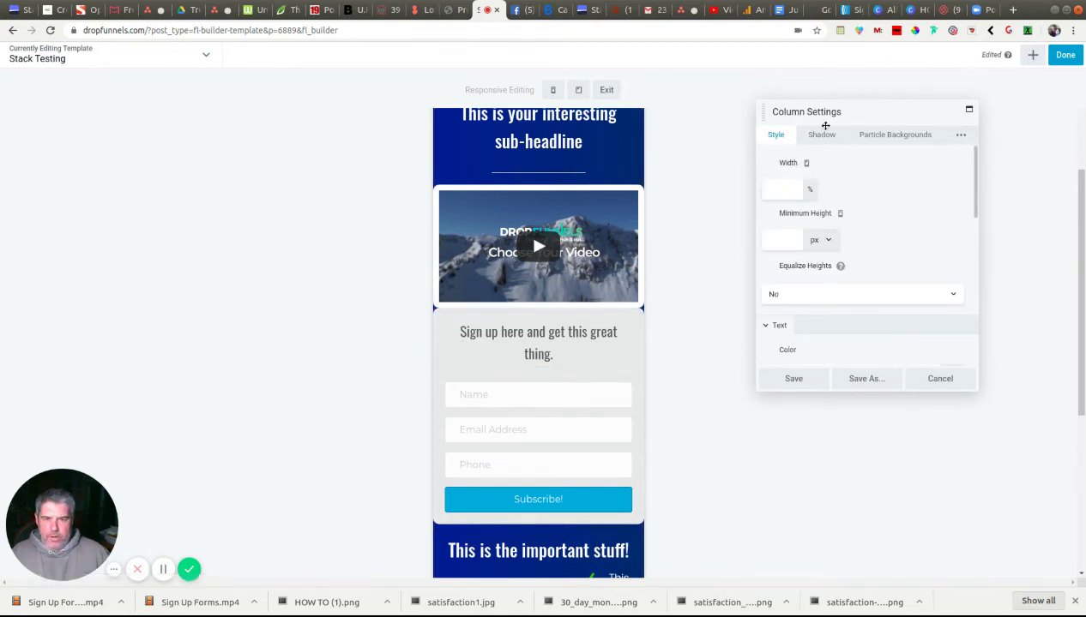
pyautogui.click(960, 136)
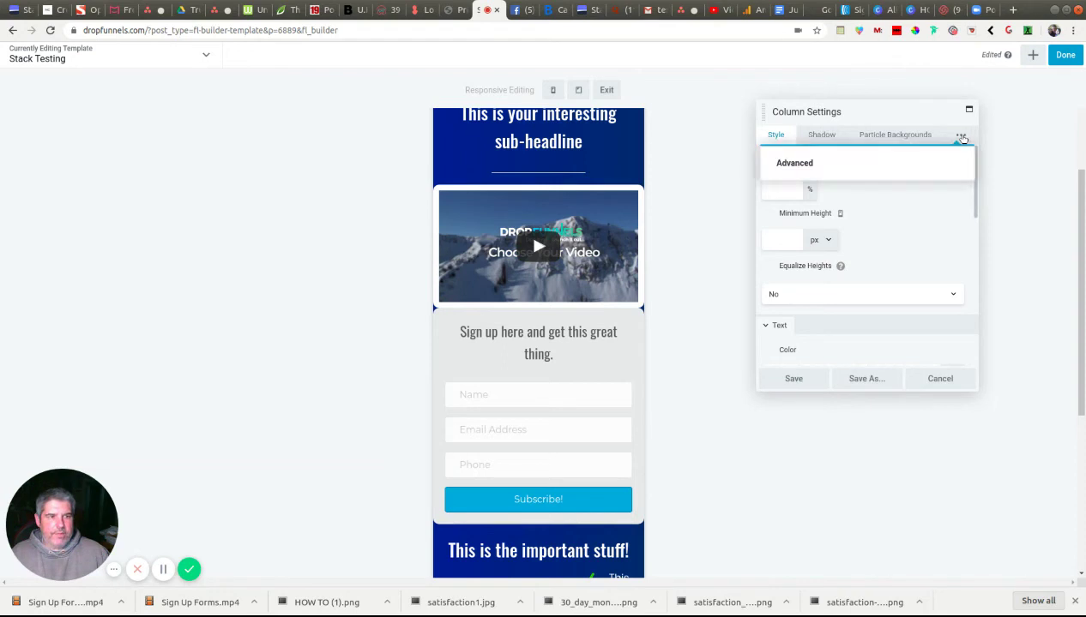
pyautogui.click(861, 167)
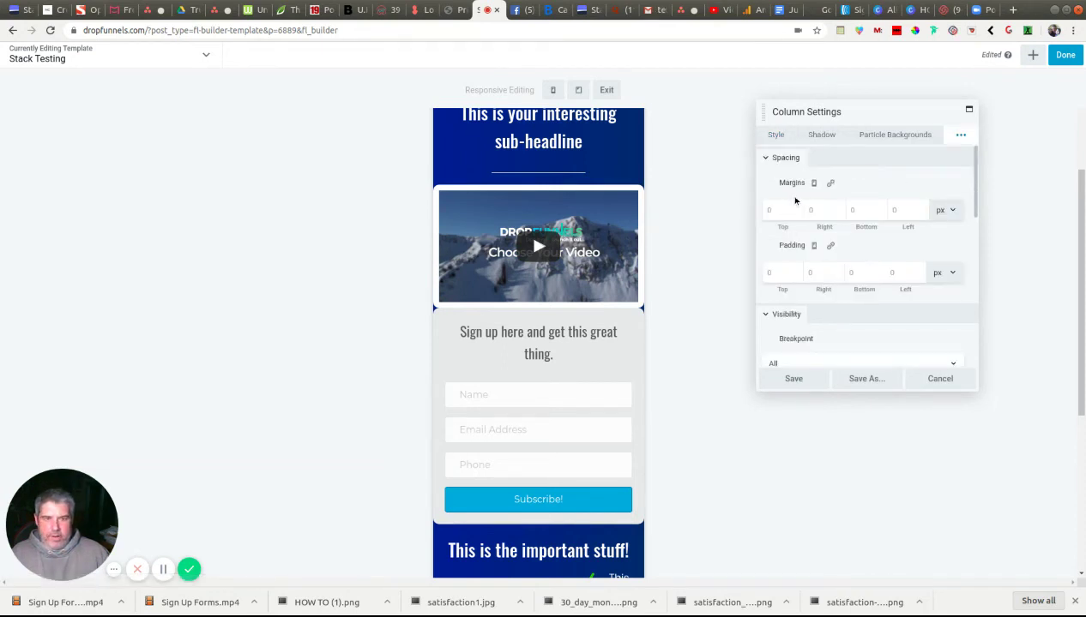
pyautogui.click(776, 209)
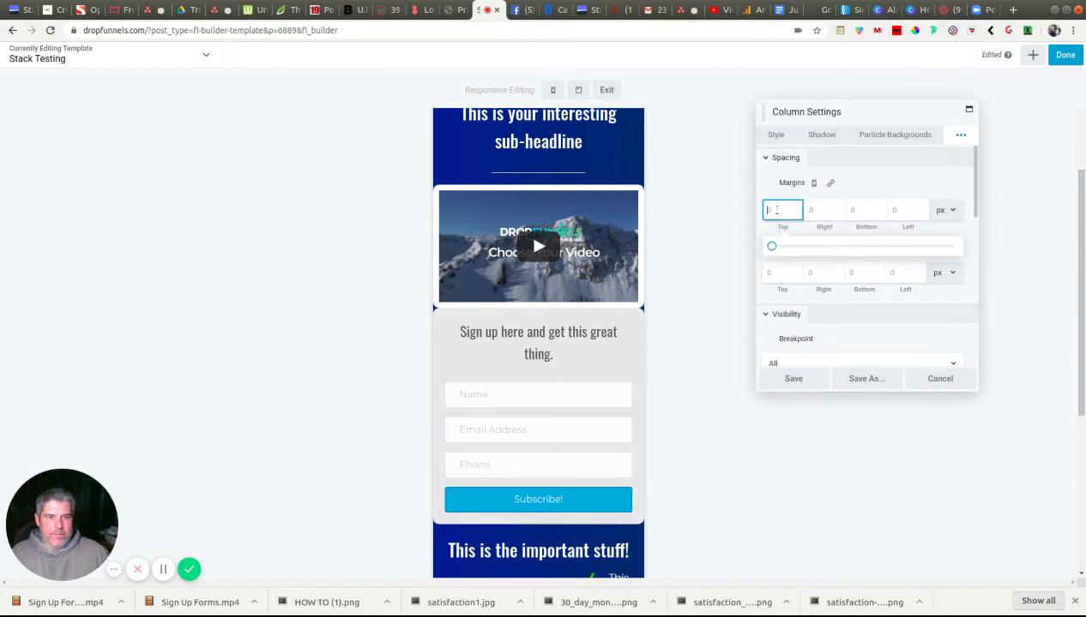
pyautogui.write('20')
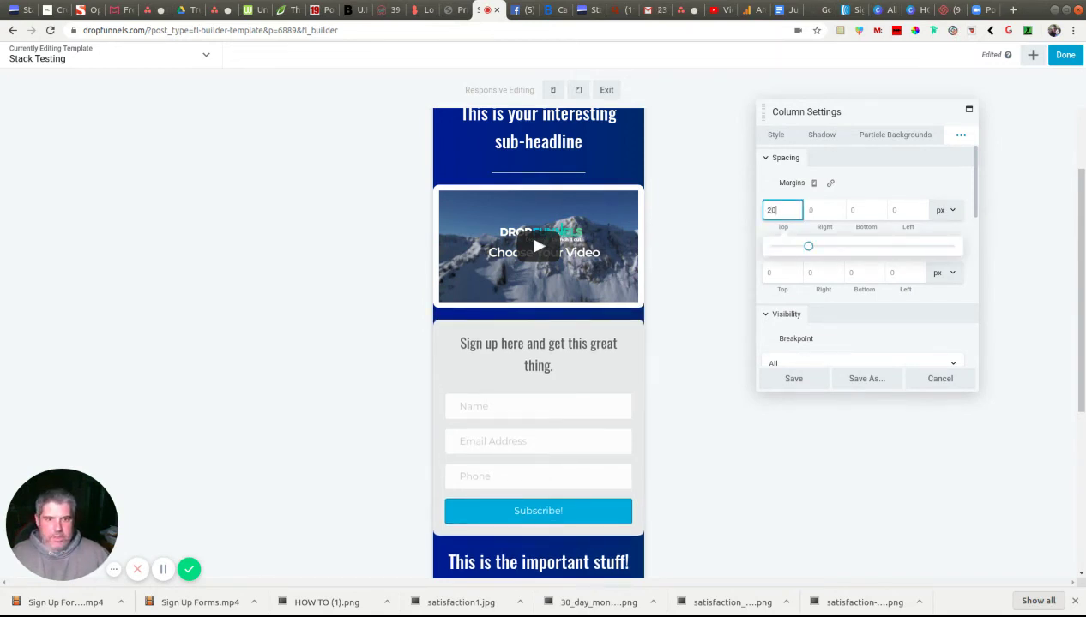
# - Try a phone top margin of 30 px on the sign-up form column and return it to 20 px
pyautogui.press('BackSpace')
pyautogui.press('BackSpace')
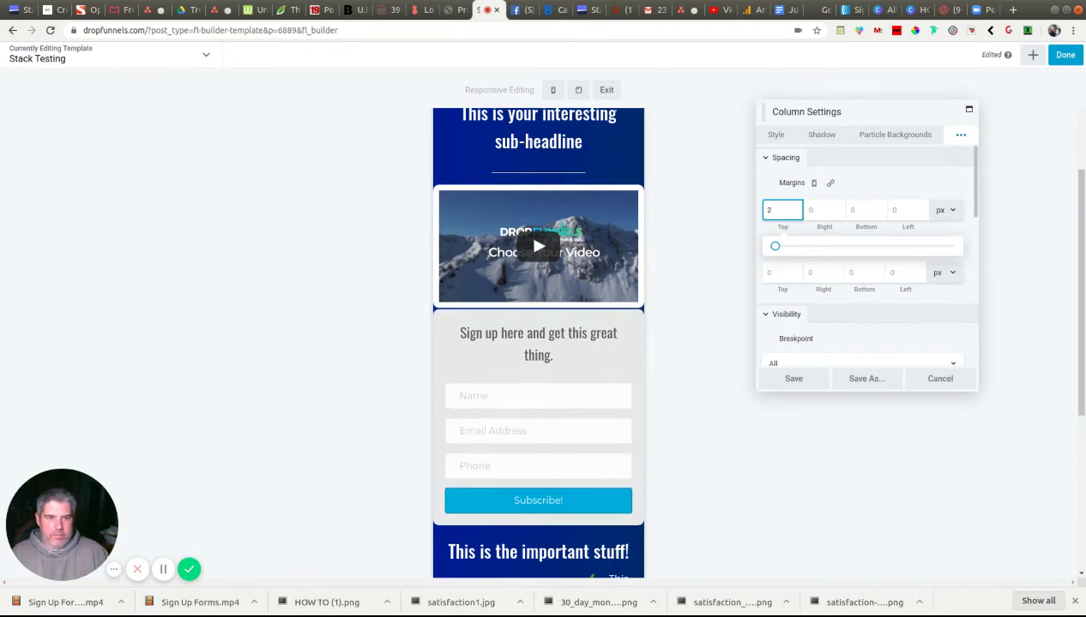
pyautogui.write('30')
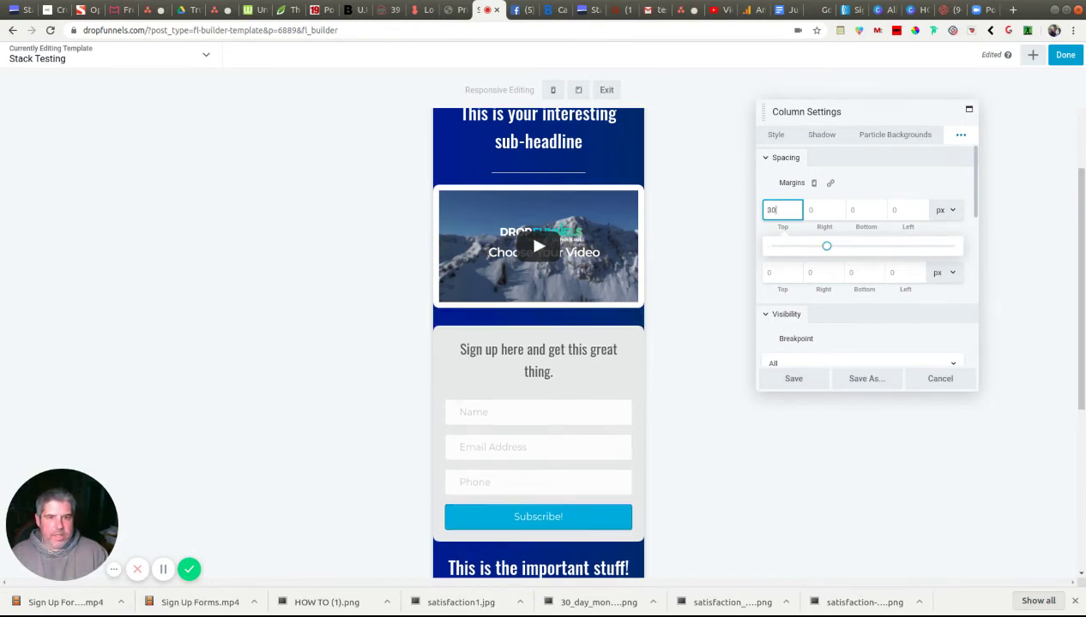
pyautogui.press('BackSpace')
pyautogui.press('BackSpace')
pyautogui.write('20')
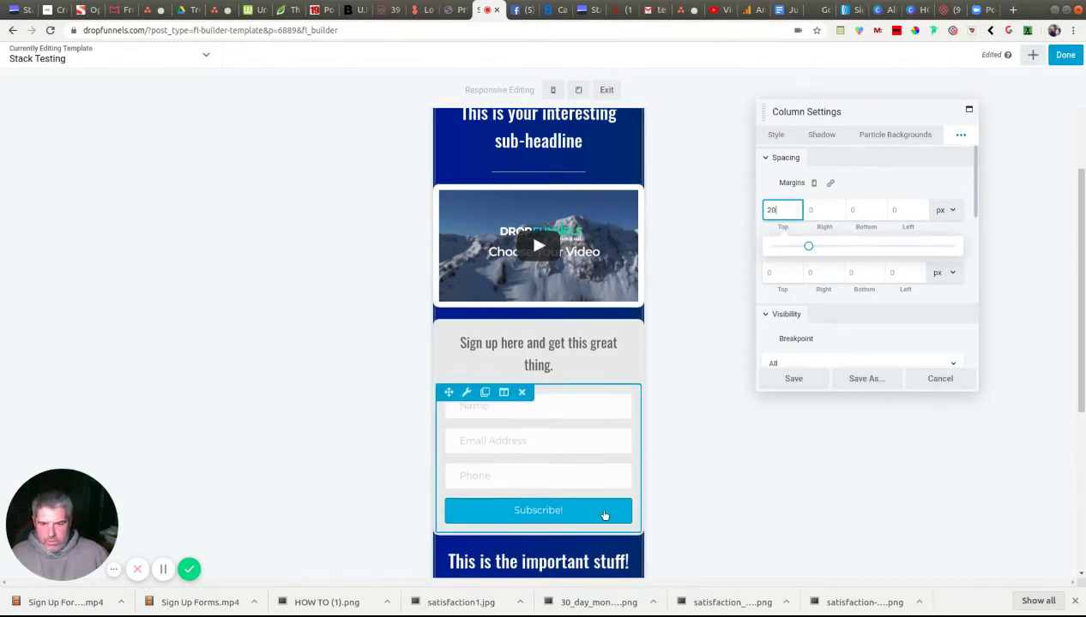
# - Link the phone border radius values of the sign-up form column and set all four corners to 0 px
pyautogui.scroll(-2, 605, 516)
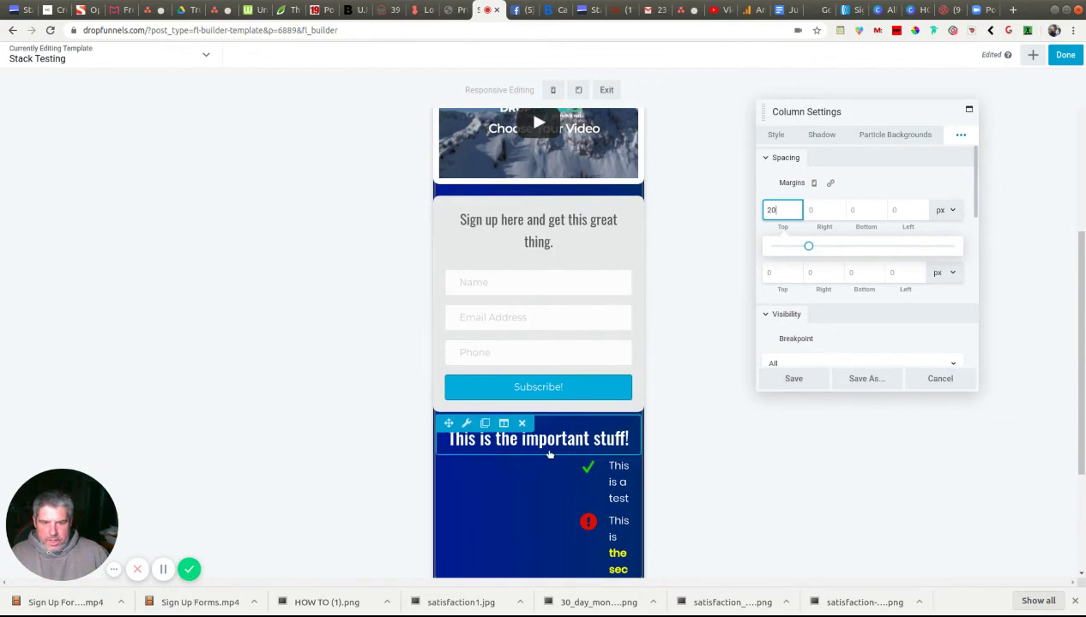
pyautogui.scroll(2, 557, 343)
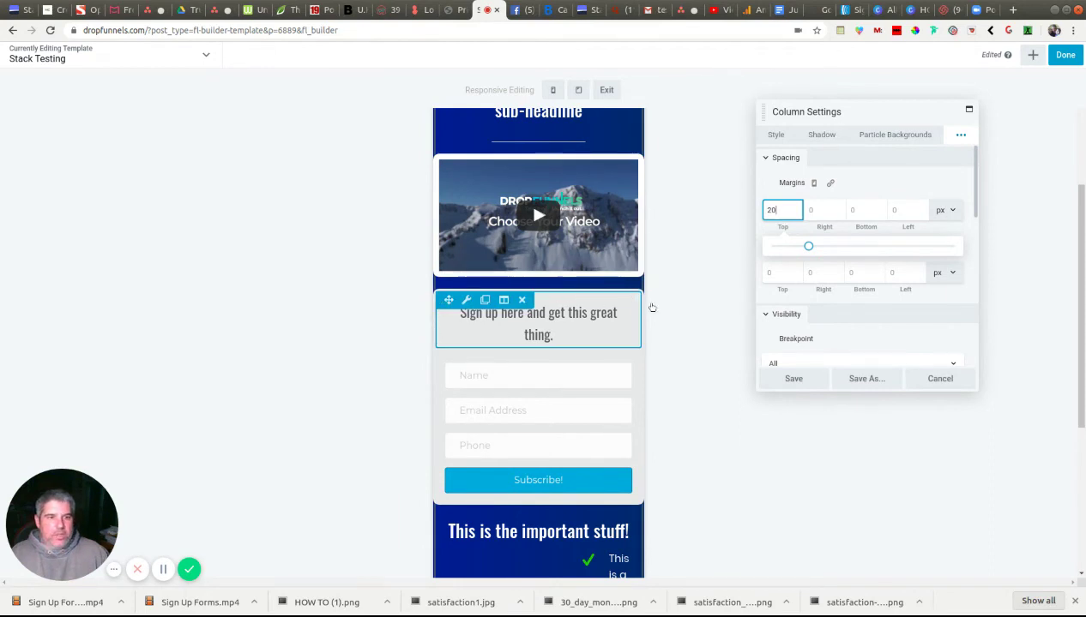
pyautogui.click(777, 135)
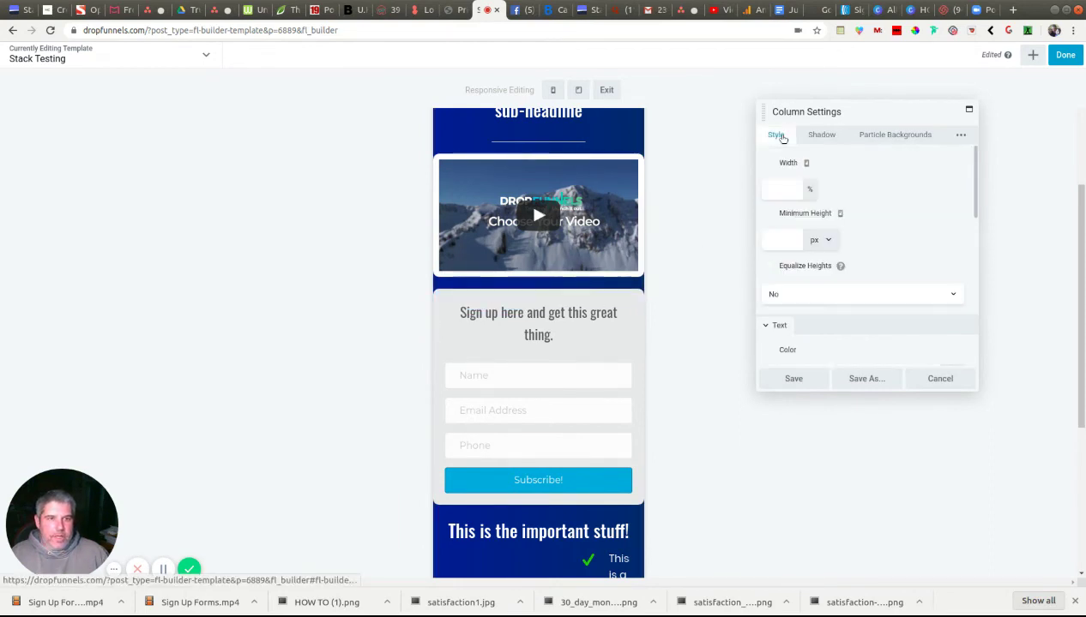
pyautogui.scroll(-10, 868, 226)
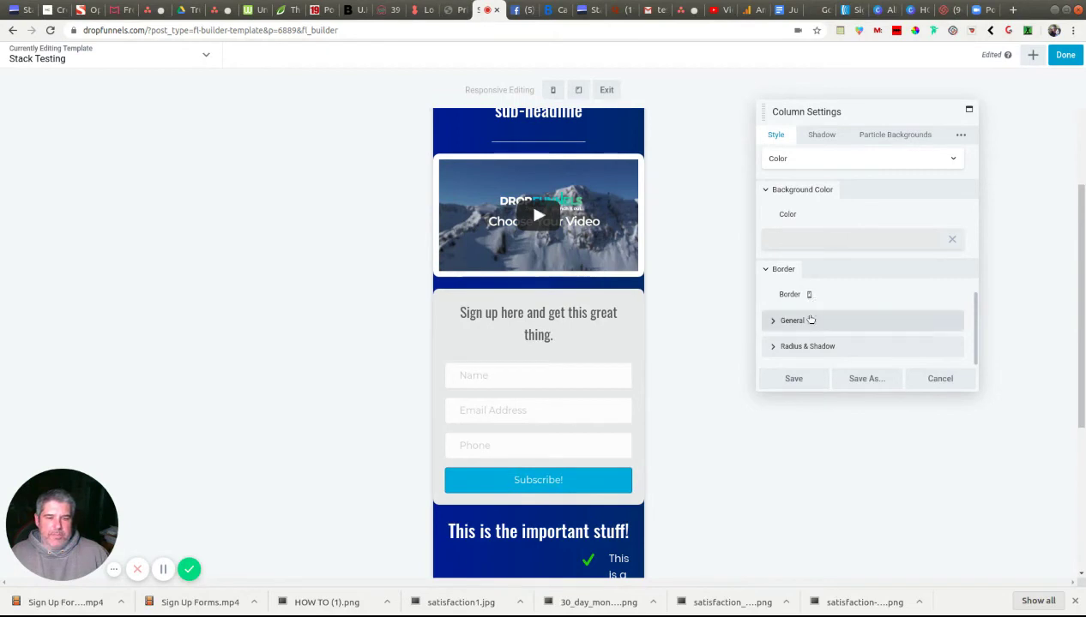
pyautogui.click(803, 347)
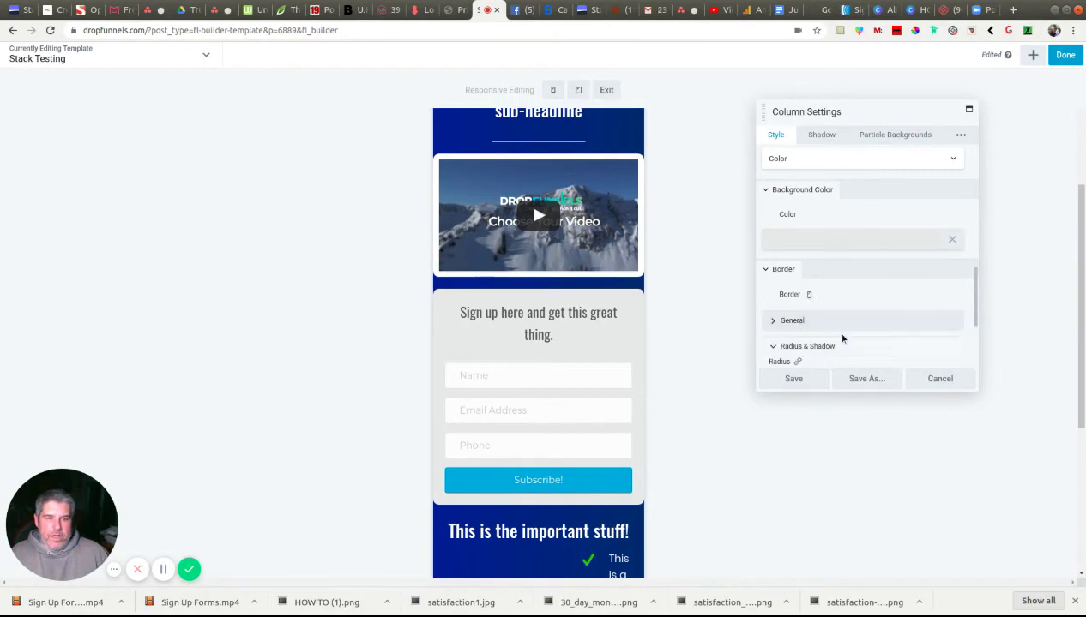
pyautogui.scroll(-3, 843, 340)
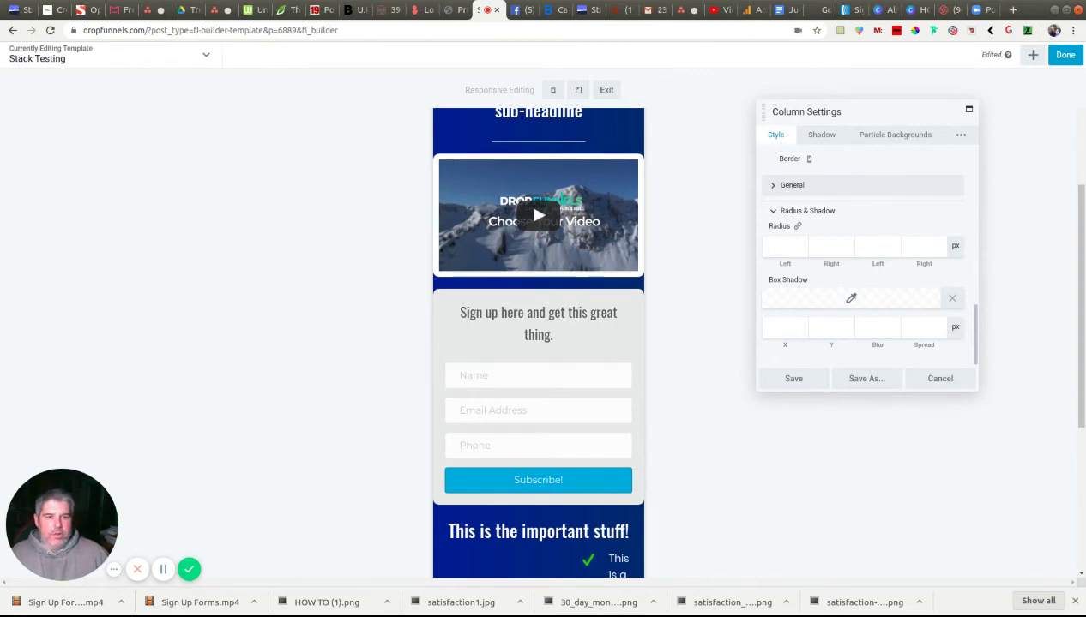
pyautogui.click(797, 226)
pyautogui.click(783, 246)
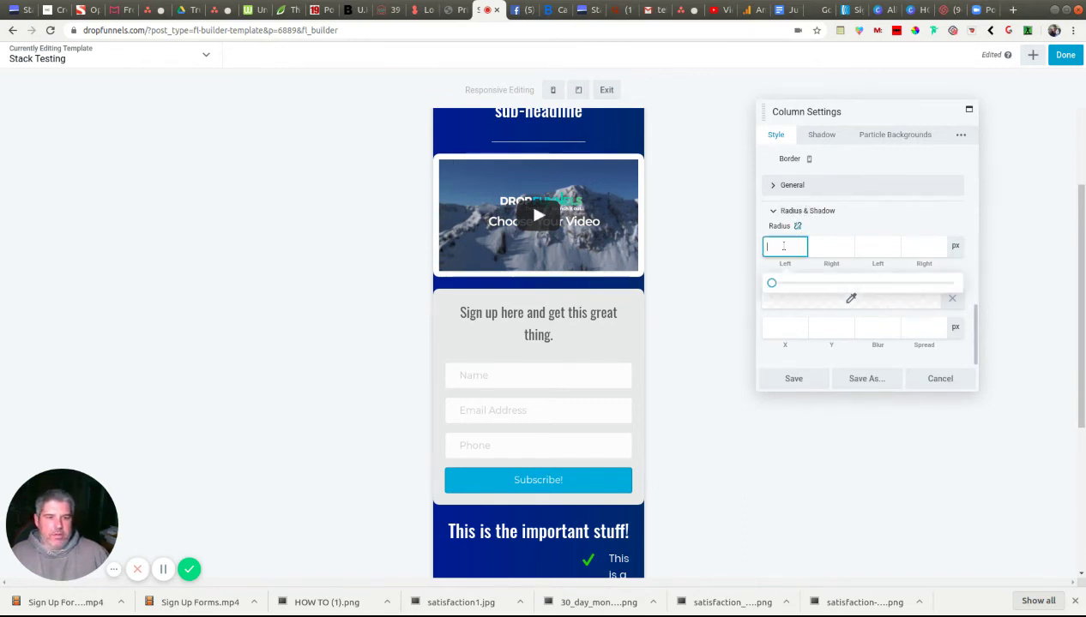
pyautogui.write('0')
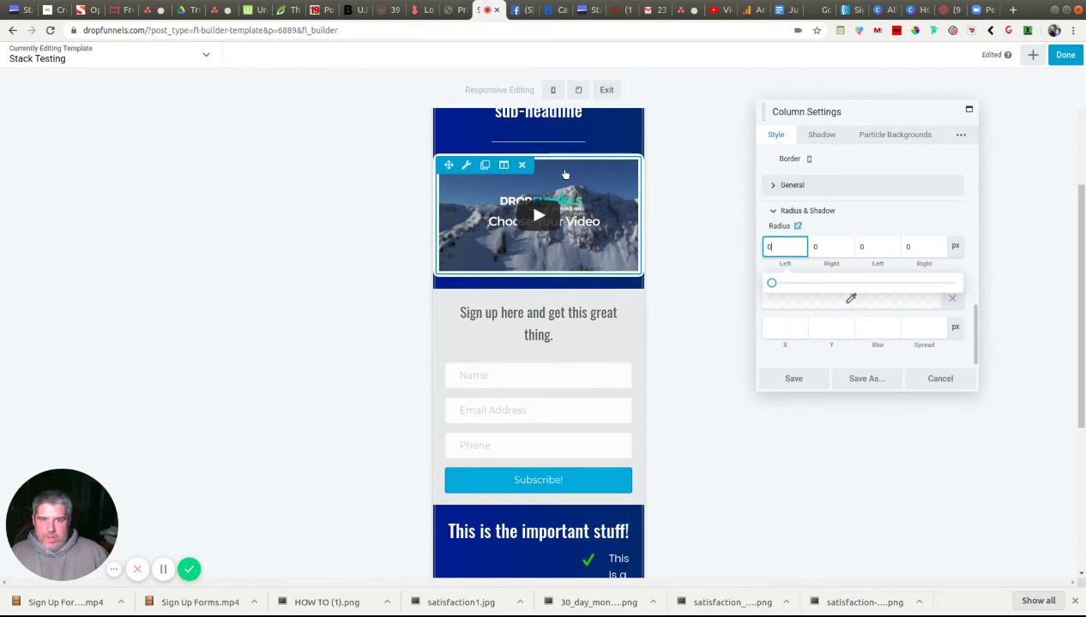
# - Open the settings of the column containing the video and set its linked phone border radius to 0 px on all corners
pyautogui.click(503, 165)
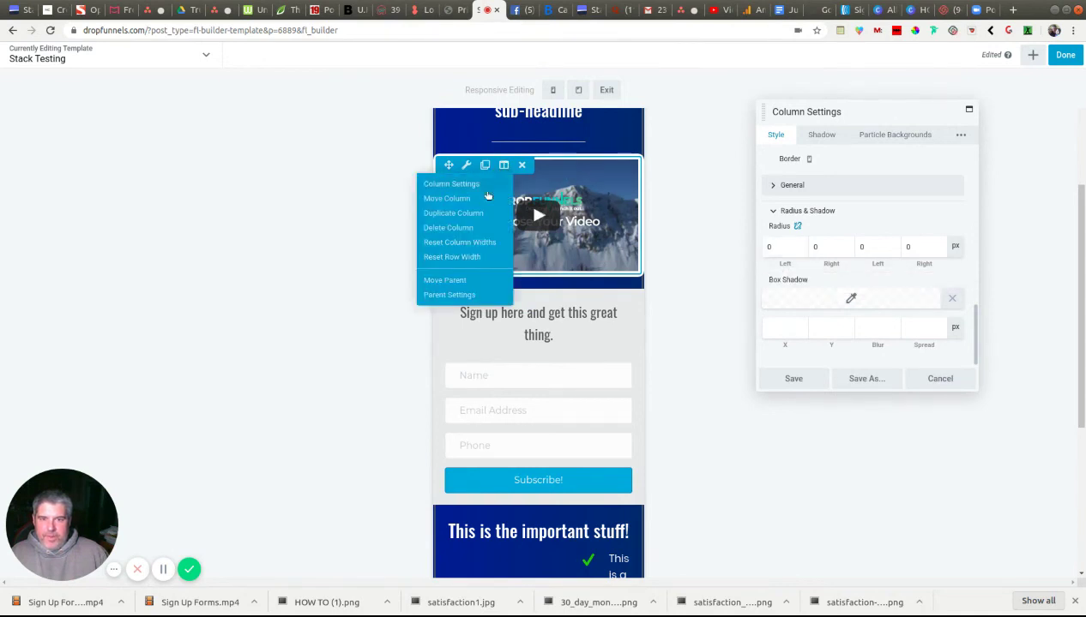
pyautogui.click(452, 184)
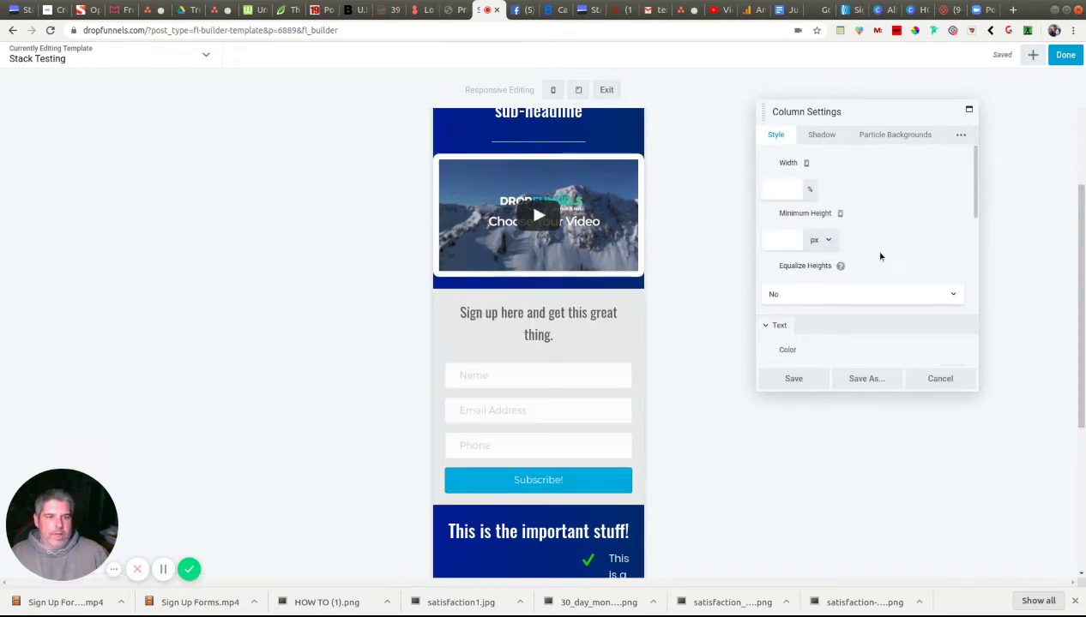
pyautogui.scroll(-5, 876, 251)
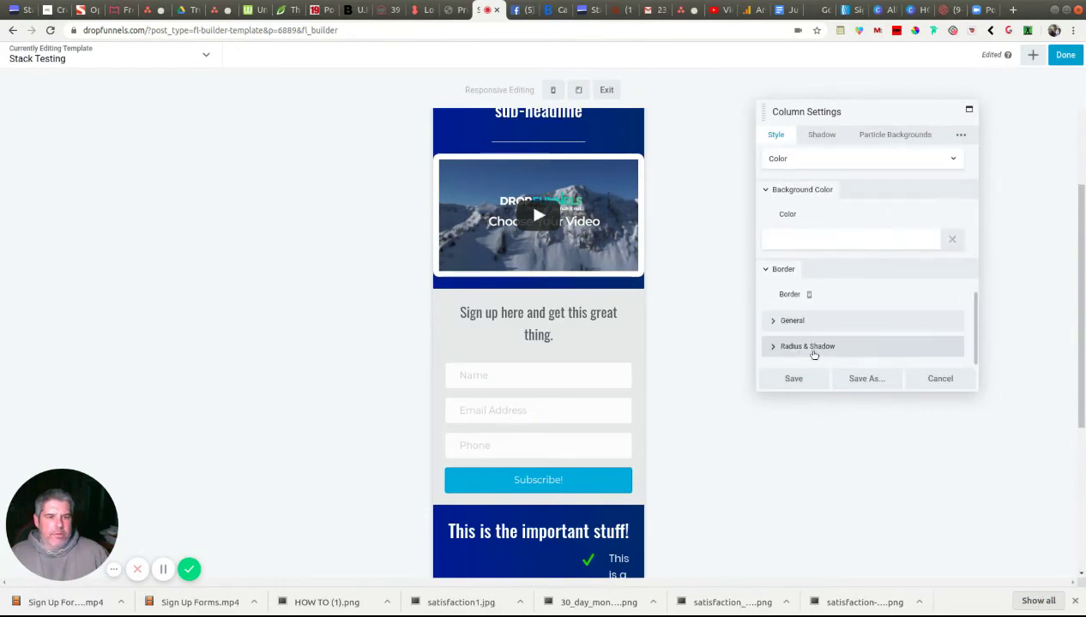
pyautogui.click(811, 349)
pyautogui.scroll(-2, 830, 331)
pyautogui.scroll(-1, 834, 330)
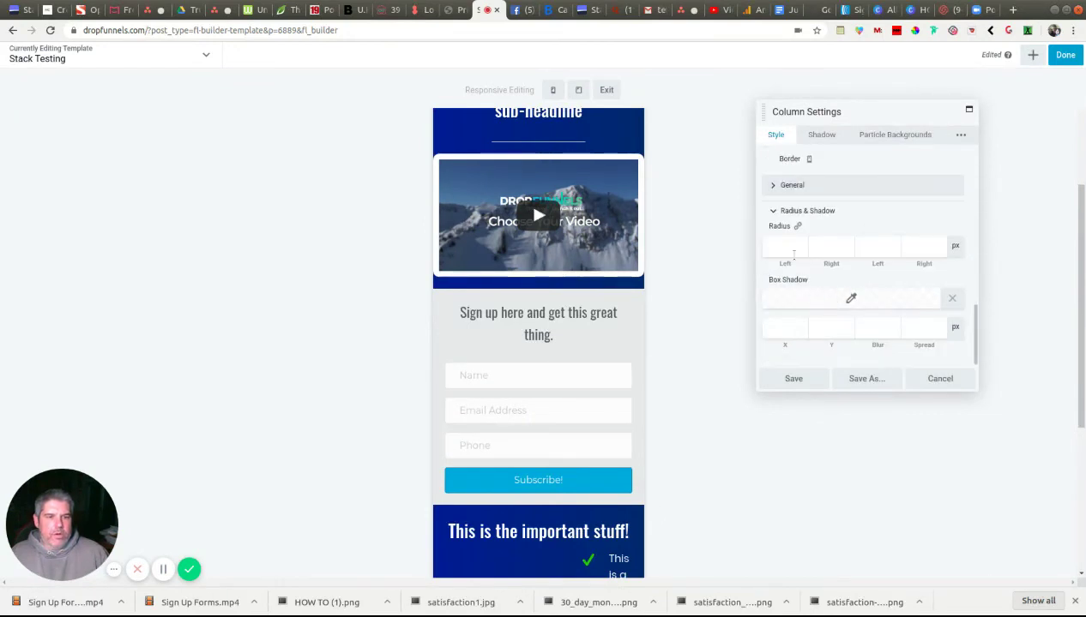
pyautogui.click(798, 225)
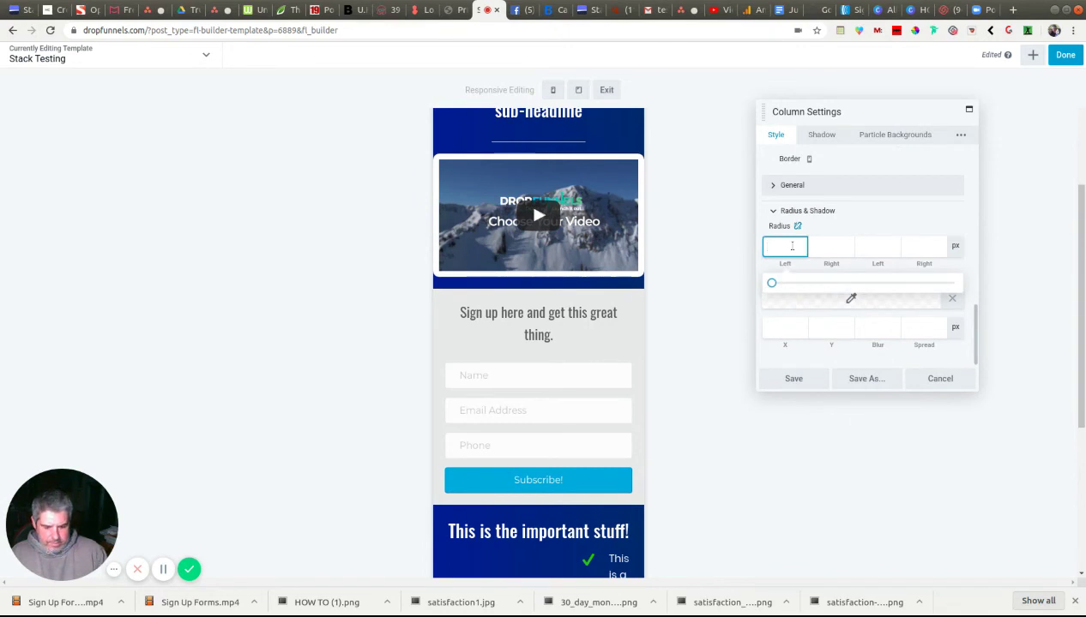
pyautogui.write('0')
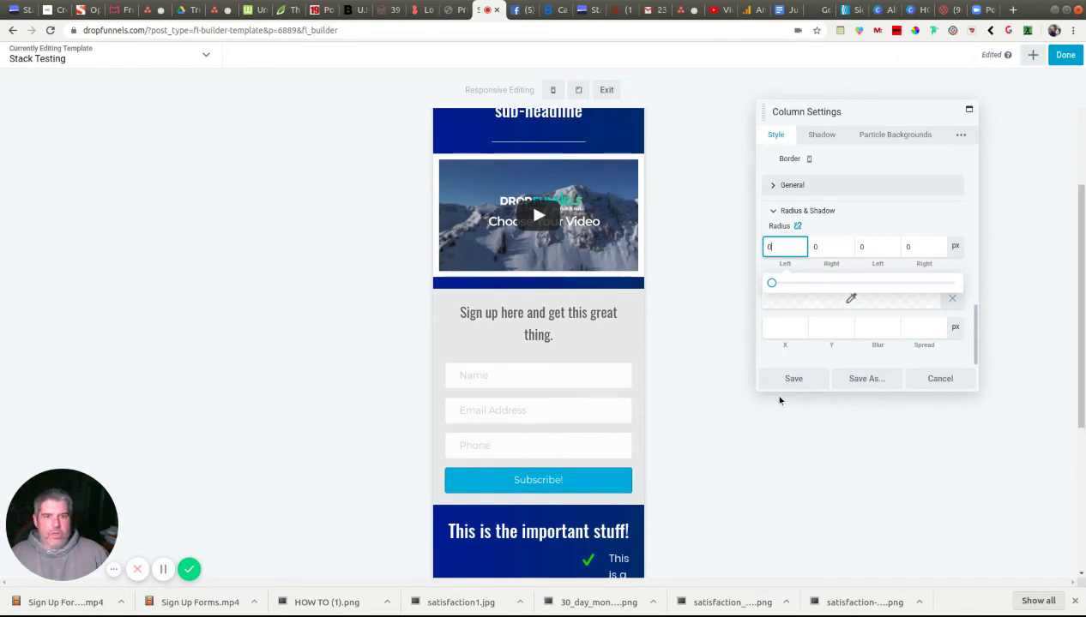
pyautogui.click(778, 388)
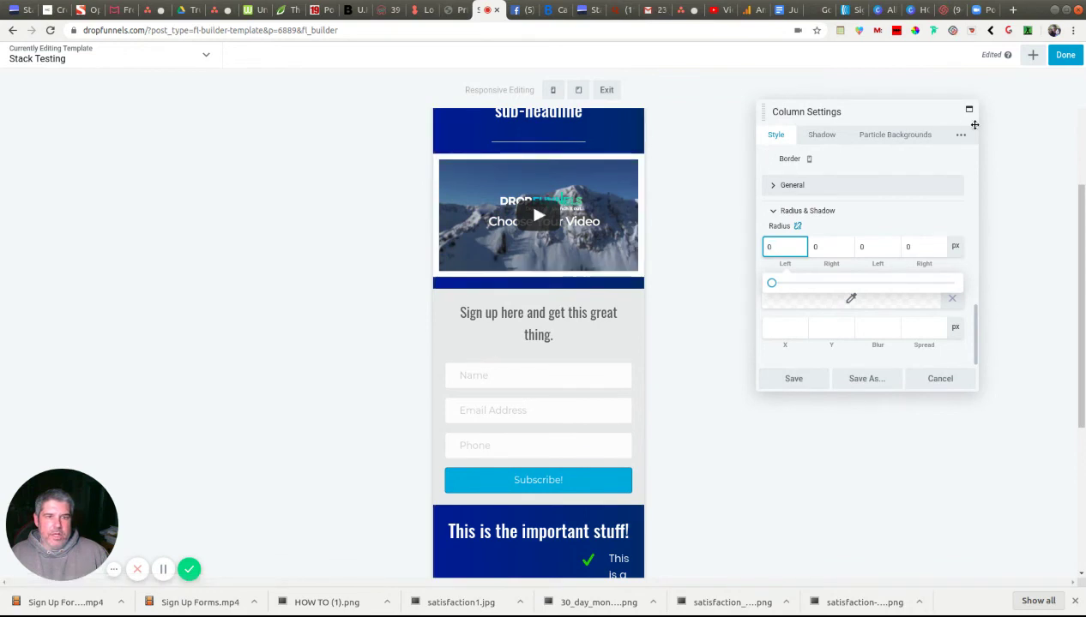
# - Set the video column's phone padding to 0 px on all four sides
pyautogui.click(961, 135)
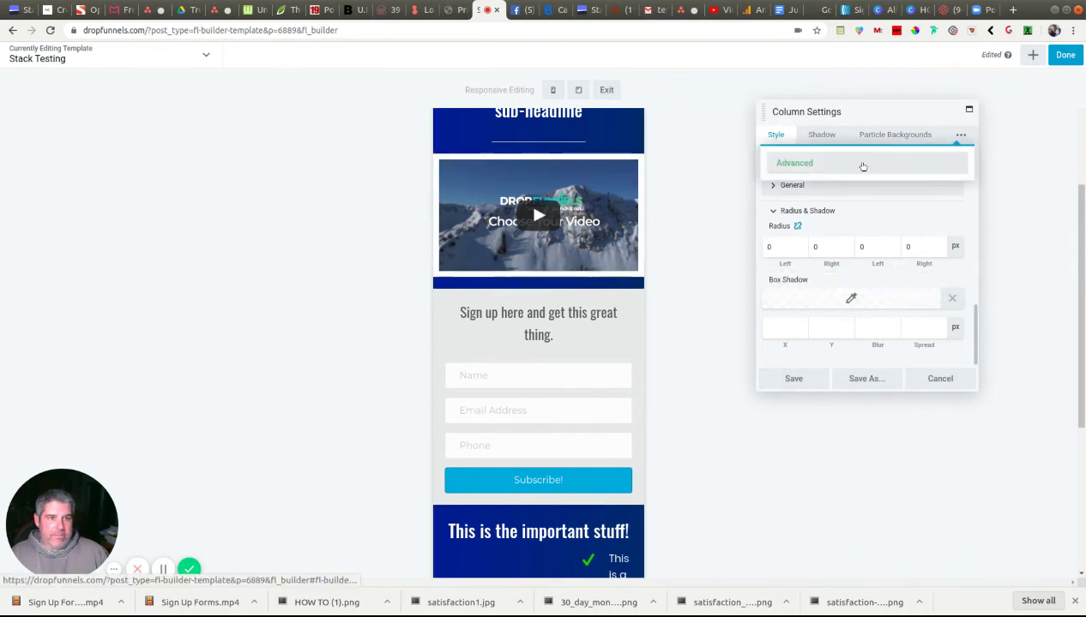
pyautogui.click(862, 167)
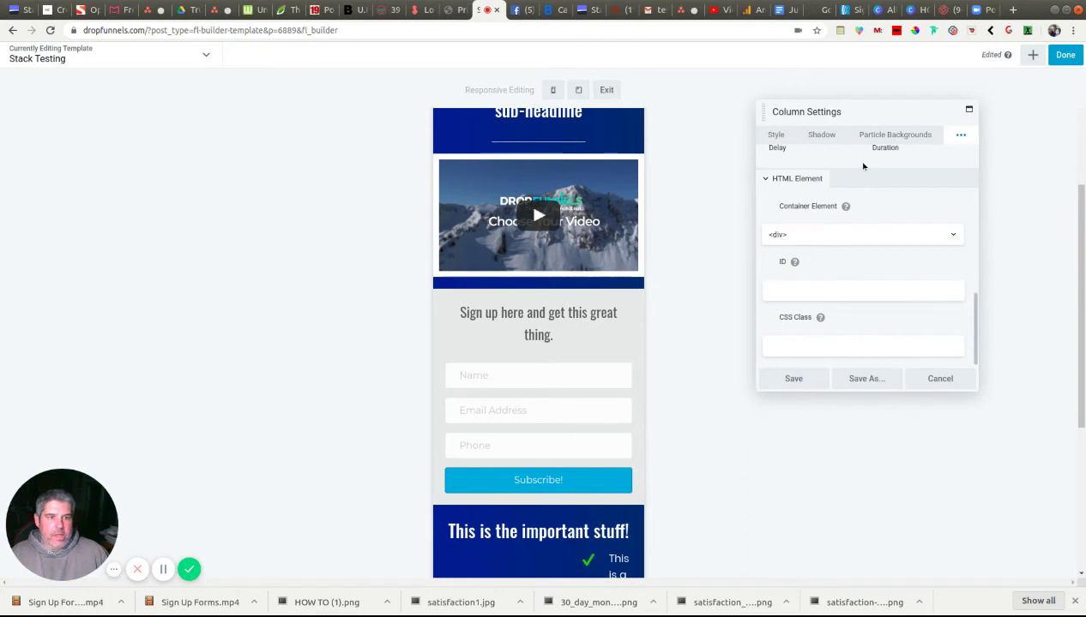
pyautogui.scroll(10, 889, 243)
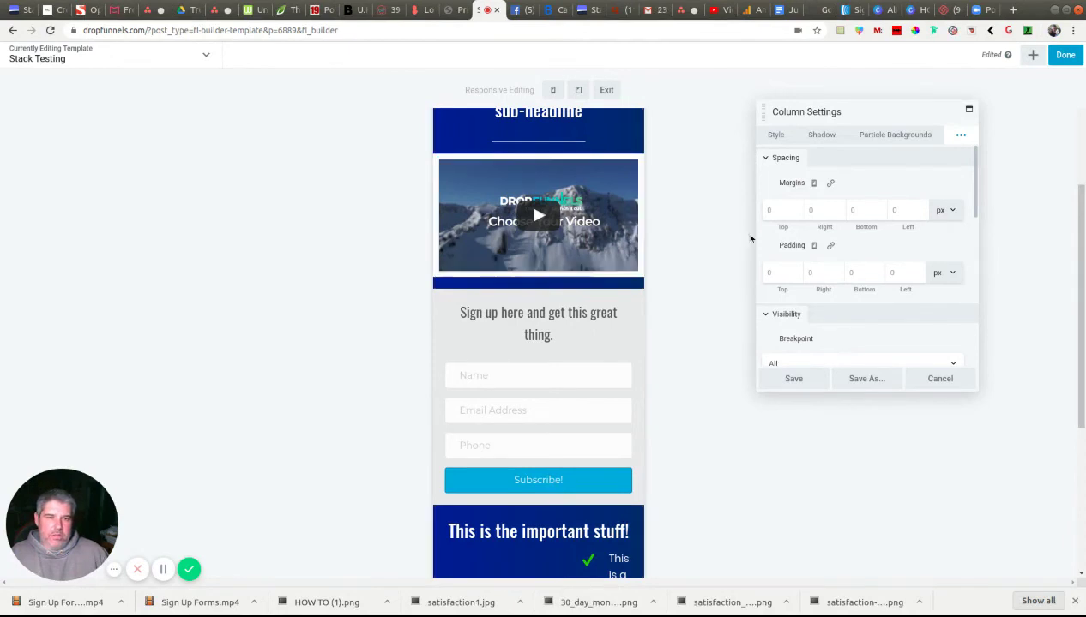
pyautogui.click(778, 273)
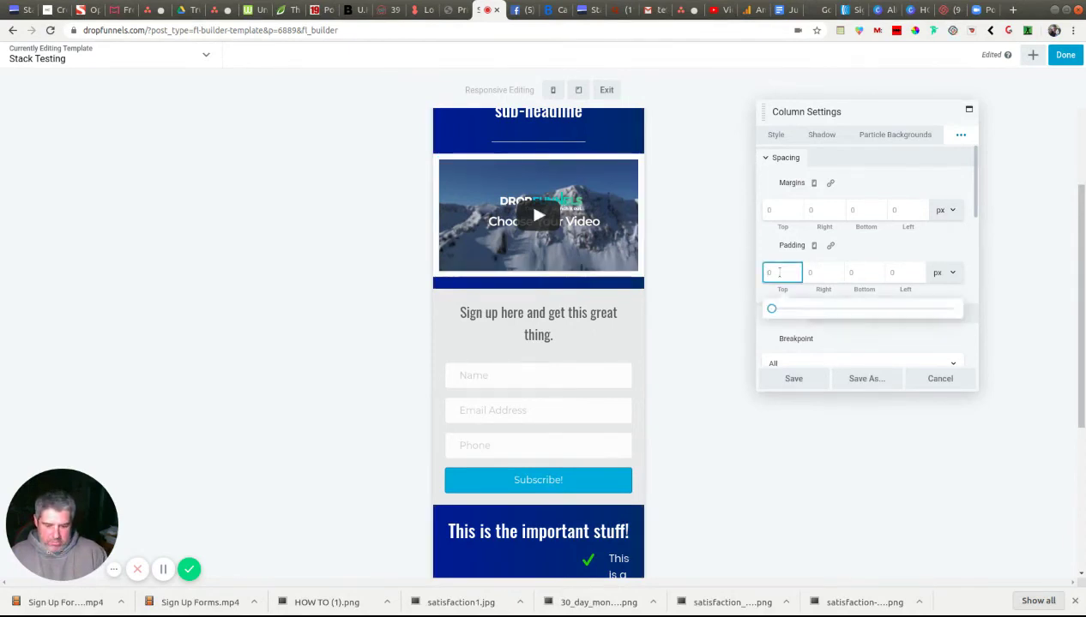
pyautogui.write('5')
pyautogui.press('BackSpace')
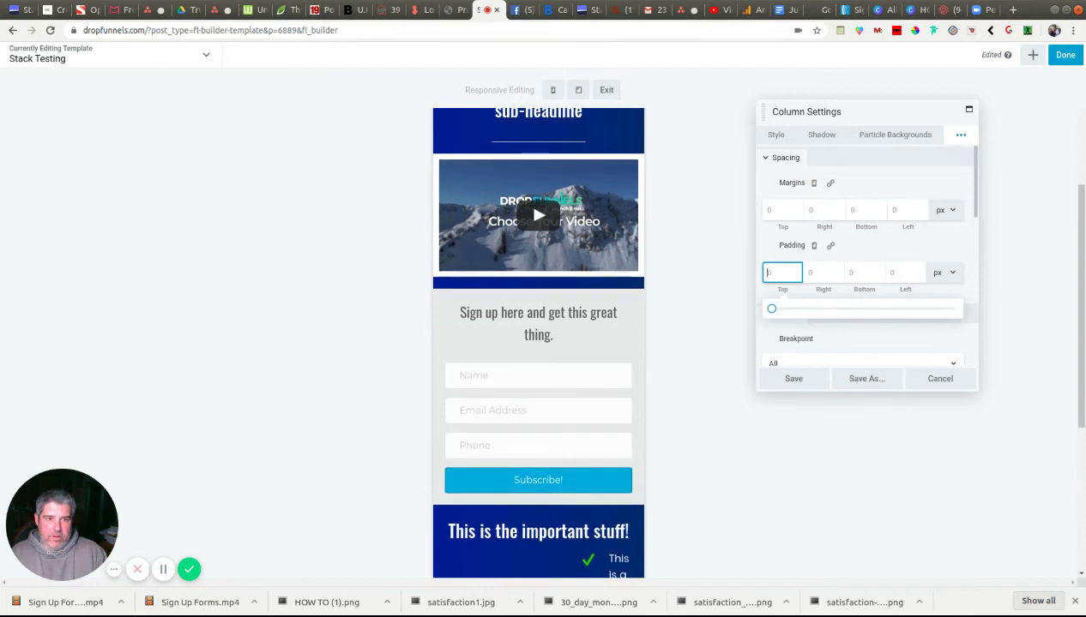
pyautogui.write('0')
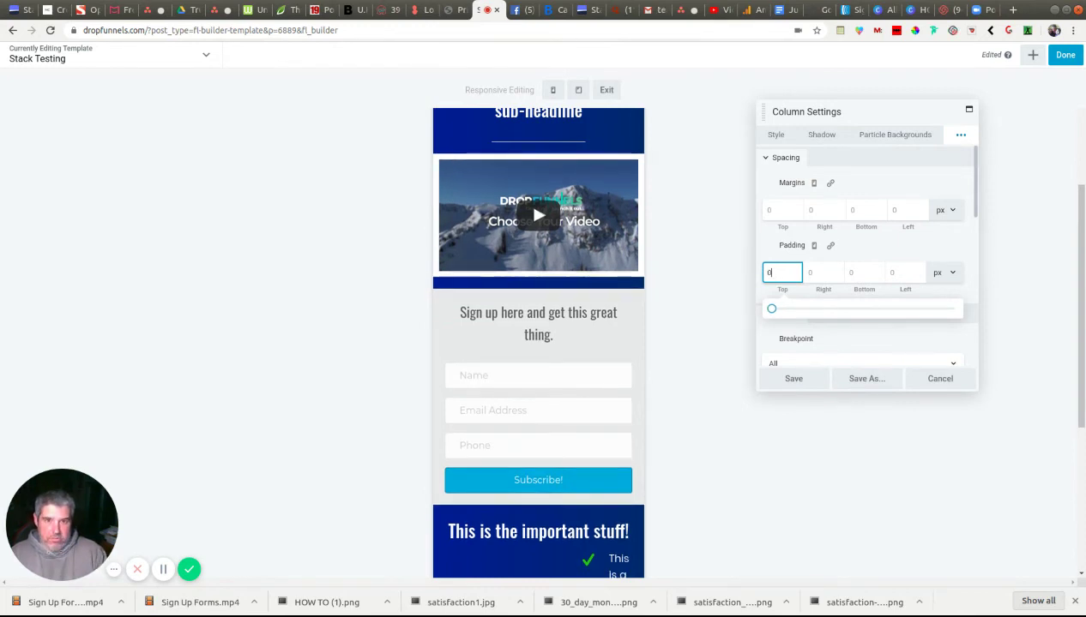
pyautogui.press('Tab')
pyautogui.press('Tab')
pyautogui.press('Tab')
pyautogui.write('0')
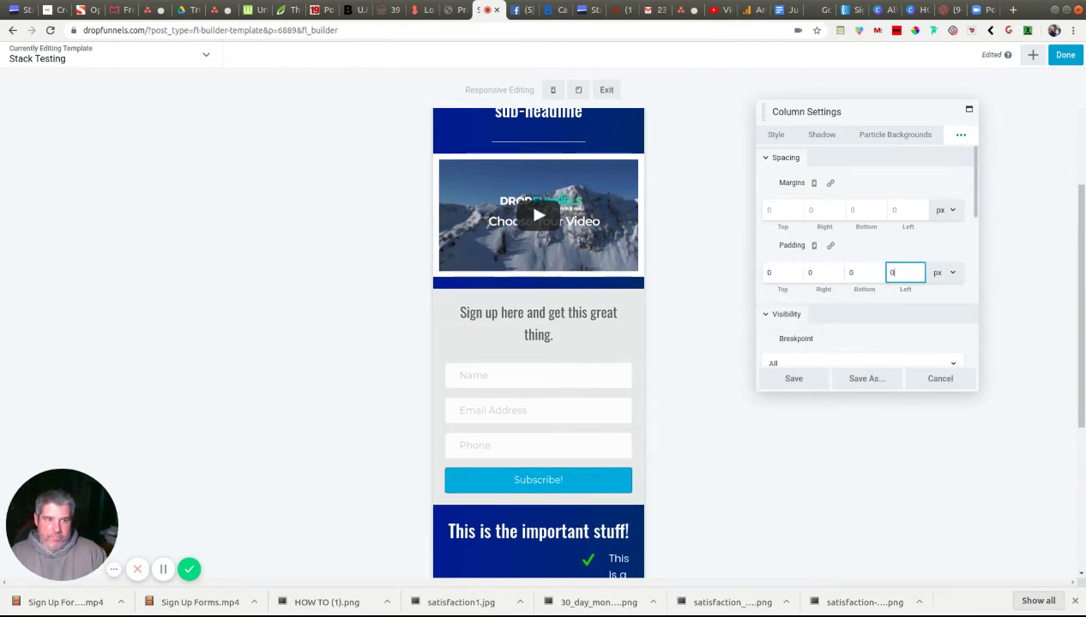
# - Open the video module's spacing settings and try a phone top margin of 5 px
pyautogui.click(578, 189)
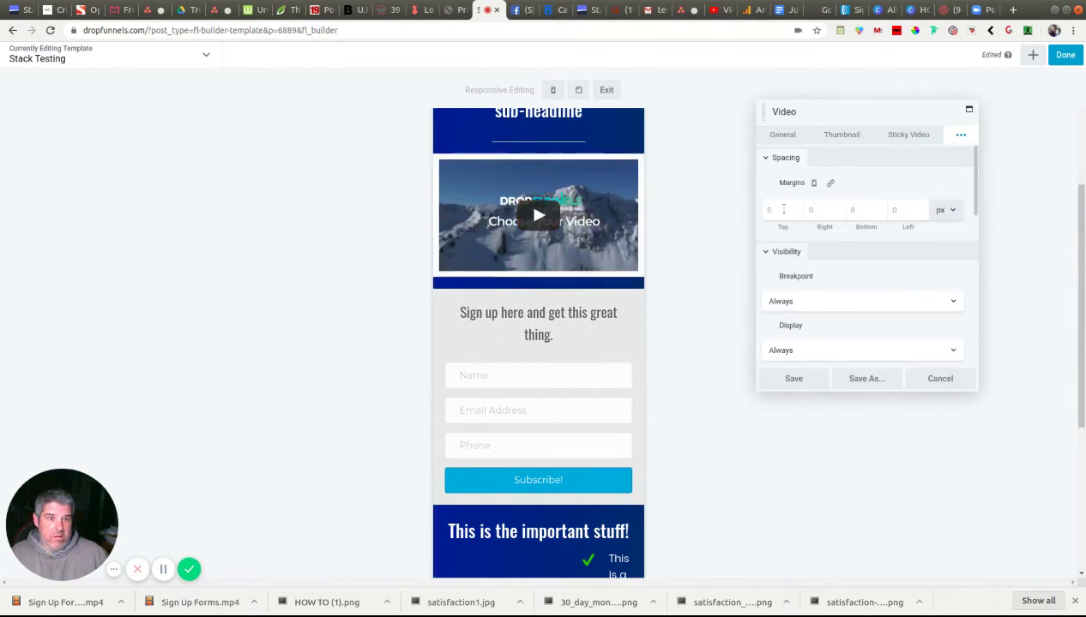
pyautogui.click(780, 209)
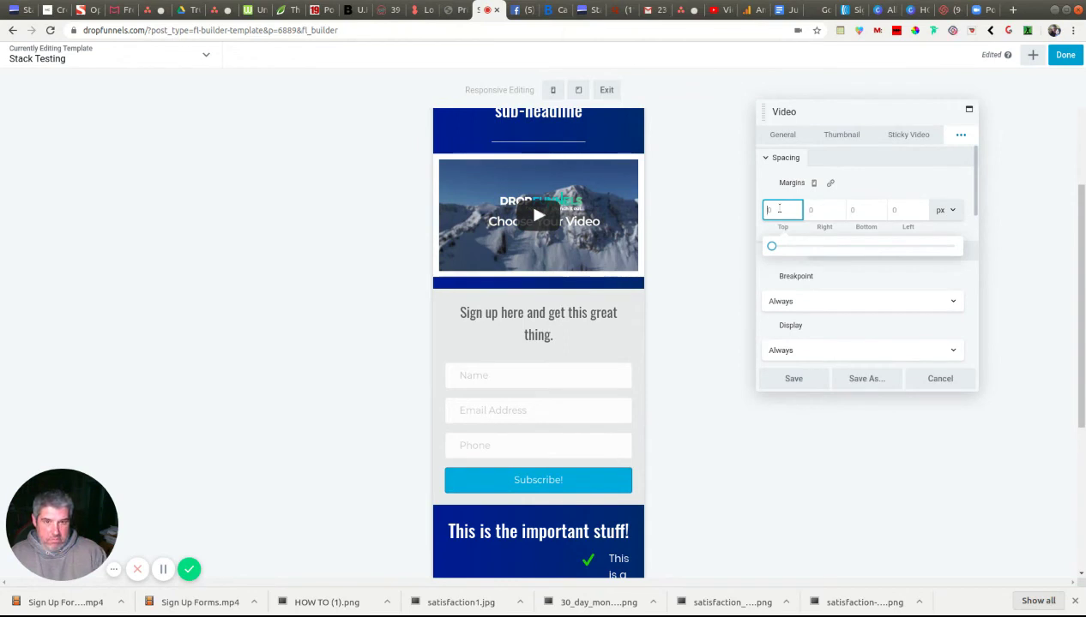
pyautogui.write('0')
pyautogui.press('BackSpace')
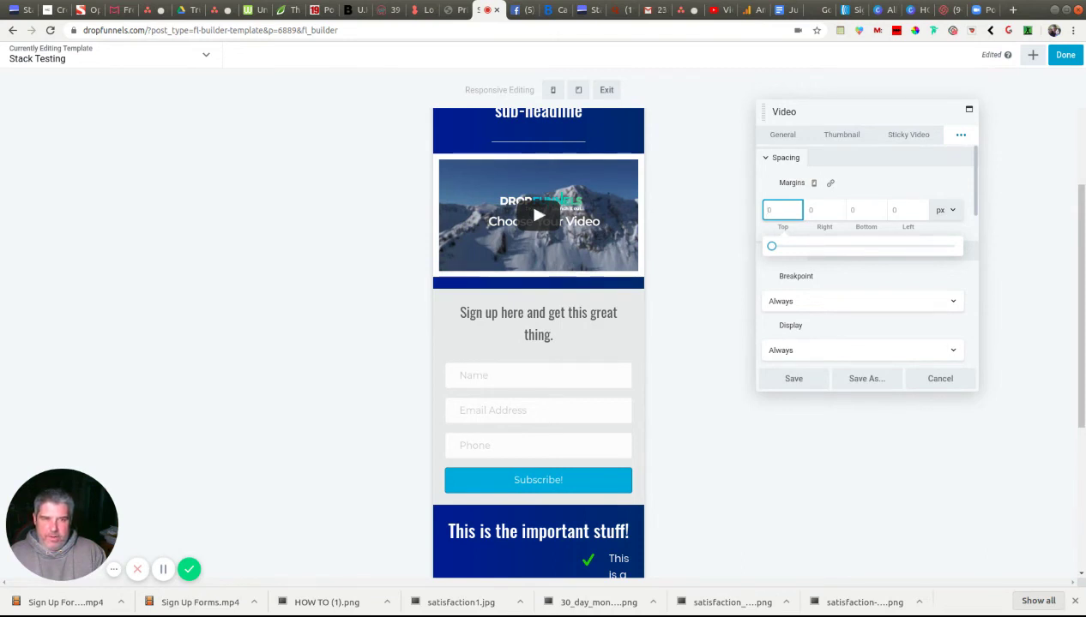
pyautogui.write('5')
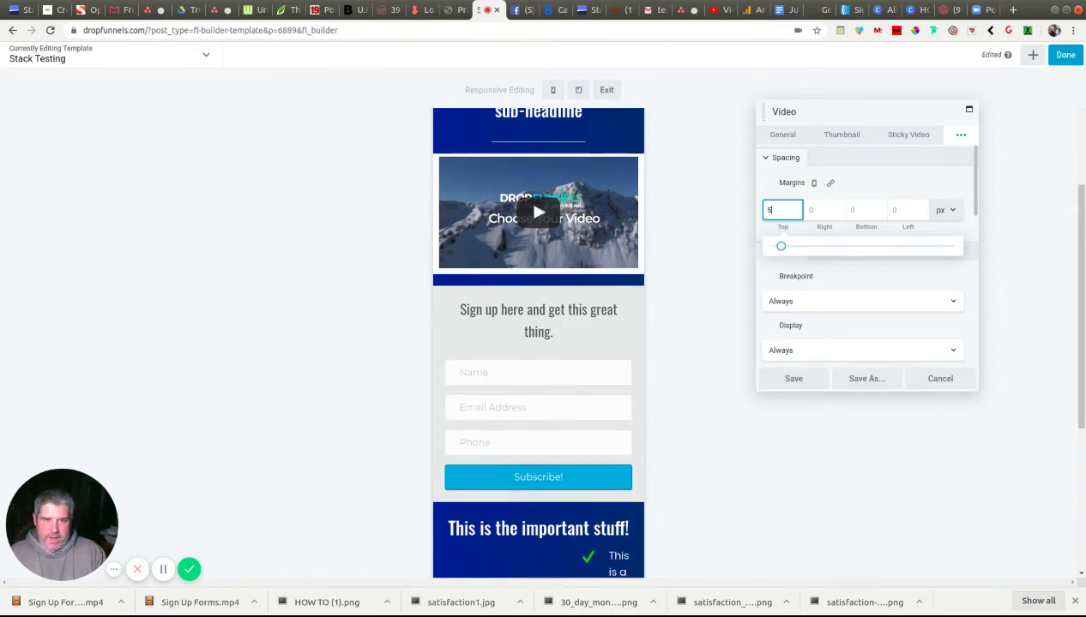
pyautogui.press('BackSpace')
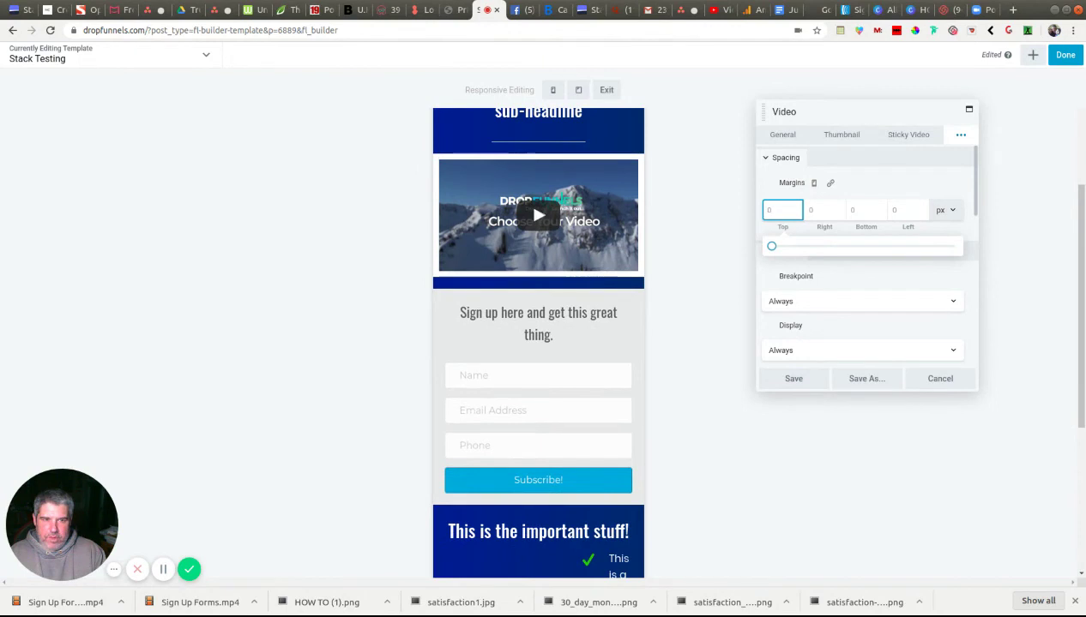
# - Set the video module's phone margins to 3 px on all four sides and save the settings
pyautogui.write('3')
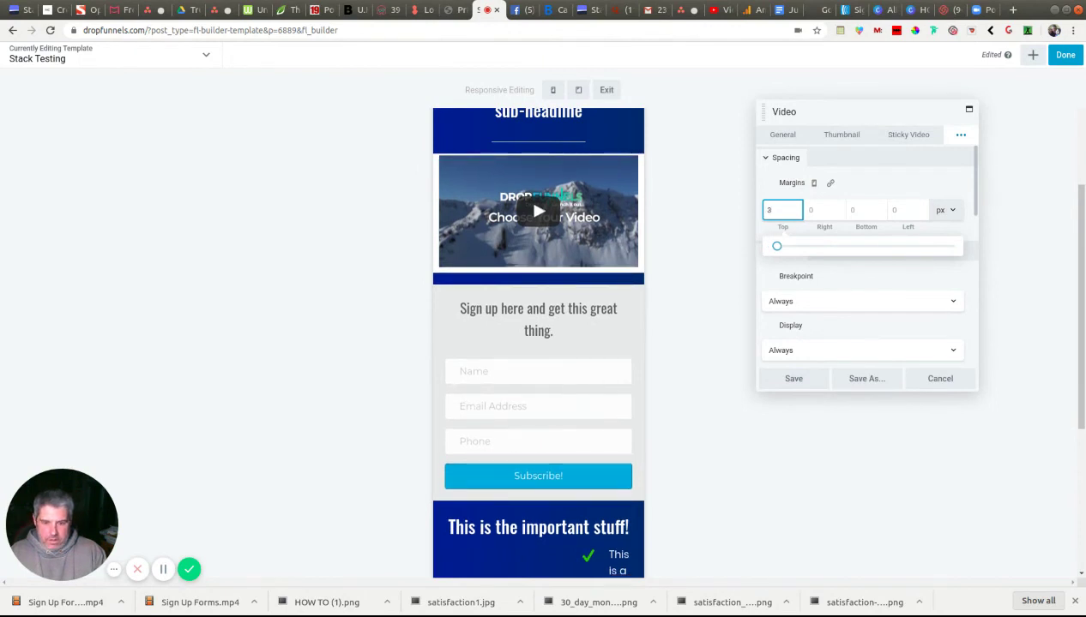
pyautogui.press('Tab')
pyautogui.write('3')
pyautogui.press('Tab')
pyautogui.write('3')
pyautogui.press('Tab')
pyautogui.write('3')
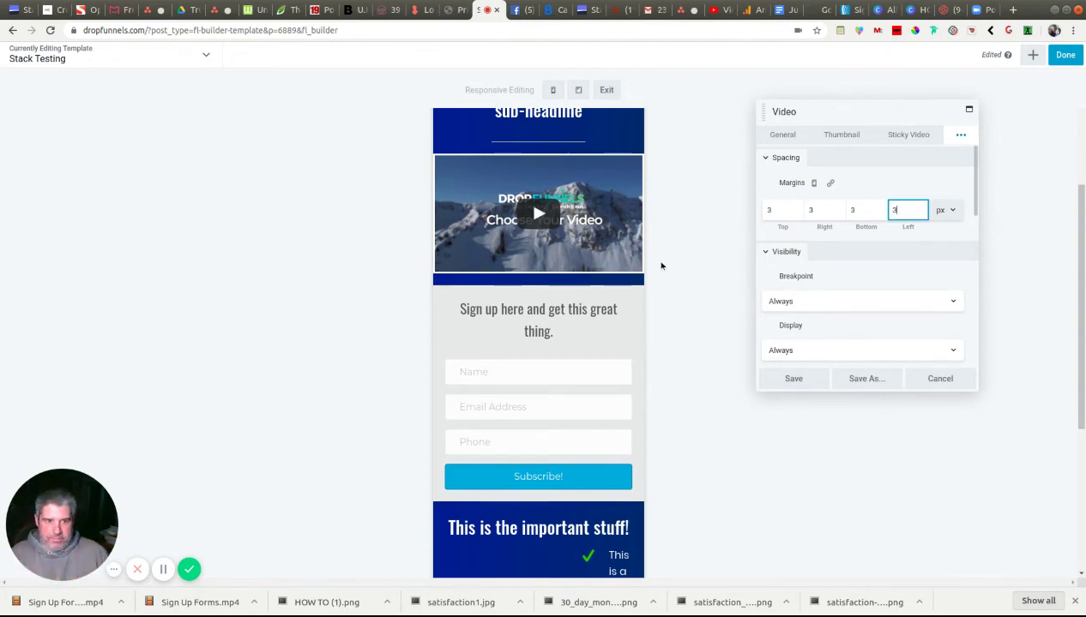
pyautogui.click(787, 382)
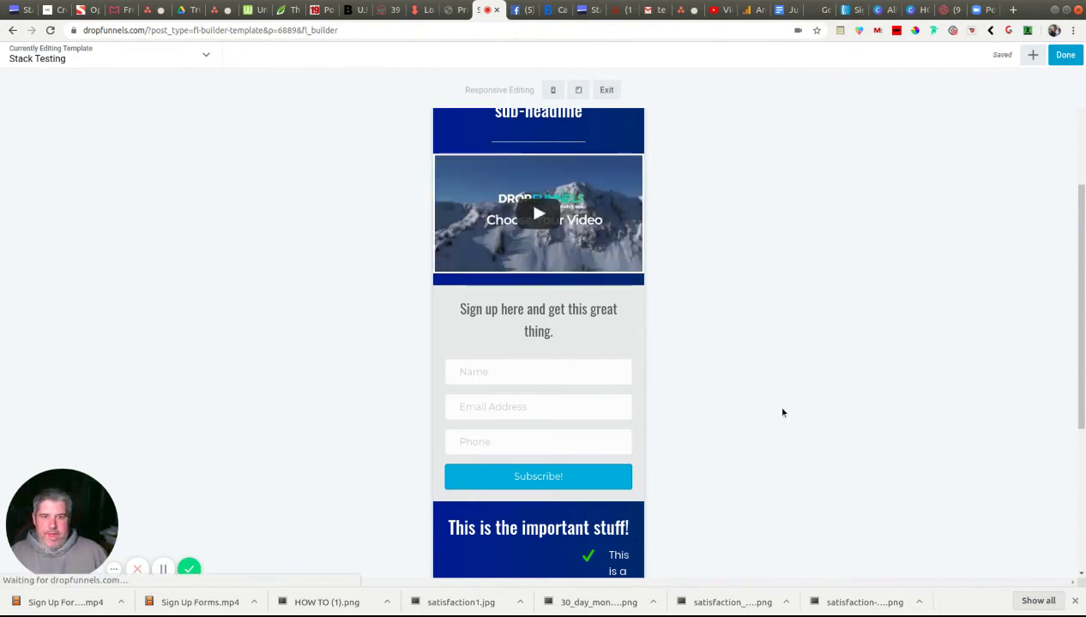
# - Open the settings of the info list below "This is the important stuff!" and try phone left margins of 20 px and 30 px
pyautogui.scroll(-3, 636, 427)
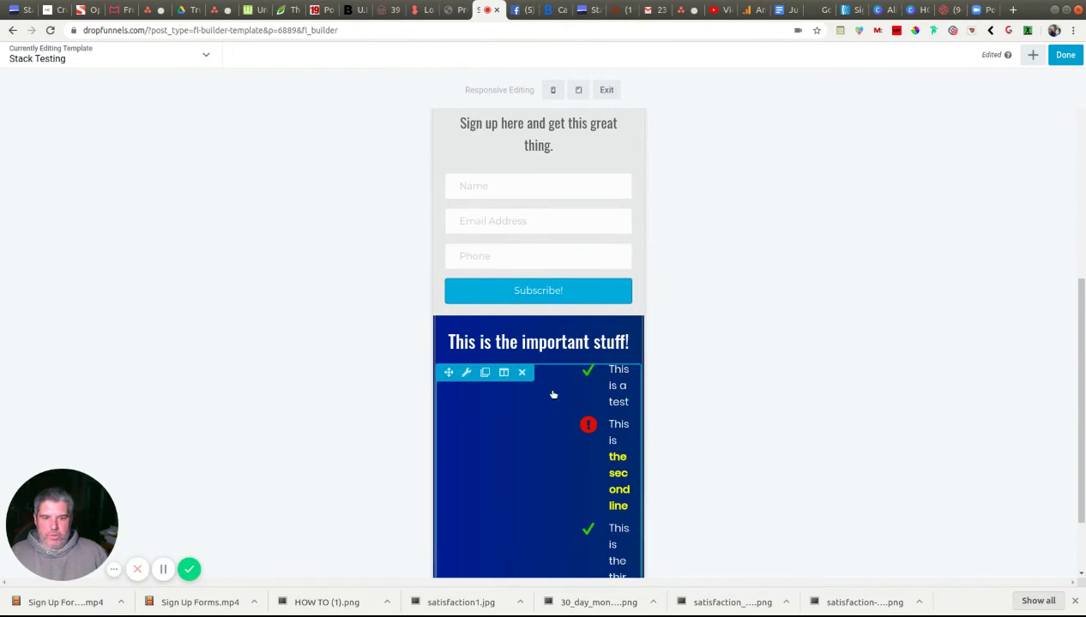
pyautogui.click(533, 441)
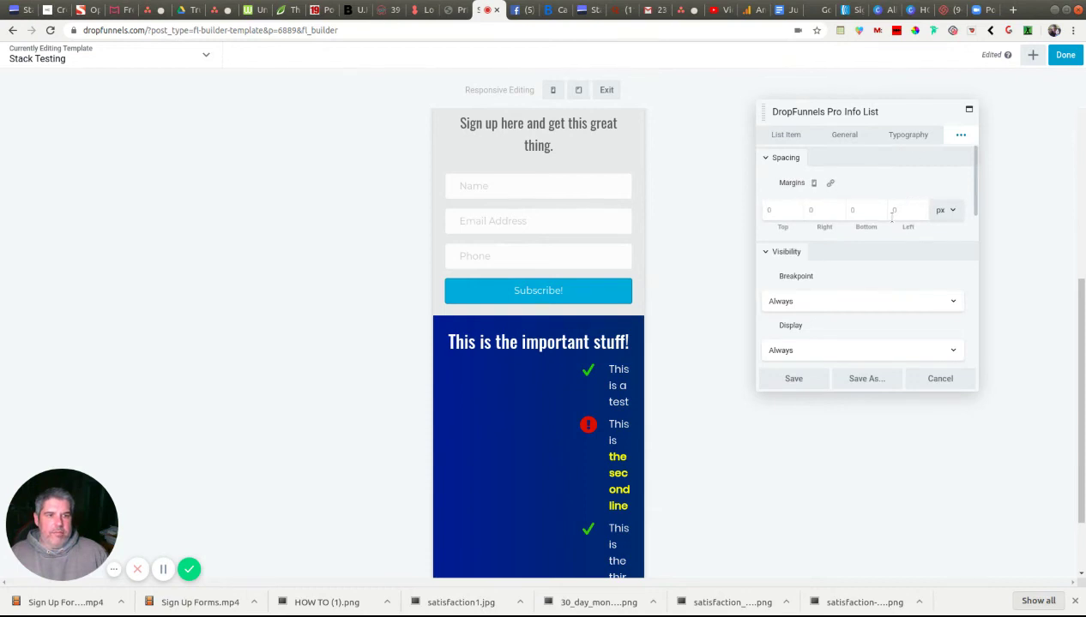
pyautogui.click(896, 212)
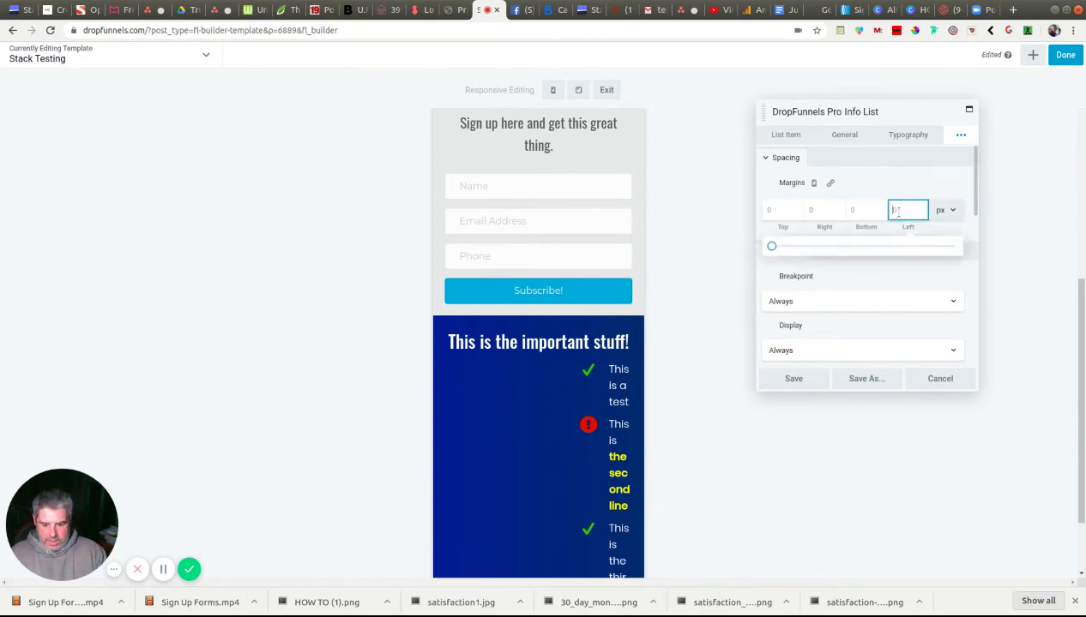
pyautogui.write('20')
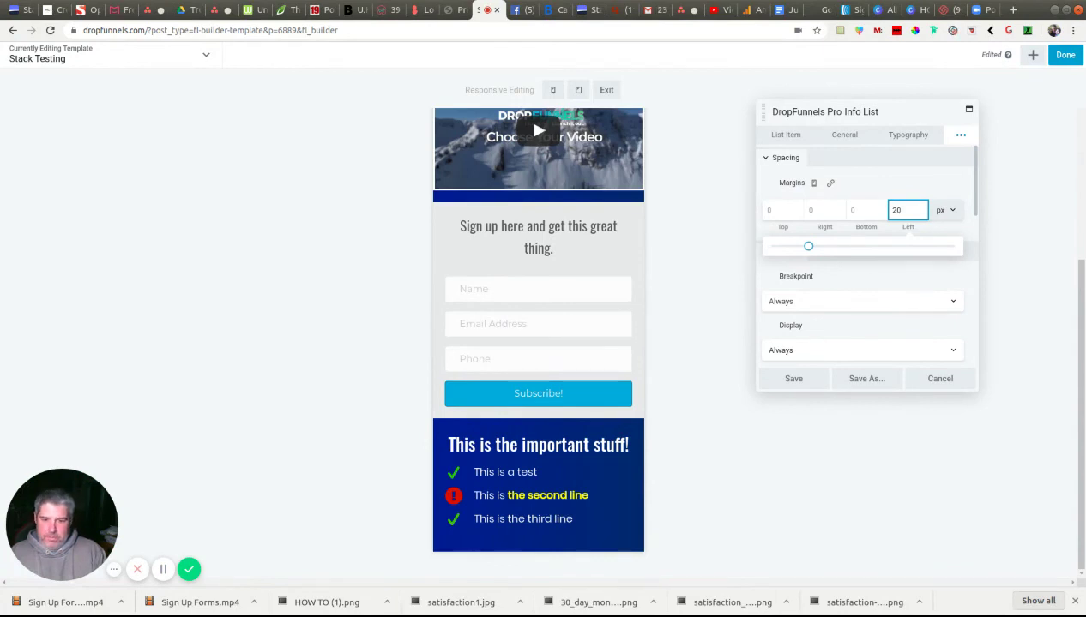
pyautogui.press('BackSpace')
pyautogui.press('BackSpace')
pyautogui.write('30')
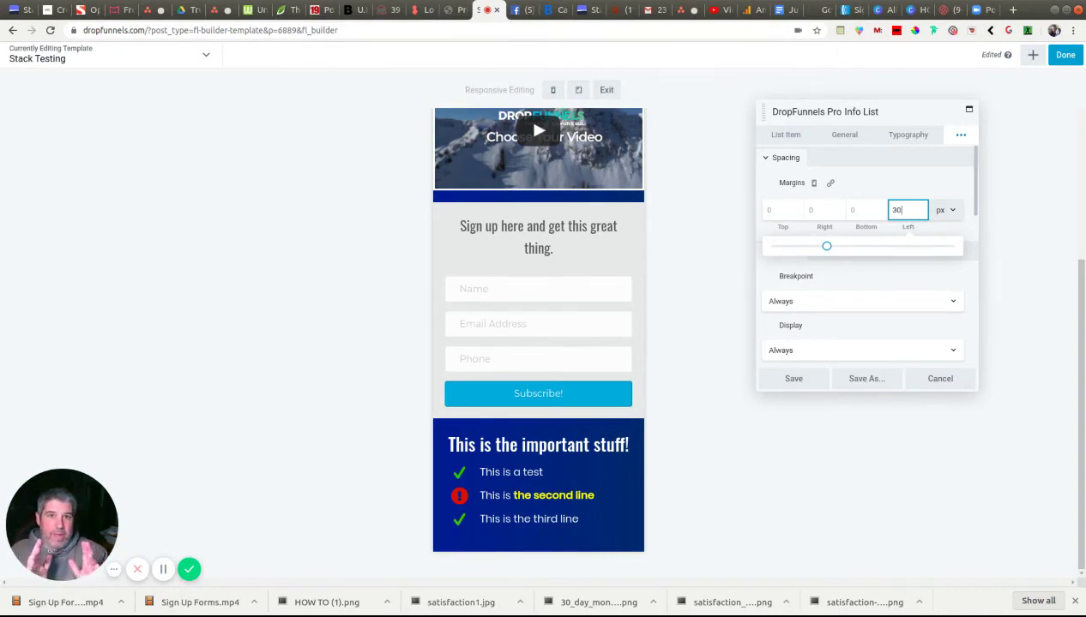
# - Try phone left margins of 49 px, 50 px and 70 px on the info list
pyautogui.press('BackSpace')
pyautogui.press('BackSpace')
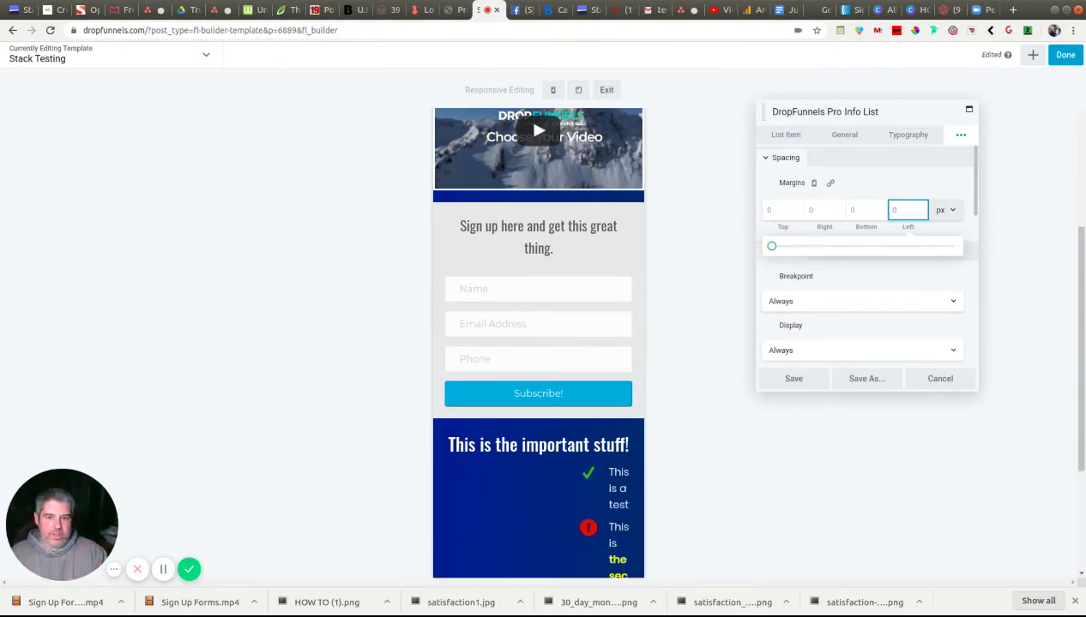
pyautogui.write('49')
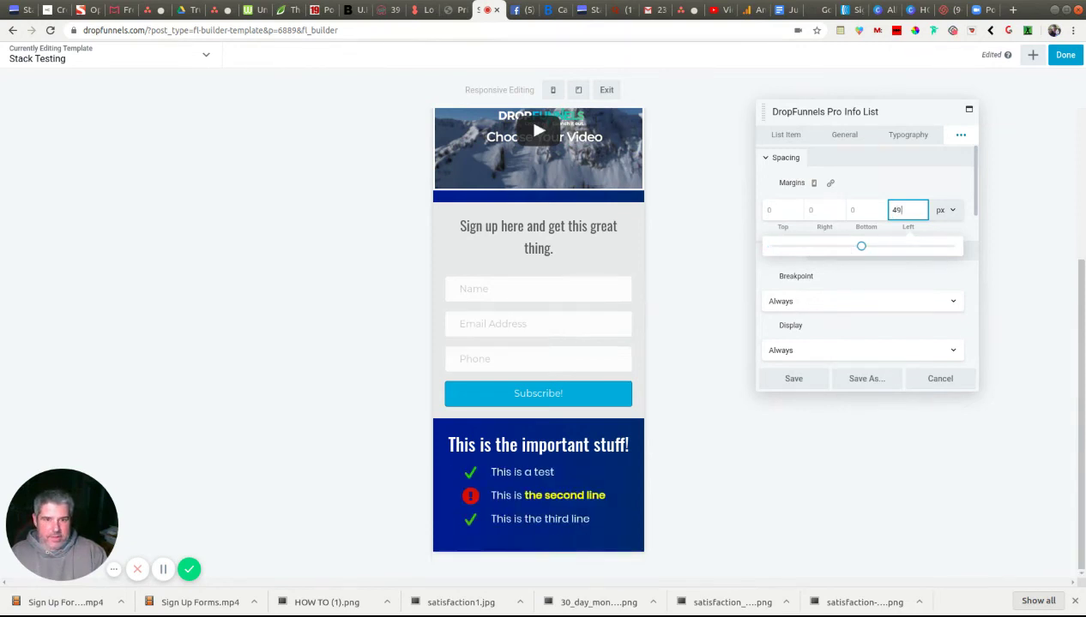
pyautogui.press('BackSpace')
pyautogui.press('BackSpace')
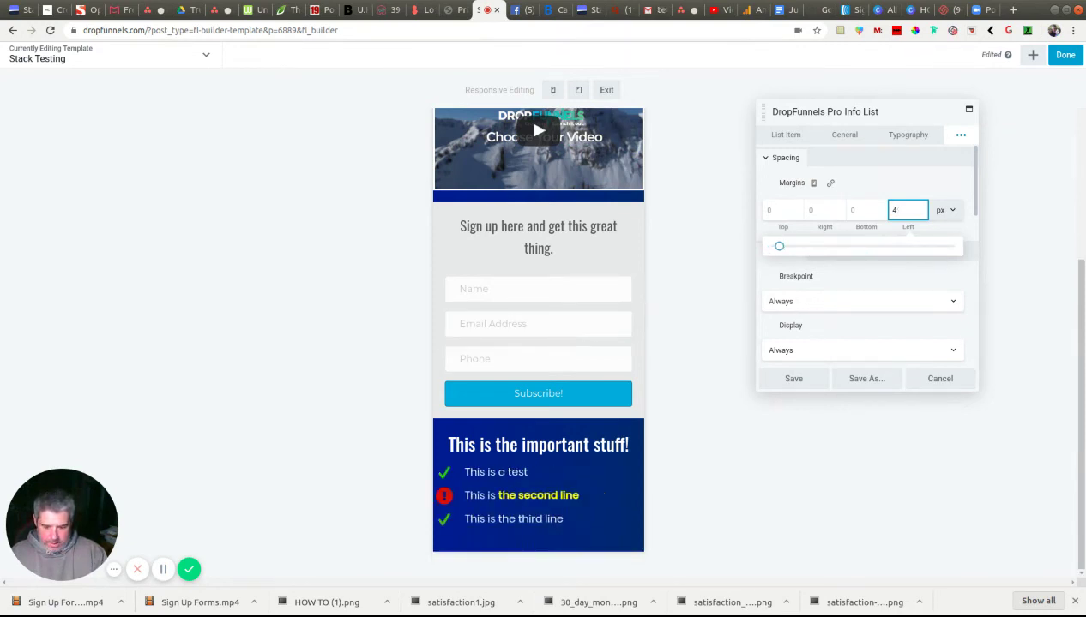
pyautogui.write('50')
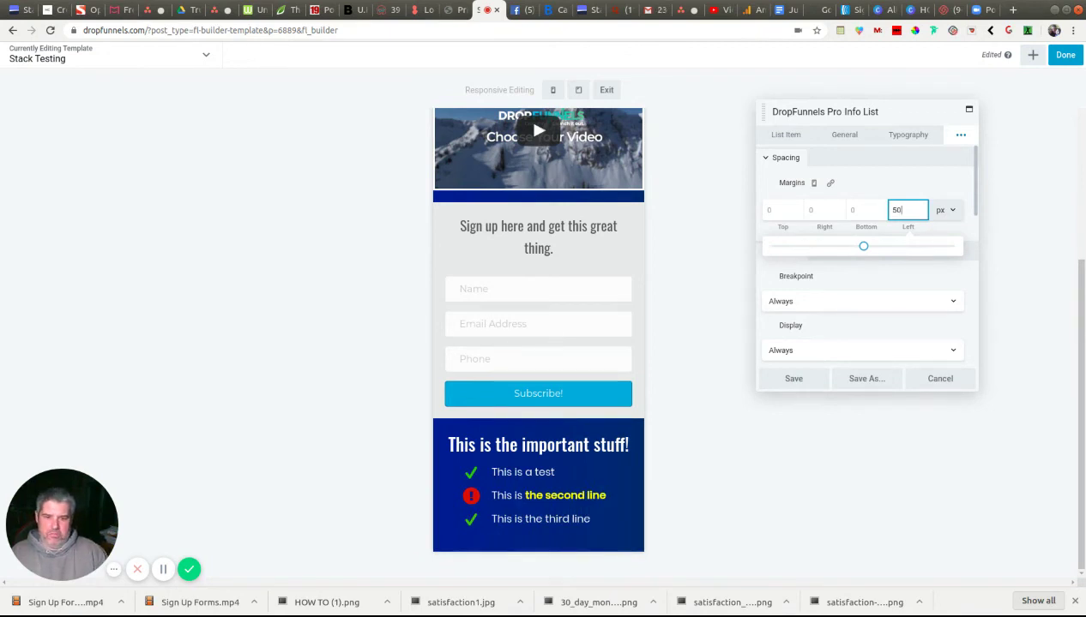
pyautogui.press('BackSpace')
pyautogui.press('BackSpace')
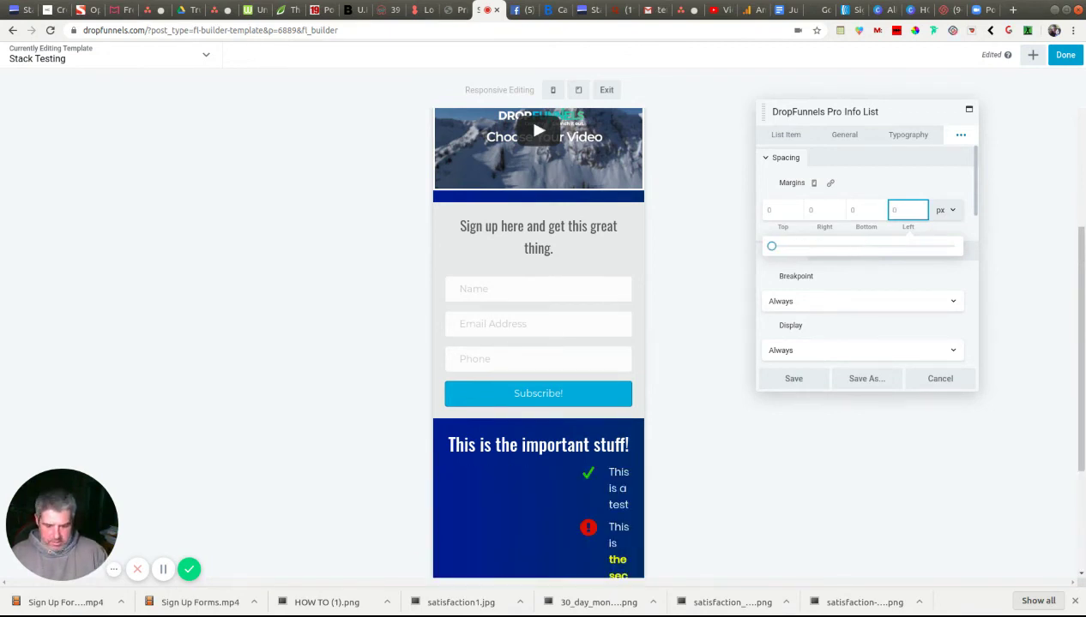
pyautogui.write('70')
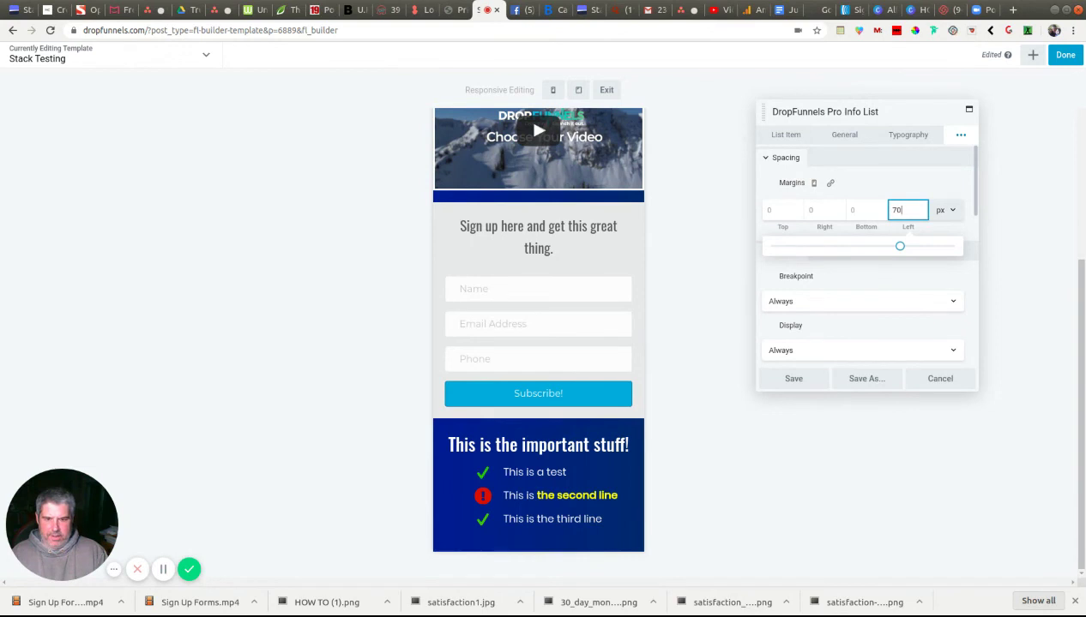
# - Set the info list's phone left margin to 60 px and check the phone layout of the page
pyautogui.press('BackSpace')
pyautogui.press('BackSpace')
pyautogui.write('60')
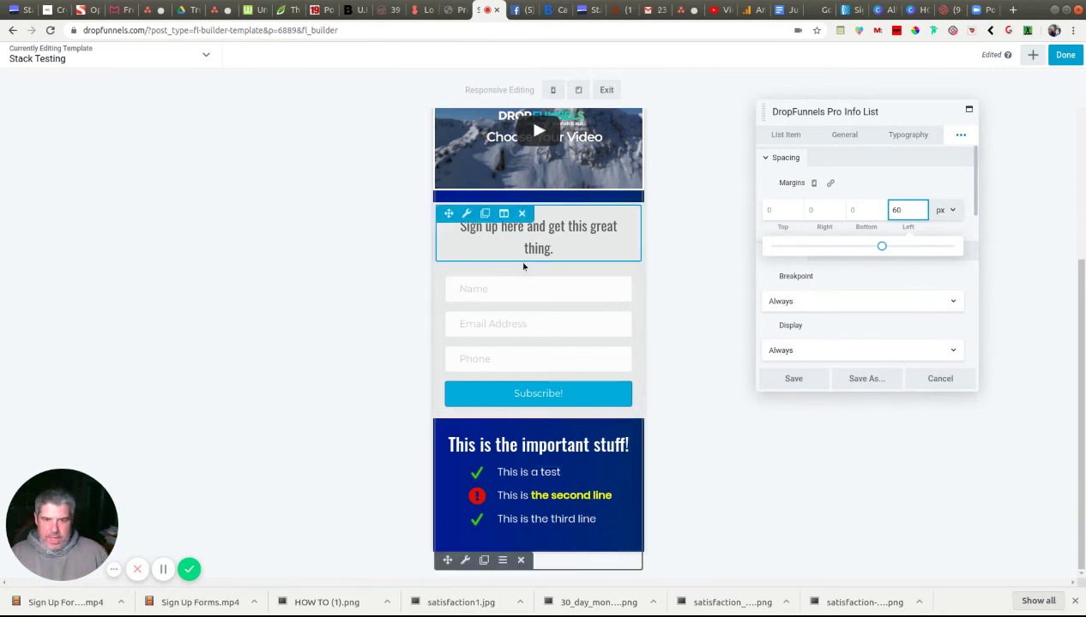
pyautogui.scroll(3, 700, 342)
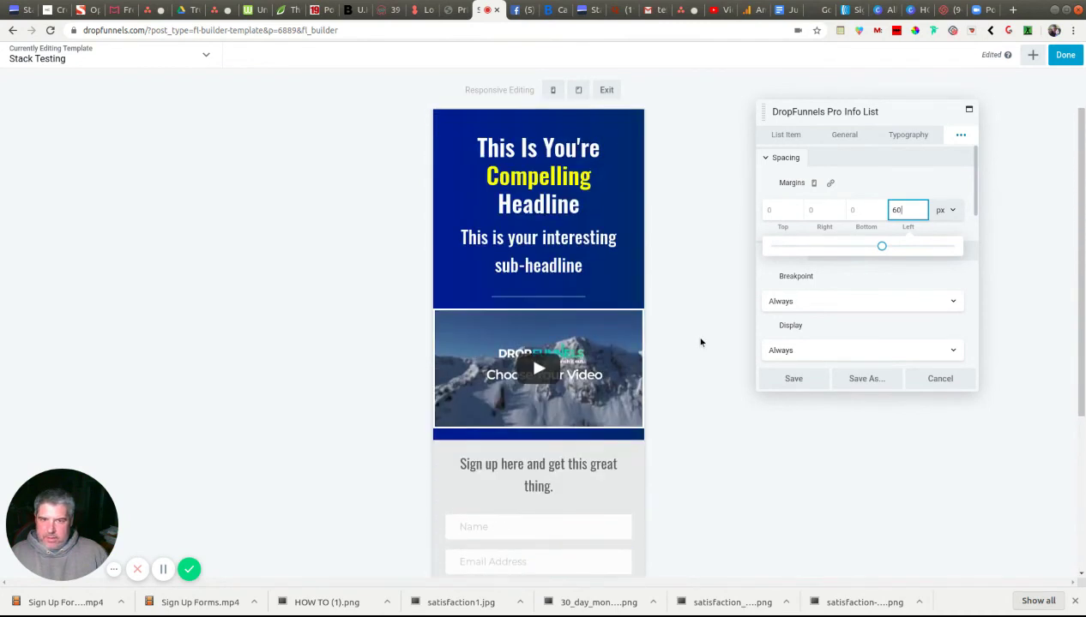
pyautogui.scroll(-3, 700, 342)
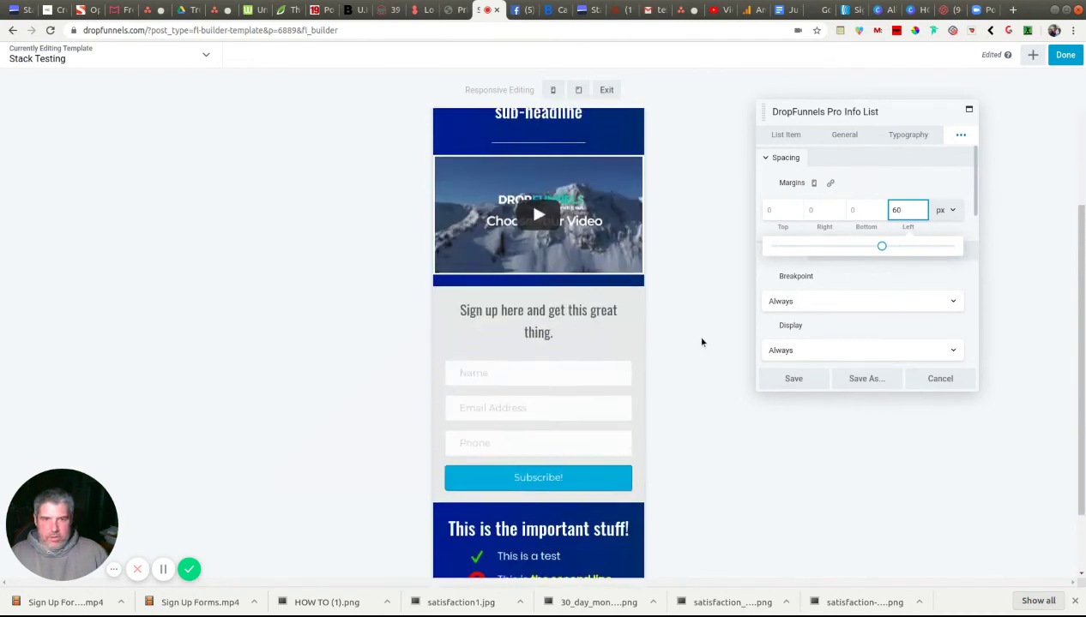
# - Exit responsive editing and open the opt-in form's settings, moving their window clear of the form
pyautogui.click(606, 91)
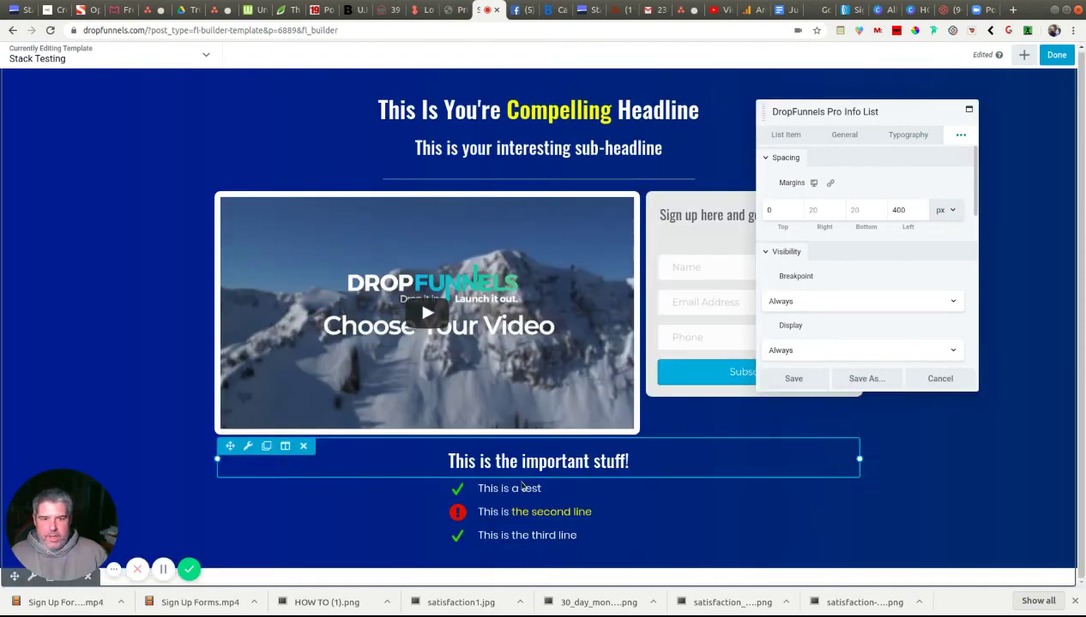
pyautogui.click(698, 303)
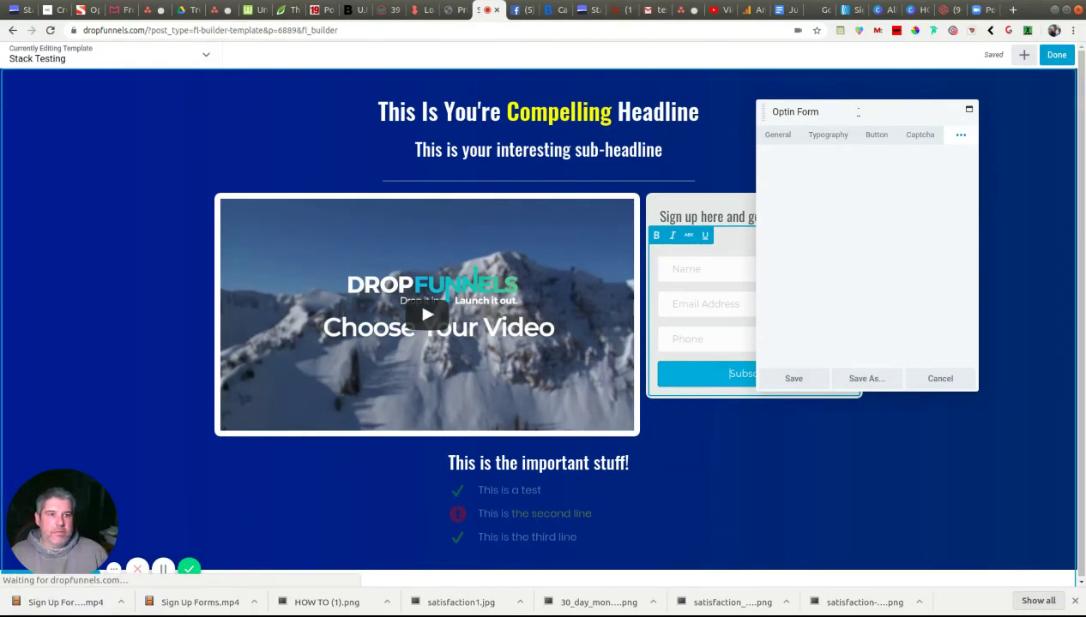
pyautogui.moveTo(857, 112); pyautogui.dragTo(201, 146)
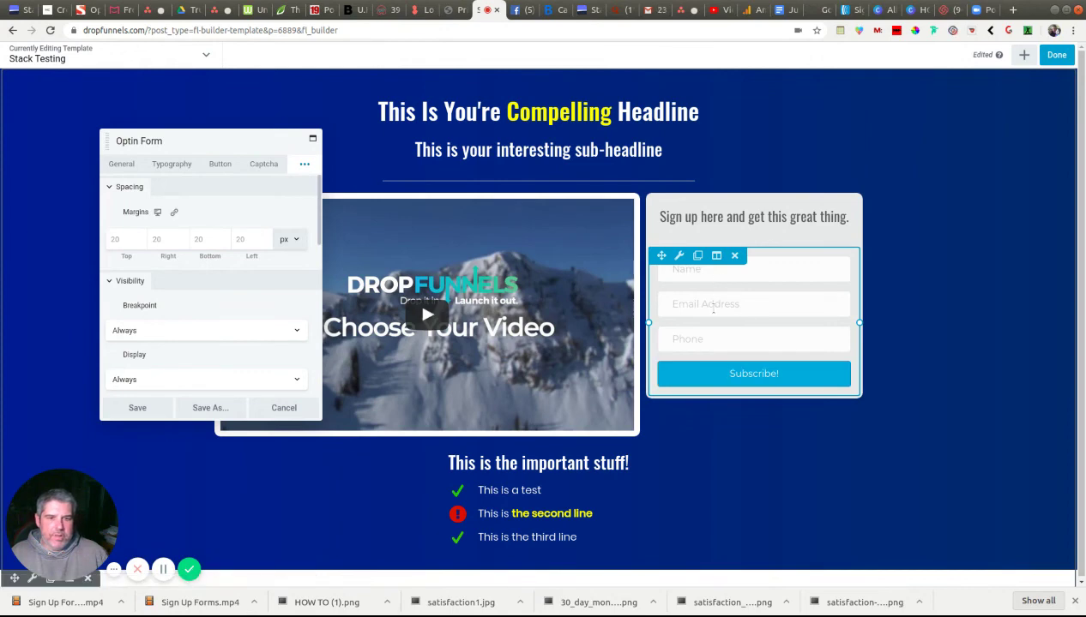
# - Set the opt-in form's service to AWeber and look at its account choices
pyautogui.click(121, 165)
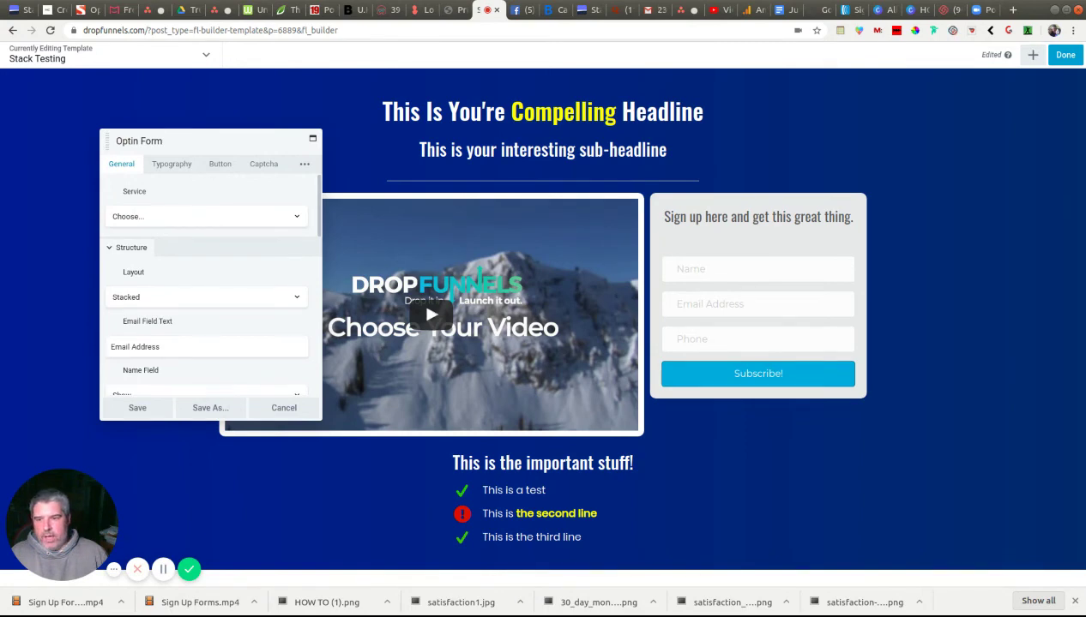
pyautogui.click(166, 218)
pyautogui.click(151, 269)
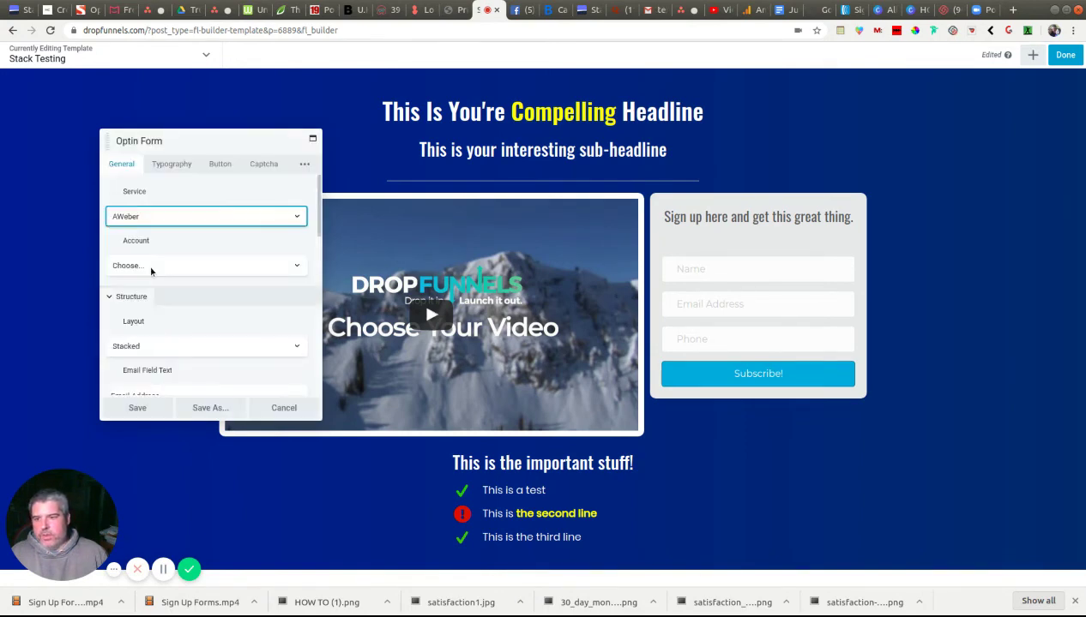
pyautogui.click(256, 268)
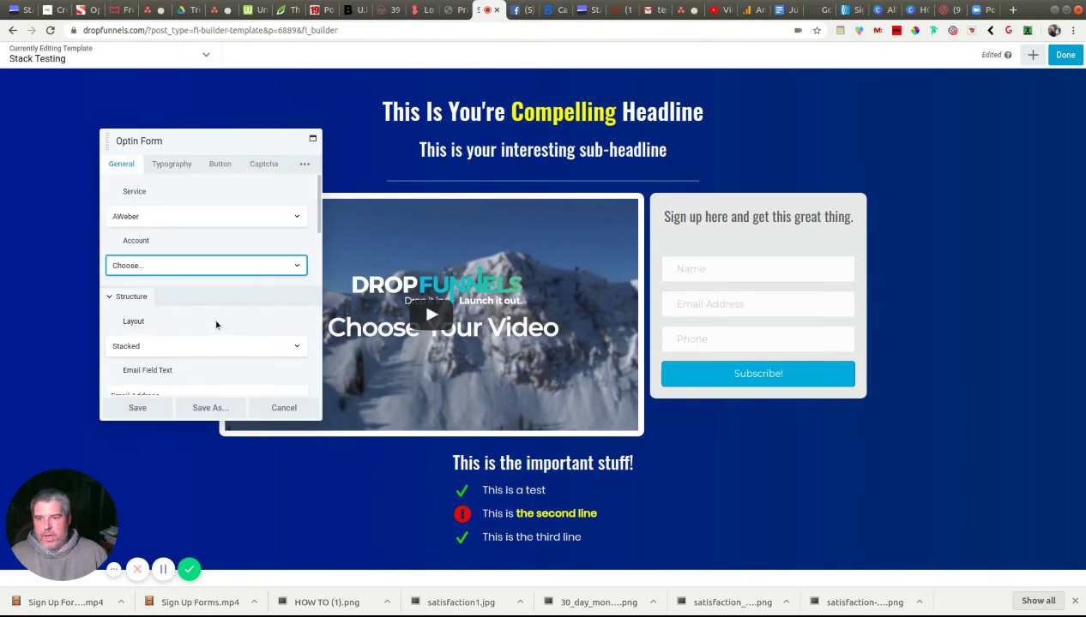
# - Set the opt-in form's phone field to Hide in its structure settings
pyautogui.scroll(-1, 216, 324)
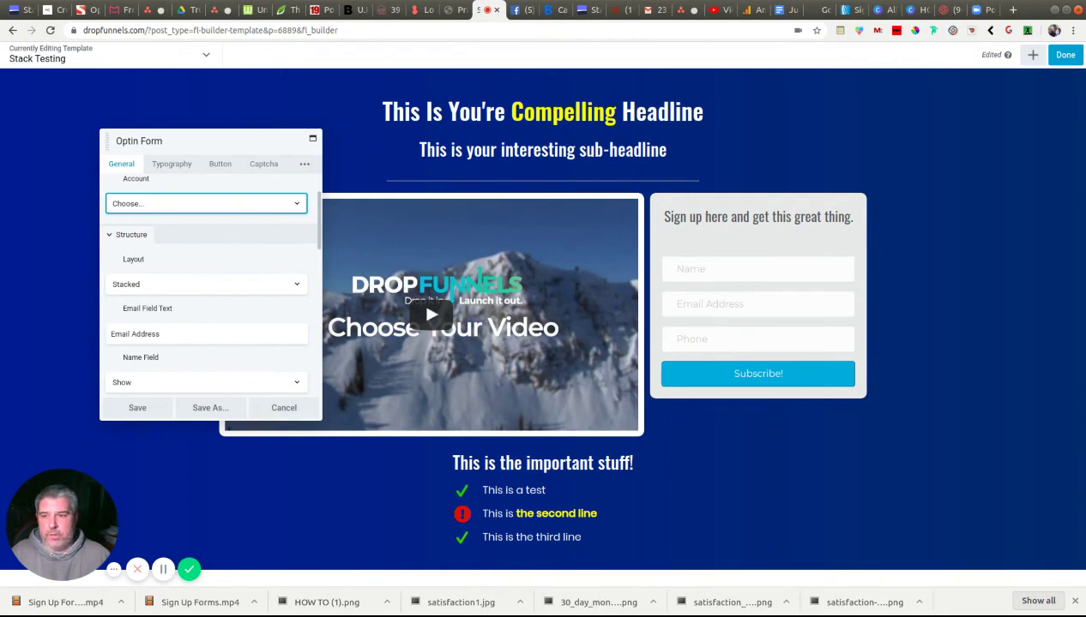
pyautogui.scroll(-3, 206, 313)
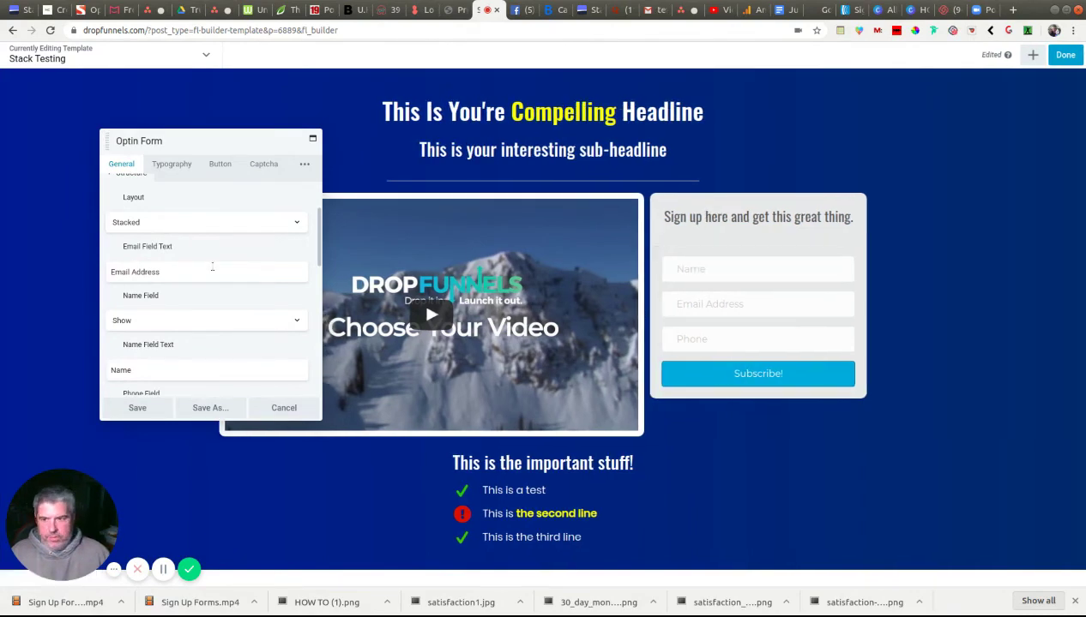
pyautogui.scroll(-1, 209, 265)
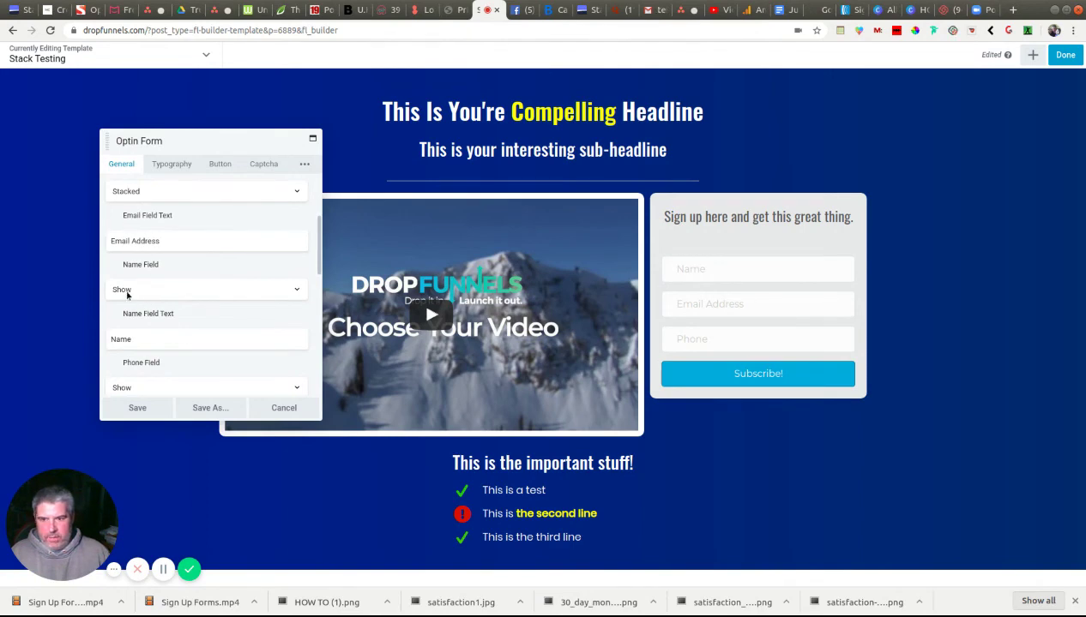
pyautogui.scroll(-3, 218, 294)
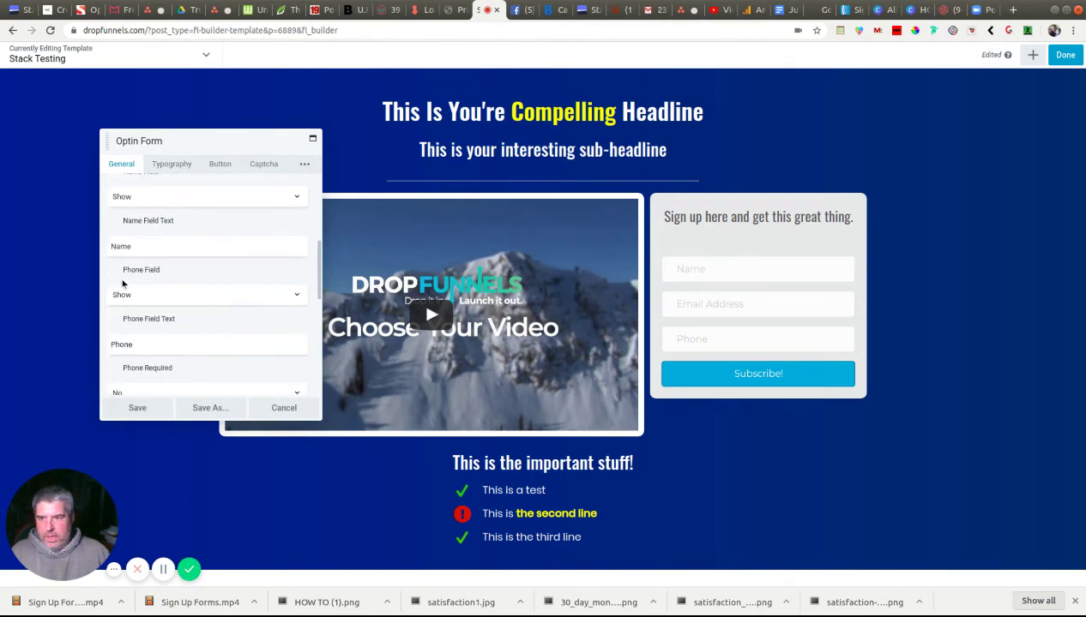
pyautogui.click(299, 295)
pyautogui.click(259, 342)
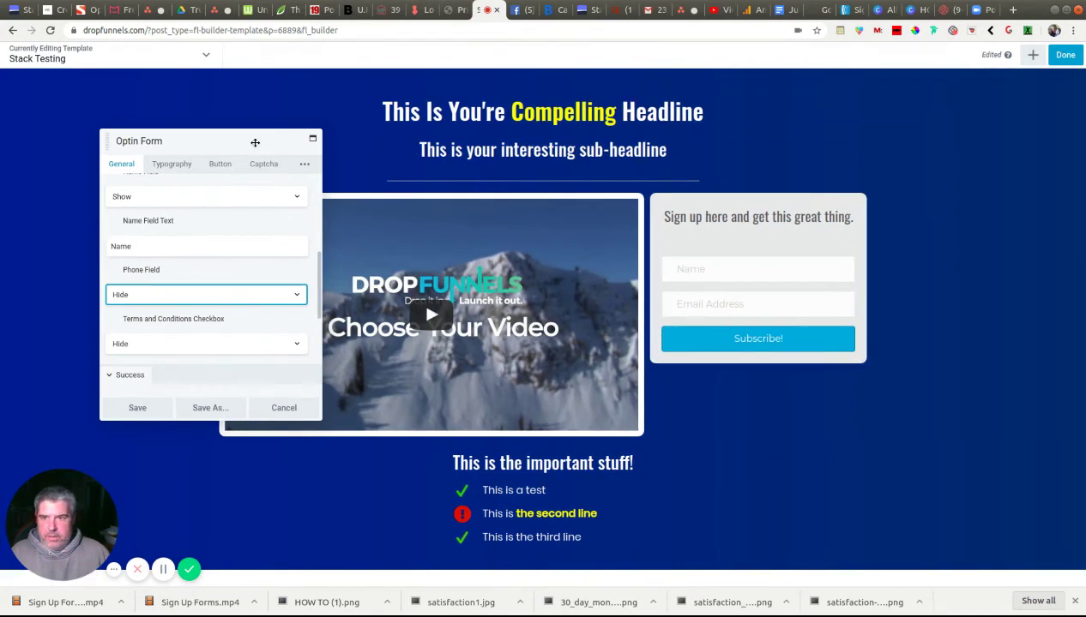
# - Set the opt-in form's button text to "Get This NOW!"
pyautogui.click(219, 165)
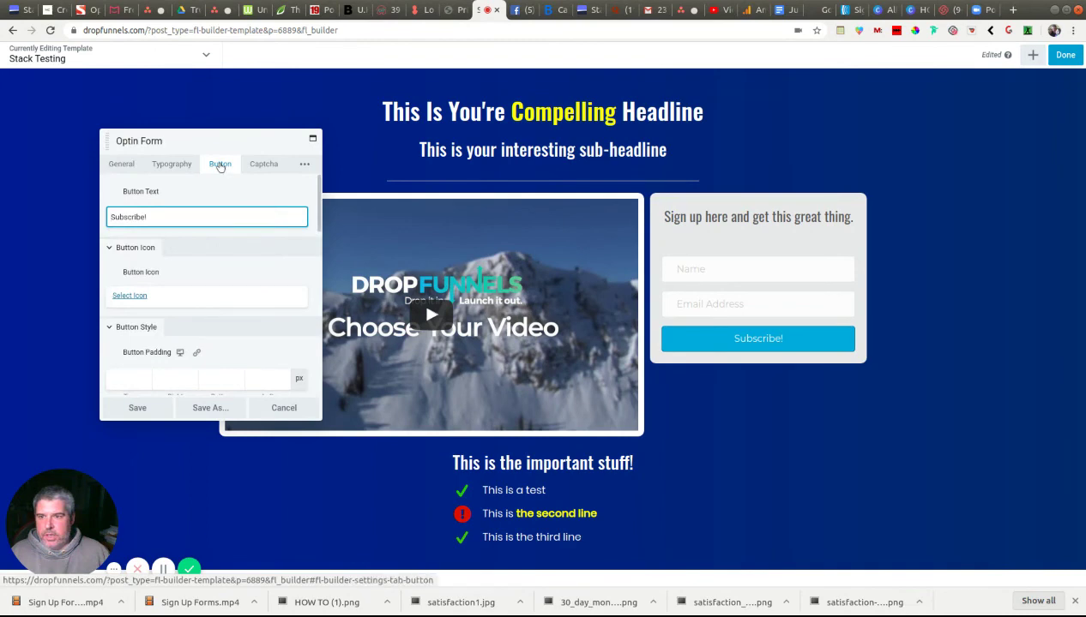
pyautogui.moveTo(152, 217); pyautogui.dragTo(107, 217)
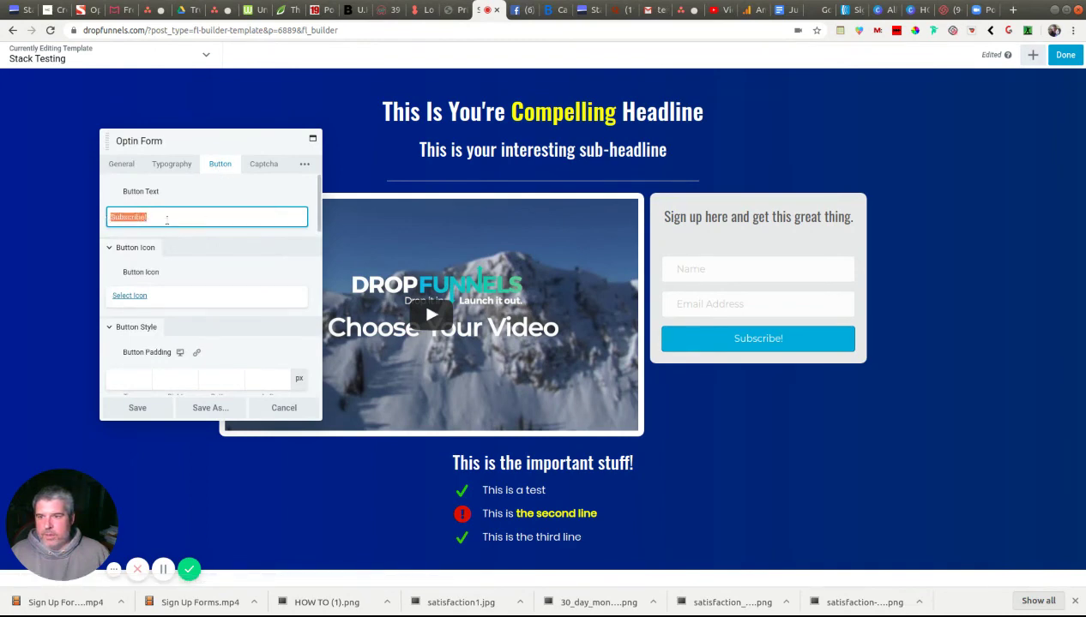
pyautogui.write('Get Th')
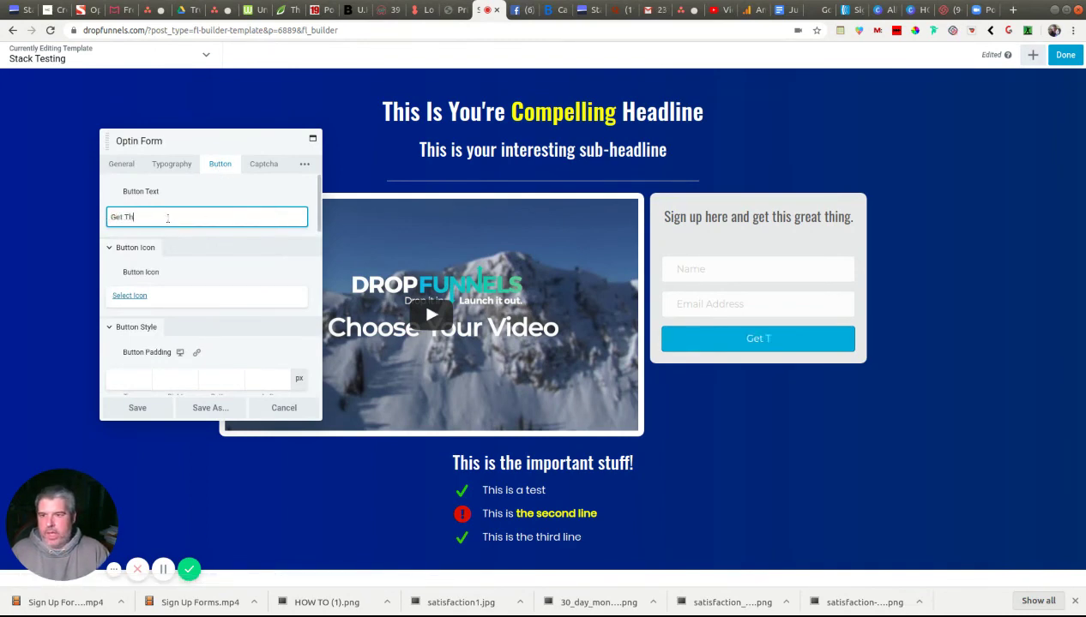
pyautogui.write('is NOW!')
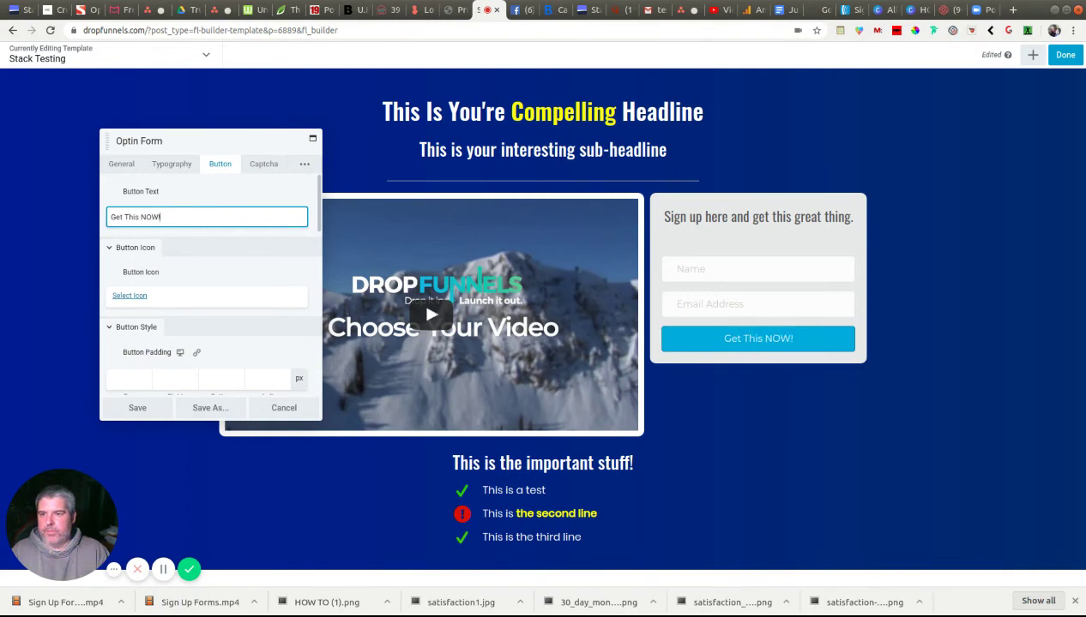
# - Add the solid key icon from the Ultimate-Icons library to the opt-in form's button
pyautogui.scroll(-1, 190, 288)
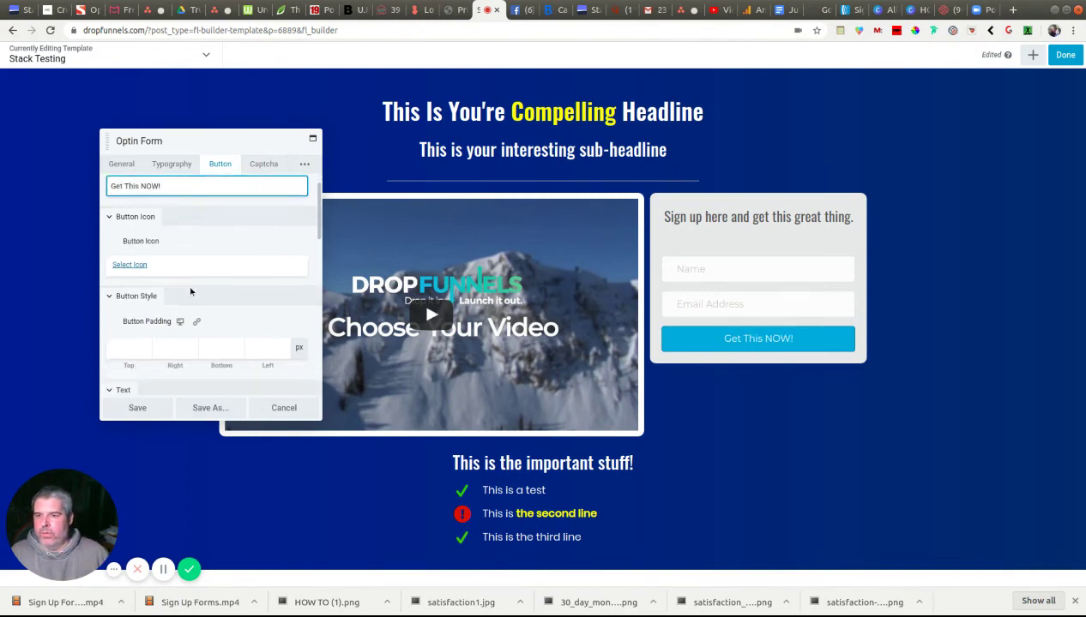
pyautogui.click(140, 270)
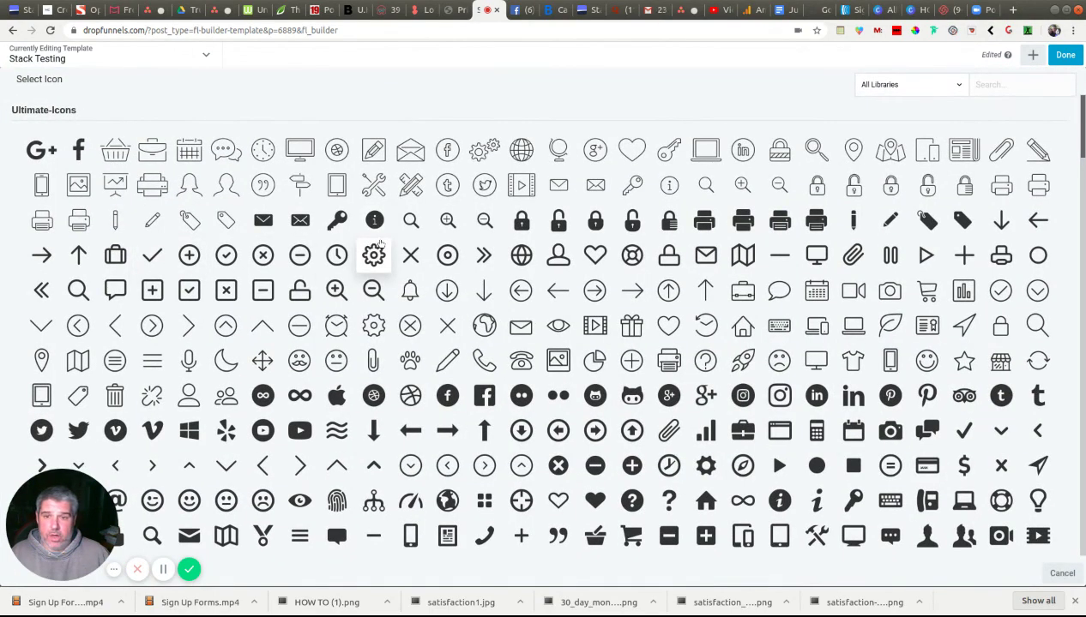
pyautogui.click(336, 221)
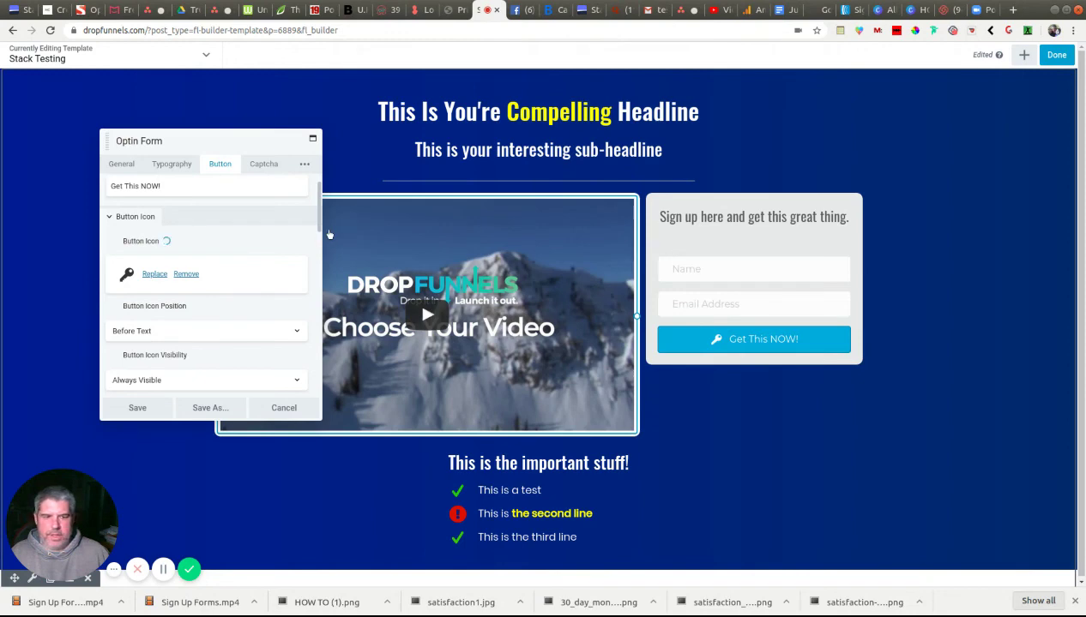
# - Set the button text's font family to Oswald with Medium weight
pyautogui.scroll(-1, 218, 323)
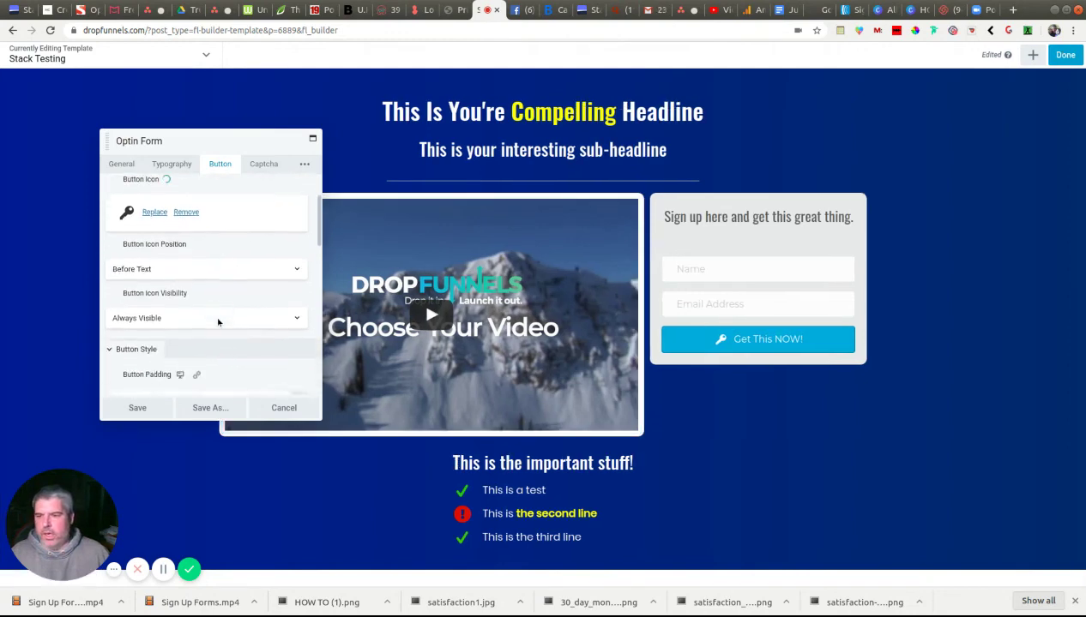
pyautogui.scroll(-1, 218, 322)
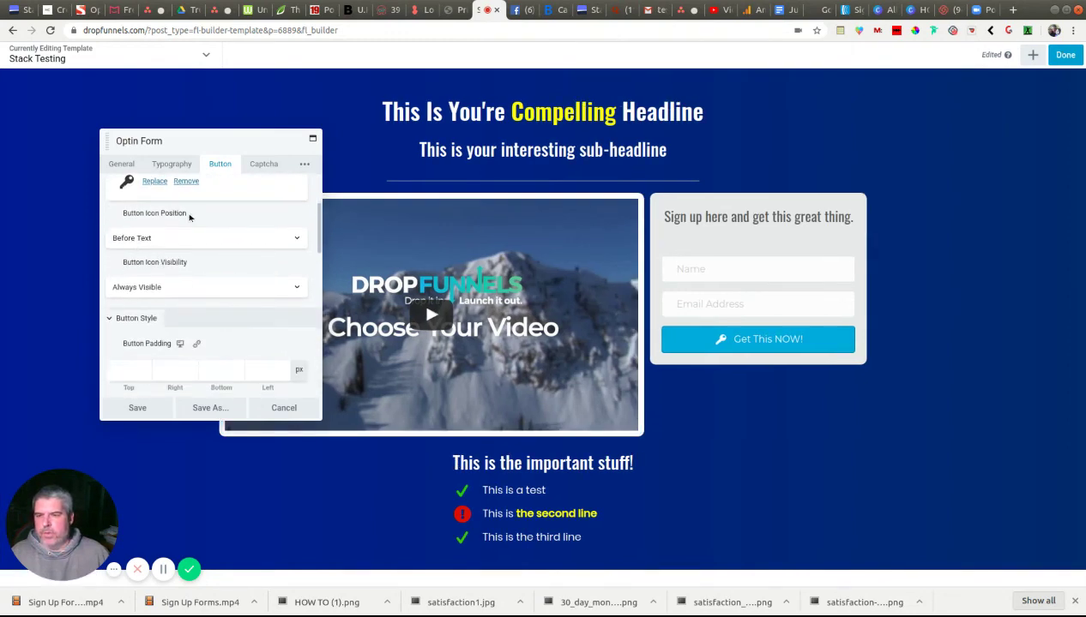
pyautogui.scroll(-3, 221, 352)
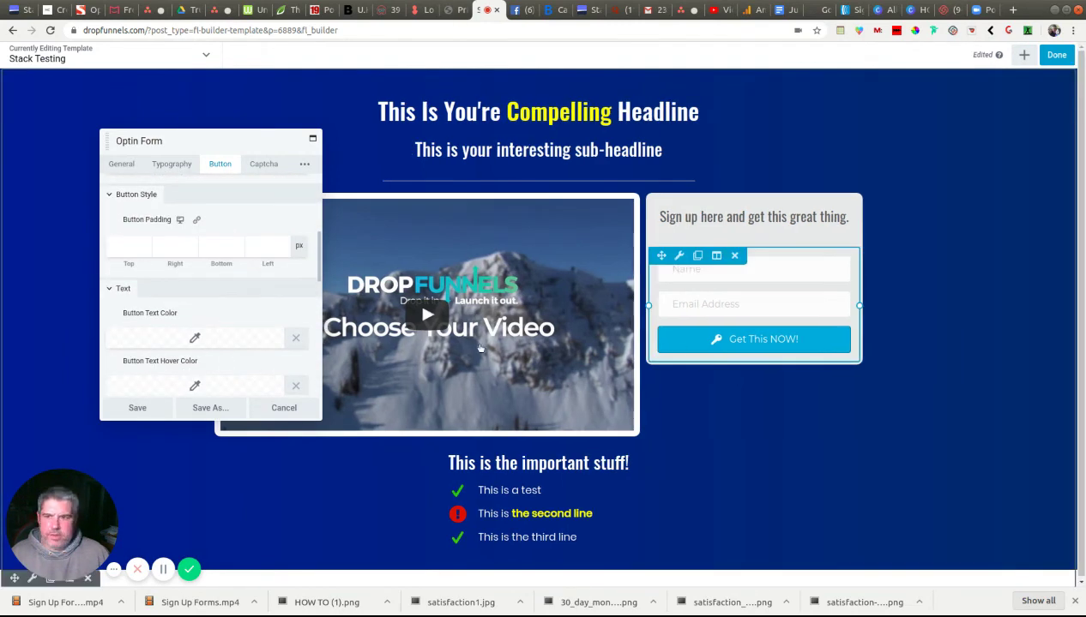
pyautogui.scroll(-4, 186, 230)
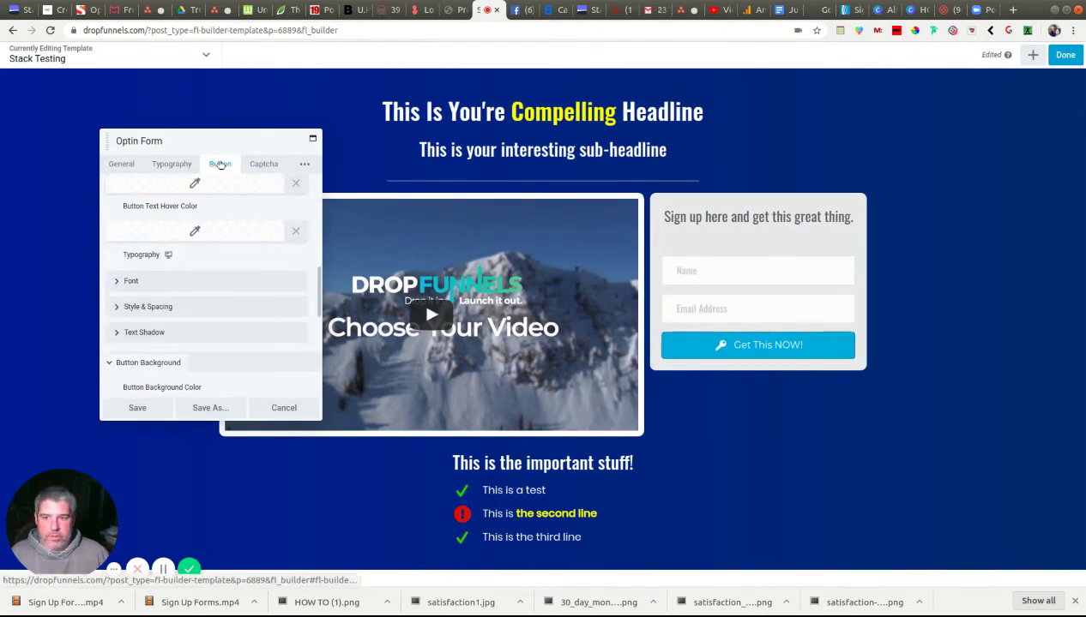
pyautogui.click(130, 285)
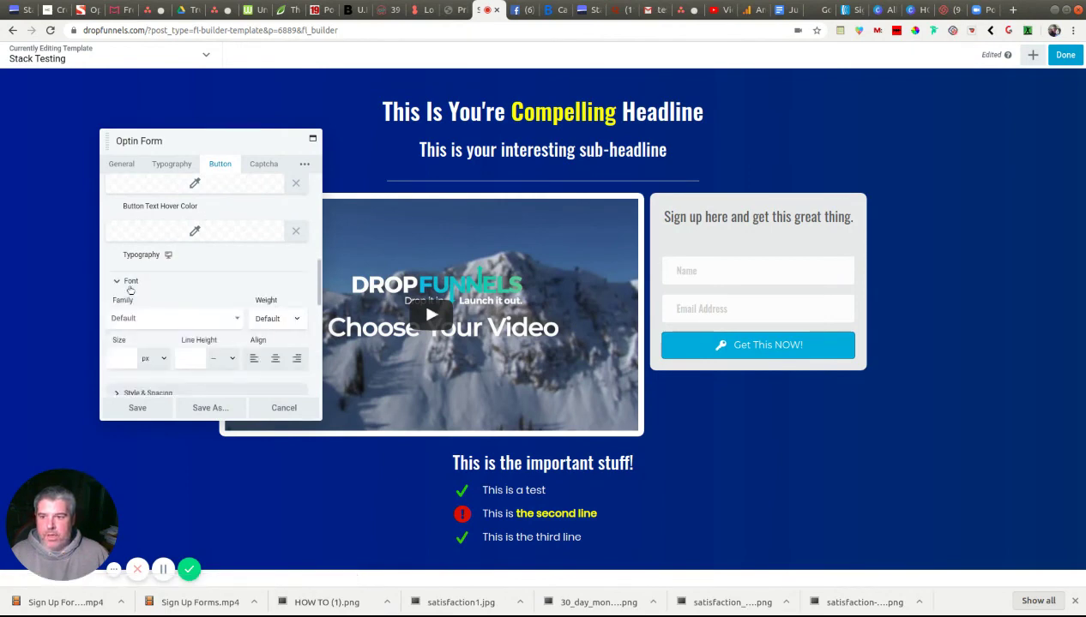
pyautogui.click(163, 318)
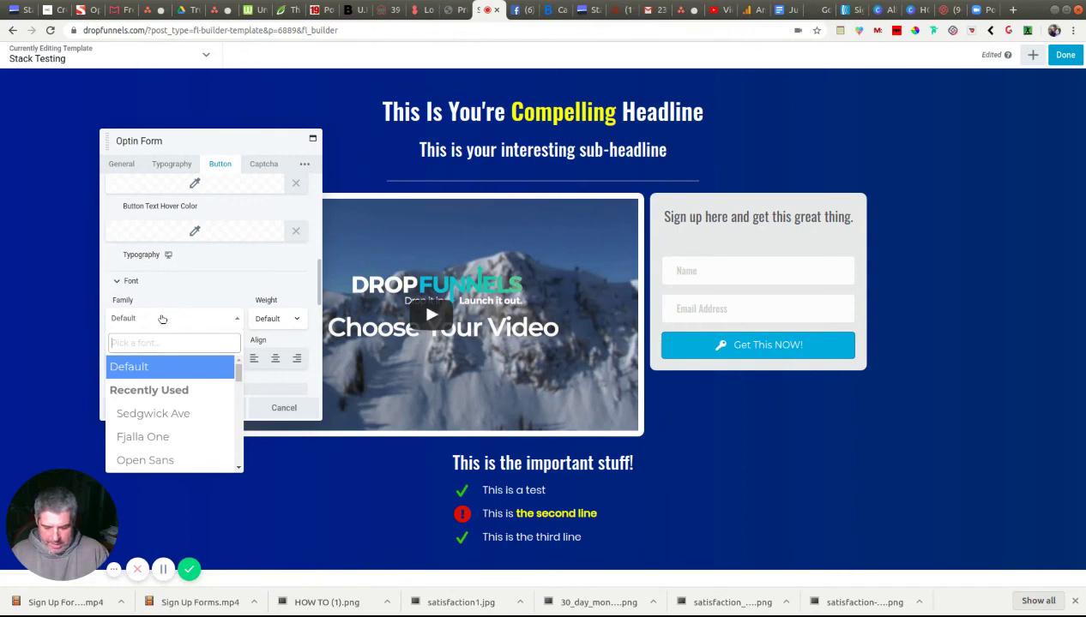
pyautogui.write('Oswald')
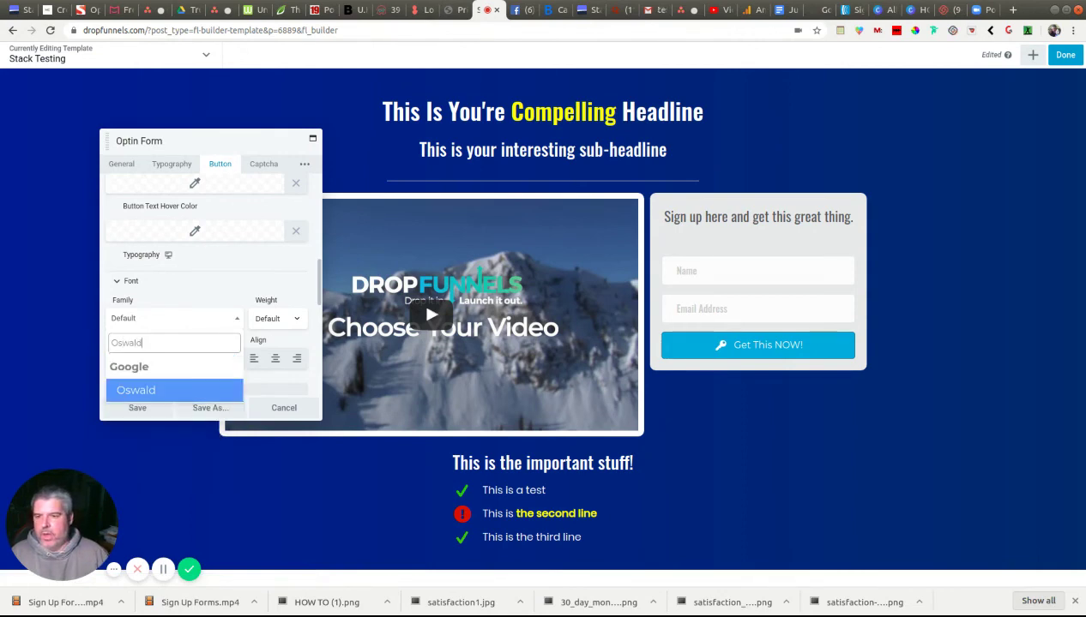
pyautogui.click(159, 391)
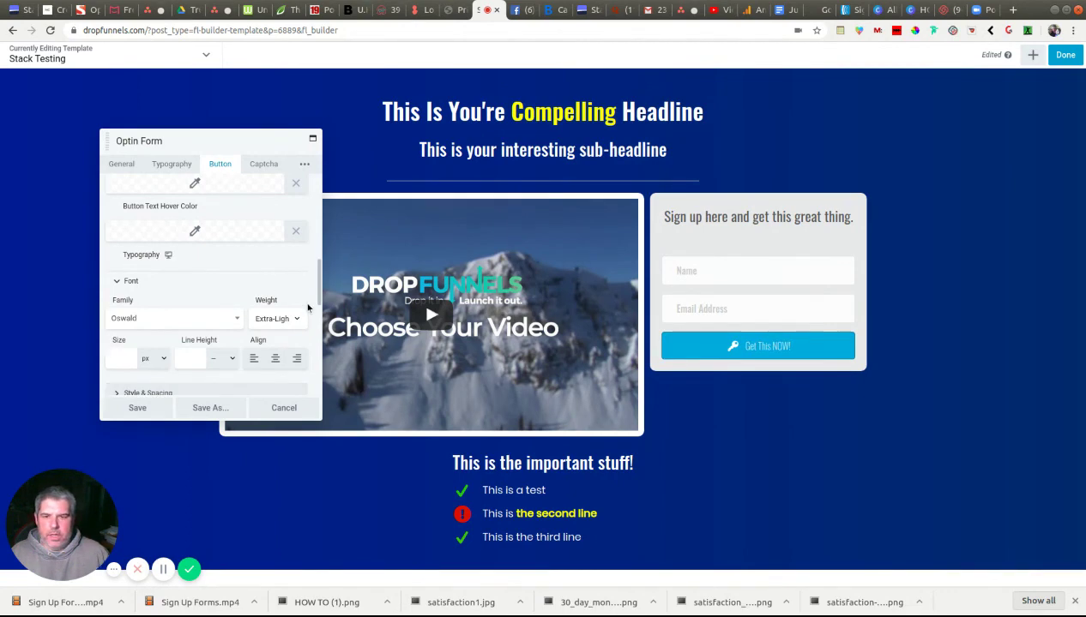
pyautogui.click(290, 323)
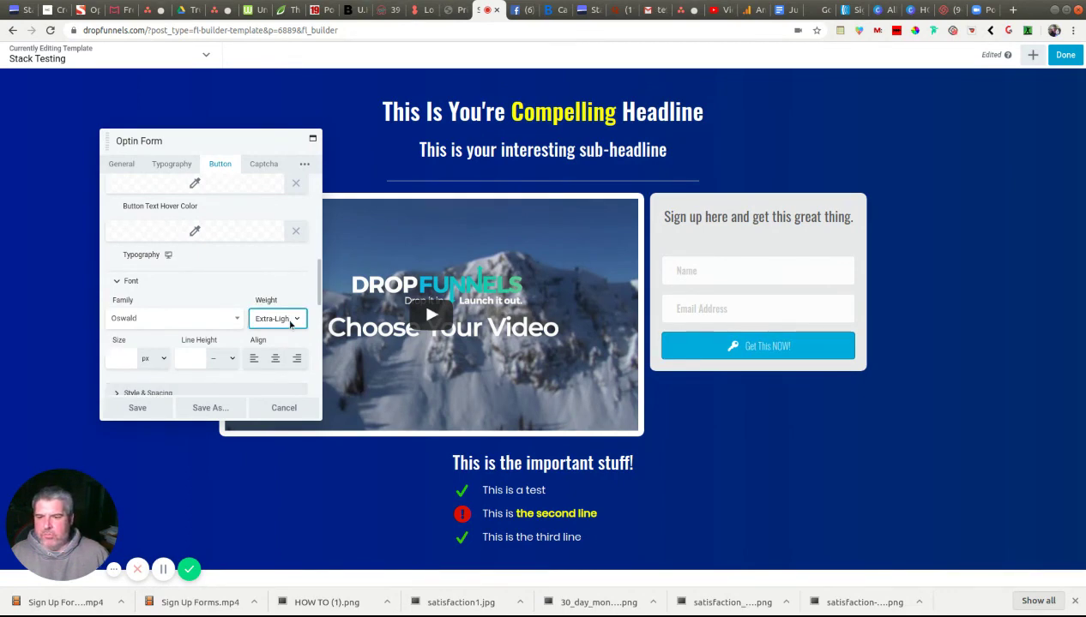
pyautogui.click(282, 403)
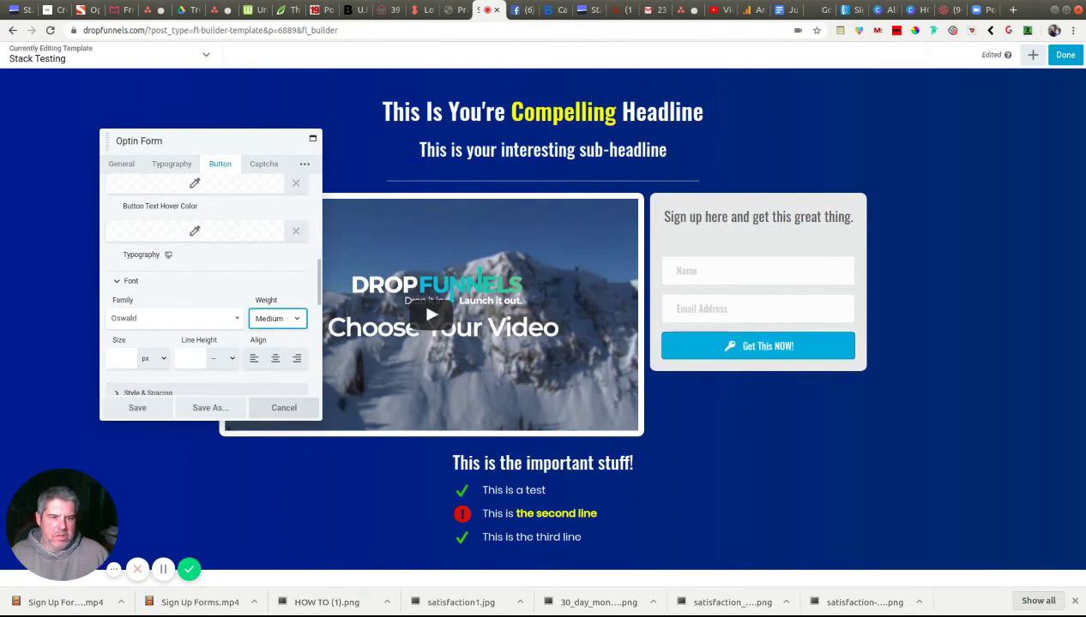
# - Set the button text's font size to 30 px and its line height to 1.1
pyautogui.click(121, 359)
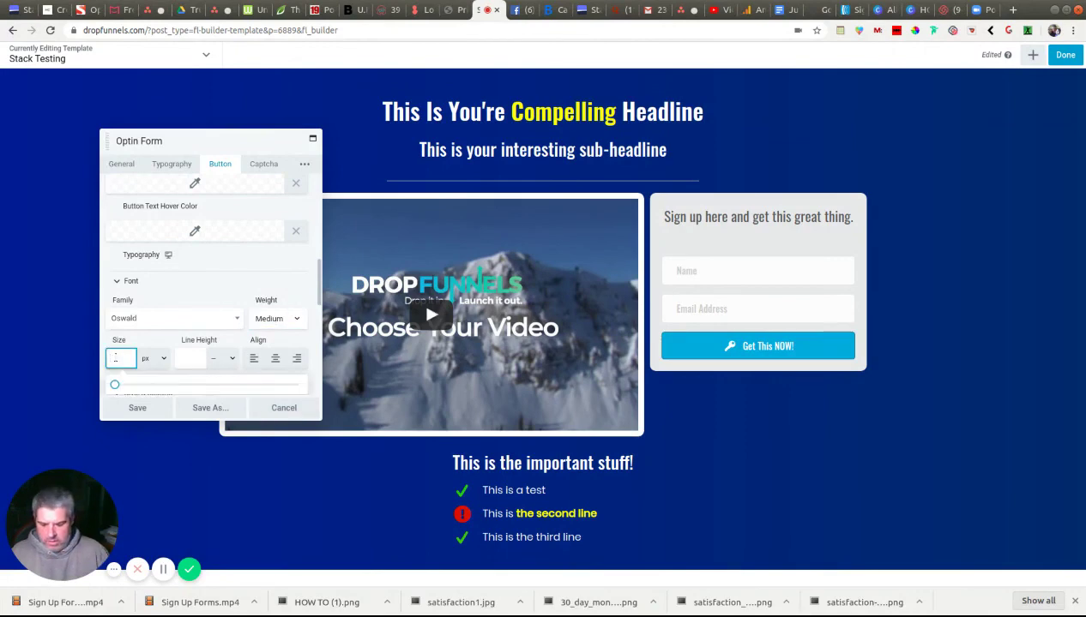
pyautogui.write('30')
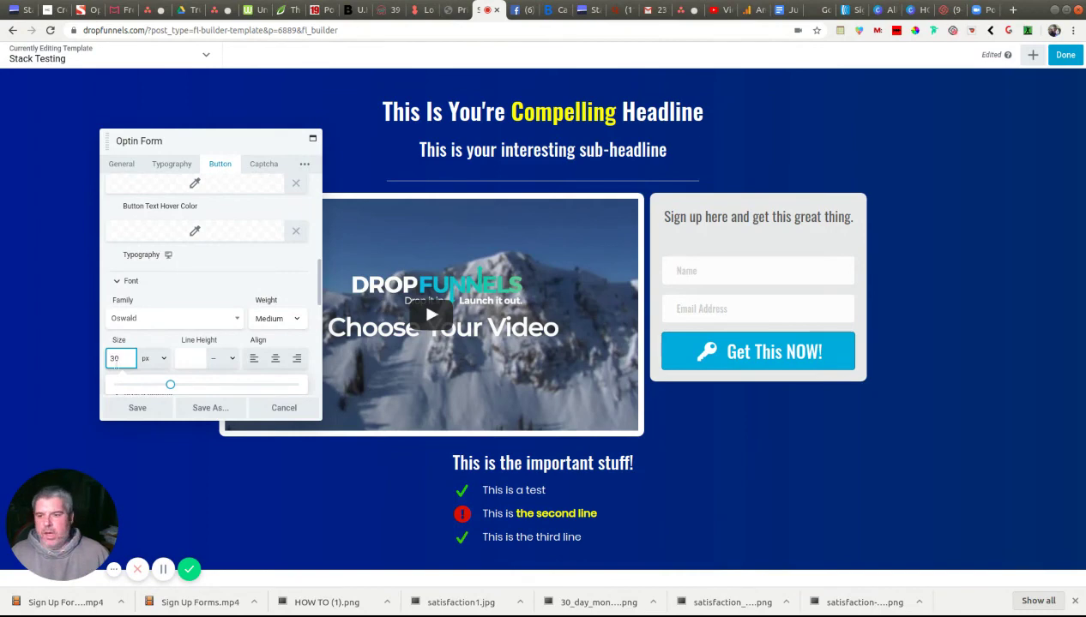
pyautogui.click(186, 359)
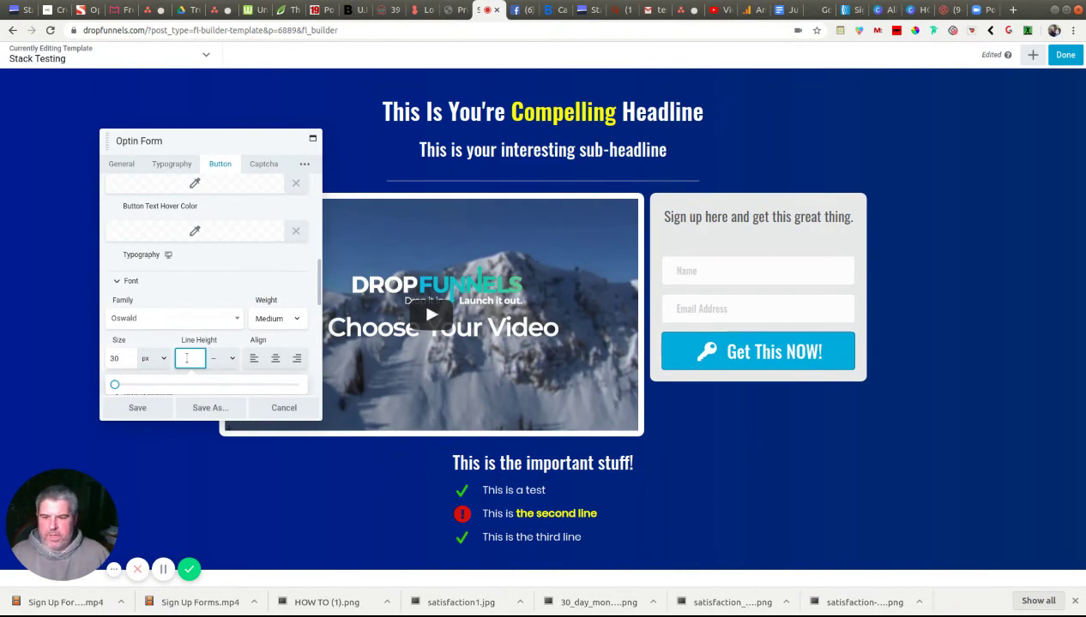
pyautogui.write('1.1')
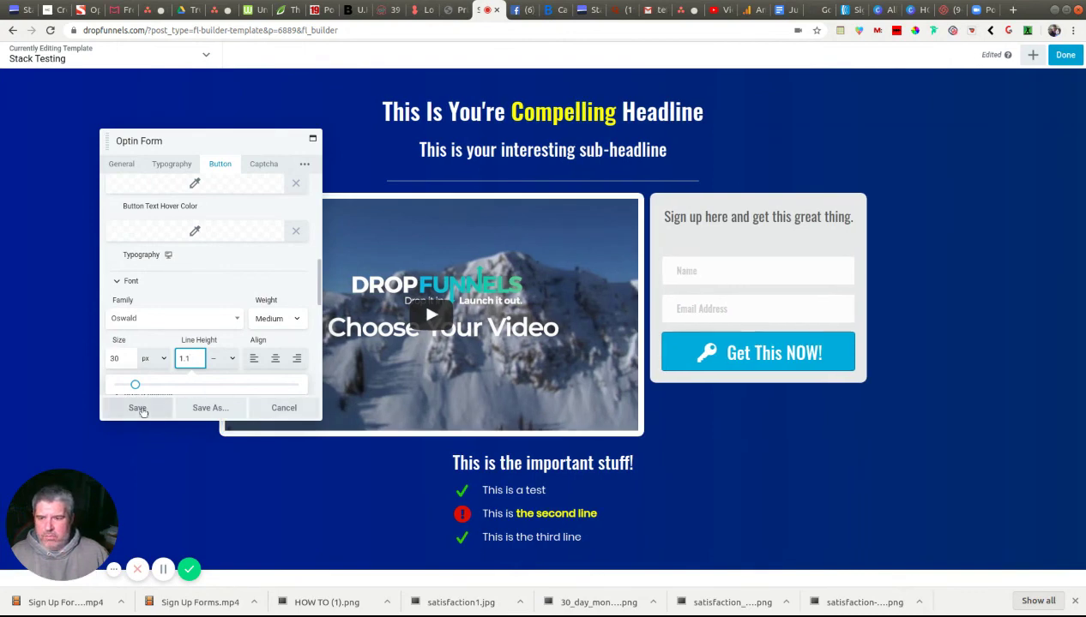
# - Try button text line heights of 1.2, 1.3 and 1.4, and return the line height to 1.1
pyautogui.press('BackSpace')
pyautogui.press('BackSpace')
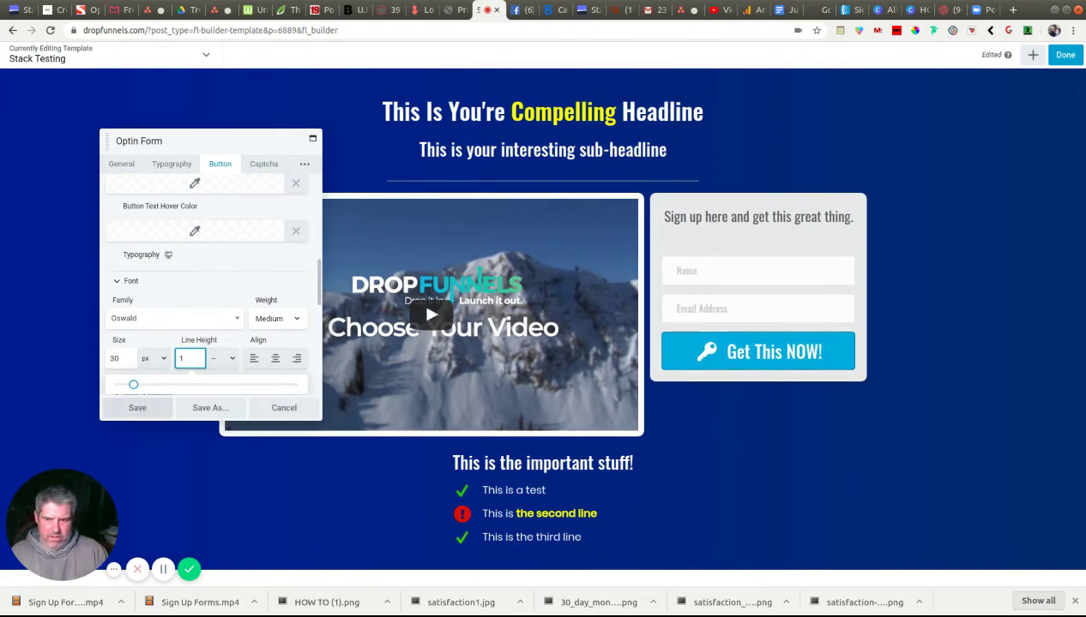
pyautogui.write('.2')
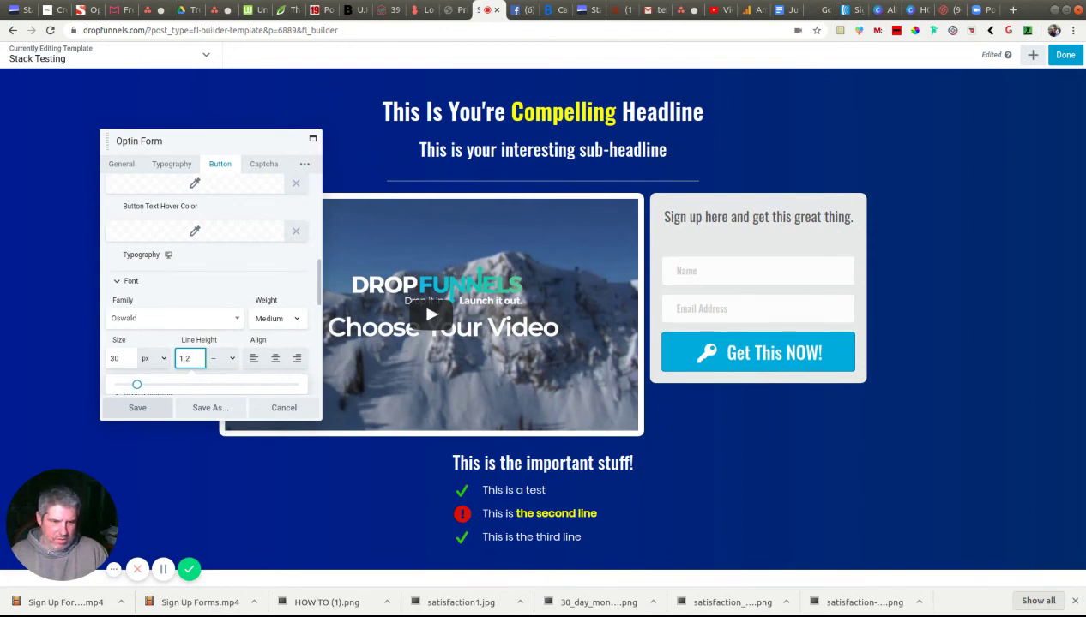
pyautogui.press('BackSpace')
pyautogui.write('3')
pyautogui.press('BackSpace')
pyautogui.write('4')
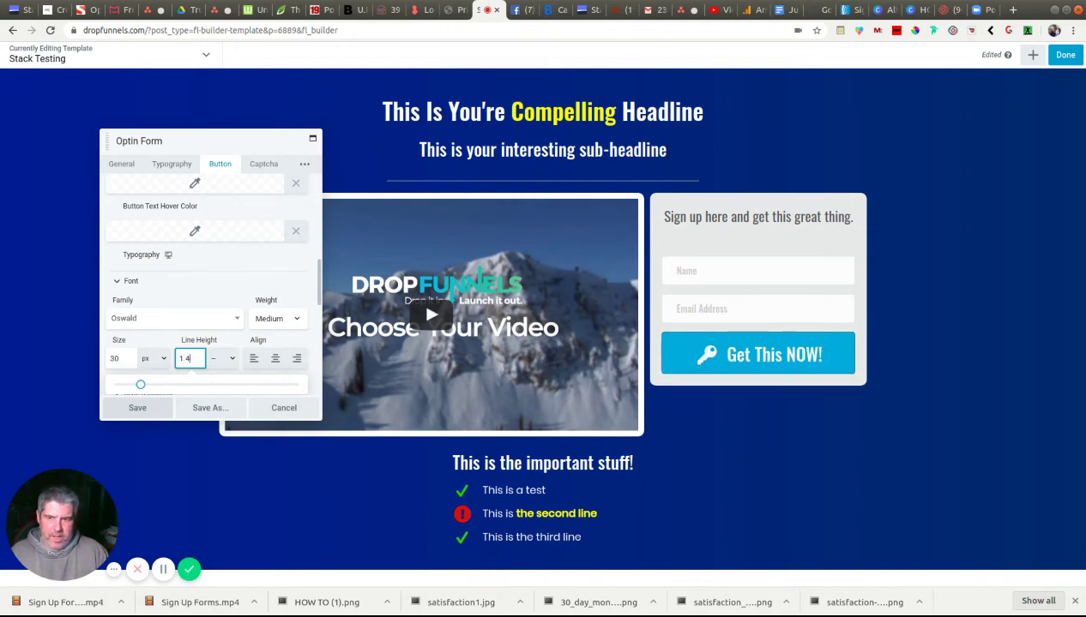
pyautogui.press('BackSpace')
pyautogui.press('BackSpace')
pyautogui.press('BackSpace')
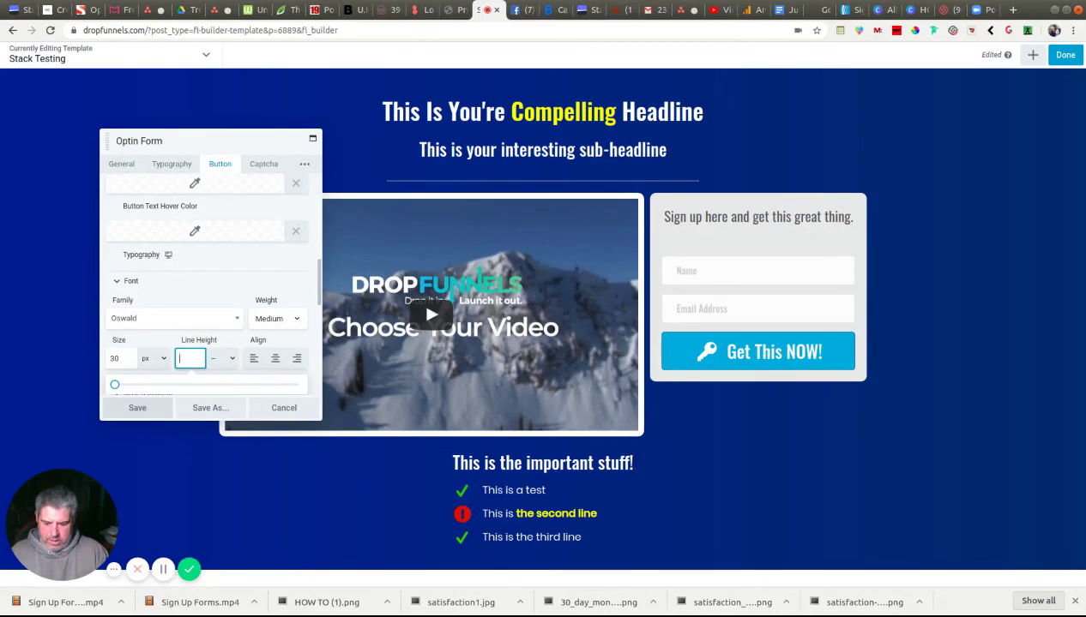
pyautogui.write('1.')
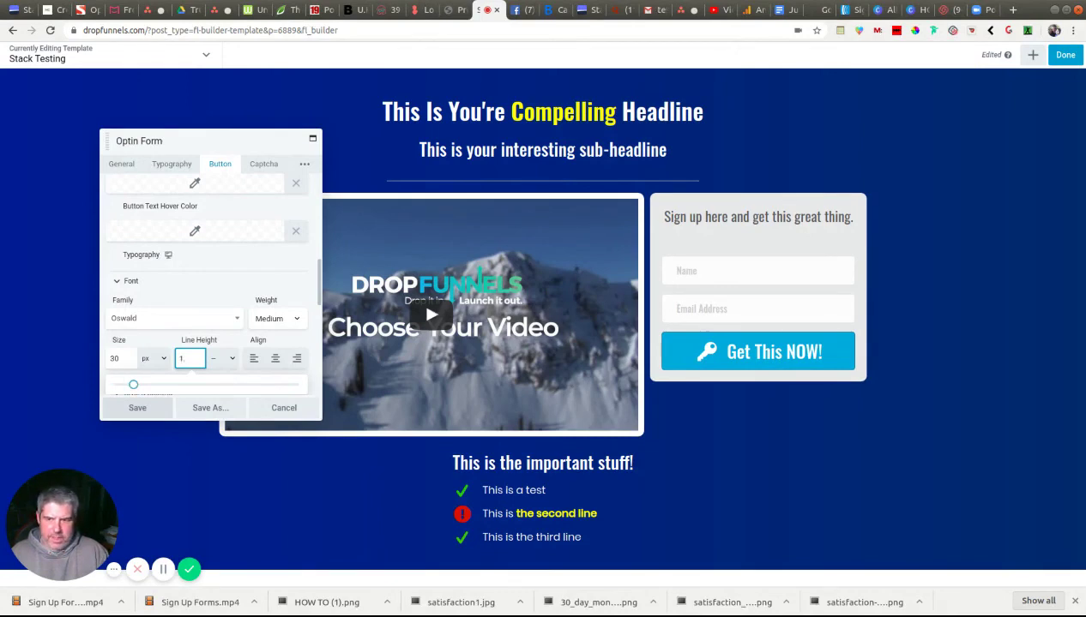
pyautogui.write('1')
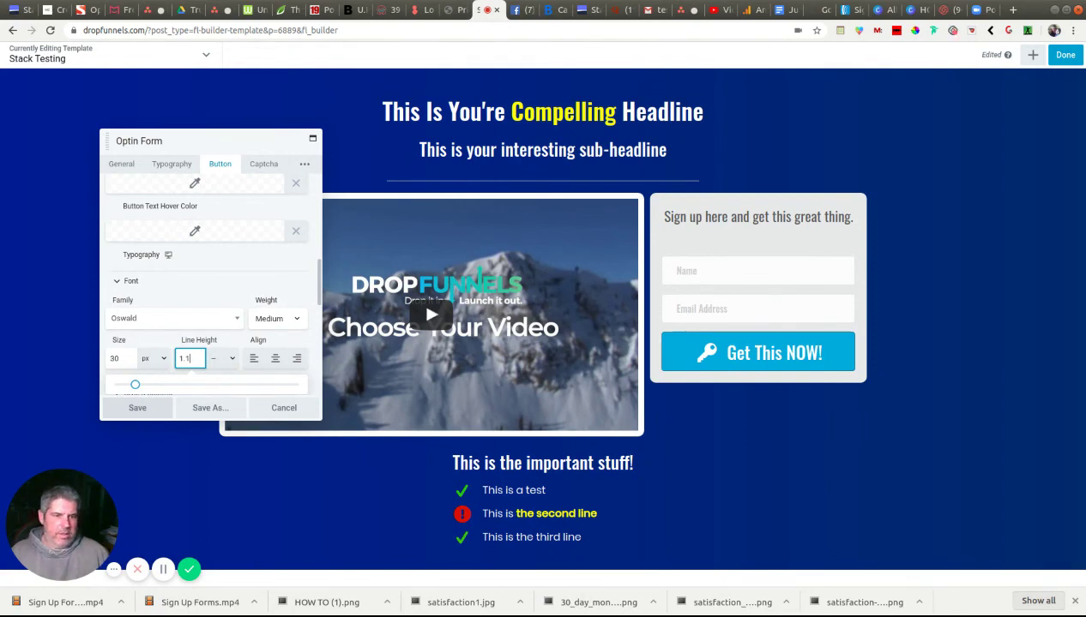
# - Look through the button's padding, text, background and border settings, ending at the background colour options
pyautogui.scroll(-1, 250, 266)
pyautogui.scroll(4, 250, 265)
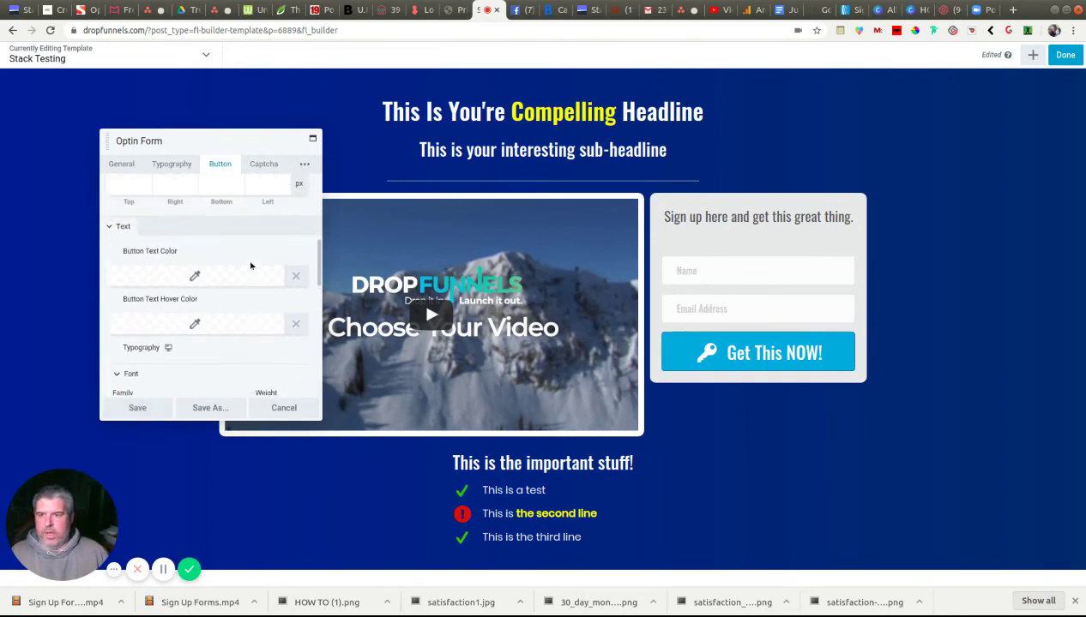
pyautogui.scroll(1, 256, 262)
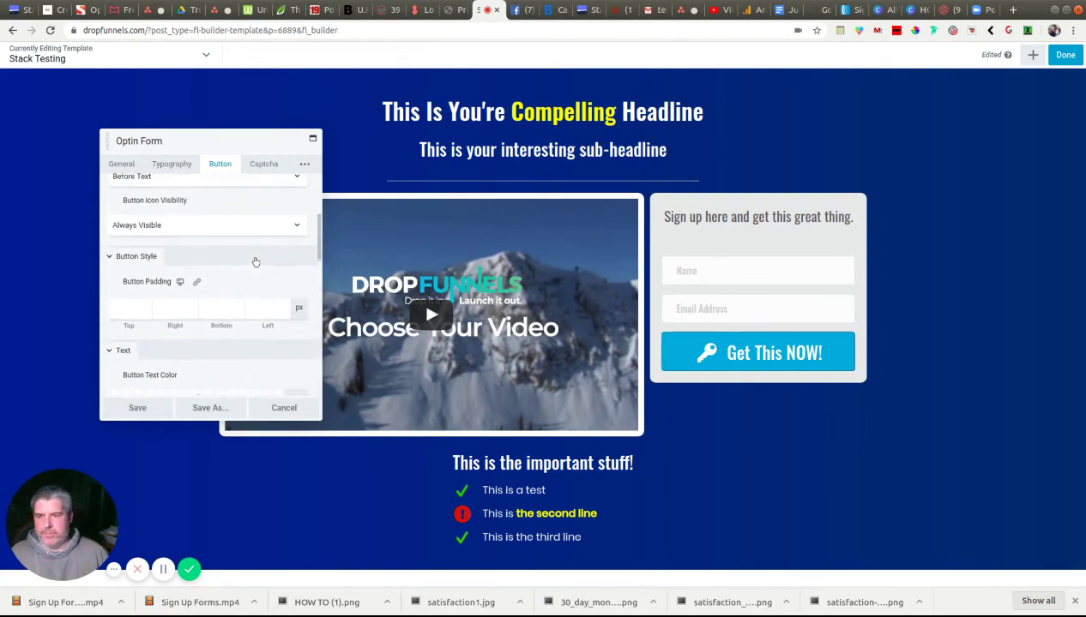
pyautogui.scroll(-2, 256, 262)
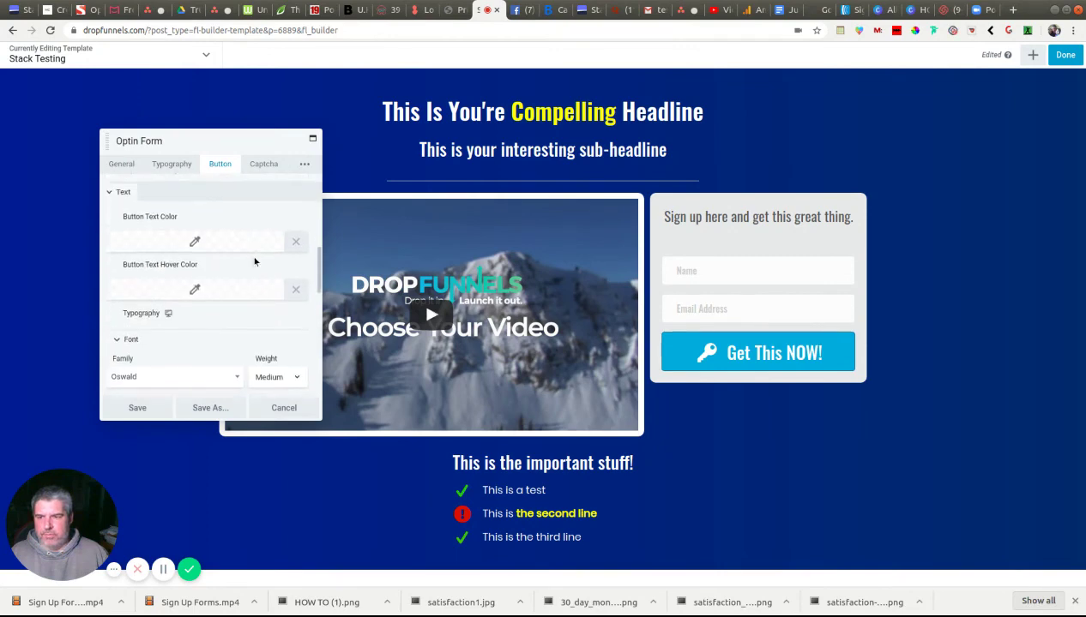
pyautogui.scroll(-2, 255, 261)
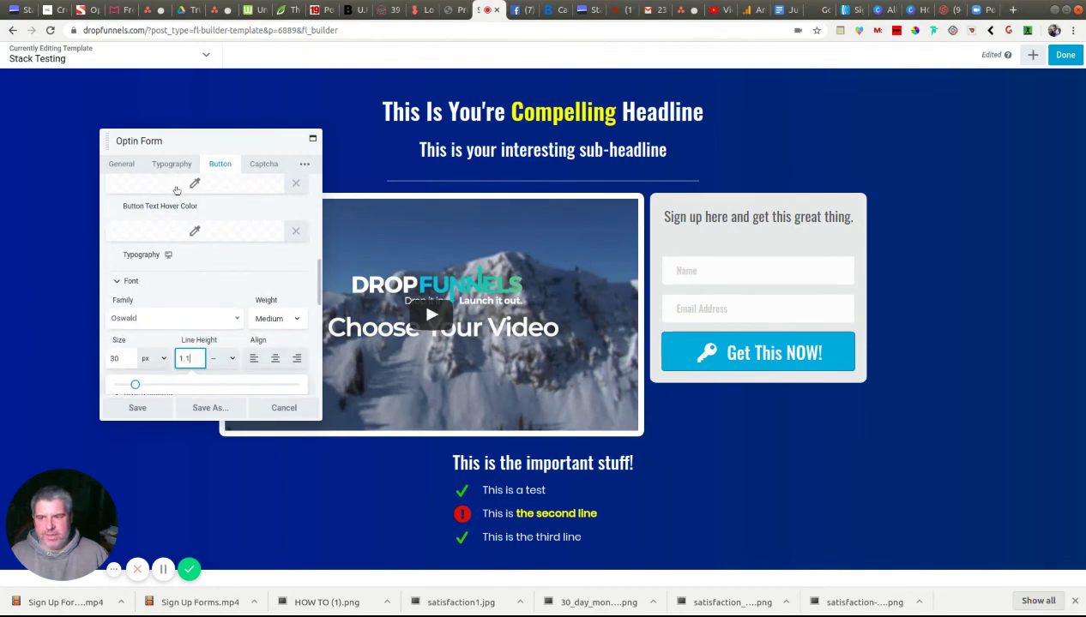
pyautogui.scroll(-5, 215, 233)
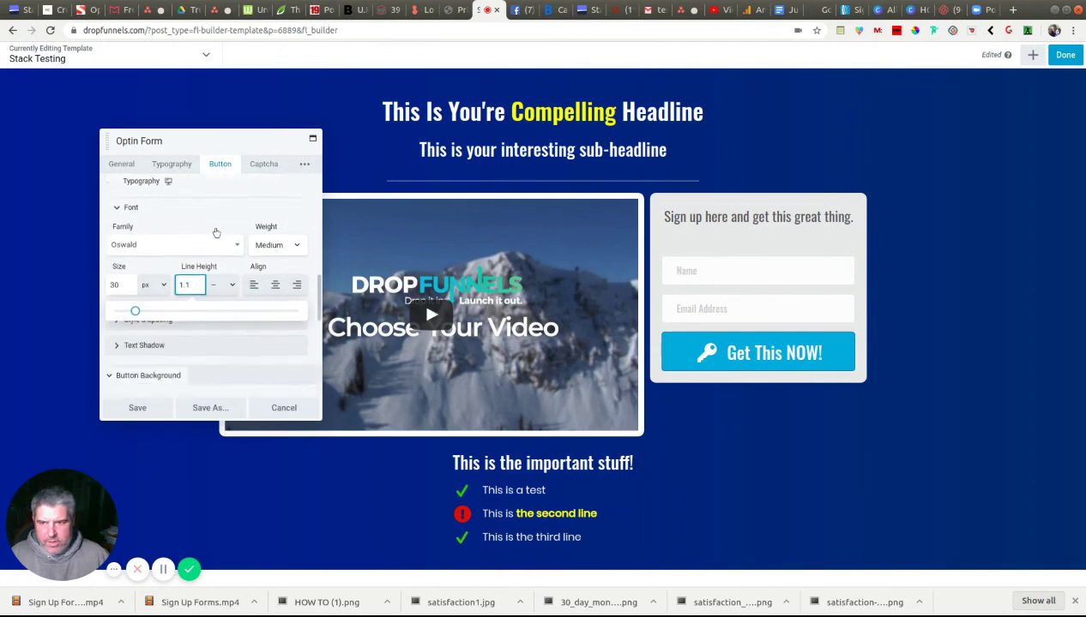
pyautogui.scroll(-2, 216, 234)
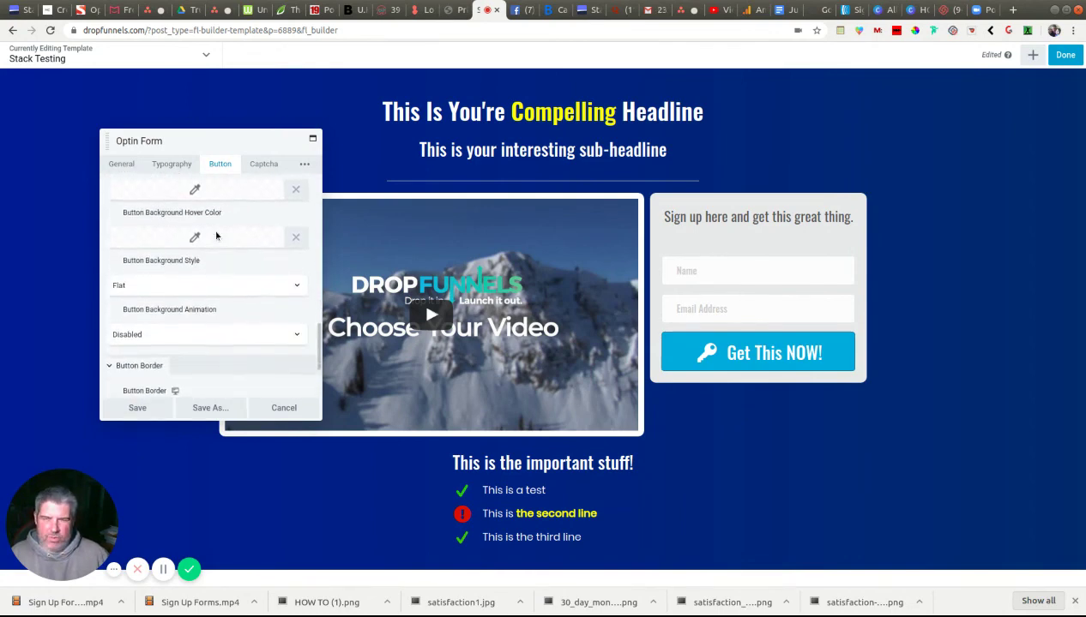
pyautogui.scroll(1, 216, 231)
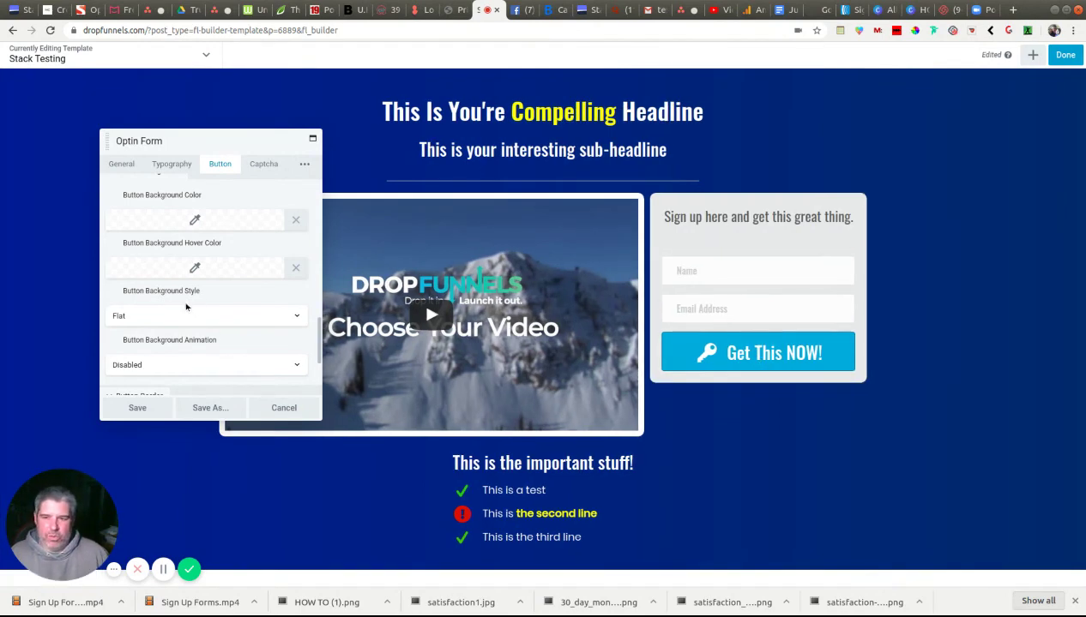
pyautogui.scroll(1, 206, 296)
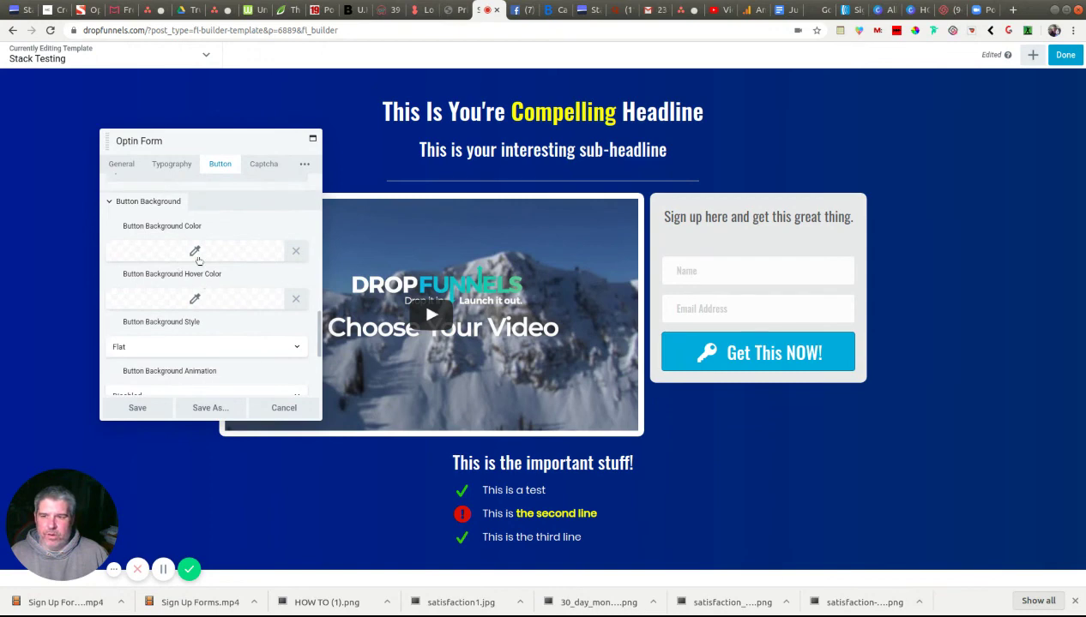
# - Set the opt-in button's background colour to green #2bc900
pyautogui.click(197, 257)
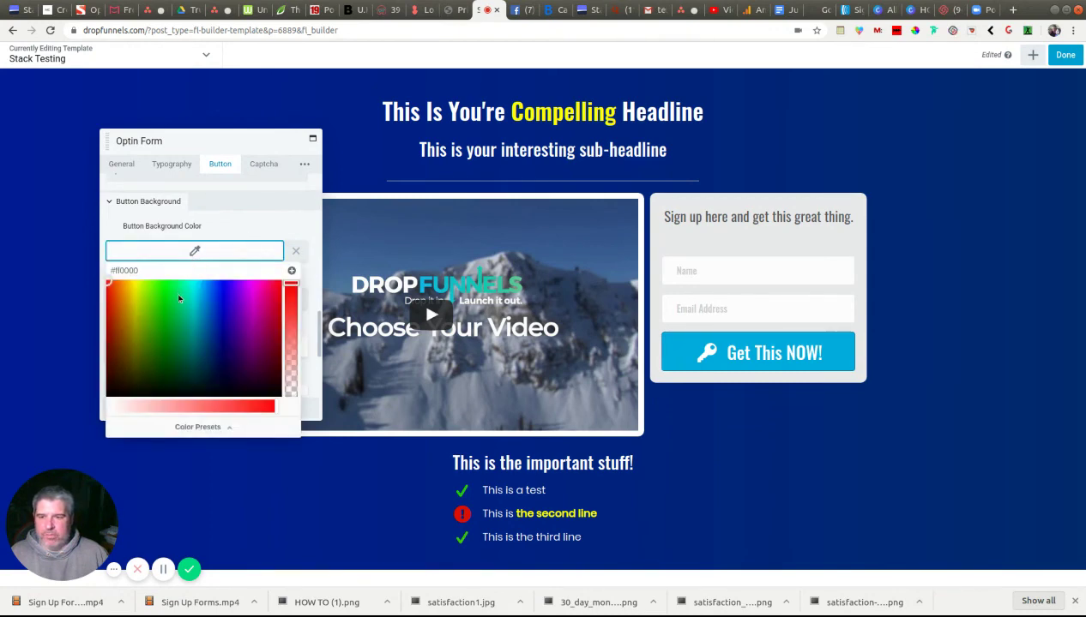
pyautogui.click(175, 301)
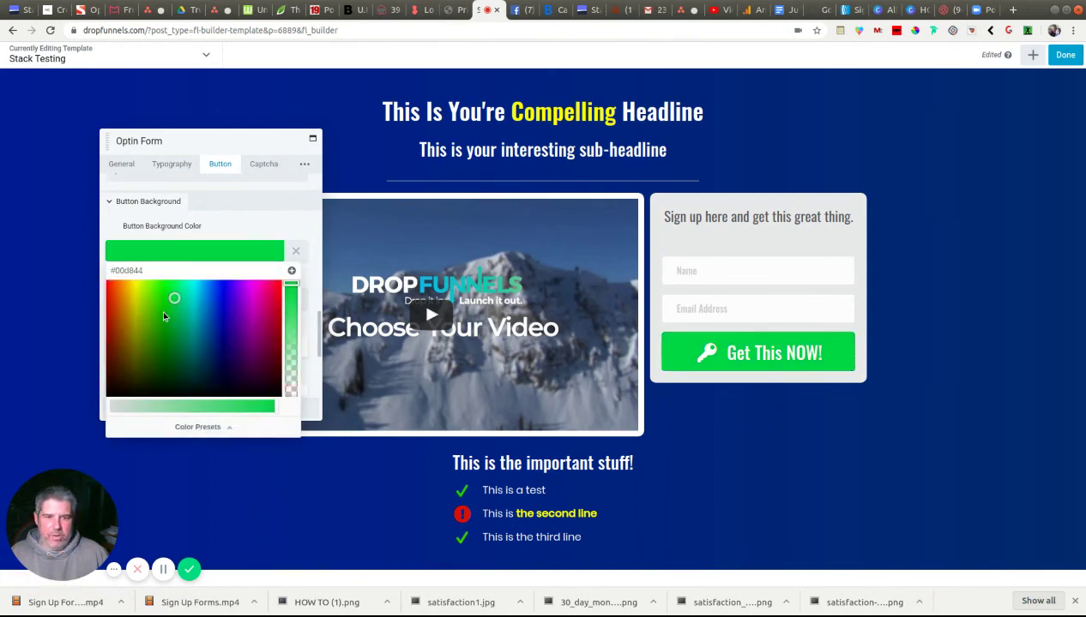
pyautogui.click(164, 312)
pyautogui.click(156, 296)
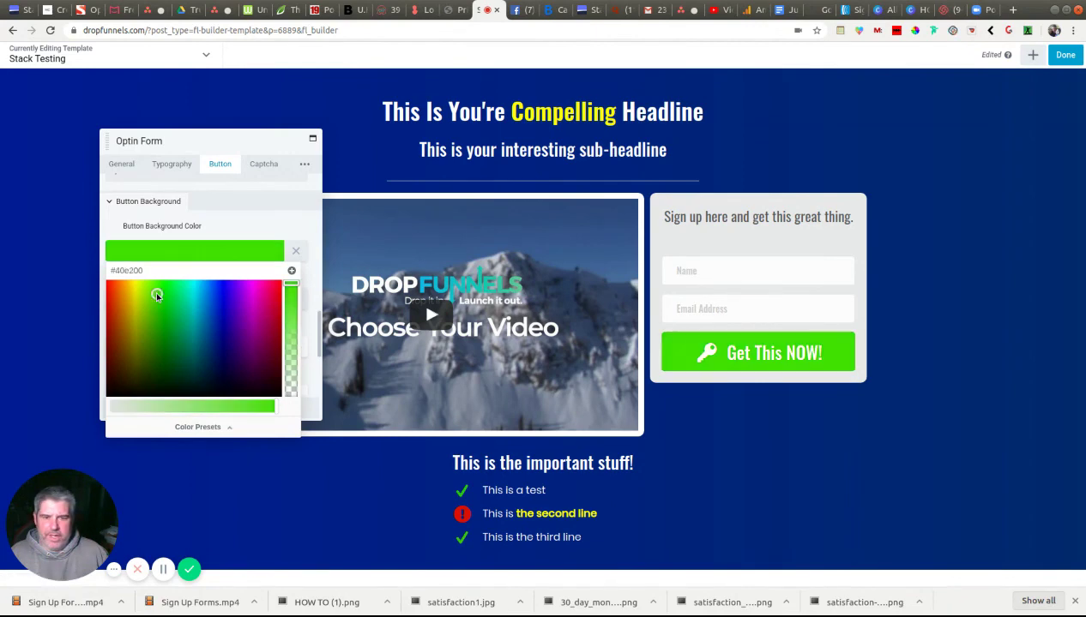
pyautogui.moveTo(157, 296); pyautogui.dragTo(159, 306)
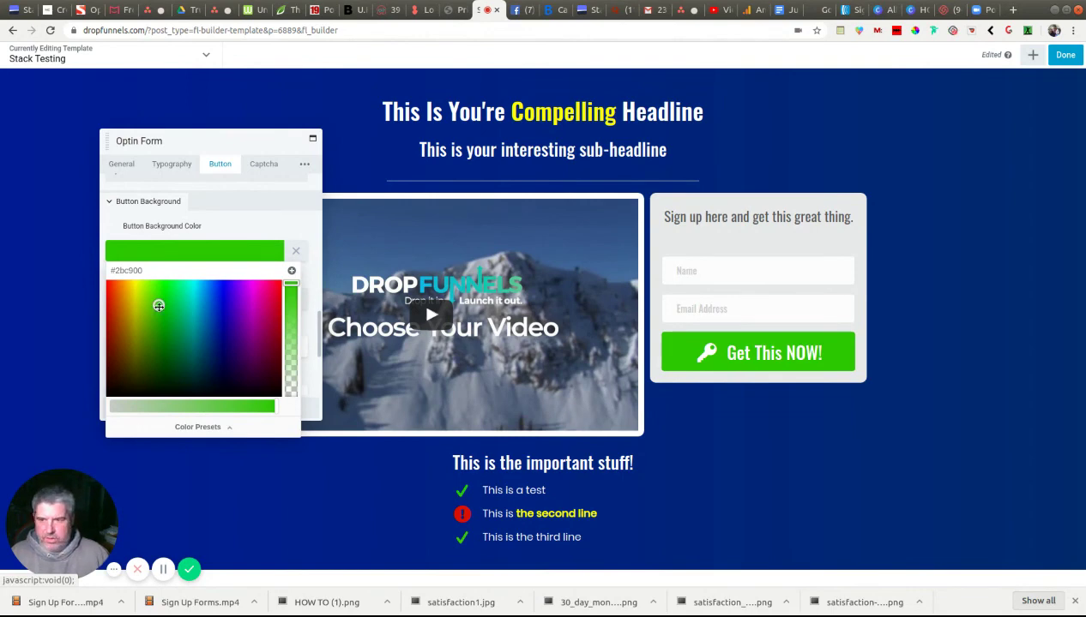
pyautogui.click(234, 231)
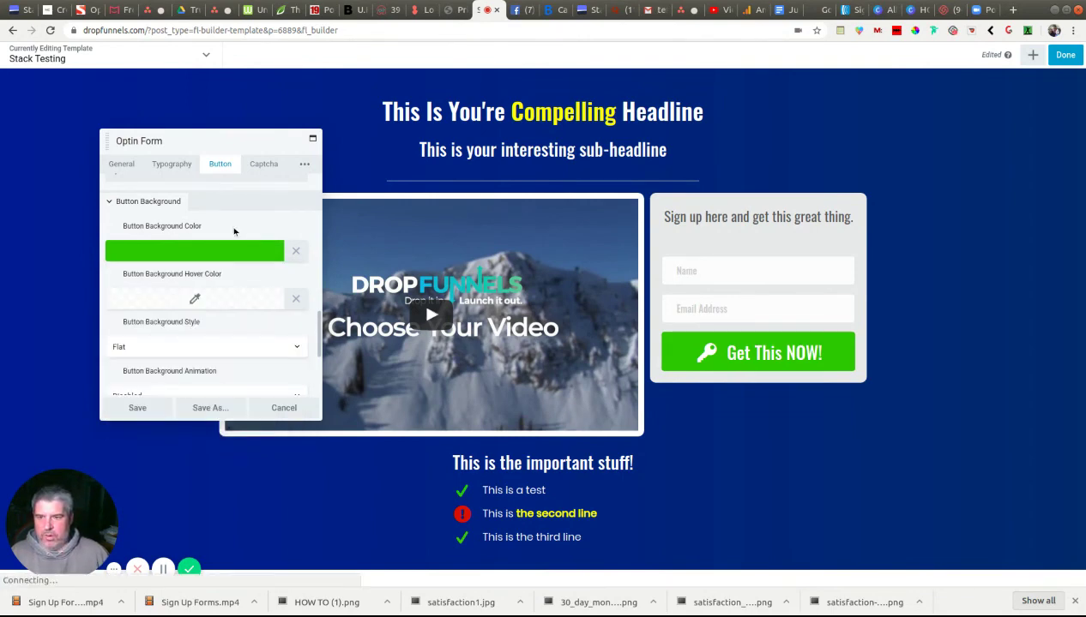
# - Set the button's background hover colour to a bright green, lighter than the normal background
pyautogui.click(196, 300)
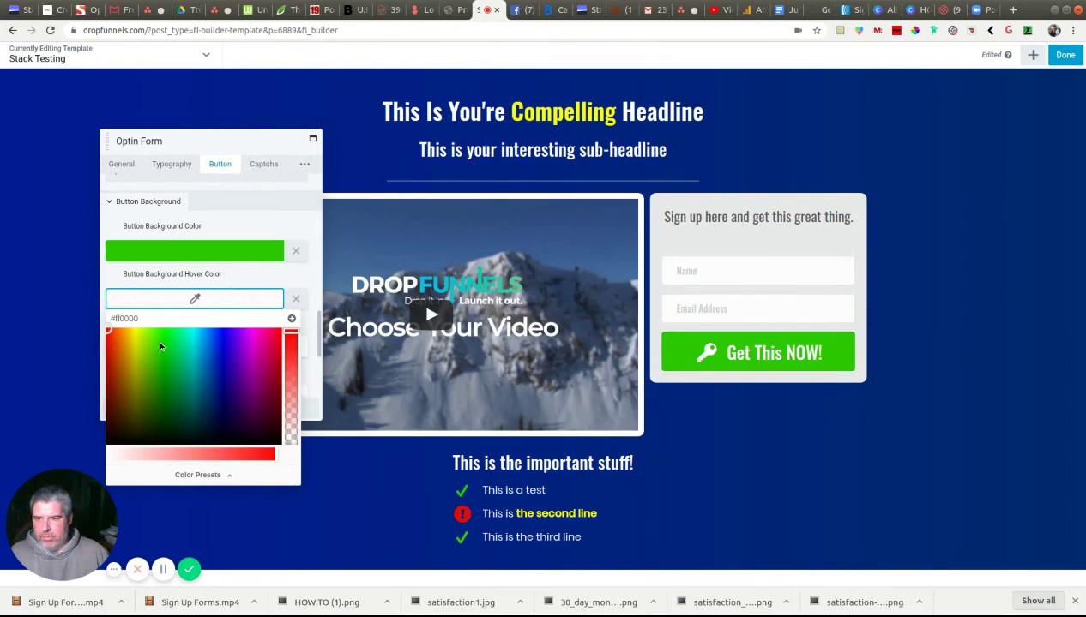
pyautogui.click(151, 338)
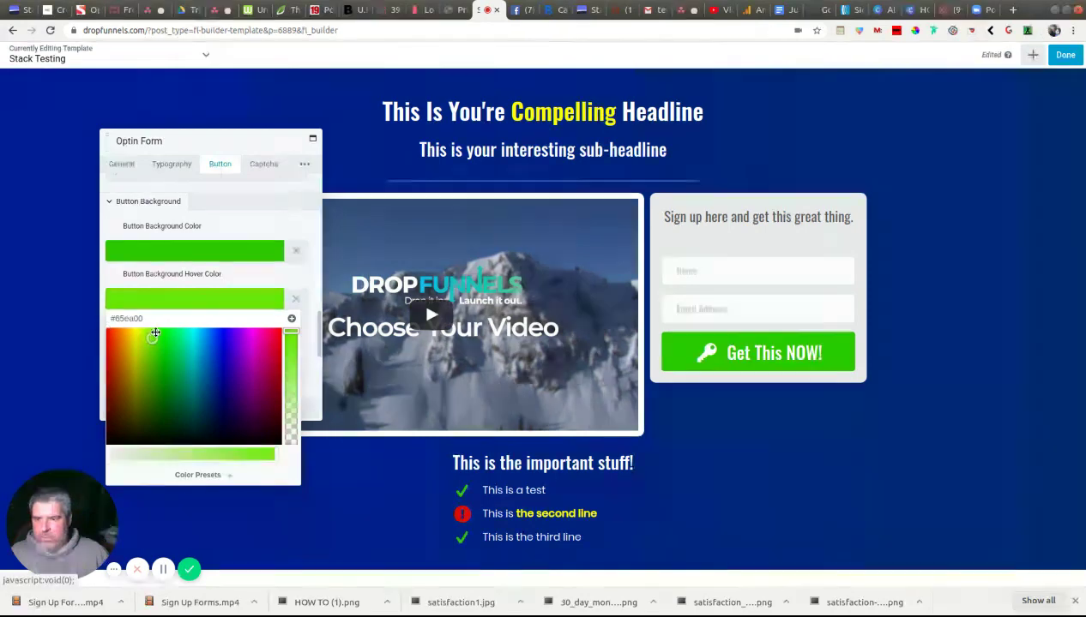
pyautogui.click(155, 332)
pyautogui.click(251, 273)
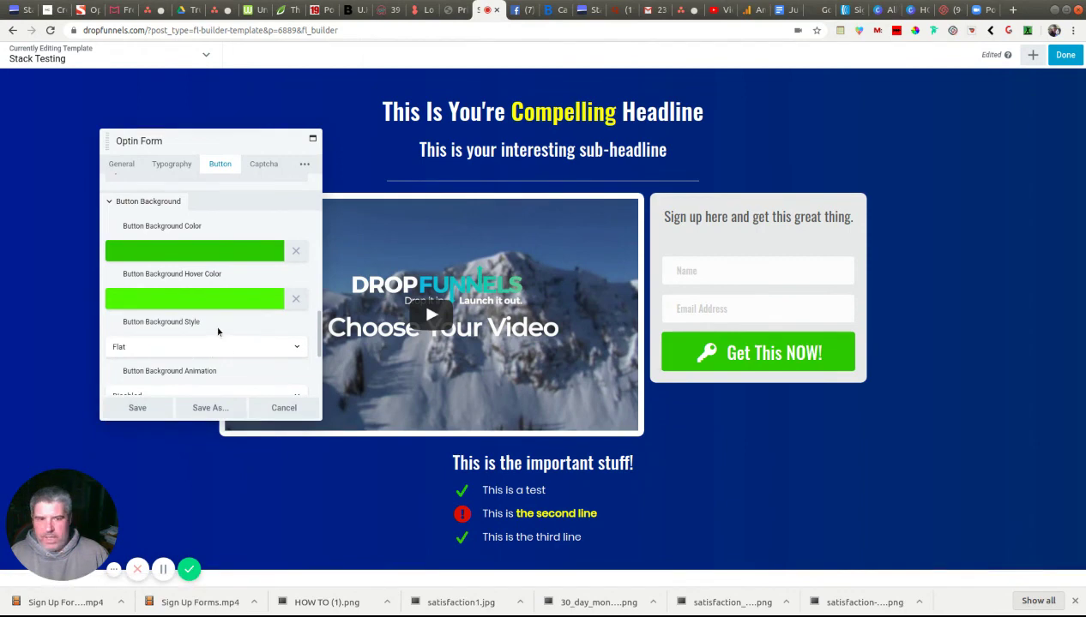
# - Set the button's background style to Gradient and its background animation to Enabled
pyautogui.scroll(-2, 220, 332)
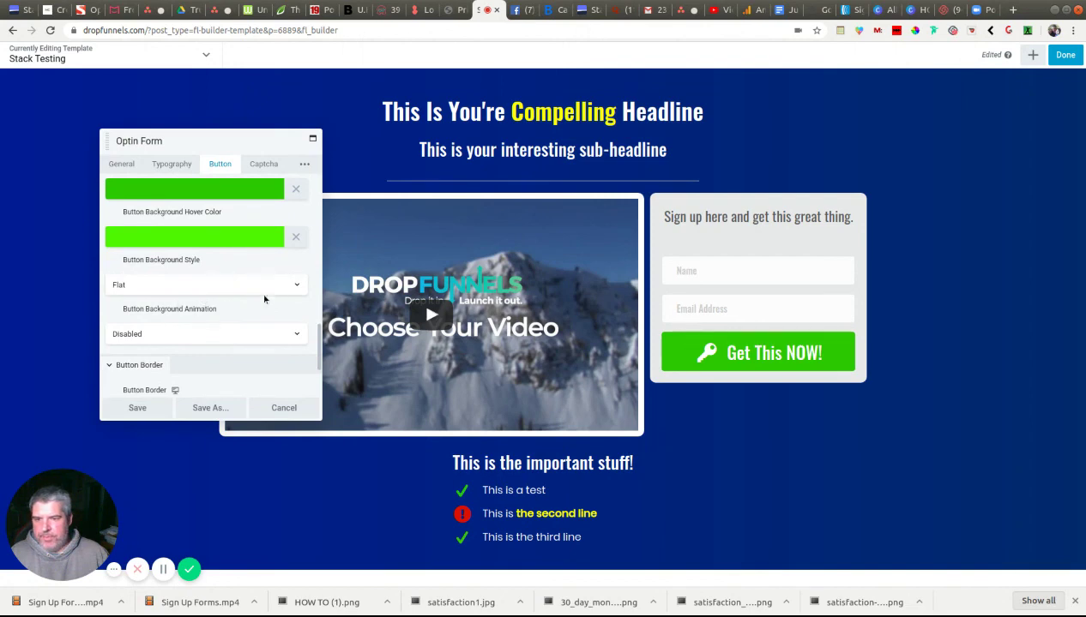
pyautogui.click(212, 289)
pyautogui.click(192, 325)
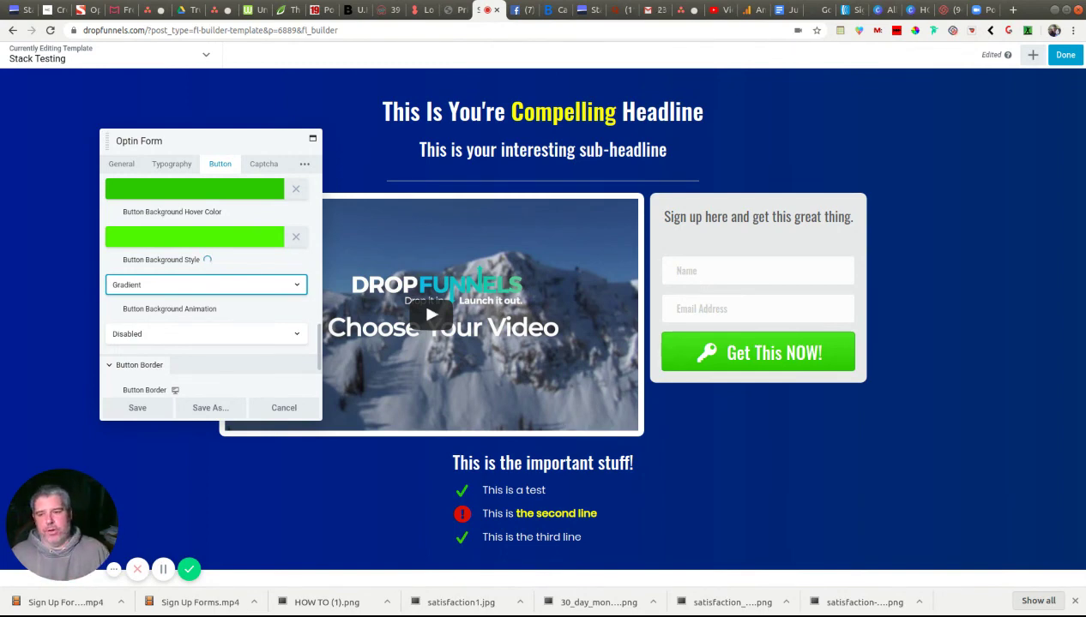
pyautogui.click(220, 338)
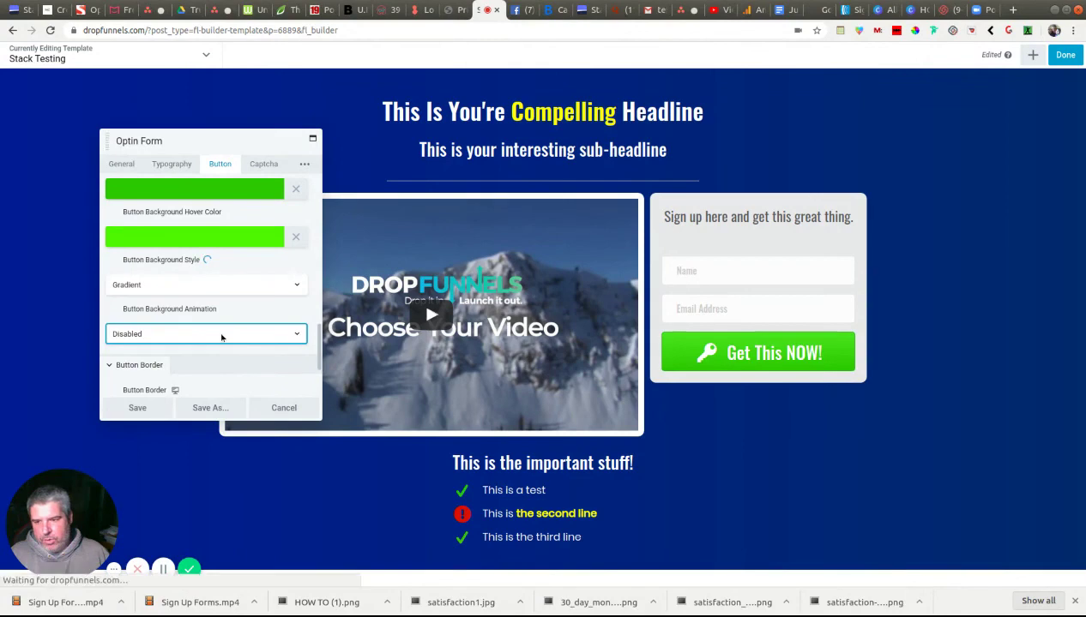
# - Set the button border's radius to 10 px on all four corners
pyautogui.scroll(-2, 222, 337)
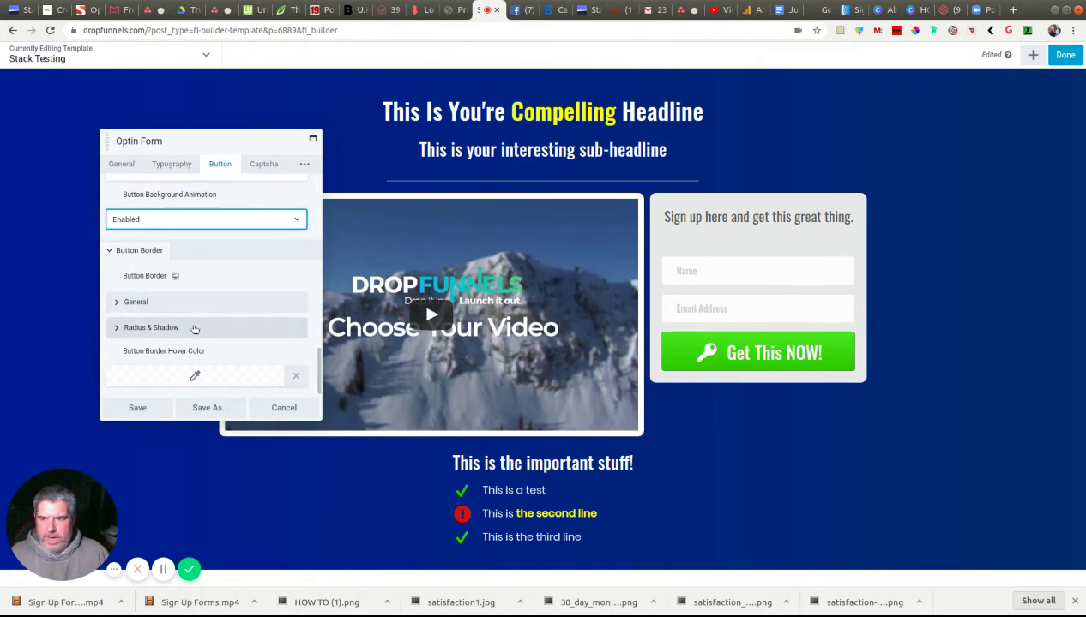
pyautogui.click(192, 335)
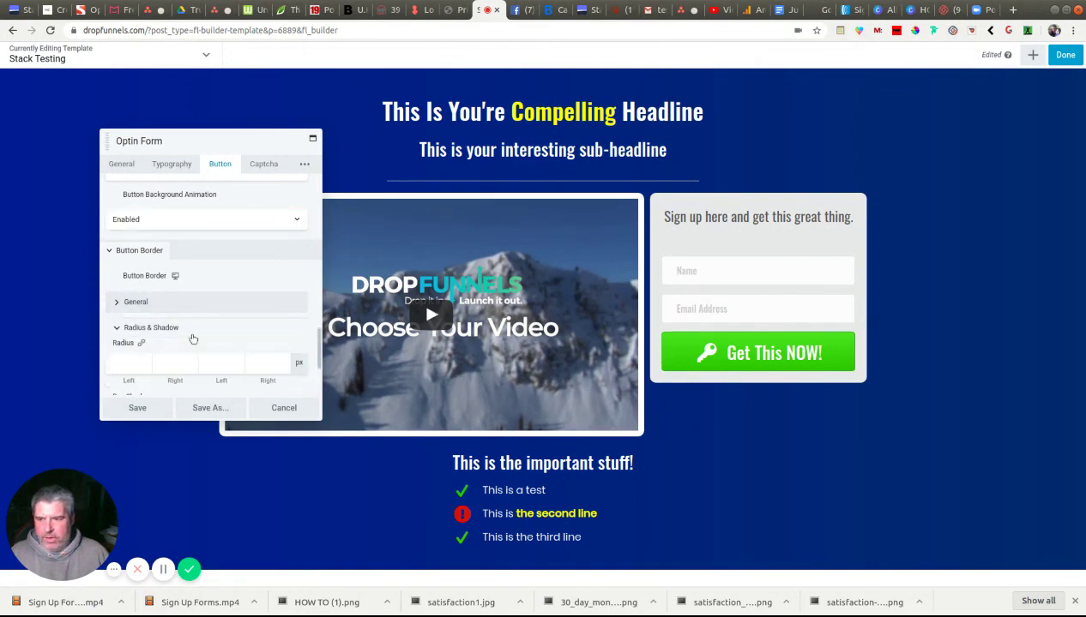
pyautogui.click(131, 364)
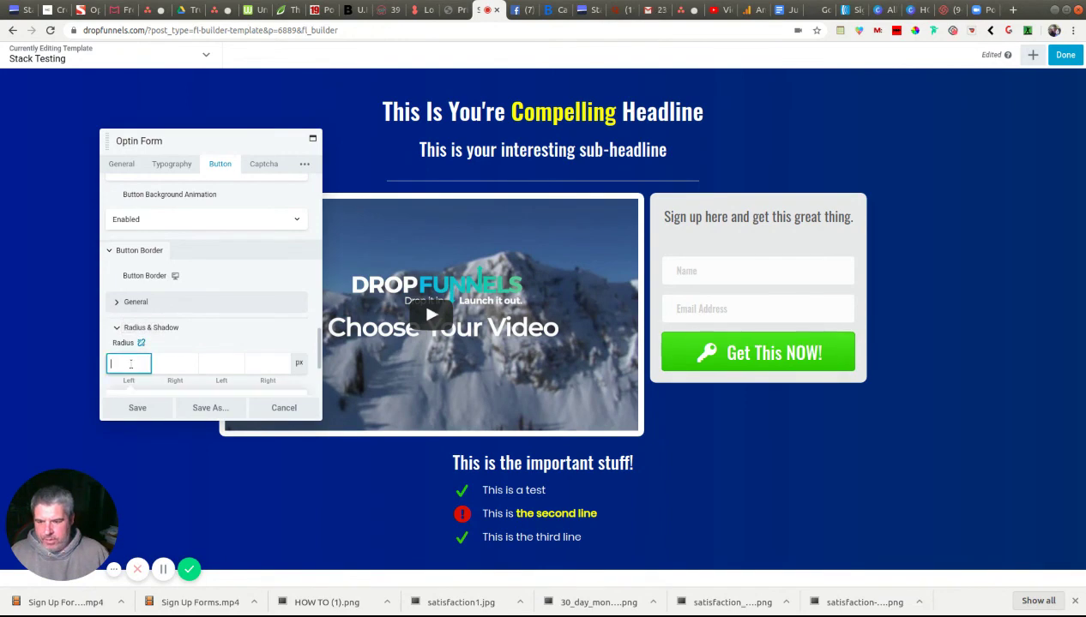
pyautogui.write('10')
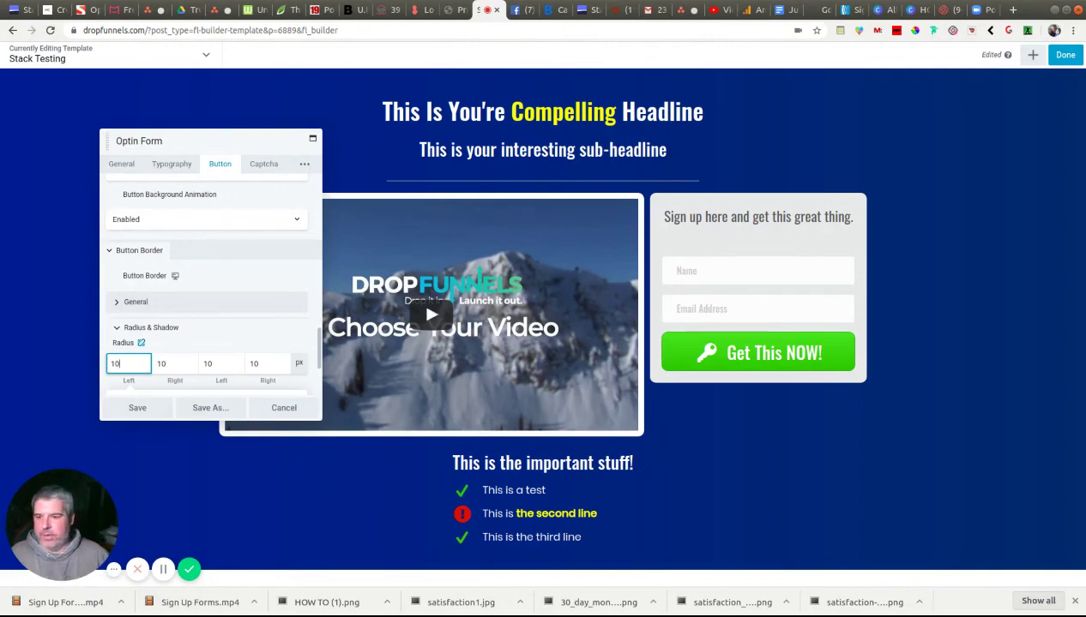
# - Reset the opt-in form's service to the unselected "Choose..." option and save the form settings
pyautogui.click(133, 411)
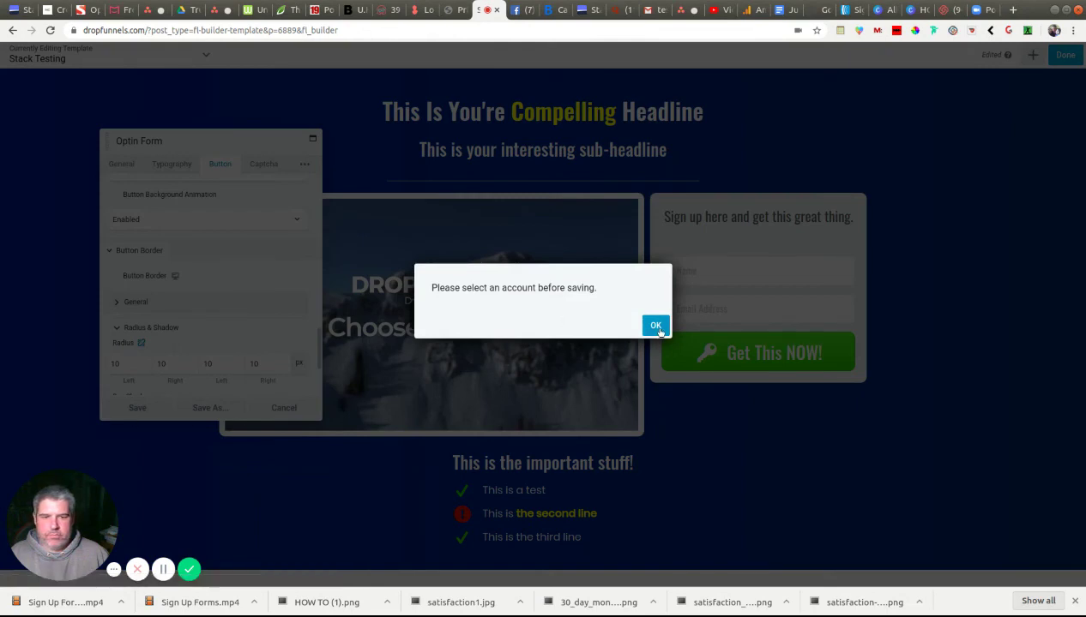
pyautogui.click(655, 327)
pyautogui.click(119, 165)
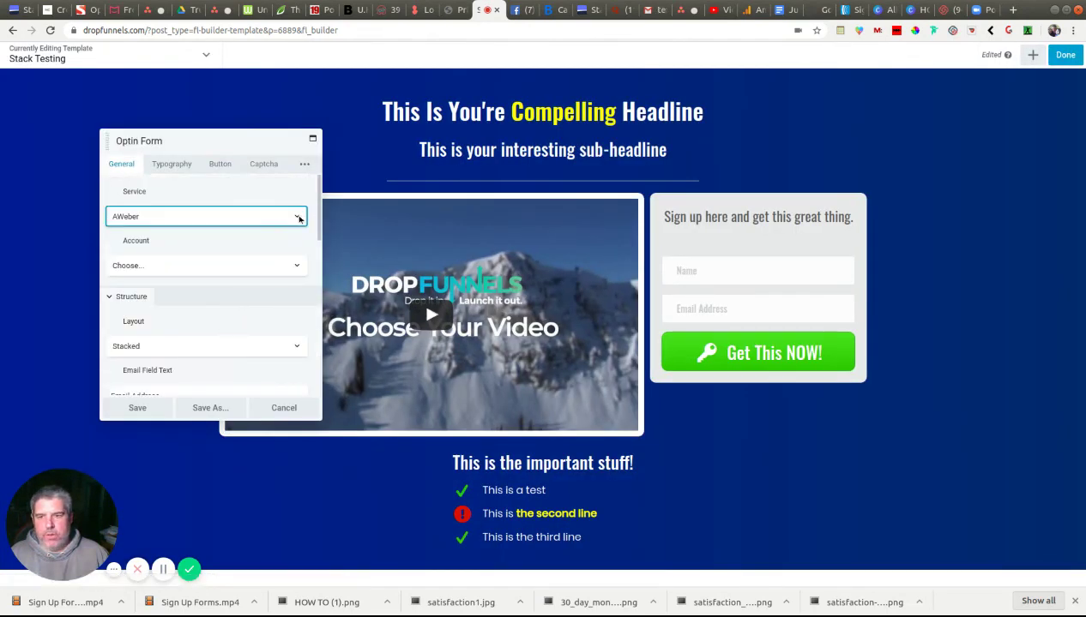
pyautogui.click(300, 220)
pyautogui.click(211, 235)
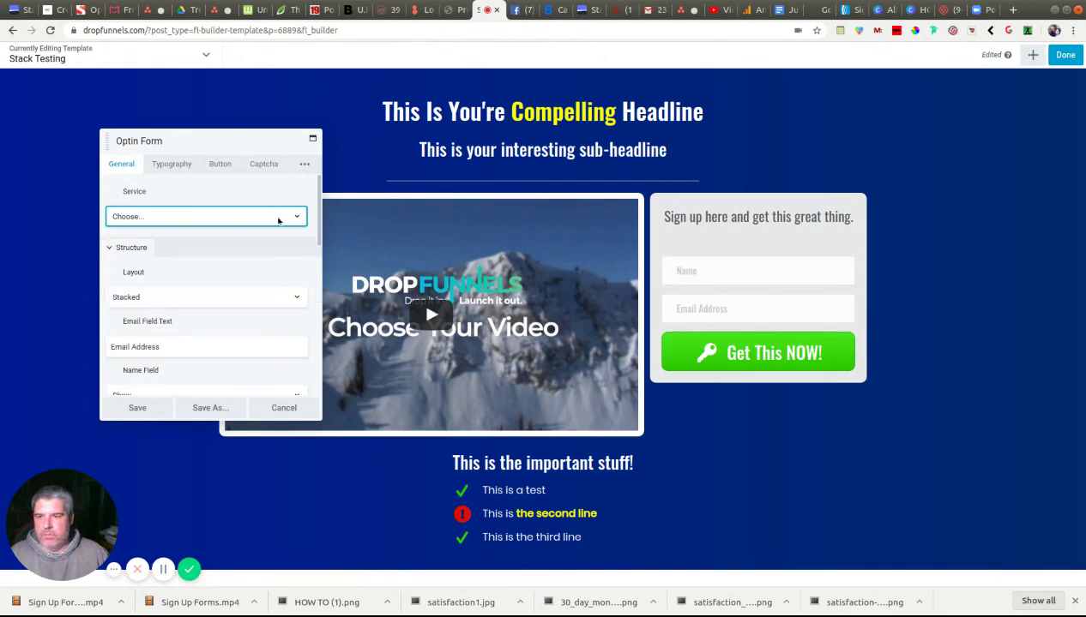
pyautogui.click(143, 408)
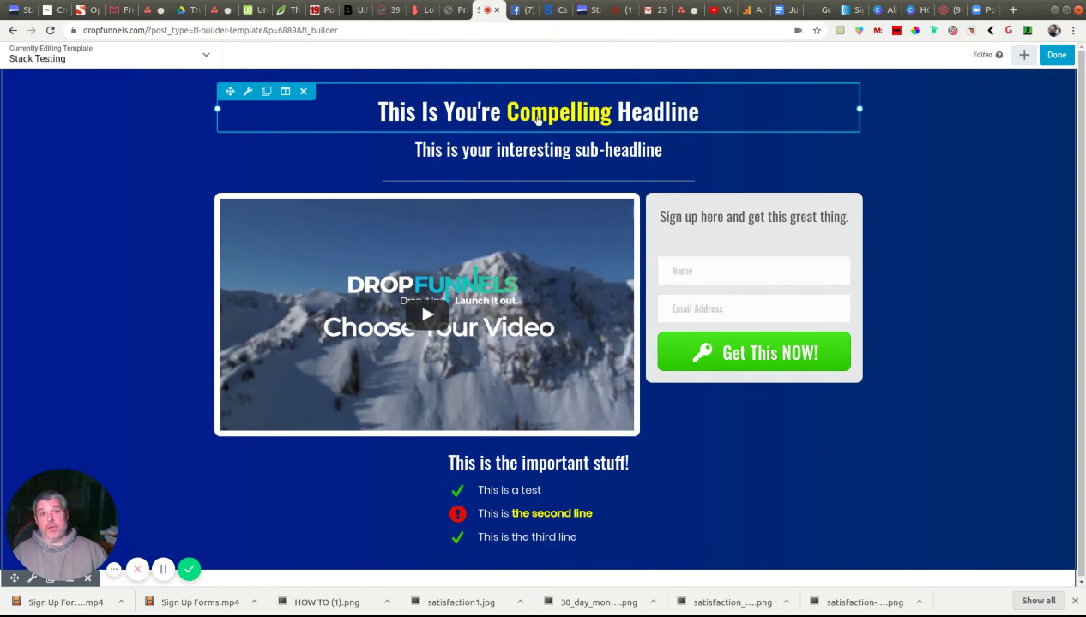
# - Format the main headline "This Is You're Compelling Headline" as Heading 1 and save the text module
pyautogui.click(532, 121)
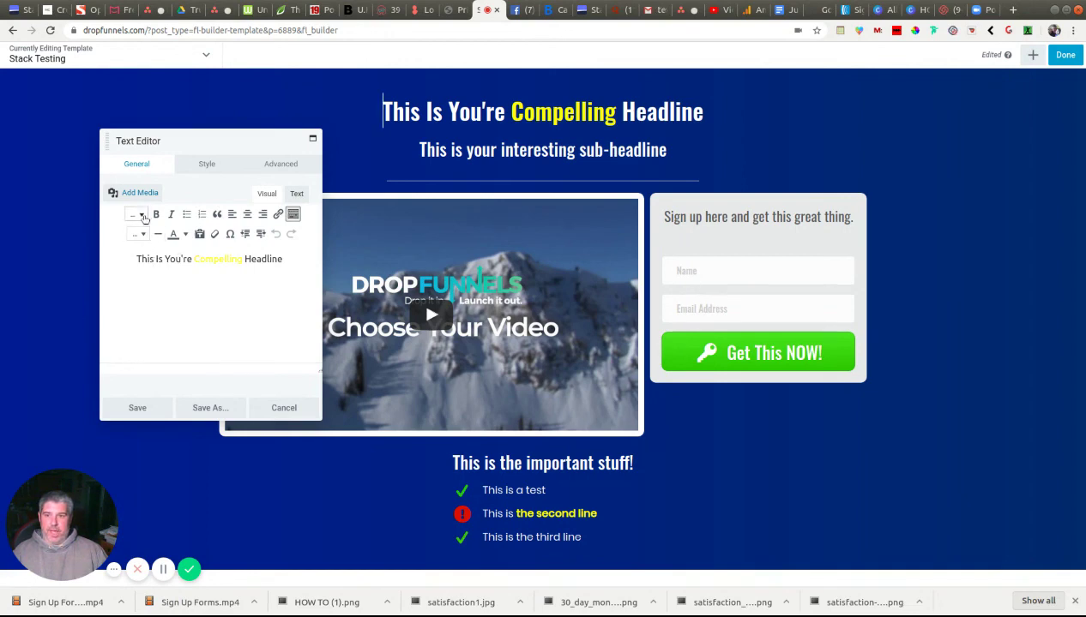
pyautogui.click(139, 214)
pyautogui.click(153, 265)
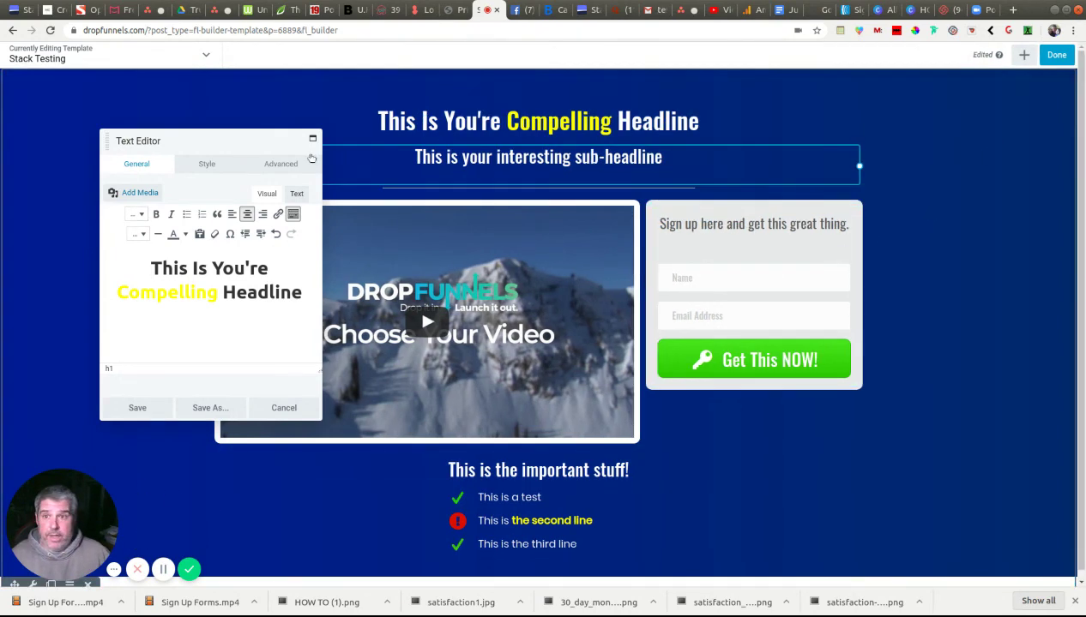
pyautogui.click(166, 415)
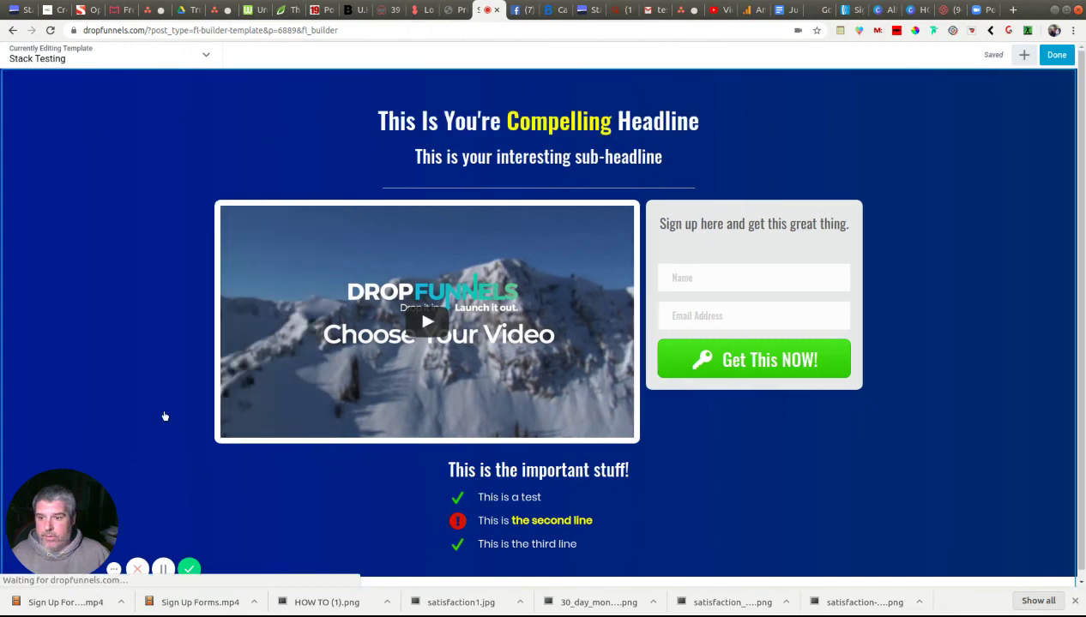
# - Reopen the opt-in form's button typography settings and examine the button in the tablet and phone previews
pyautogui.click(752, 364)
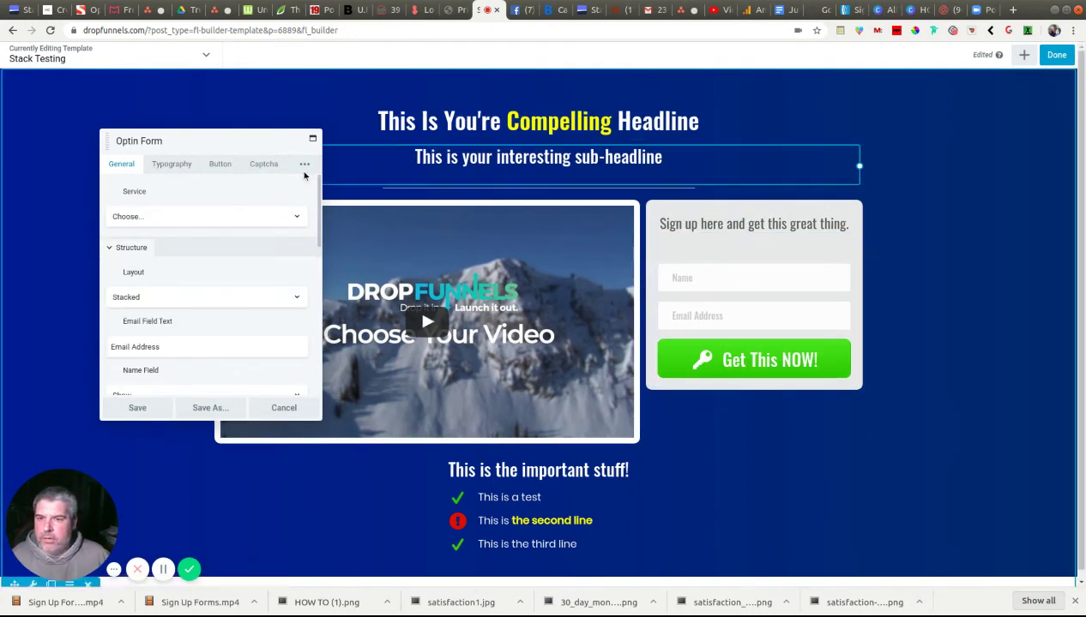
pyautogui.click(221, 166)
pyautogui.scroll(-8, 216, 250)
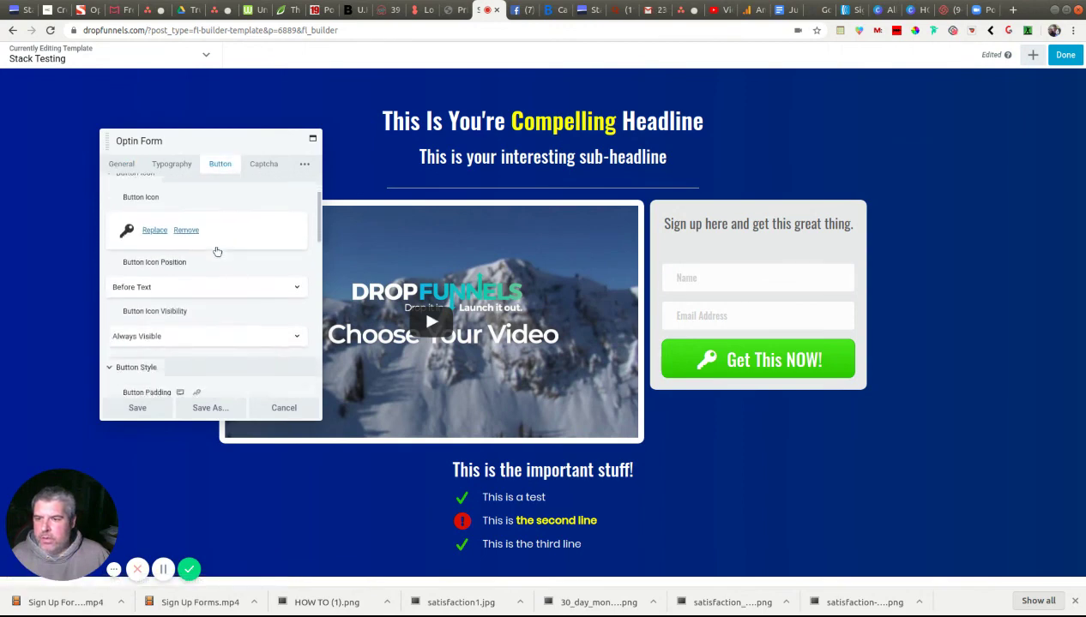
pyautogui.scroll(-4, 215, 251)
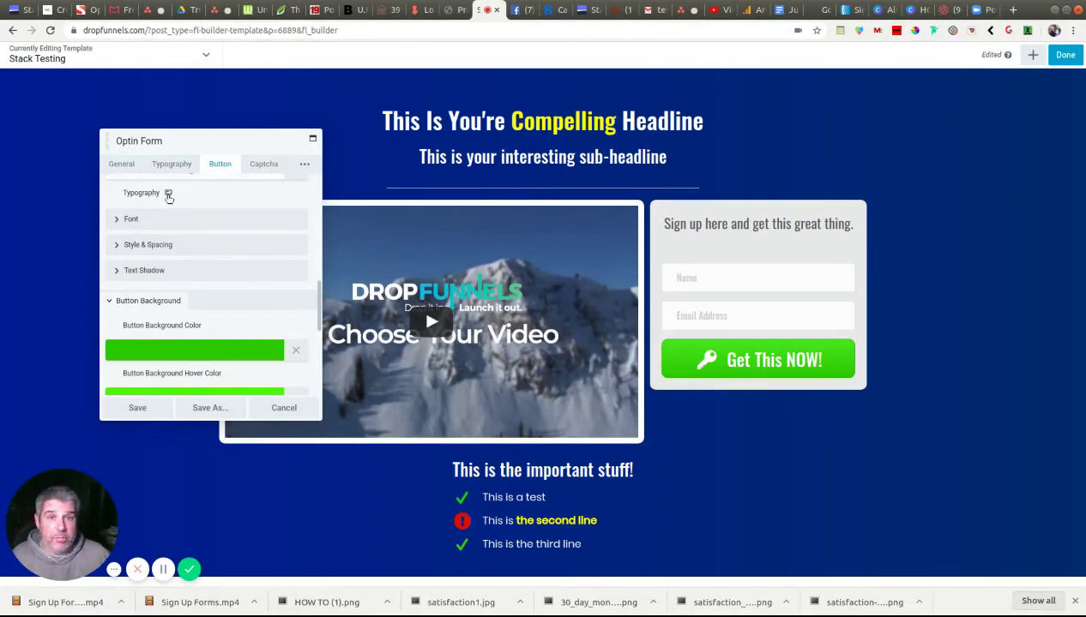
pyautogui.click(169, 195)
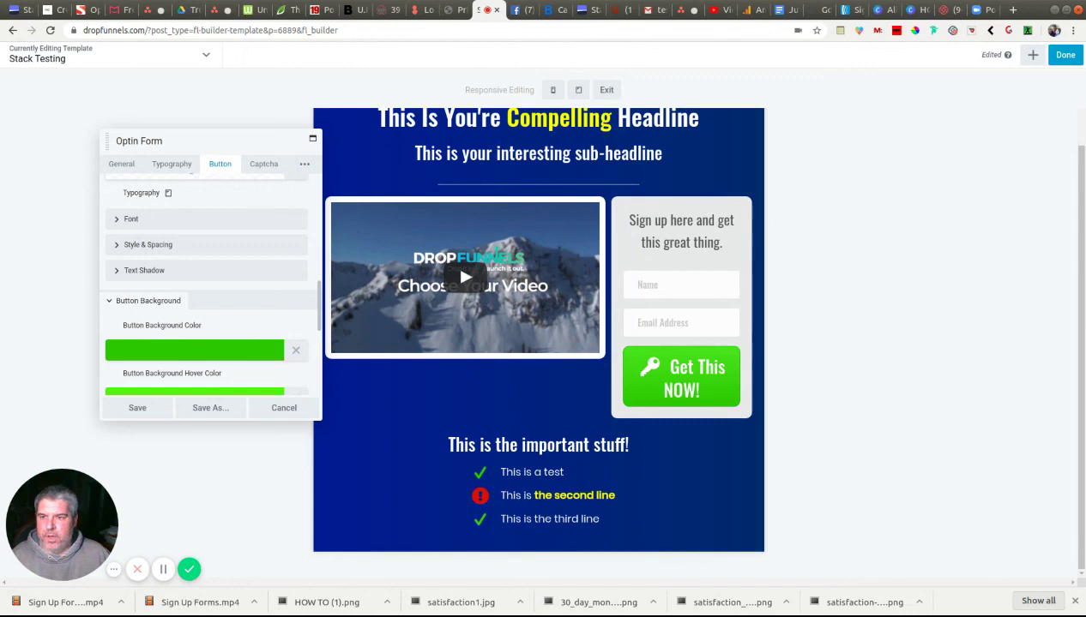
pyautogui.click(169, 194)
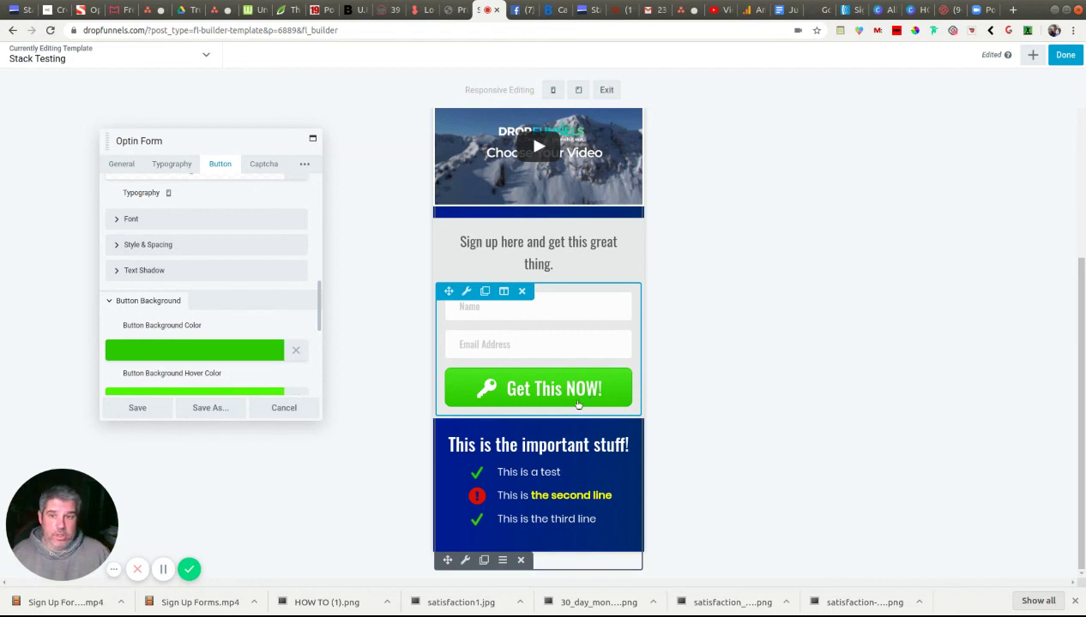
# - Save the opt-in form settings and publish the Stack Testing template
pyautogui.click(143, 410)
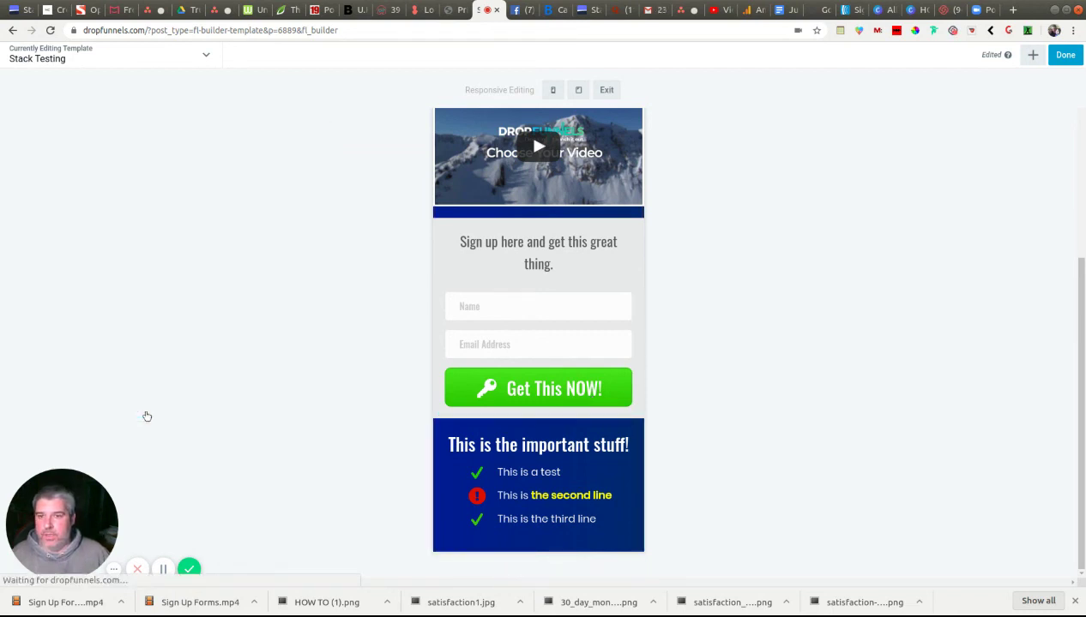
pyautogui.click(1062, 55)
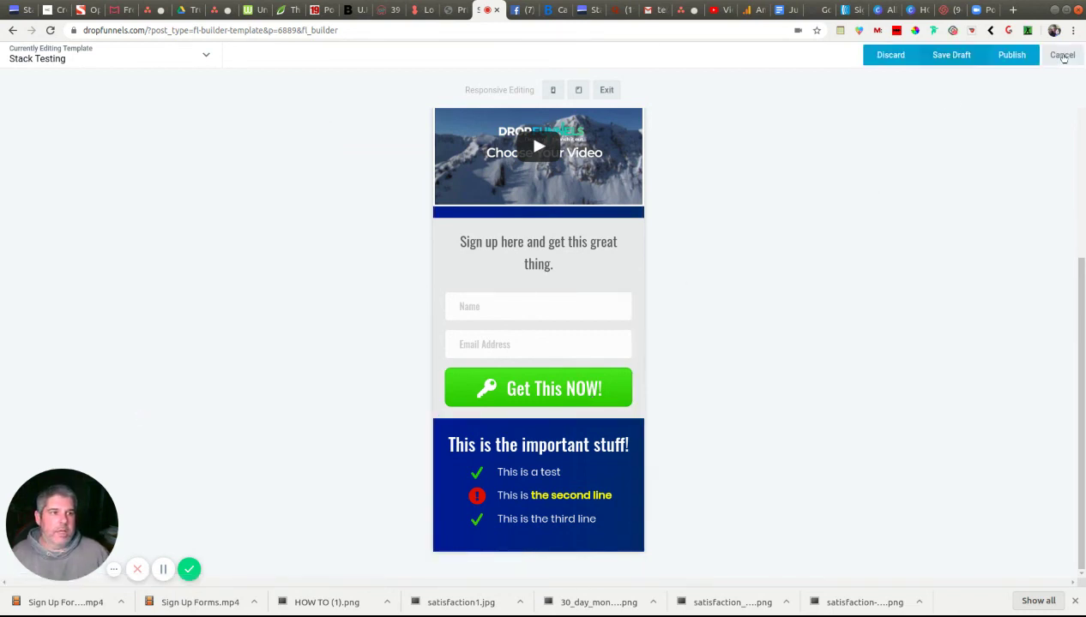
pyautogui.click(1022, 55)
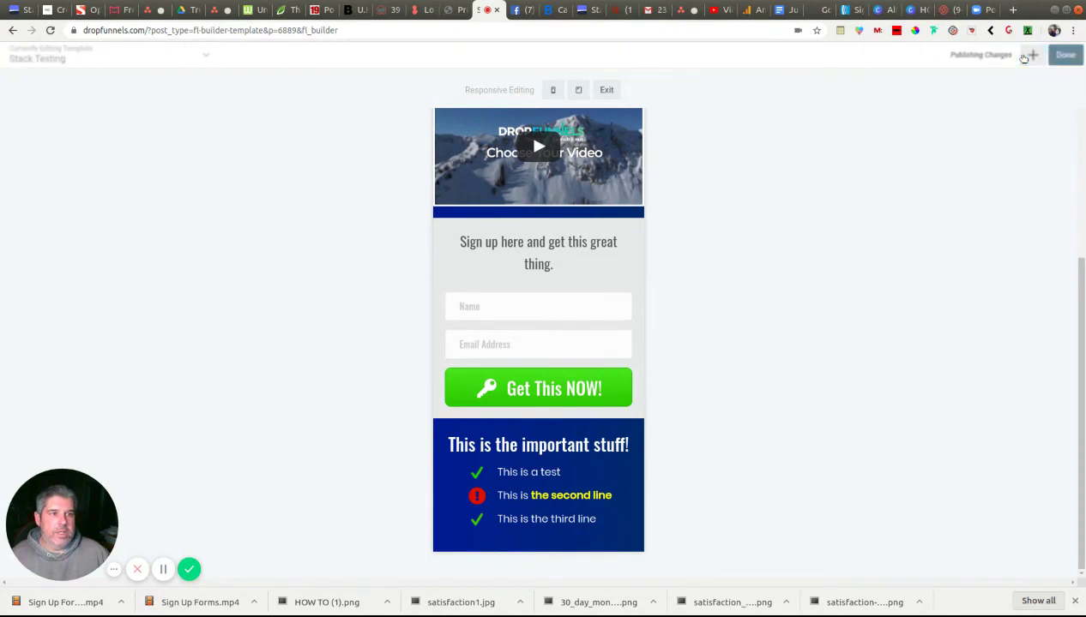